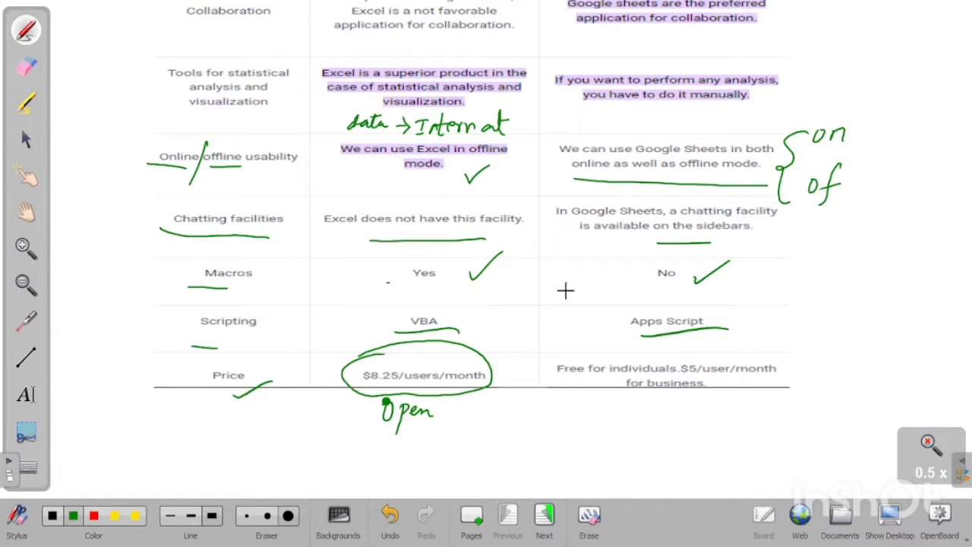
Step: Circle "Free for individuals" and underline "$5/user/month" in the Google Sheets price cell, adding short handwritten notes beside it
left_click_drag(572, 354, 627, 352)
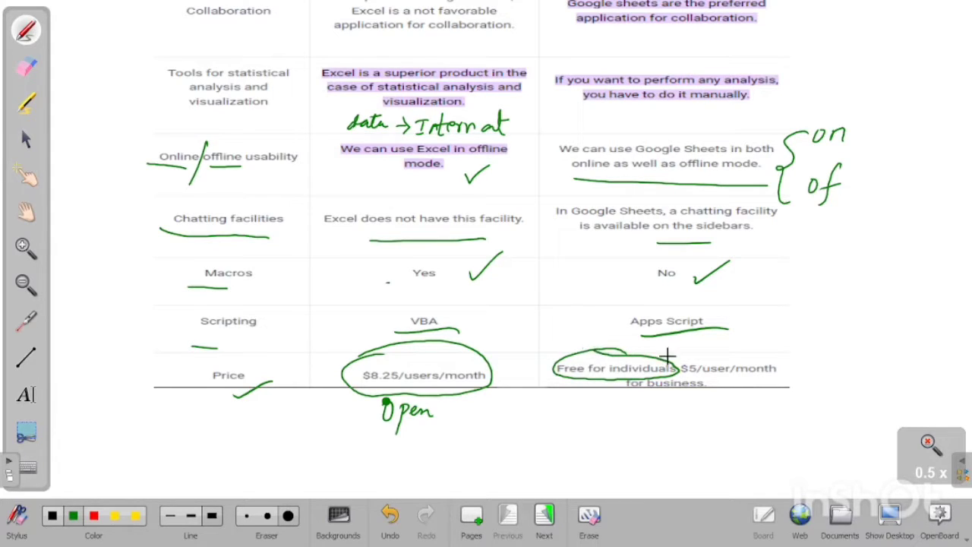
mouse_move(667, 356)
left_mouse_down()
mouse_move(723, 343)
mouse_move(748, 349)
left_mouse_up()
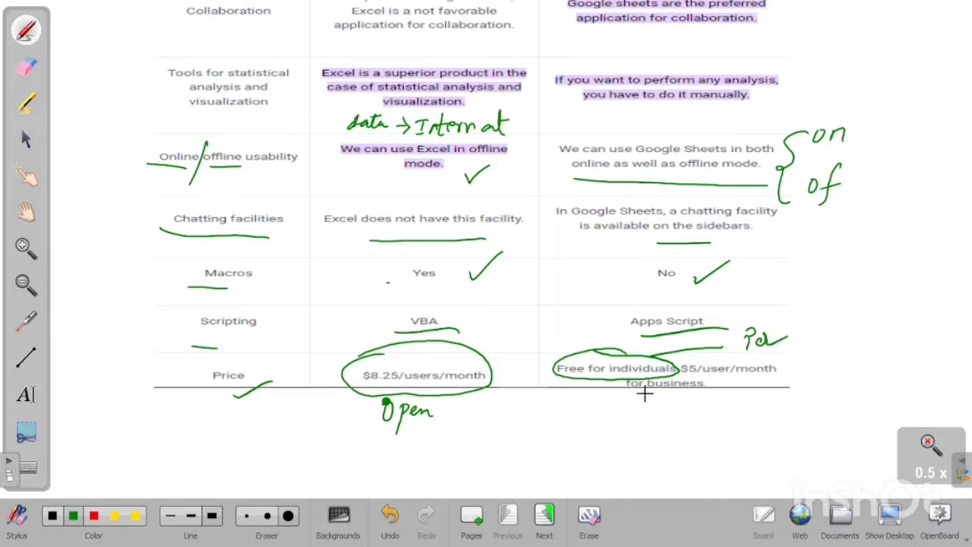
left_click_drag(684, 374, 735, 380)
left_click_drag(819, 340, 801, 379)
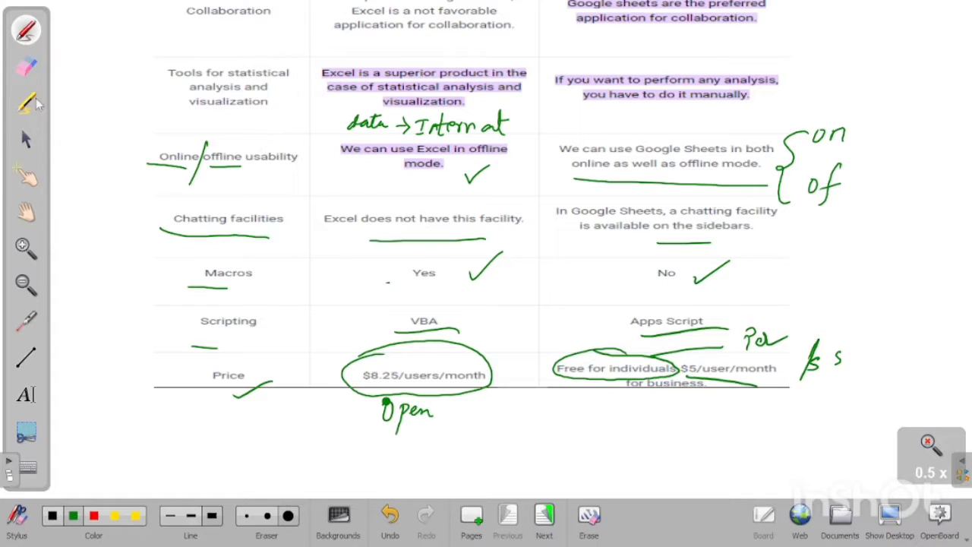
Step: Erase all the green pen marks from the lower rows of the comparison table, from Online offline usability to Price
left_click(26, 67)
mouse_move(74, 82)
left_mouse_down()
mouse_move(211, 174)
mouse_move(373, 170)
mouse_move(342, 141)
mouse_move(646, 176)
mouse_move(822, 158)
mouse_move(738, 232)
mouse_move(282, 224)
mouse_move(240, 273)
mouse_move(485, 274)
mouse_move(290, 333)
mouse_move(274, 401)
mouse_move(575, 345)
mouse_move(706, 284)
mouse_move(832, 373)
mouse_move(669, 313)
left_mouse_up()
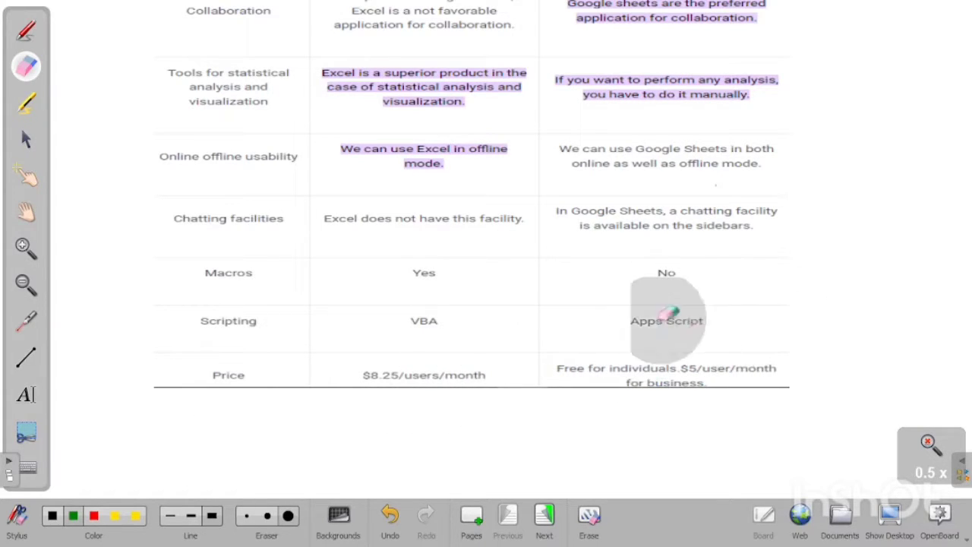
Step: Bring the heading and first rows of the Excel vs. Google Sheets comparison table back into view
left_click(26, 211)
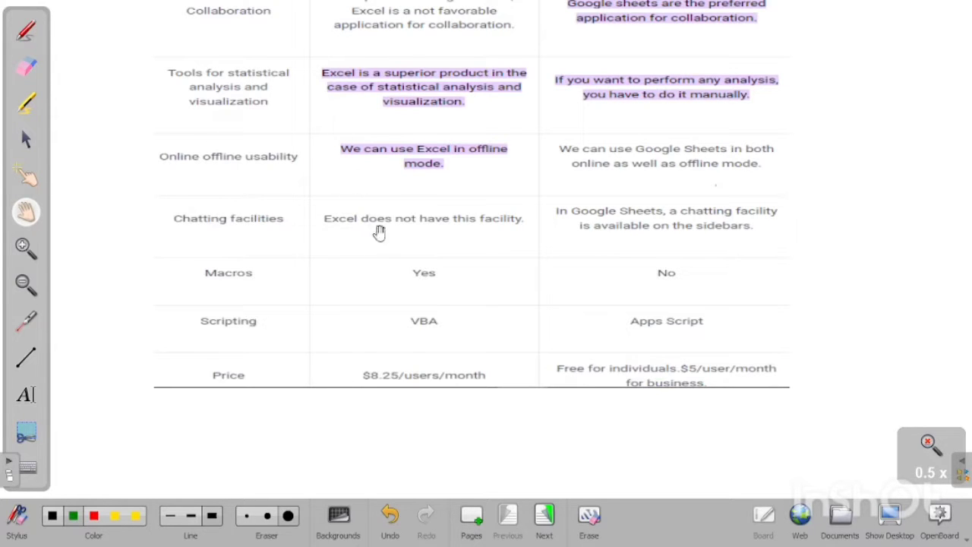
left_click_drag(403, 152, 393, 228)
left_click_drag(383, 123, 374, 238)
left_click_drag(377, 161, 369, 327)
left_click_drag(369, 190, 371, 323)
left_click_drag(345, 205, 350, 291)
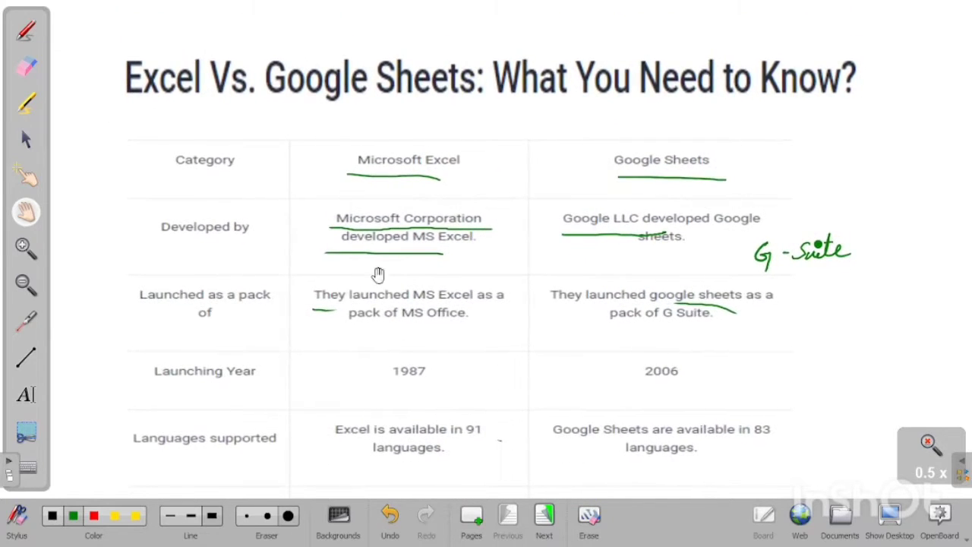
Step: Switch from the OpenBoard whiteboard to the Chrome window with the untitled spreadsheet and open a new tab
left_click(891, 515)
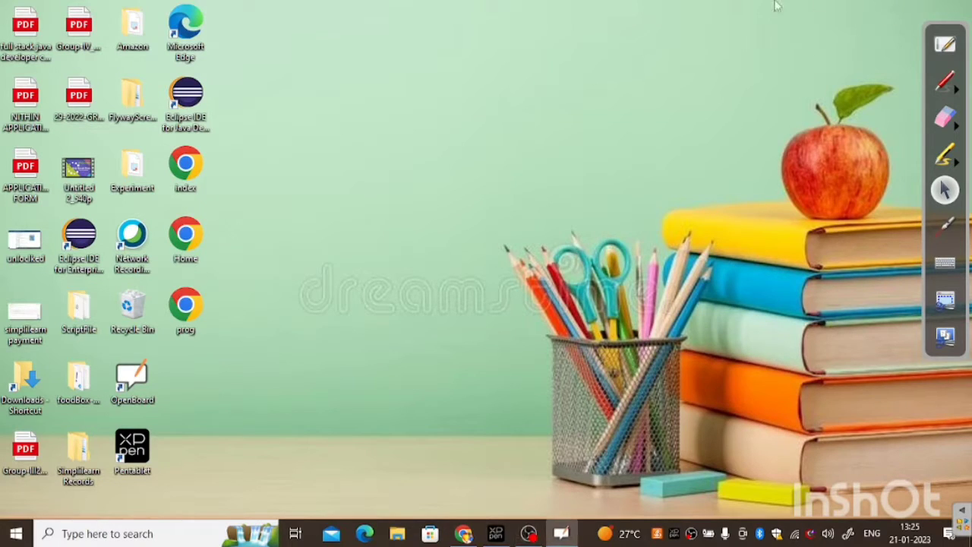
left_click(463, 535)
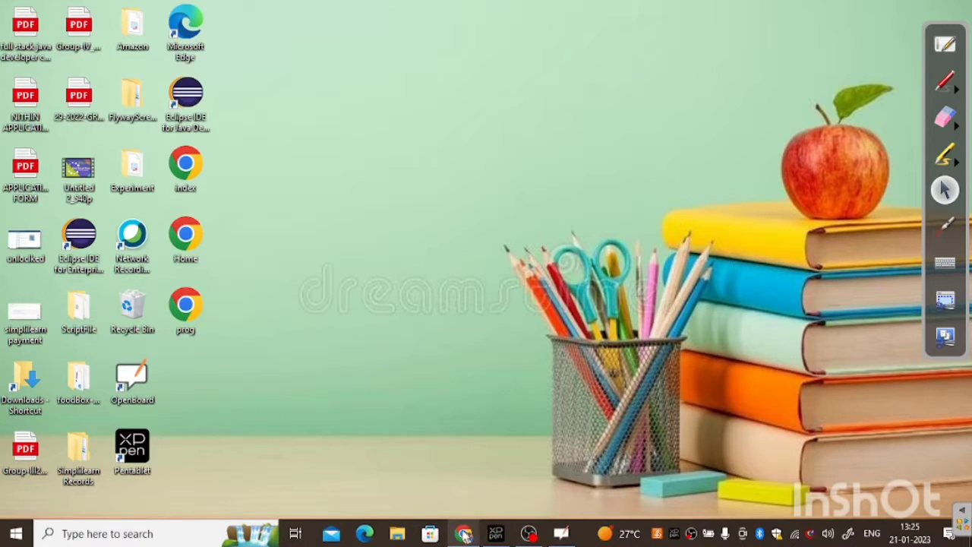
left_click(463, 534)
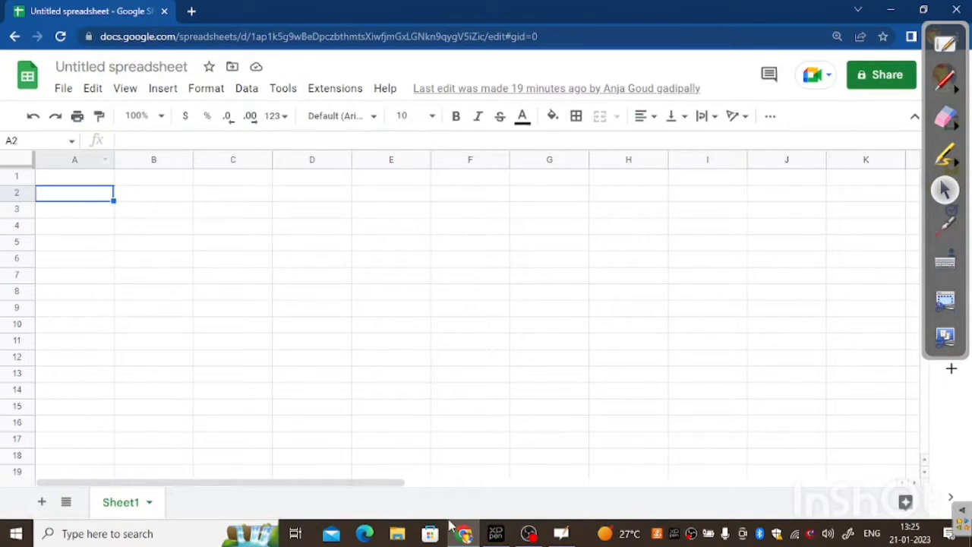
left_click(191, 12)
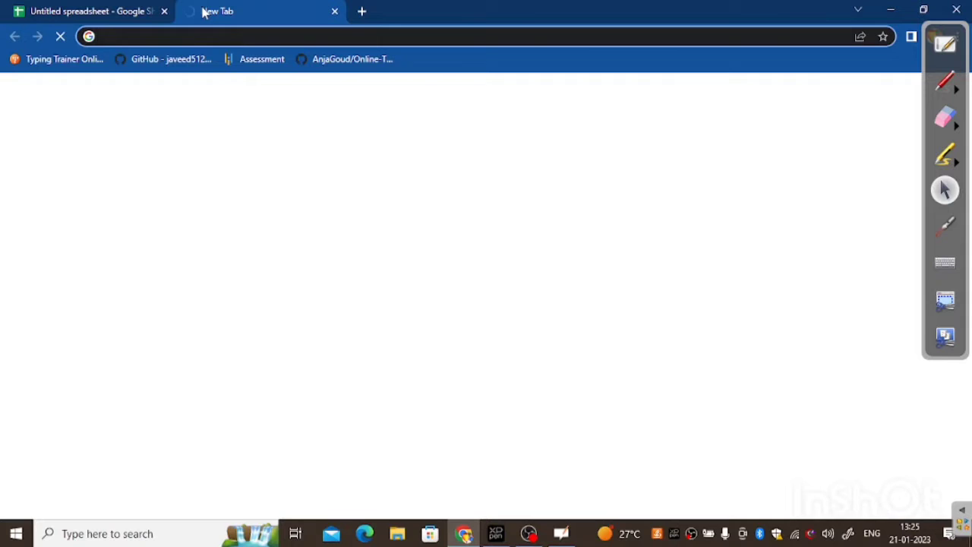
Step: Move the floating annotation toolbar clear of the Google apps launcher, point out the launcher with the laser pointer, and restore the normal pointer
left_click(948, 30)
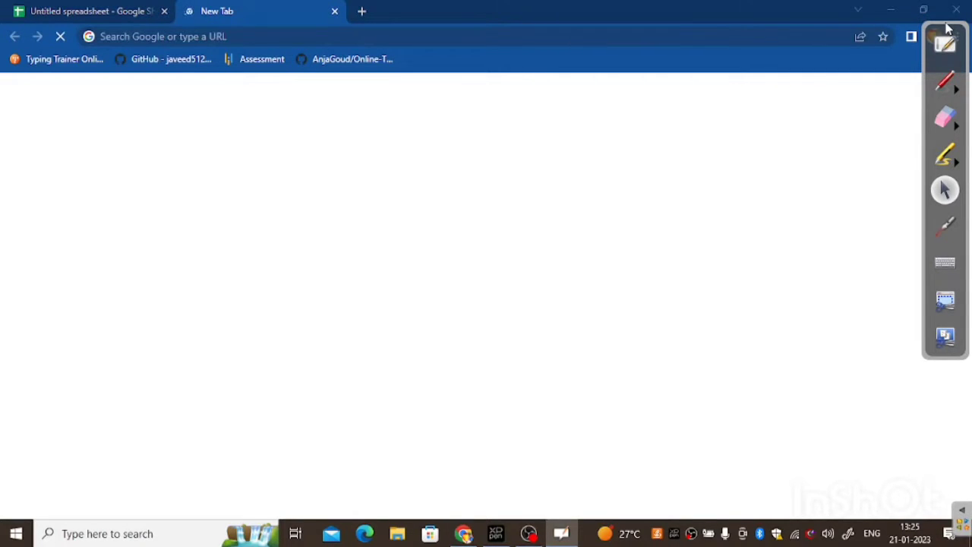
mouse_move(948, 29)
left_mouse_down()
mouse_move(193, 79)
mouse_move(39, 116)
left_mouse_up()
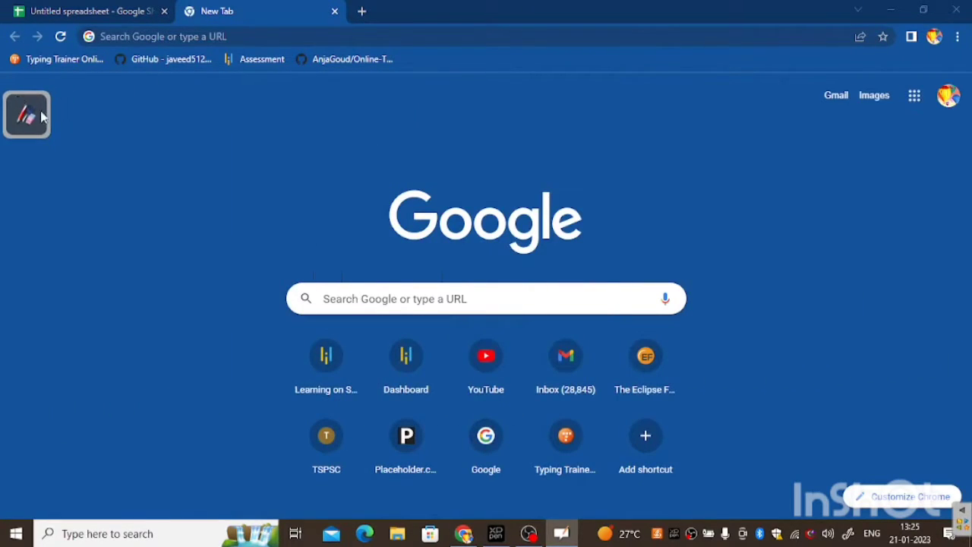
left_click(26, 110)
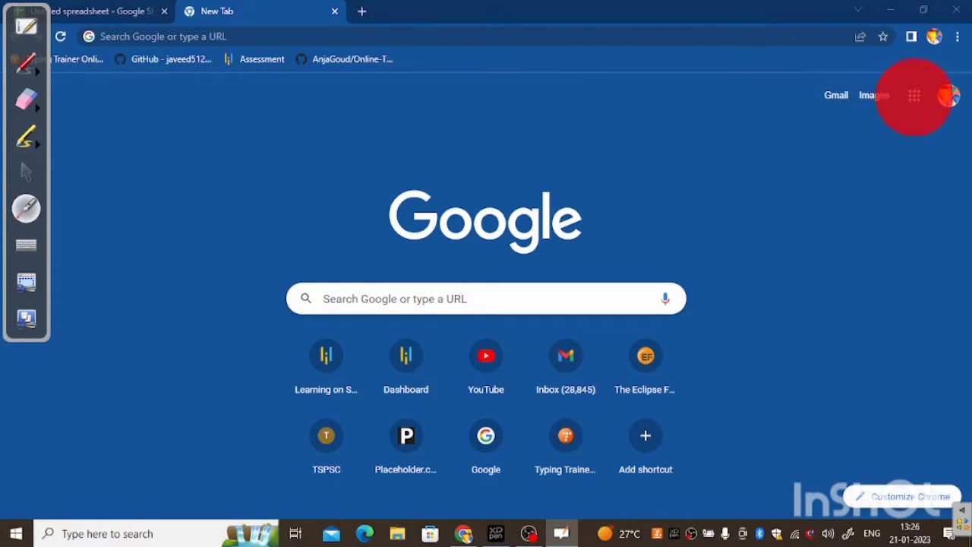
left_click(28, 170)
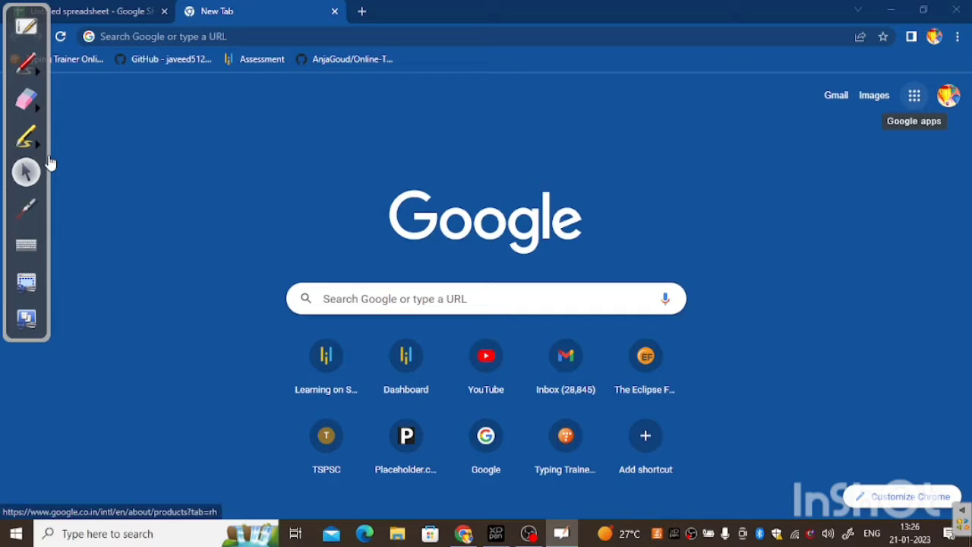
Step: Examine the full list of Google apps in the launcher
left_click(914, 95)
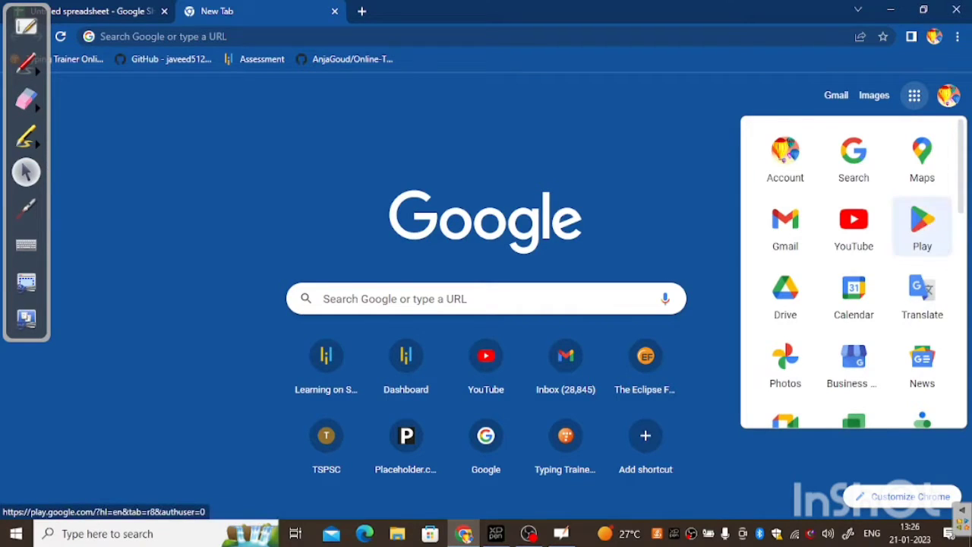
scroll(922, 228, "down", 3)
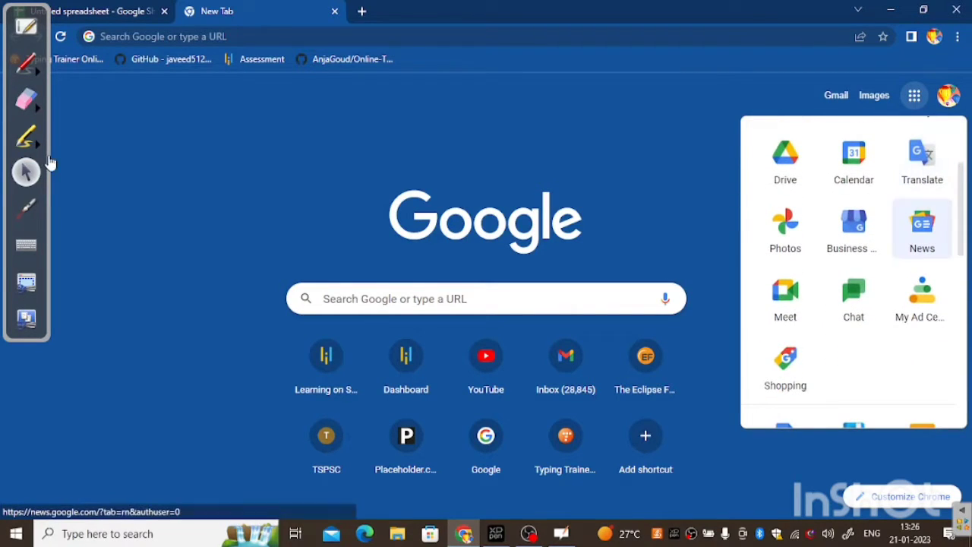
scroll(854, 228, "down", 3)
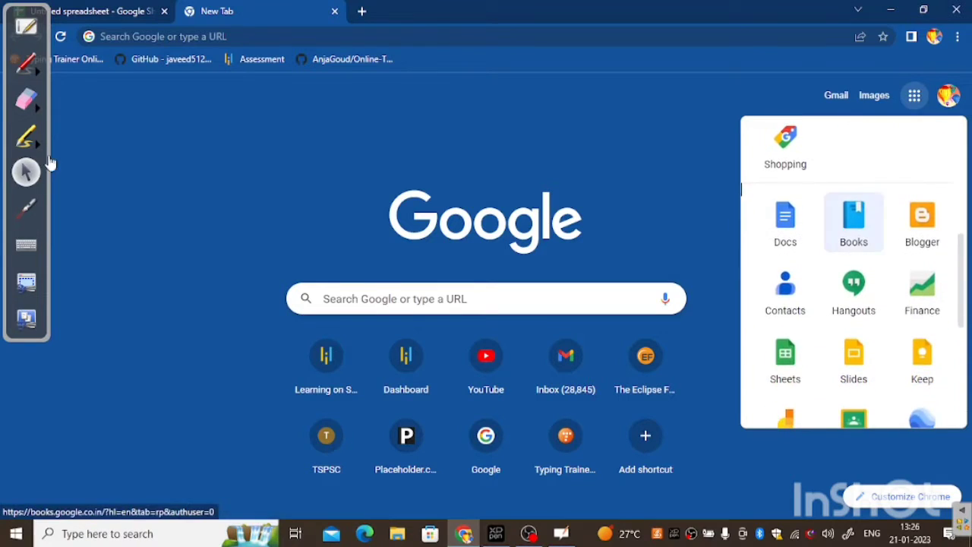
scroll(820, 228, "down", 4)
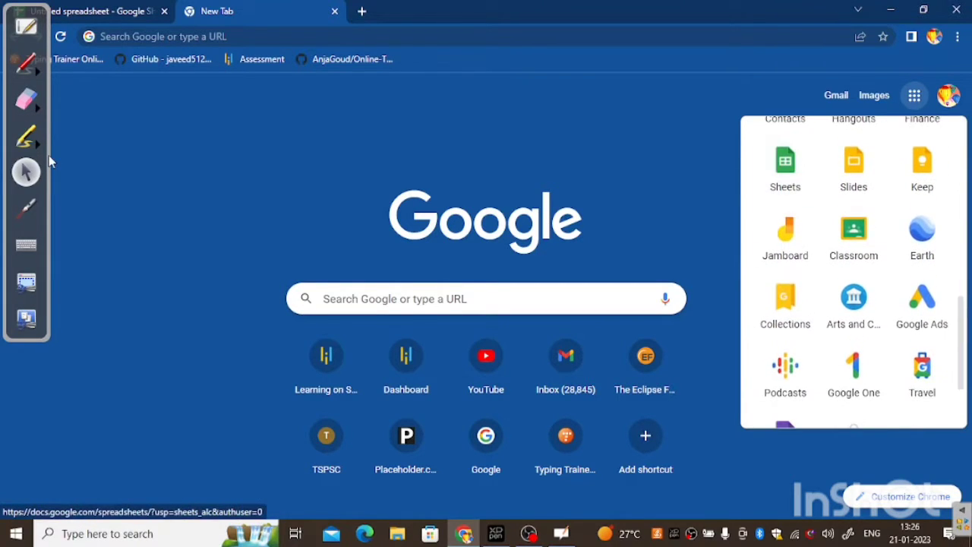
scroll(787, 216, "down", 1)
scroll(806, 228, "up", 2)
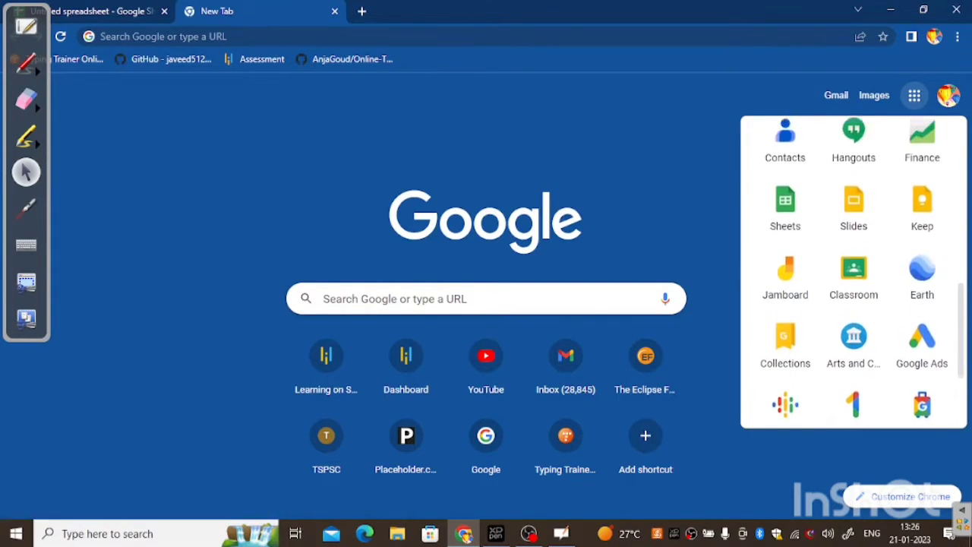
scroll(785, 289, "up", 1)
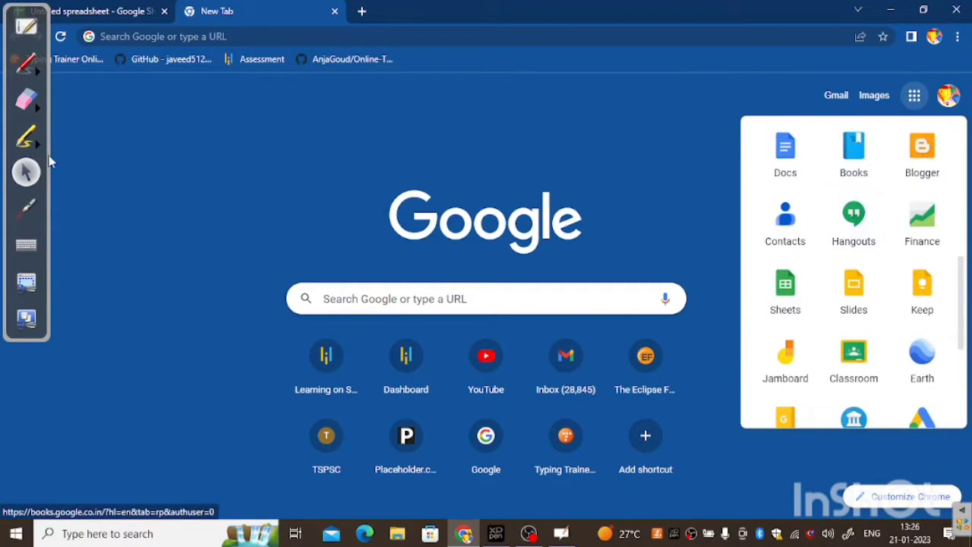
scroll(786, 311, "up", 5)
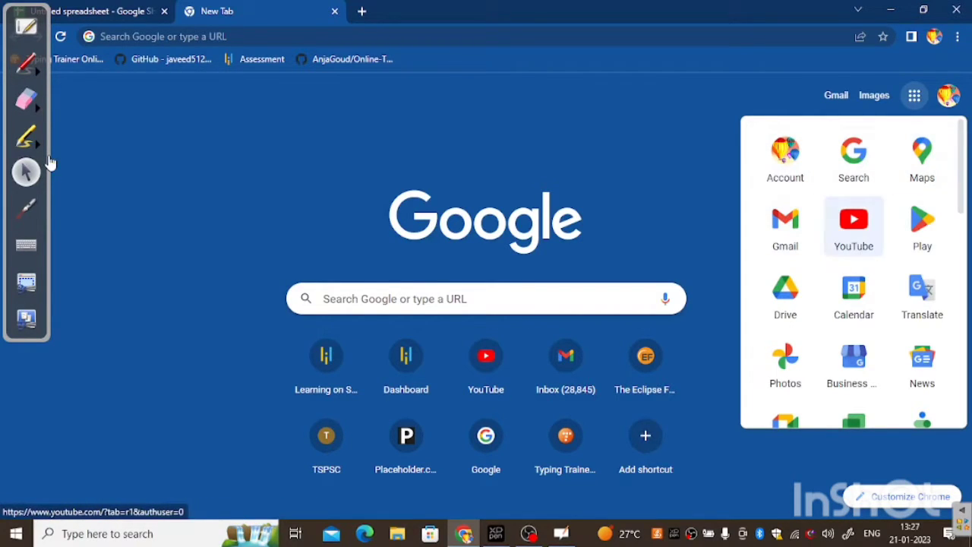
Step: Find Sheets among the Google apps and open its home page
scroll(854, 273, "down", 1)
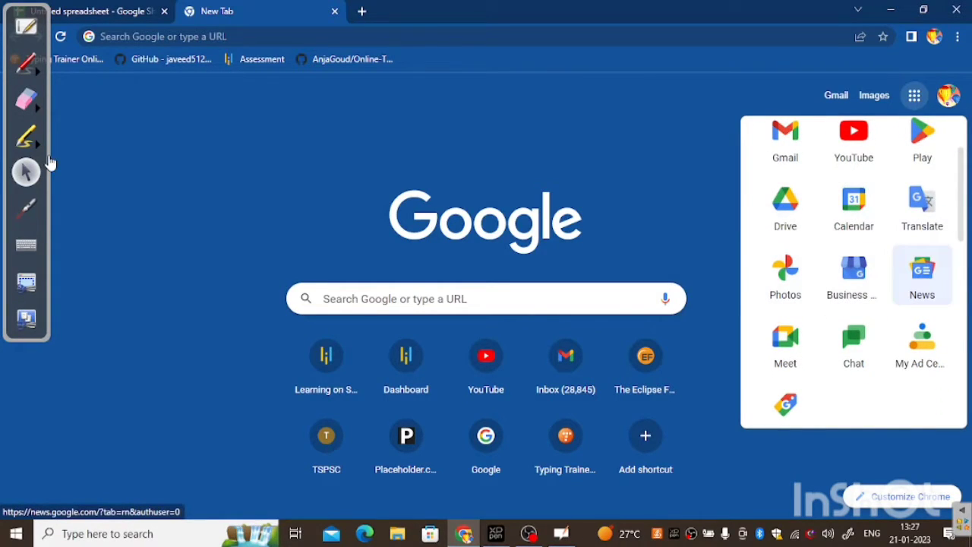
scroll(786, 277, "down", 1)
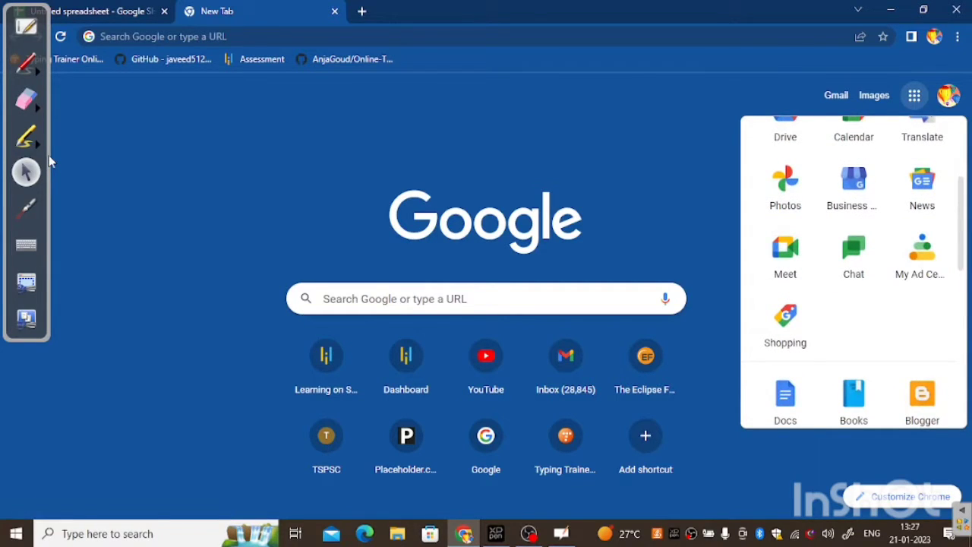
scroll(785, 323, "down", 1)
scroll(785, 273, "down", 2)
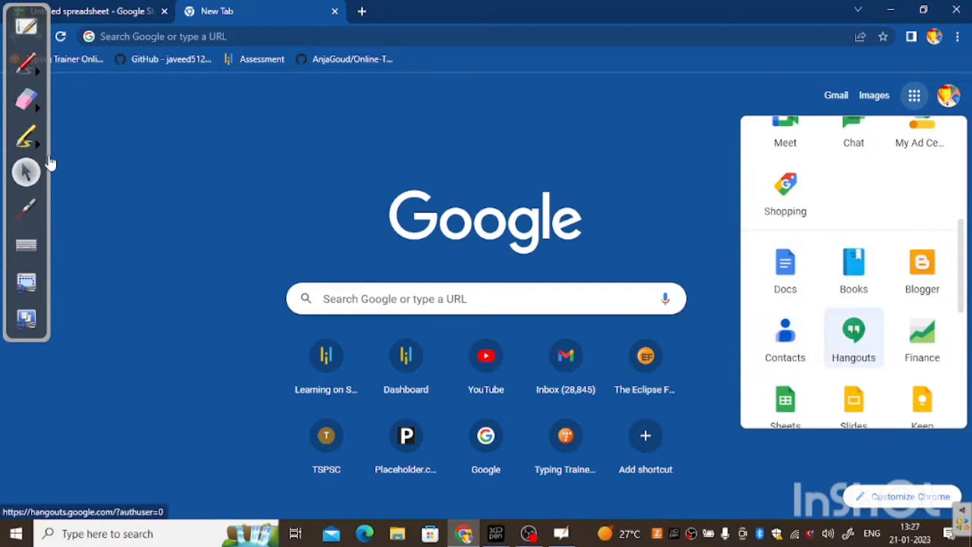
scroll(854, 269, "down", 2)
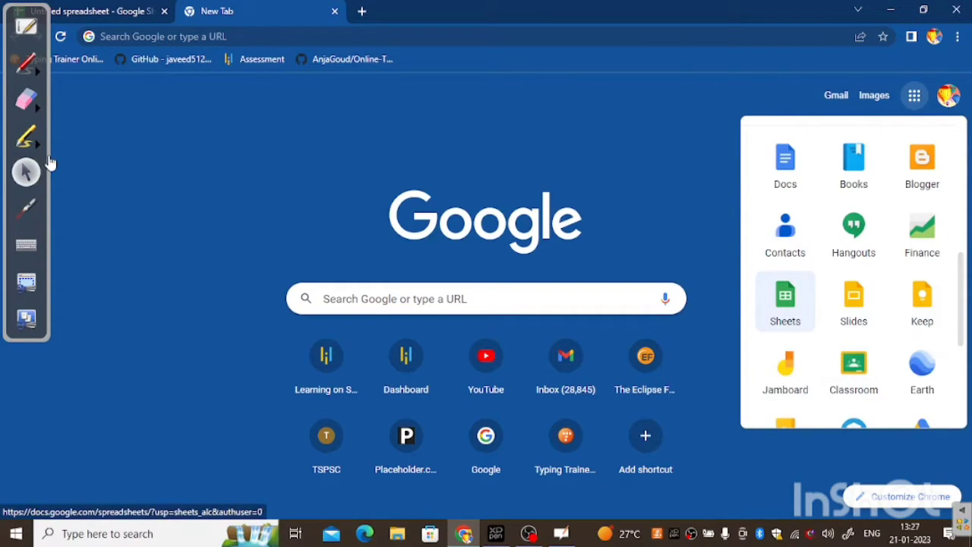
left_click(785, 303)
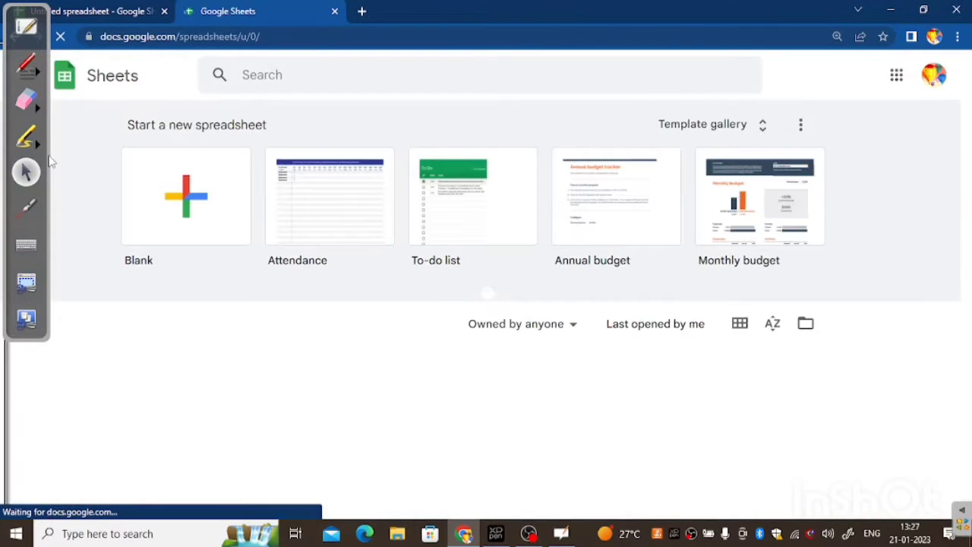
Step: Move the floating annotation toolbar away from the Sheets logo and keep it expanded over the Sheets home page
mouse_move(23, 12)
left_mouse_down()
mouse_move(369, 17)
mouse_move(775, 117)
mouse_move(956, 147)
mouse_move(951, 132)
left_mouse_up()
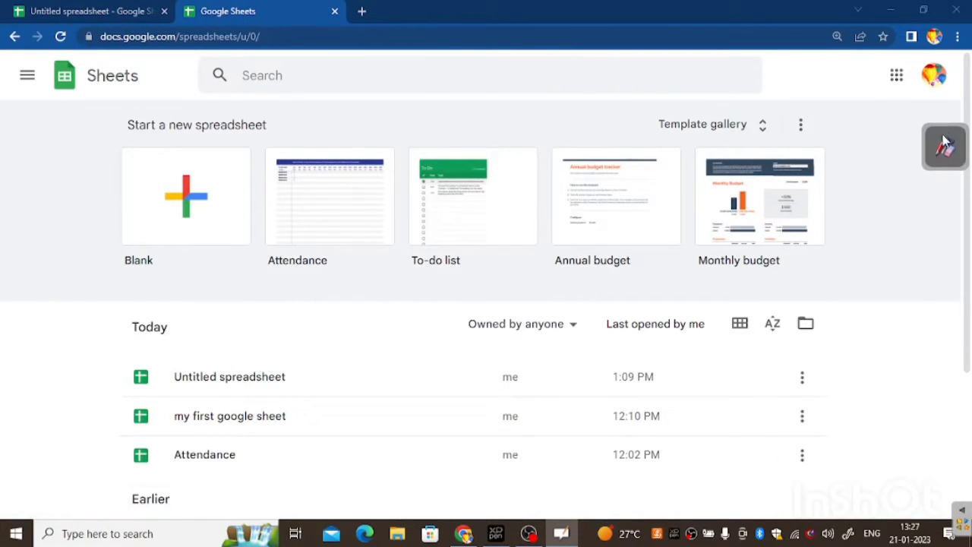
left_click(946, 151)
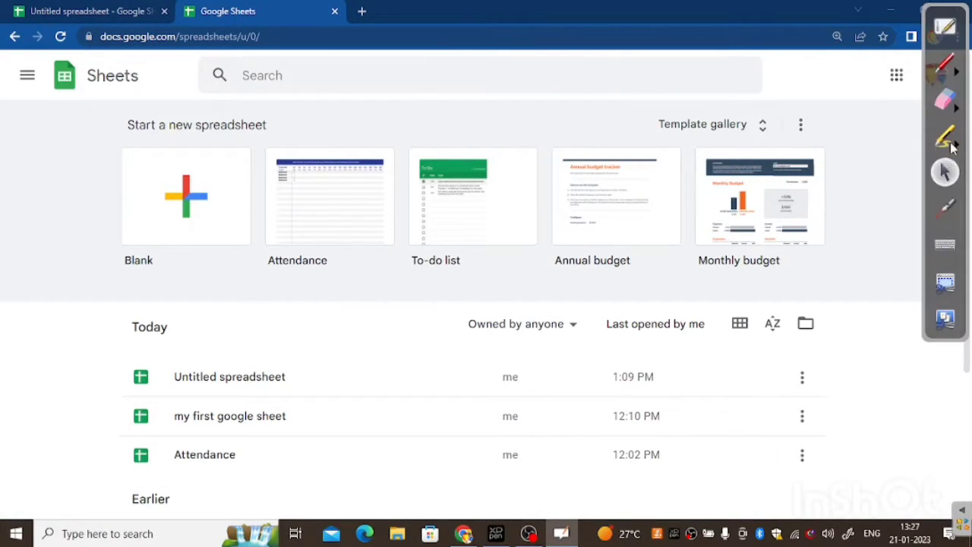
left_click(946, 34)
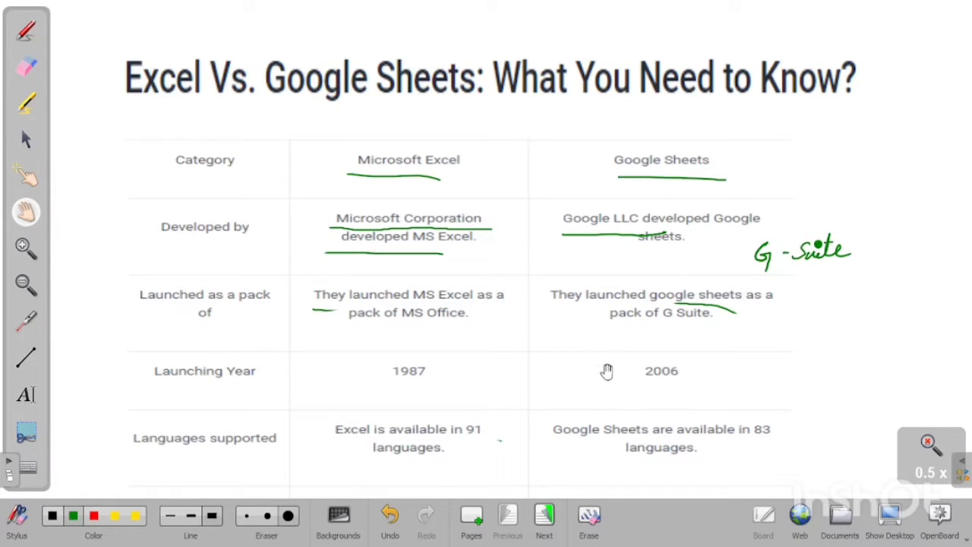
left_click(895, 519)
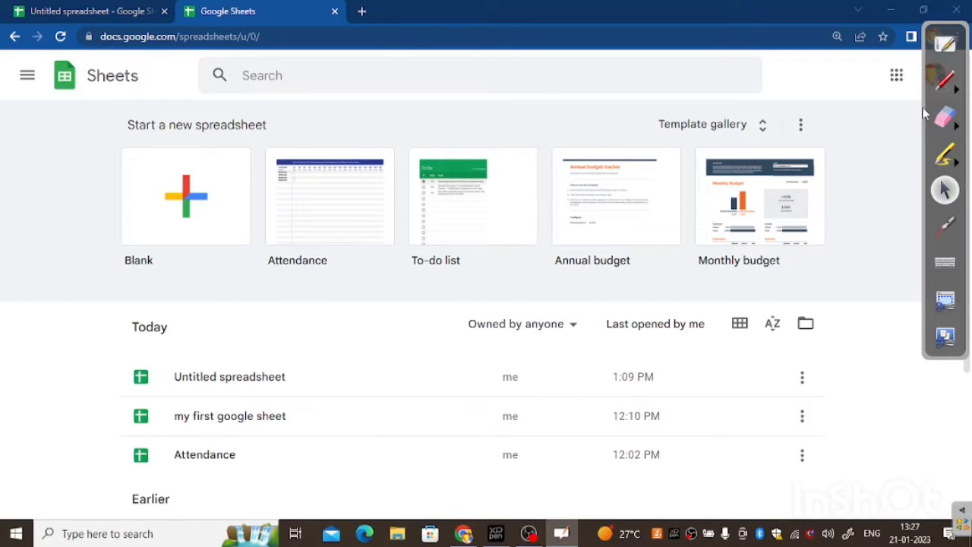
Step: Point out the Blank, Attendance, Annual budget and Monthly budget templates on the Sheets home page with the laser pointer
left_click(943, 227)
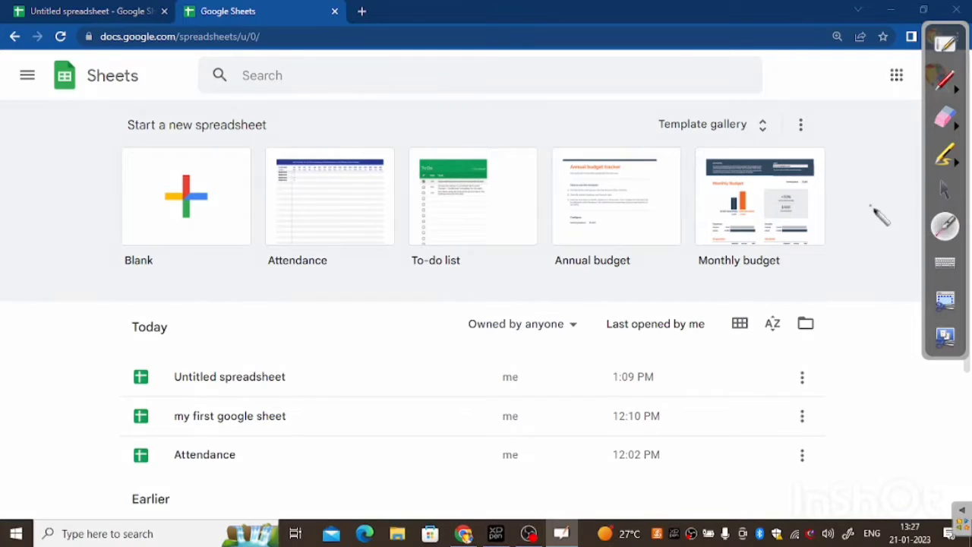
left_click(183, 197)
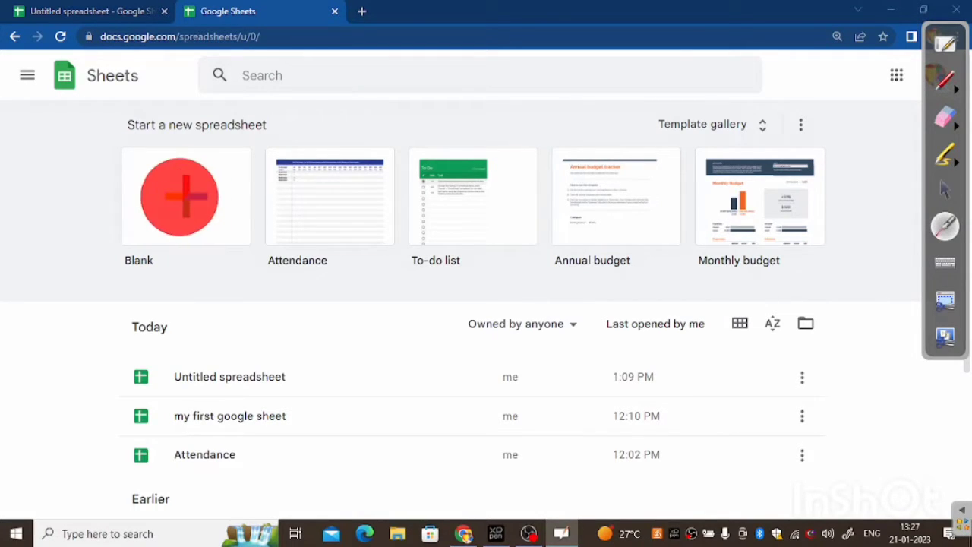
left_click(302, 201)
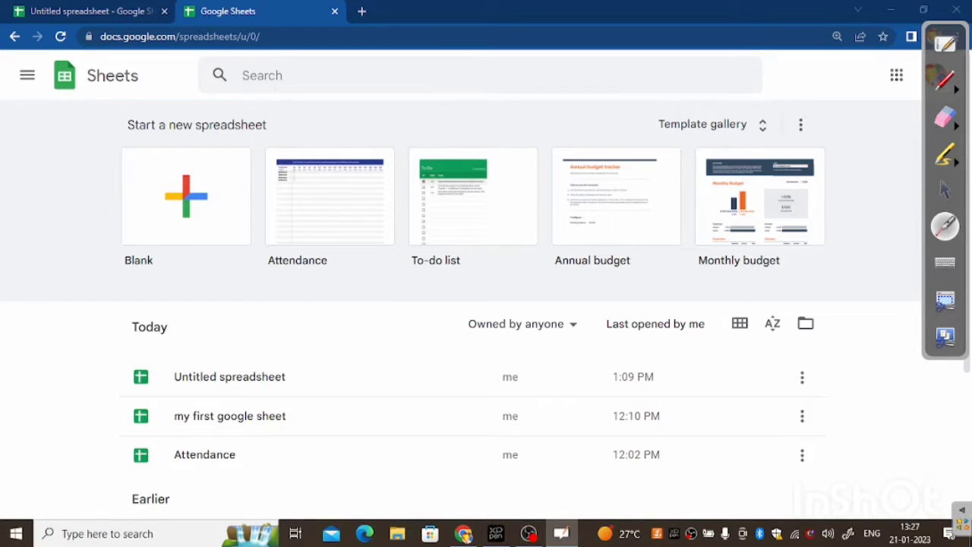
left_click(594, 206)
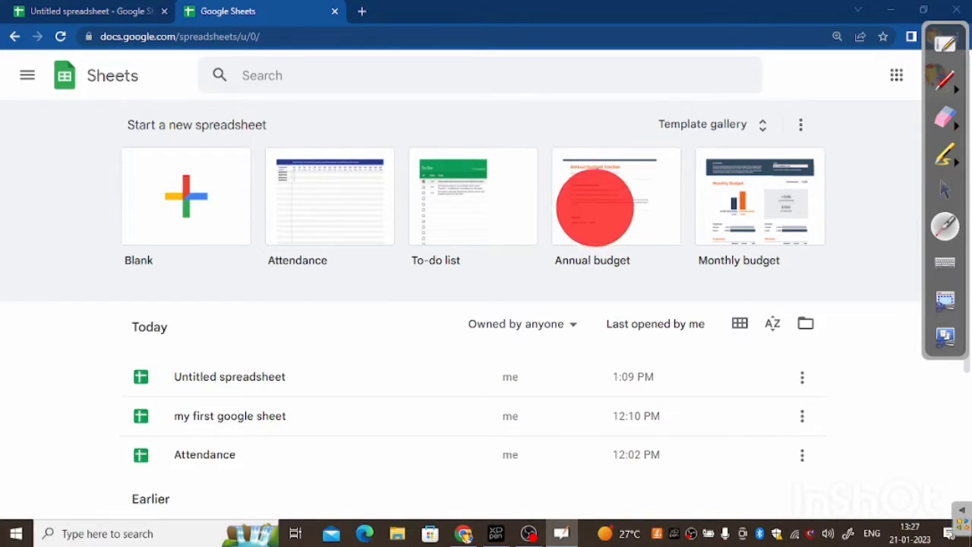
left_click(760, 213)
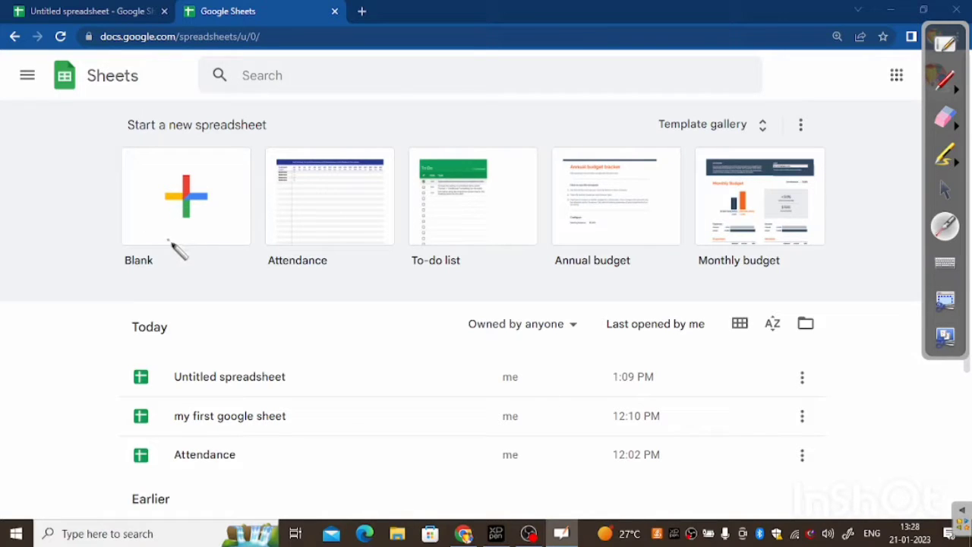
Step: Create a blank spreadsheet and move the floating annotation toolbar down, clear of the Share button and account picture
left_click(948, 194)
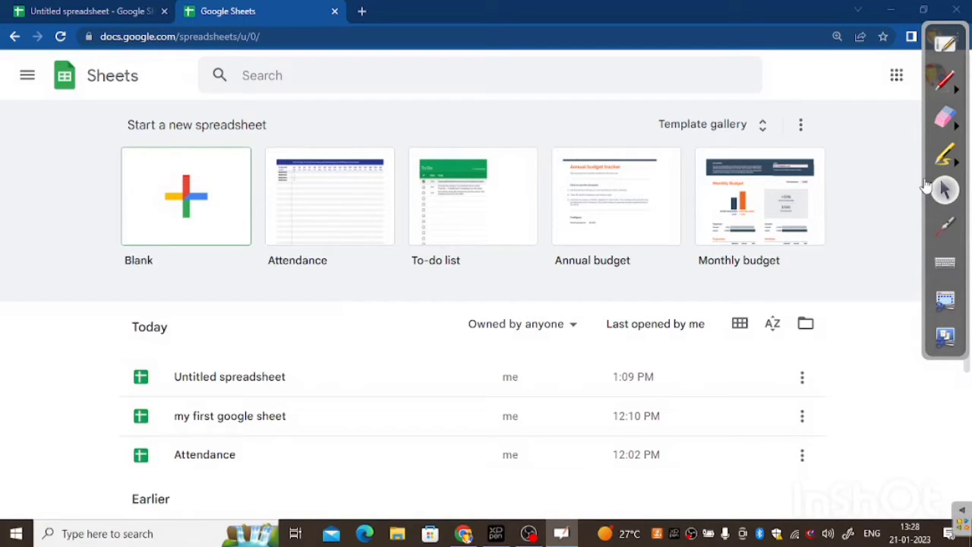
left_click(186, 196)
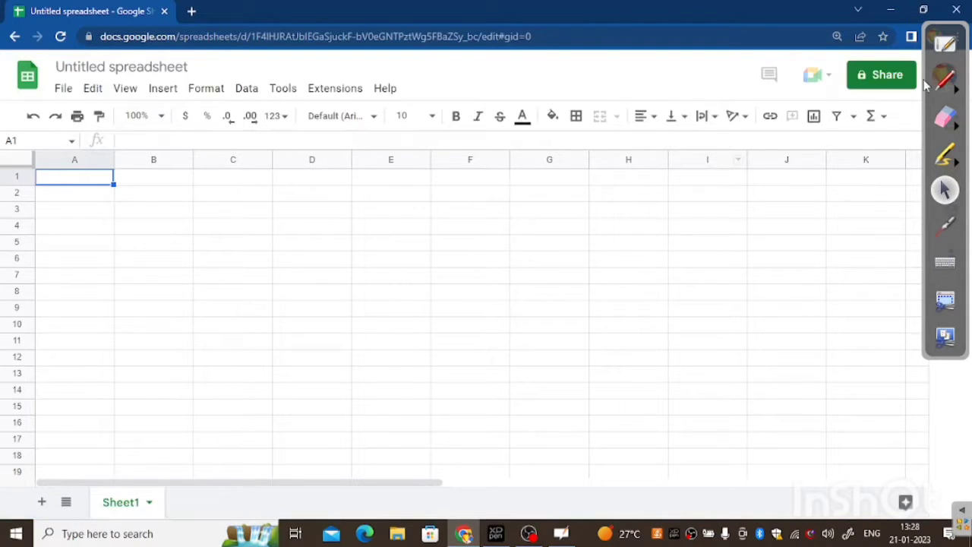
mouse_move(946, 26)
left_mouse_down()
mouse_move(929, 209)
mouse_move(904, 217)
left_mouse_up()
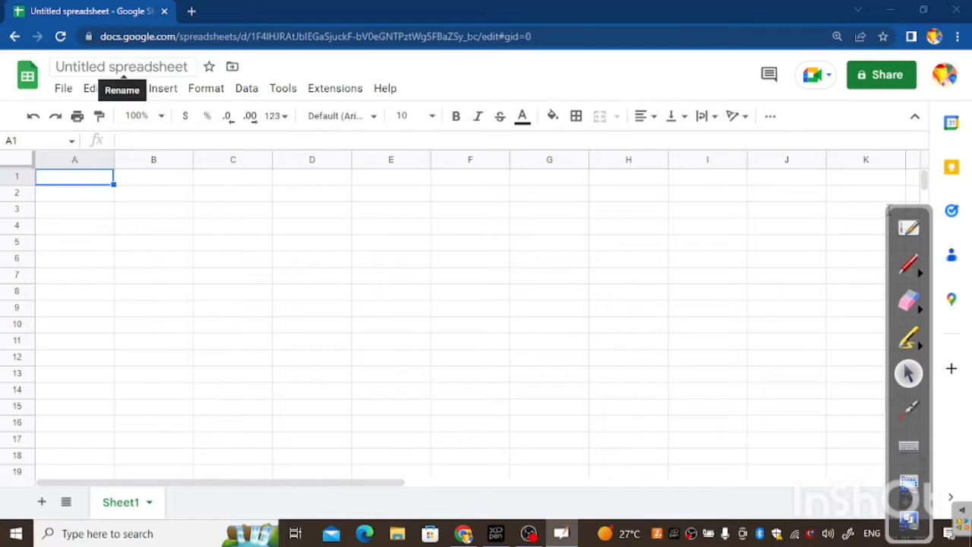
Step: Rename the untitled spreadsheet as AGC SHEET
left_click(122, 66)
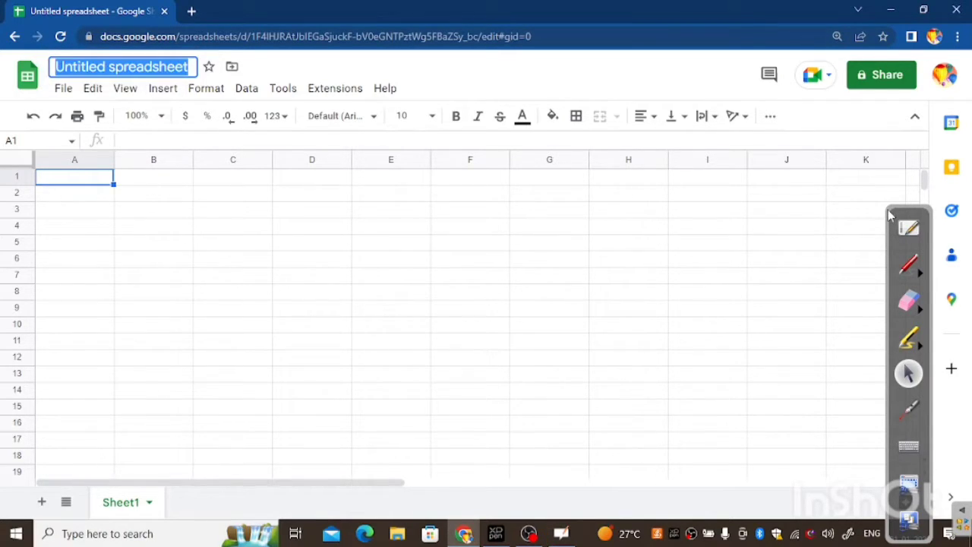
type("\\")
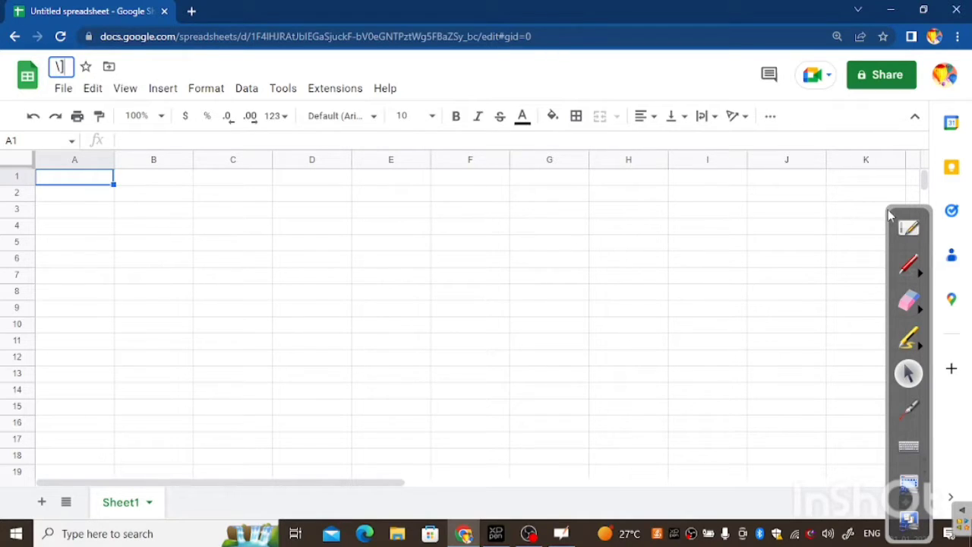
key("BackSpace")
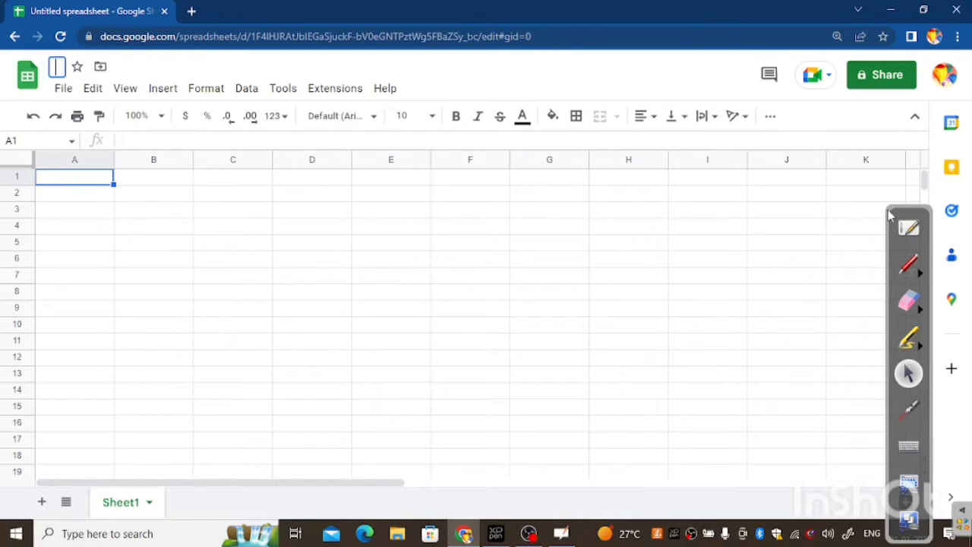
type("a")
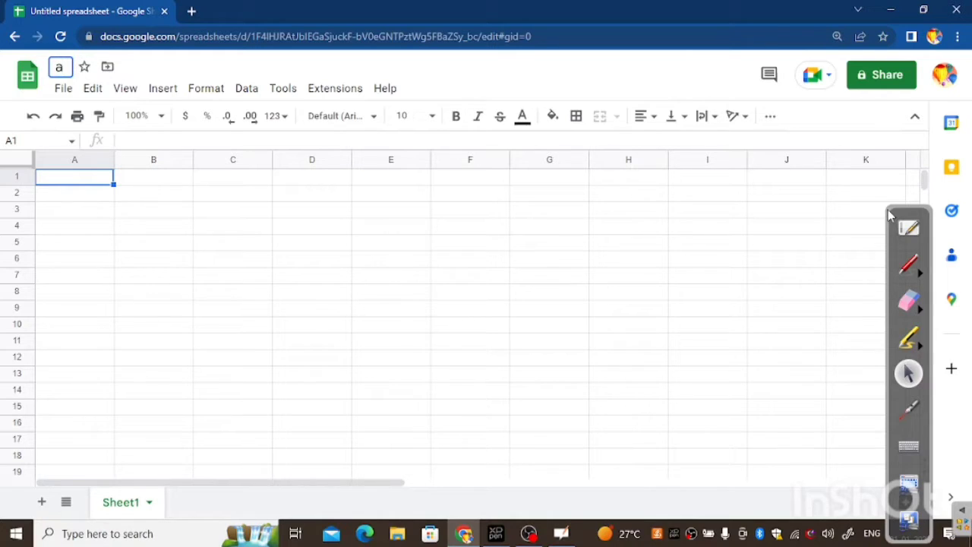
key("BackSpace")
type("AGC")
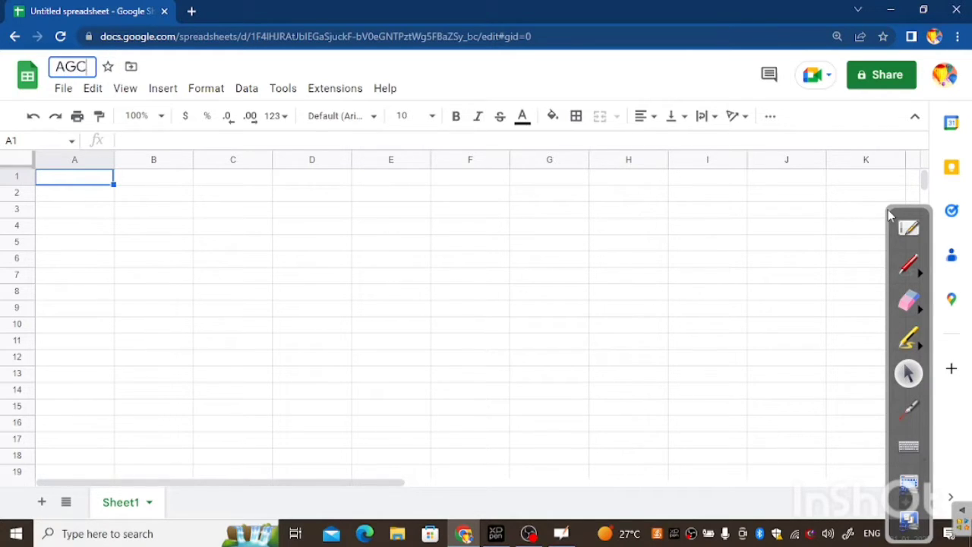
key("Caps_Lock")
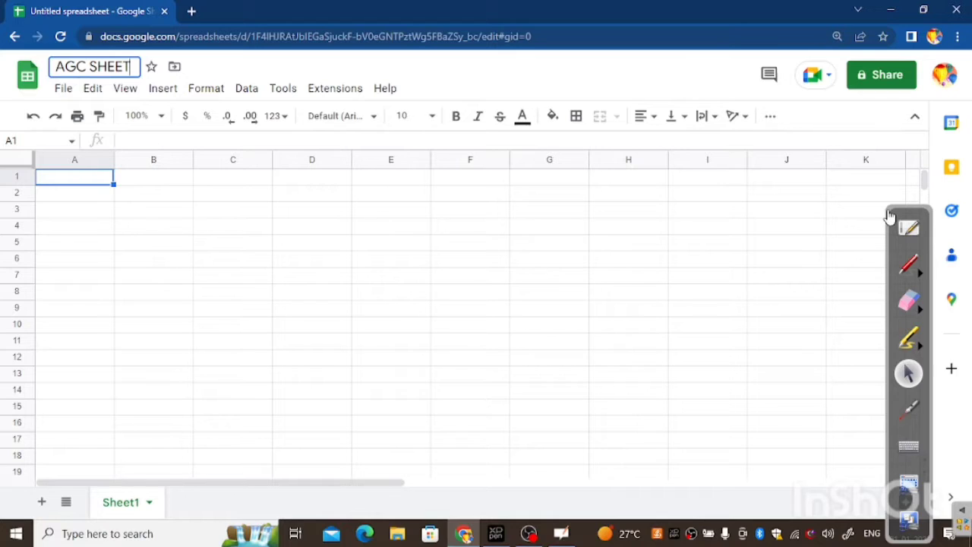
key("Return")
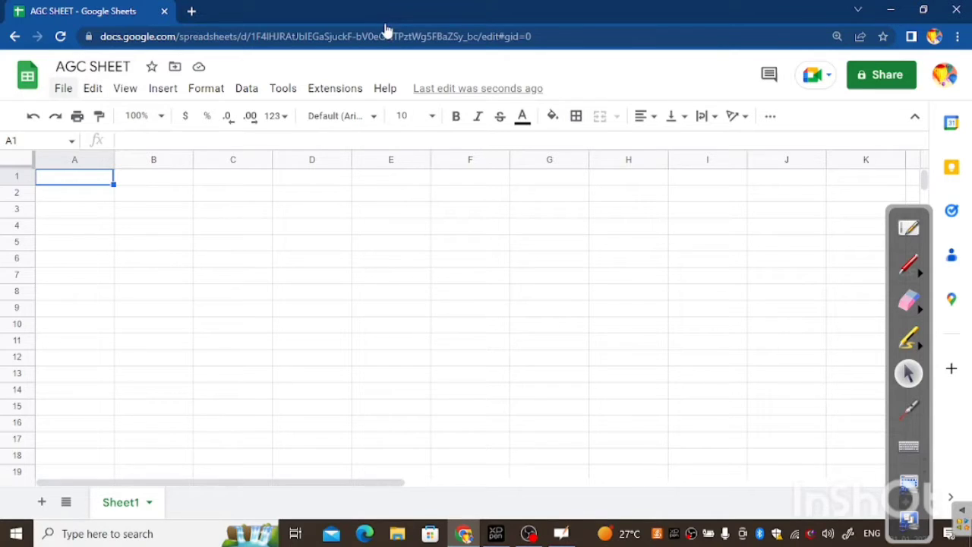
Step: Examine the spreadsheet's file commands, including New, Share, Email, Download, Rename, Move, Add shortcut to Drive and Move to trash
left_click(63, 88)
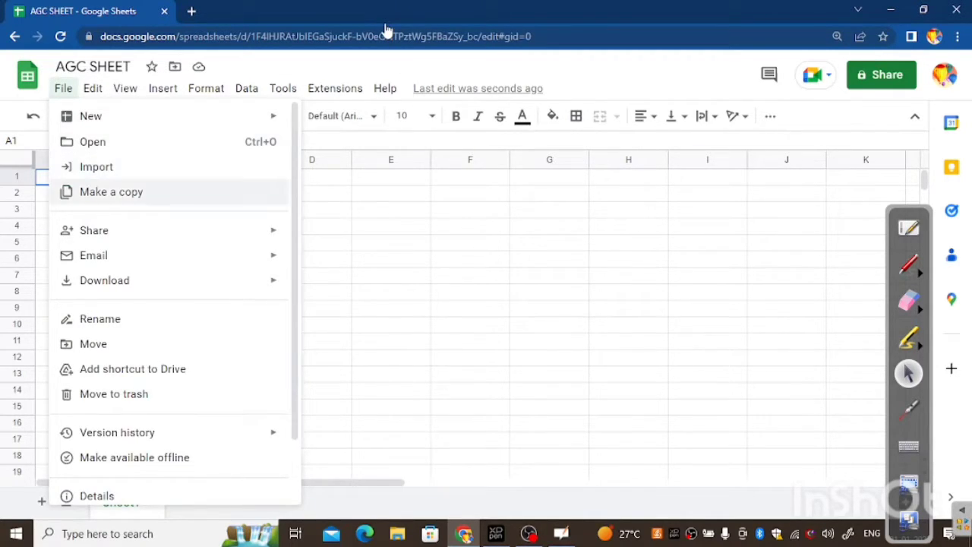
mouse_move(91, 115)
mouse_move(114, 230)
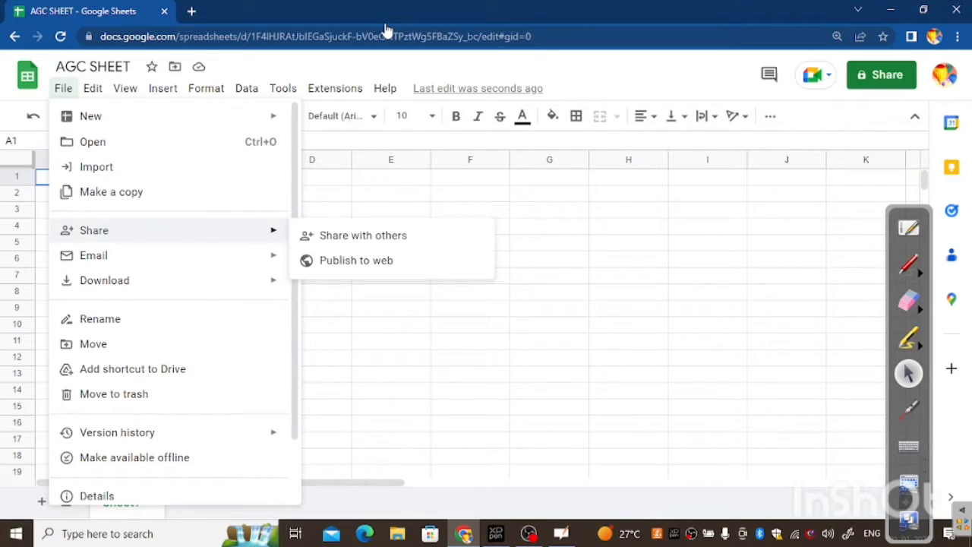
mouse_move(114, 255)
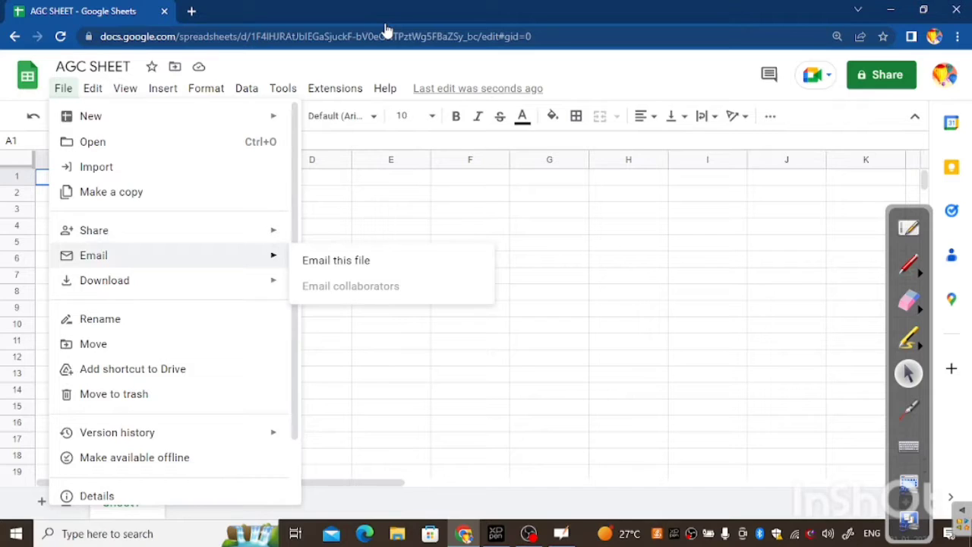
mouse_move(114, 280)
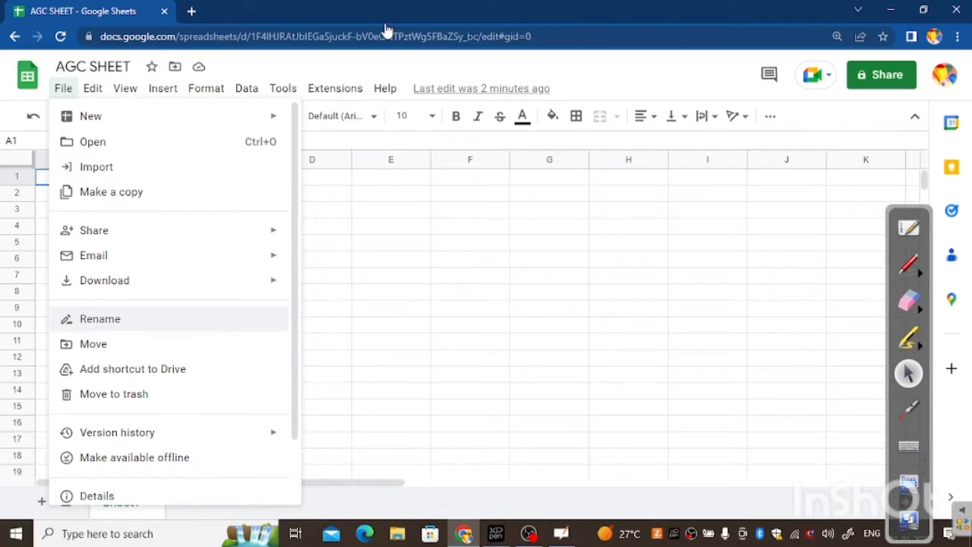
key("Down")
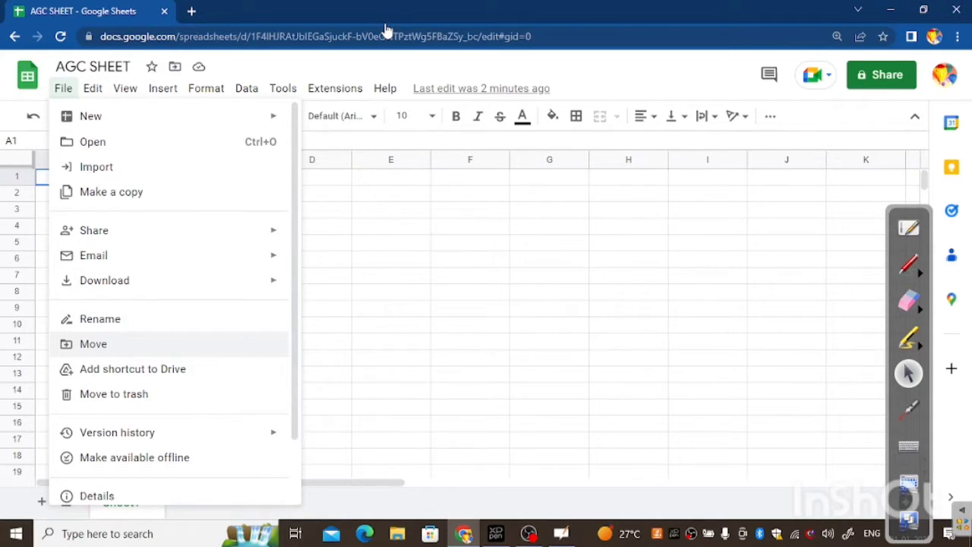
key("Down")
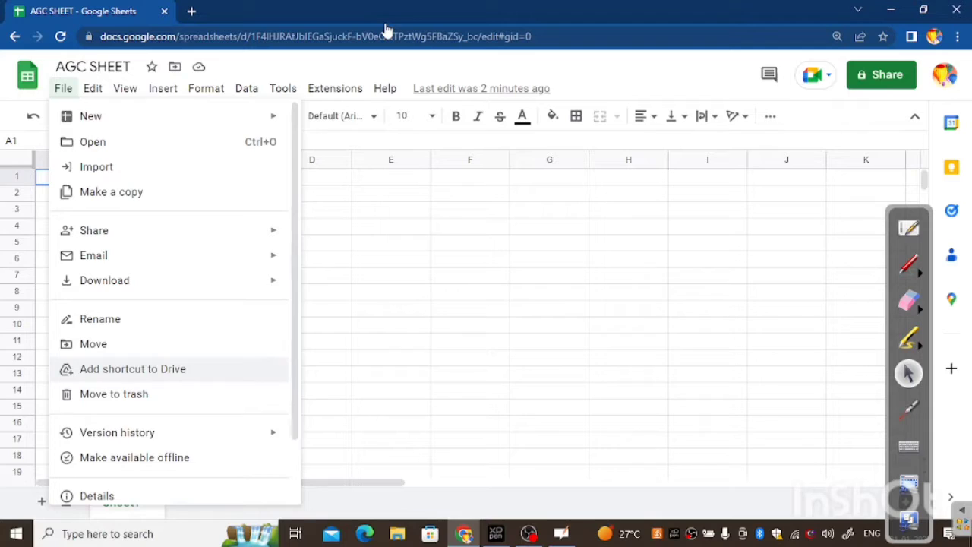
key("Down")
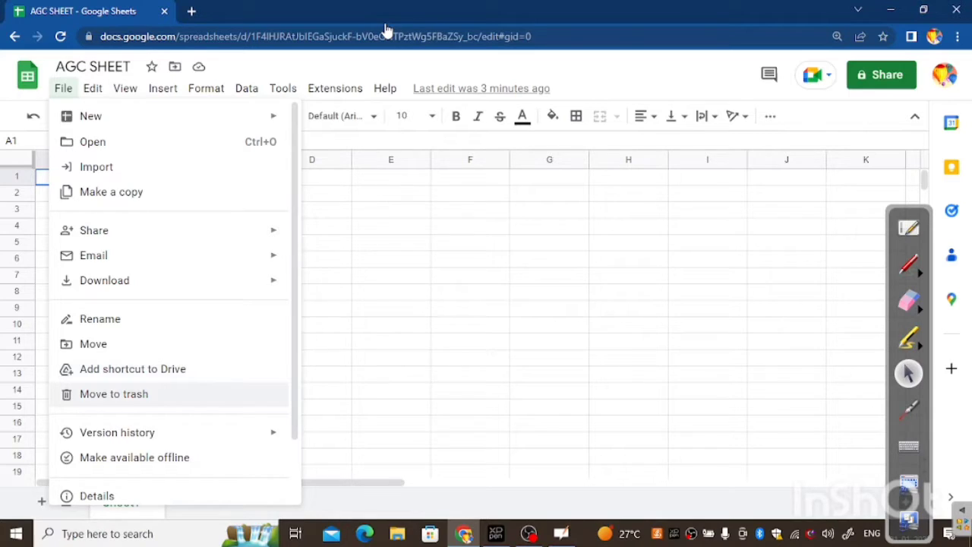
key("Up")
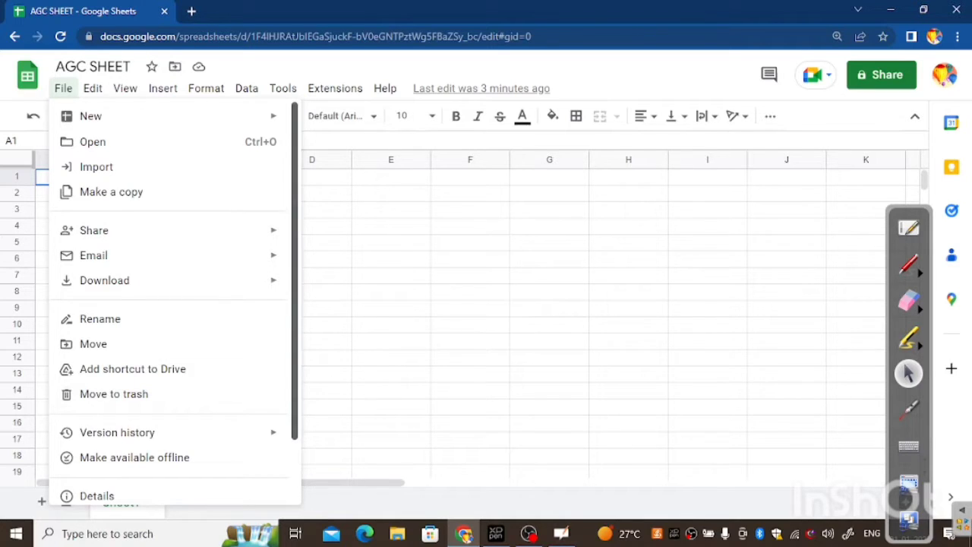
Step: Examine the remaining file commands, covering Version history and Make available offline
left_click_drag(294, 271, 294, 331)
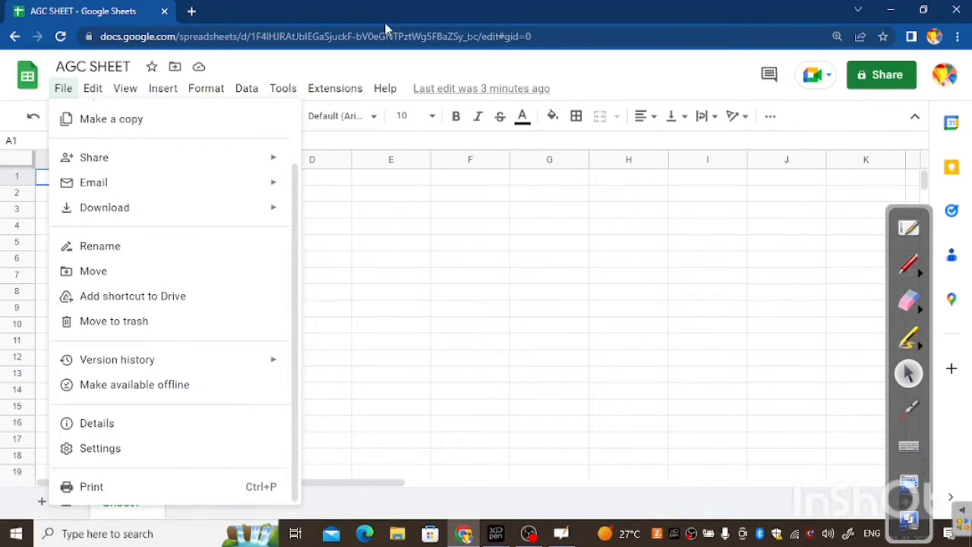
mouse_move(182, 360)
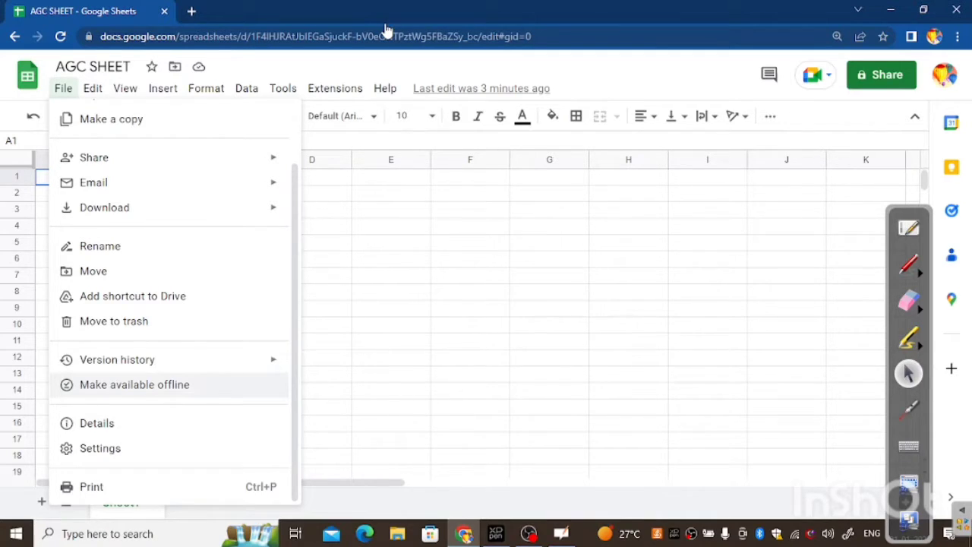
left_click(796, 537)
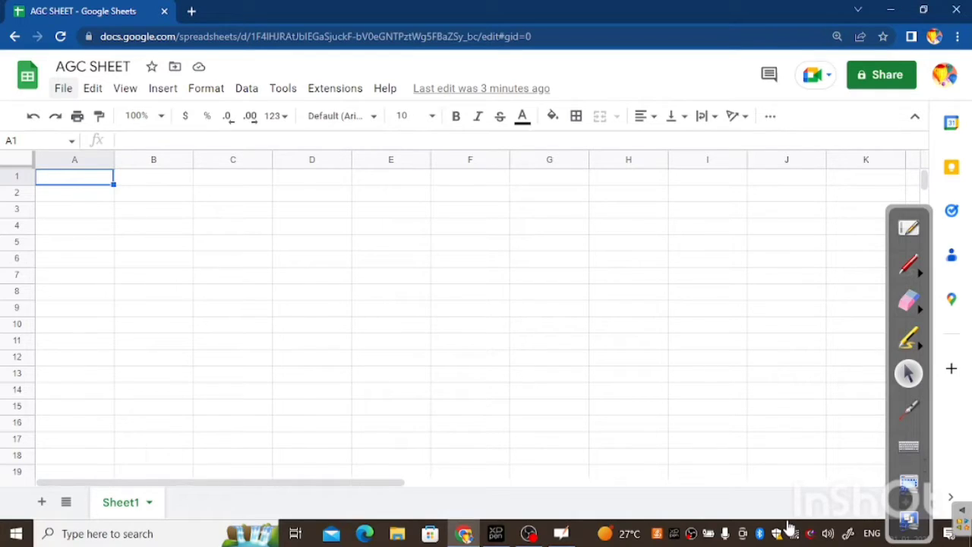
left_click(63, 88)
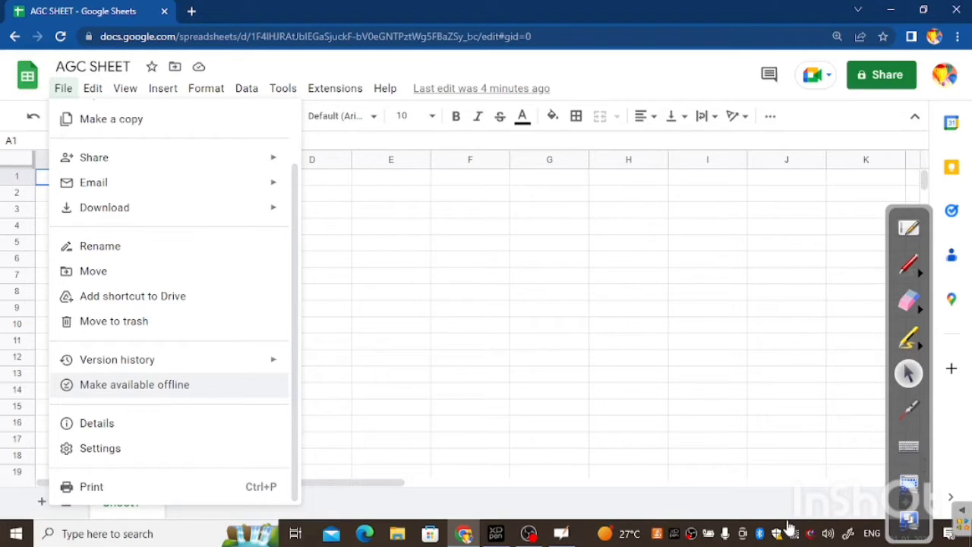
Step: Handwrite "online" and "ofline" in green ink over the middle of the sheet, and return to the normal pointer
left_click(909, 264)
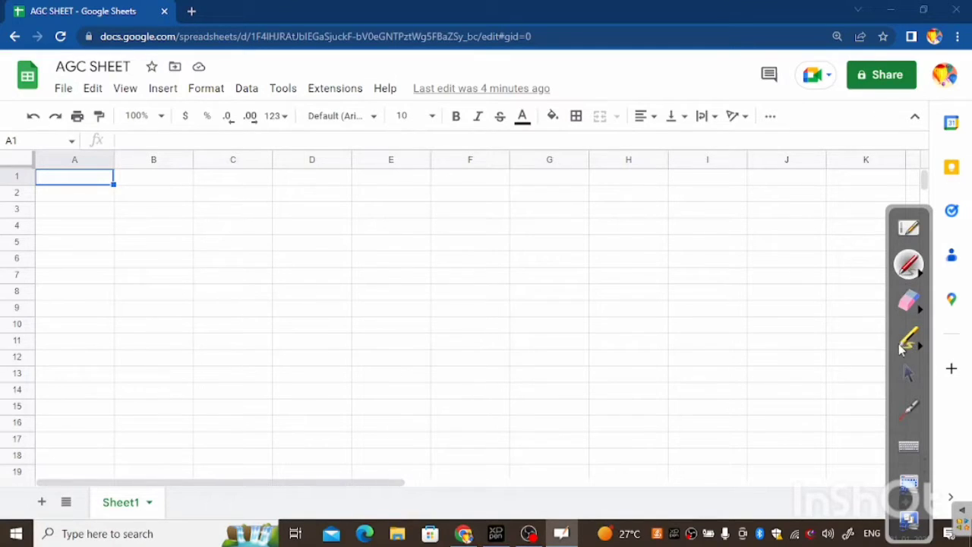
mouse_move(265, 265)
left_mouse_down()
mouse_move(308, 263)
mouse_move(342, 243)
mouse_move(316, 233)
mouse_move(311, 242)
left_mouse_up()
mouse_move(304, 319)
left_mouse_down()
mouse_move(328, 327)
mouse_move(417, 288)
left_mouse_up()
left_click(360, 287)
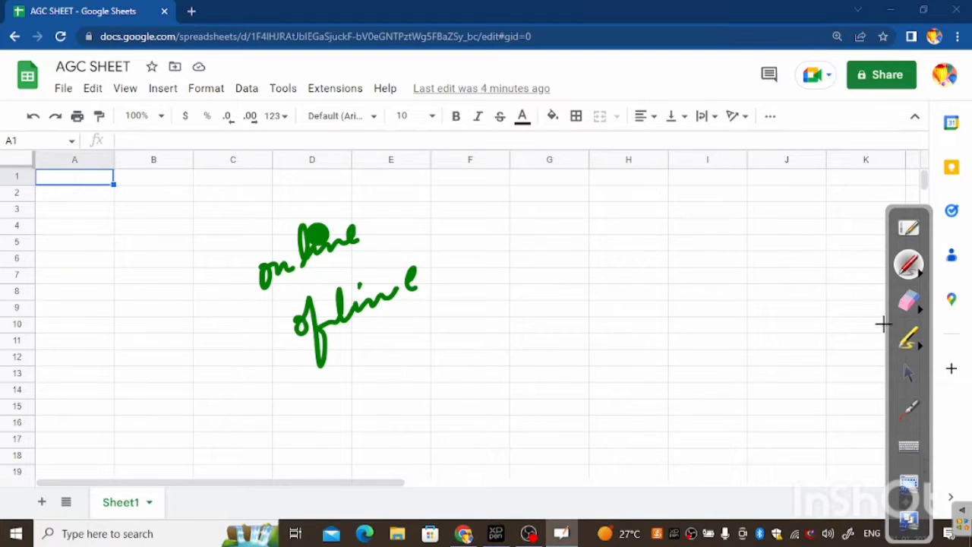
left_click(909, 376)
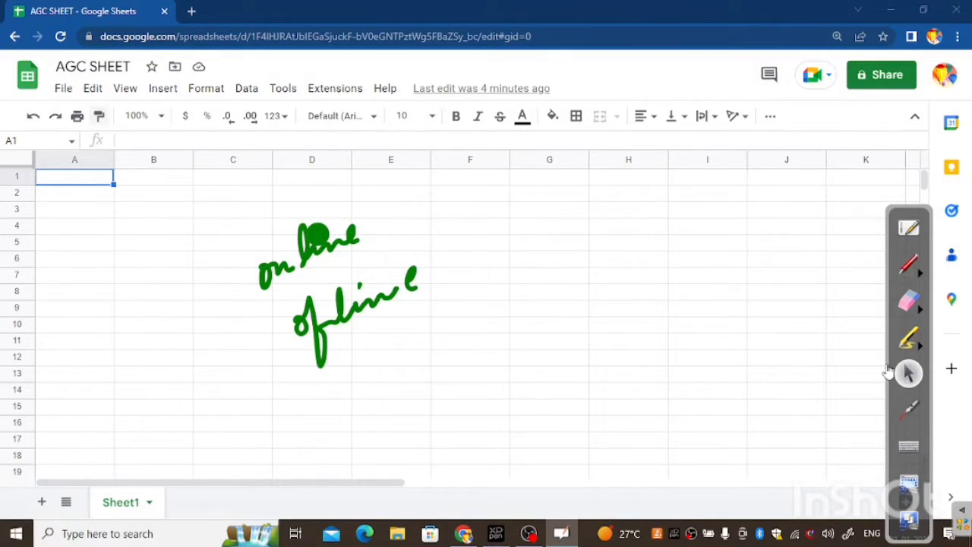
Step: Review the file commands again and view the spreadsheet's document details, closing them when finished
left_click(63, 88)
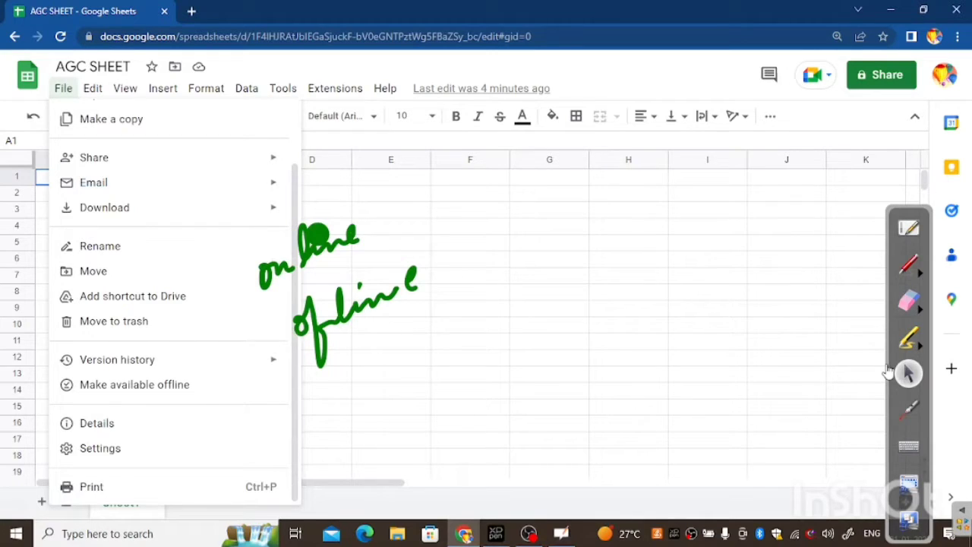
scroll(175, 304, "up", 1)
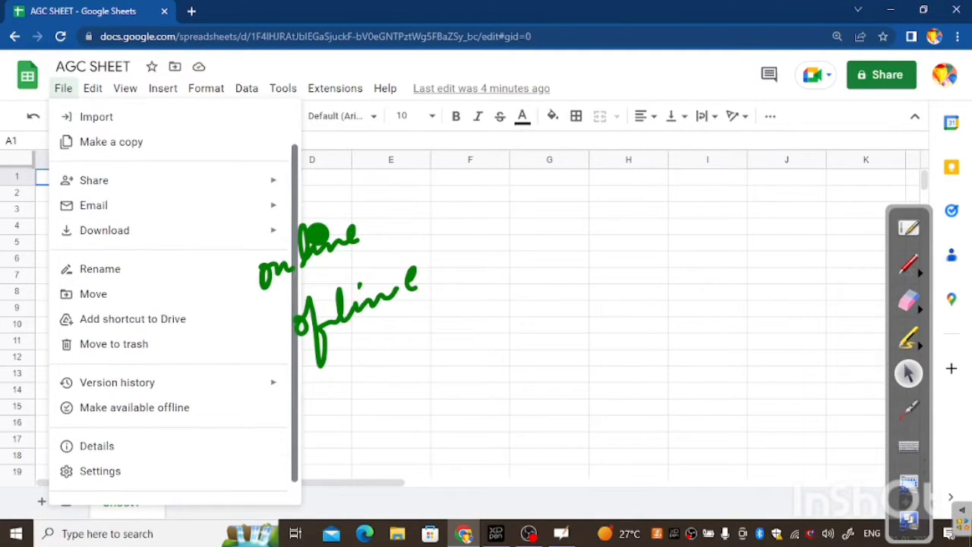
scroll(175, 304, "down", 1)
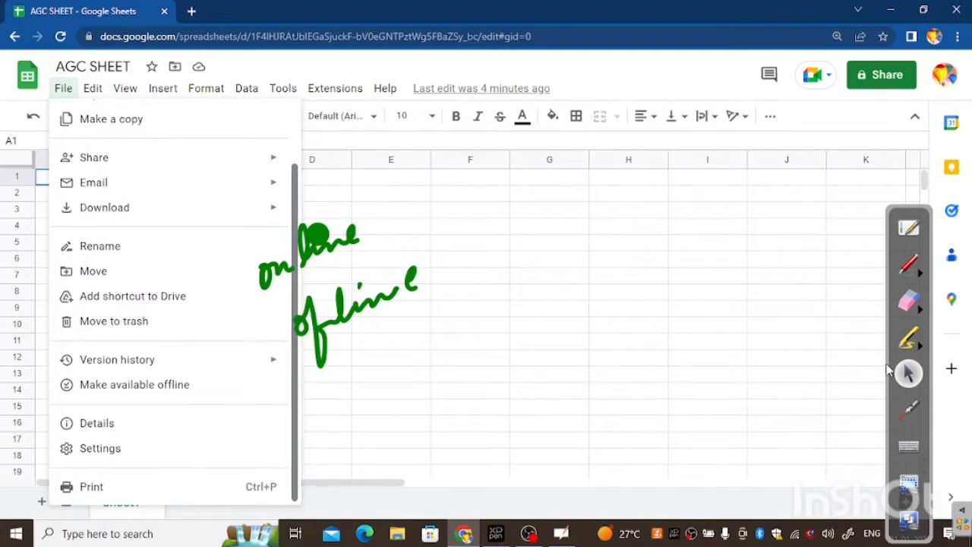
left_click(326, 407)
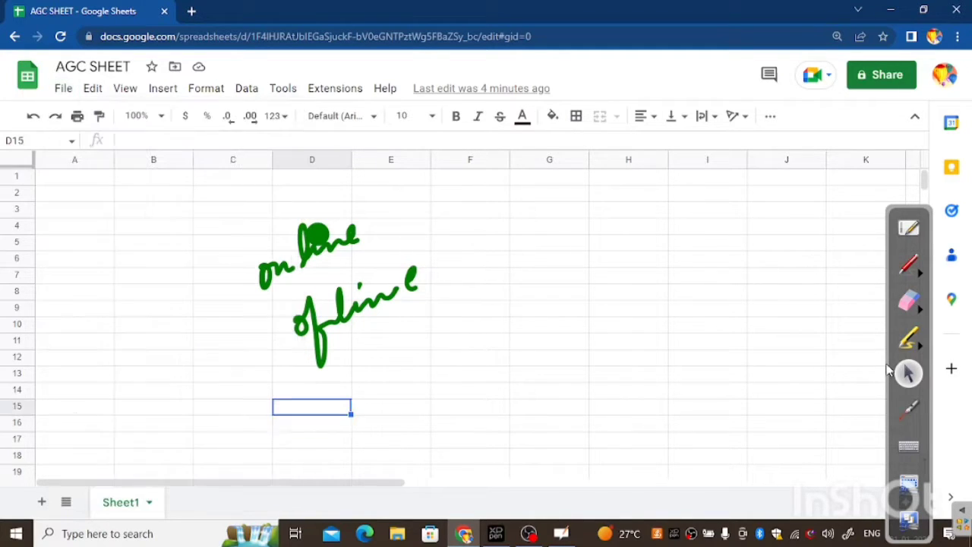
left_click(63, 88)
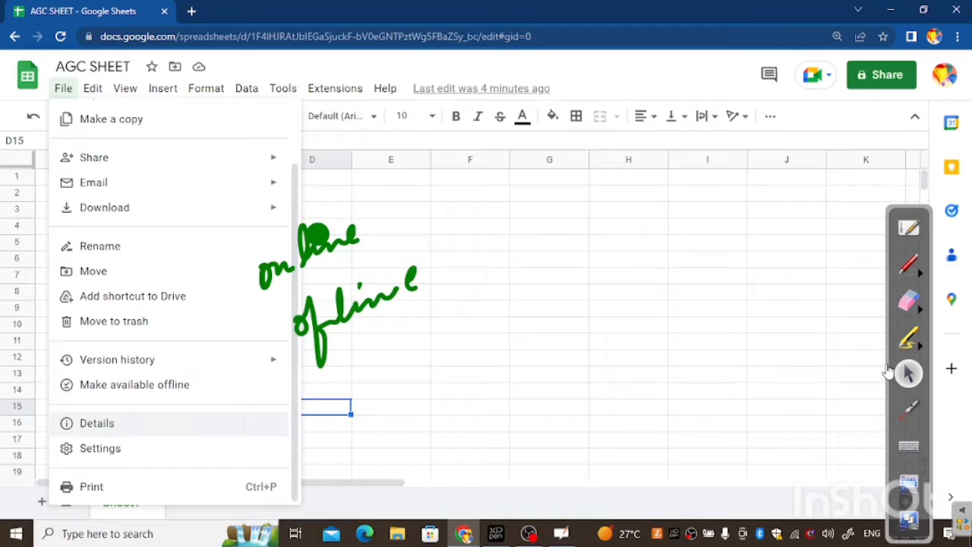
key("Return")
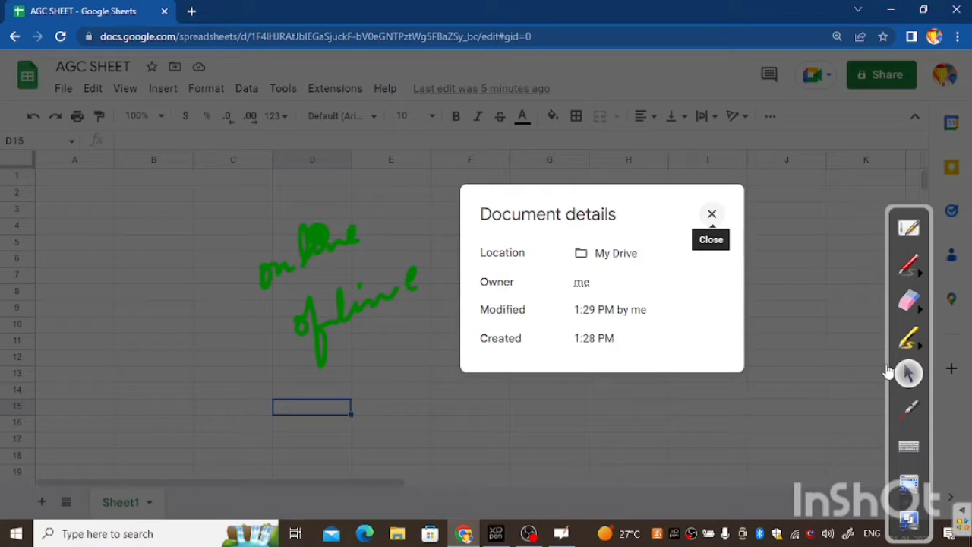
key("Escape")
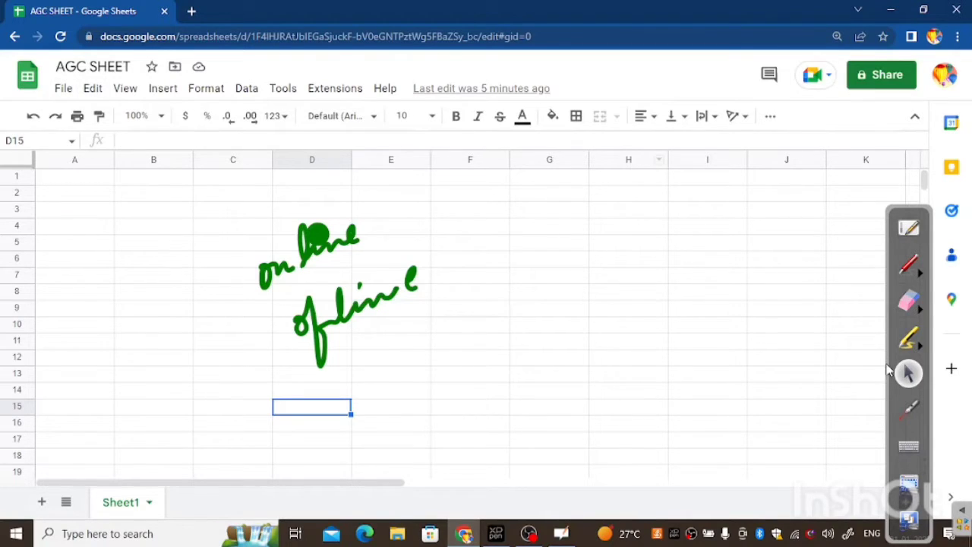
Step: Mark File and the AGC SHEET title with the green pen, and erase all the handwritten ink
left_click(910, 264)
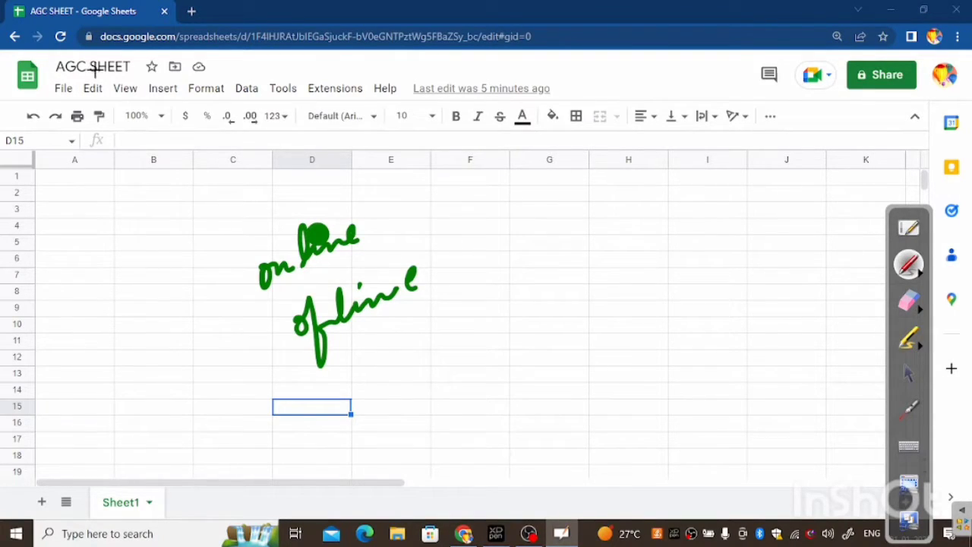
mouse_move(60, 76)
left_mouse_down()
mouse_move(54, 100)
mouse_move(51, 76)
left_mouse_up()
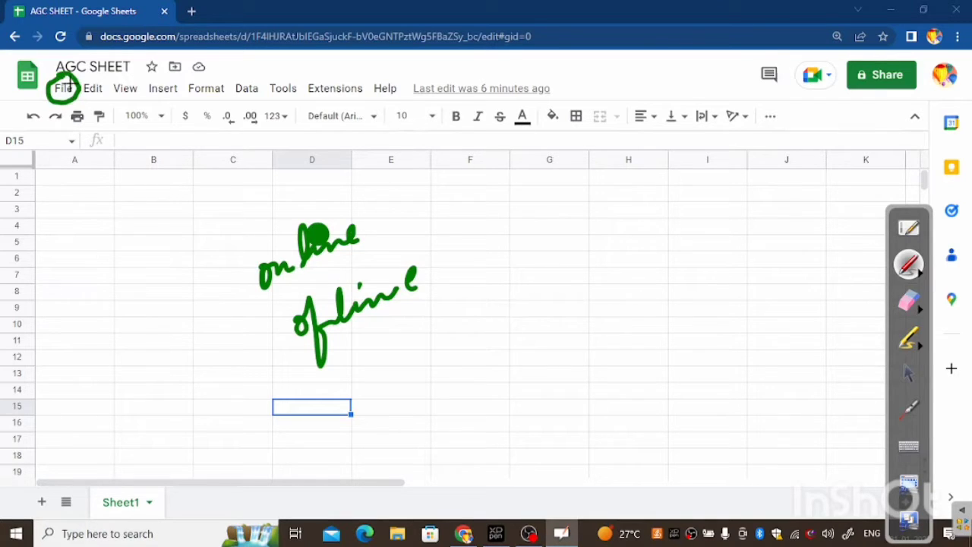
left_click_drag(71, 79, 129, 61)
left_click(908, 301)
mouse_move(345, 291)
left_mouse_down()
mouse_move(98, 98)
mouse_move(293, 98)
left_mouse_up()
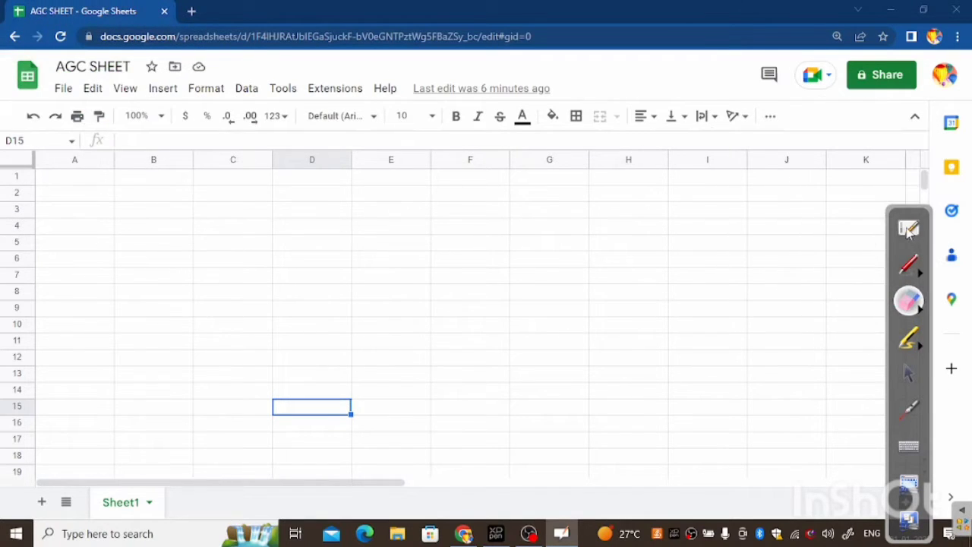
Step: Review the editing commands, and handwrite "ctrl+z" and "ctrl+y" in green ink over columns F to H of the sheet
left_click(909, 371)
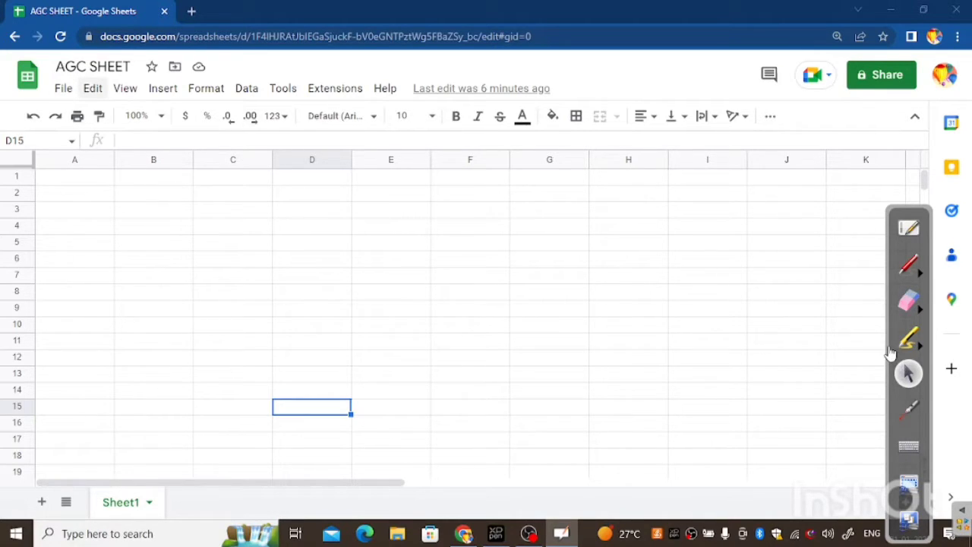
left_click(93, 89)
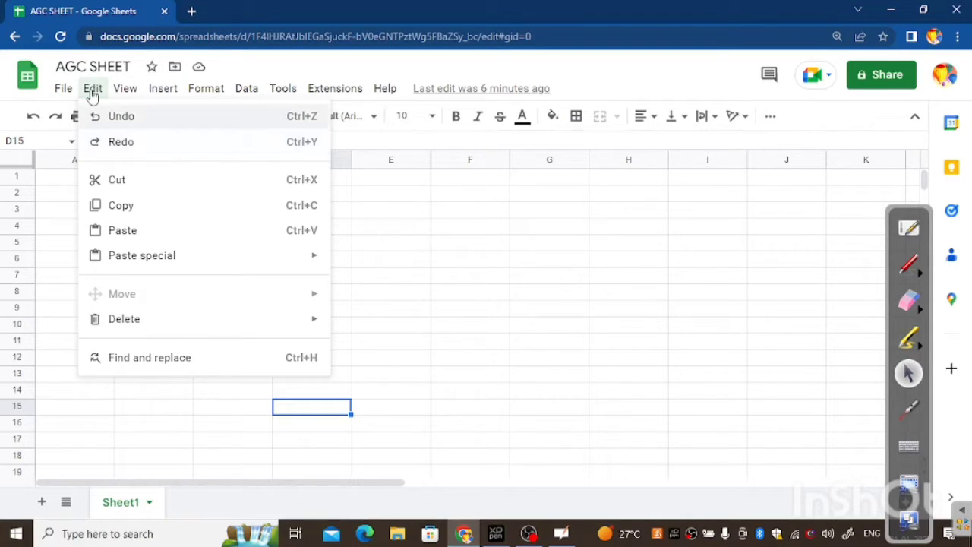
left_click(909, 266)
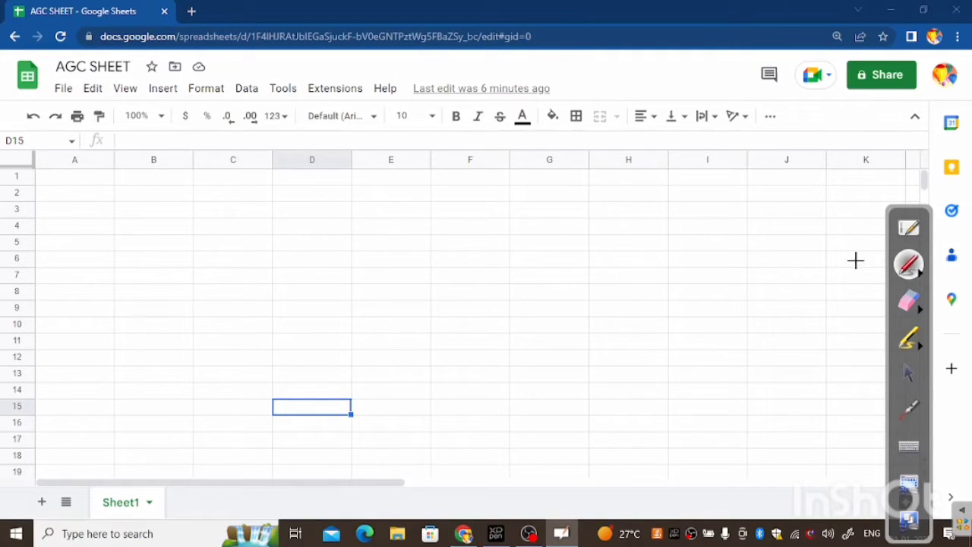
left_click_drag(486, 226, 471, 241)
mouse_move(502, 208)
left_mouse_down()
mouse_move(497, 238)
mouse_move(514, 237)
left_mouse_up()
mouse_move(507, 224)
left_mouse_down()
mouse_move(526, 220)
mouse_move(532, 237)
mouse_move(546, 239)
left_mouse_up()
mouse_move(538, 221)
left_mouse_down()
mouse_move(584, 212)
mouse_move(595, 229)
left_mouse_up()
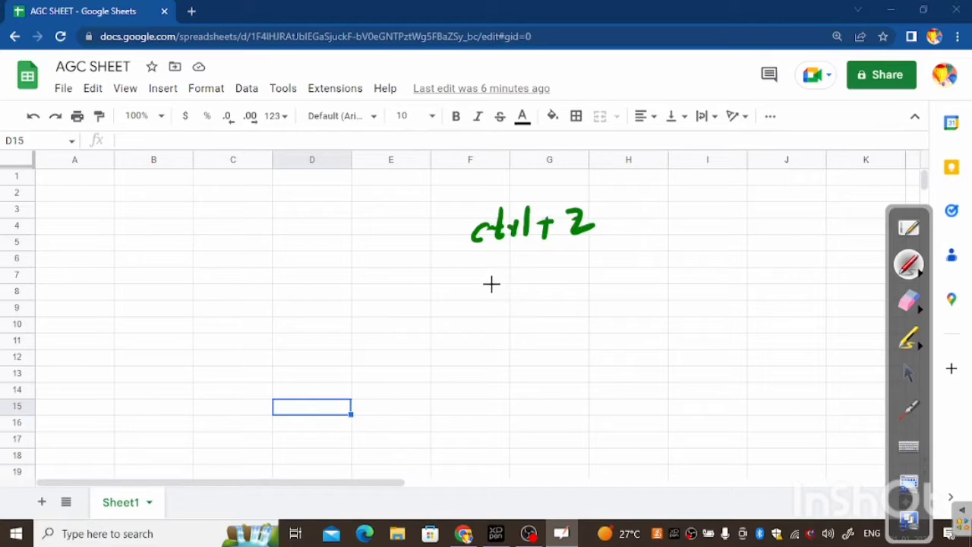
left_click_drag(480, 281, 477, 301)
mouse_move(501, 265)
left_mouse_down()
mouse_move(513, 293)
mouse_move(532, 272)
mouse_move(539, 288)
mouse_move(561, 289)
left_mouse_up()
left_click_drag(553, 278, 590, 281)
left_click_drag(598, 259, 584, 301)
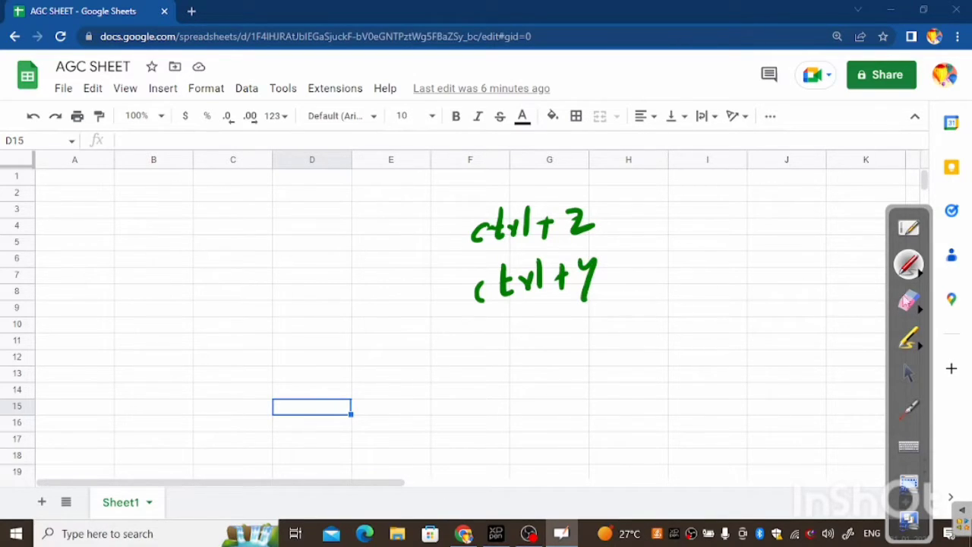
Step: Set the pen to medium thickness and handwrite "ctrl+z - undo" and "ctrl+y - redo" beneath the existing notes, joined by a closing brace
left_click(913, 273)
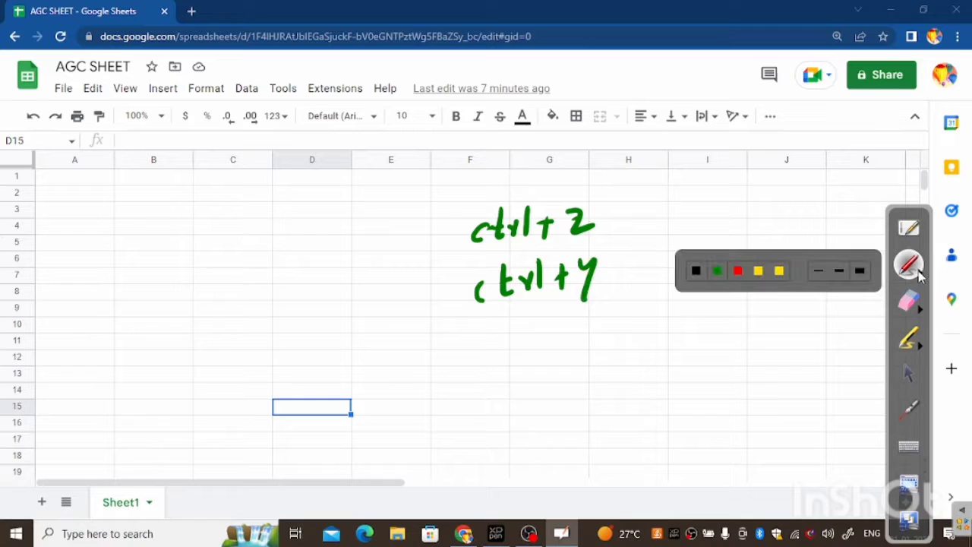
left_click(841, 272)
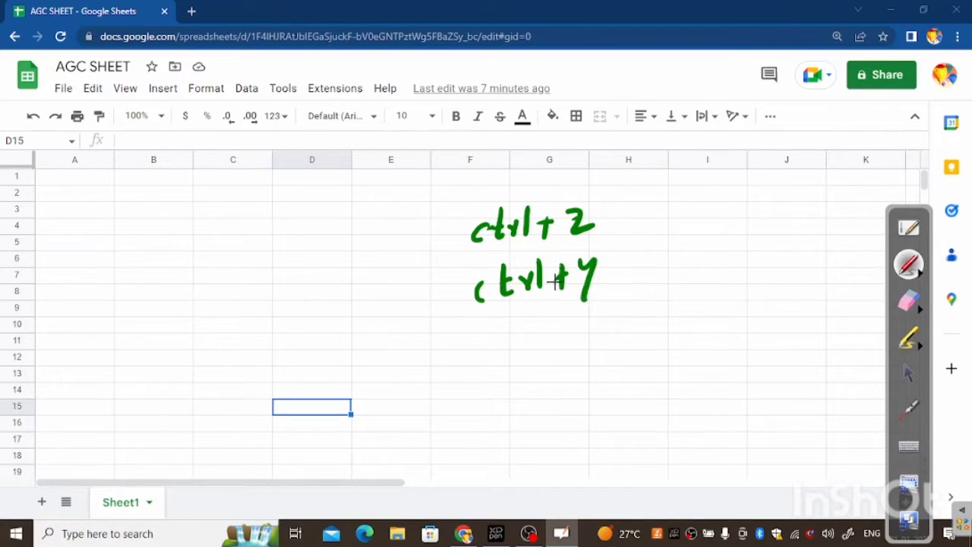
mouse_move(477, 338)
left_mouse_down()
mouse_move(461, 359)
mouse_move(487, 356)
left_mouse_up()
mouse_move(482, 341)
left_mouse_down()
mouse_move(524, 324)
mouse_move(530, 348)
left_mouse_up()
mouse_move(548, 337)
left_mouse_down()
mouse_move(563, 336)
mouse_move(565, 351)
mouse_move(619, 344)
mouse_move(644, 326)
left_mouse_up()
mouse_move(652, 319)
left_mouse_down()
mouse_move(731, 321)
mouse_move(743, 304)
left_mouse_up()
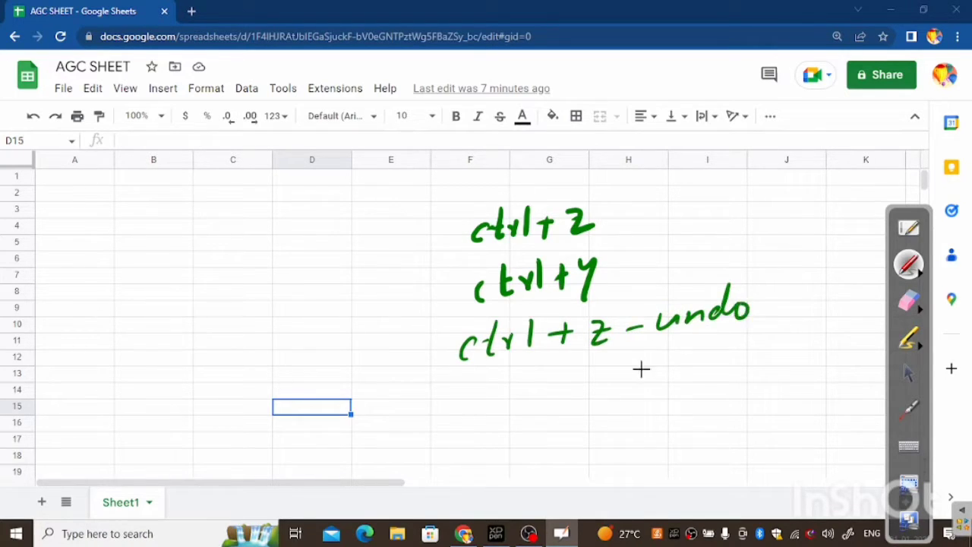
left_click_drag(469, 384, 463, 415)
mouse_move(495, 373)
left_mouse_down()
mouse_move(493, 410)
mouse_move(505, 386)
left_mouse_up()
mouse_move(513, 406)
left_mouse_down()
mouse_move(537, 379)
mouse_move(543, 406)
mouse_move(582, 386)
left_mouse_up()
left_click_drag(571, 371, 571, 392)
left_click_drag(596, 372, 600, 413)
mouse_move(626, 388)
left_mouse_down()
mouse_move(755, 360)
mouse_move(769, 348)
left_mouse_up()
mouse_move(761, 267)
left_mouse_down()
mouse_move(790, 312)
mouse_move(789, 372)
left_mouse_up()
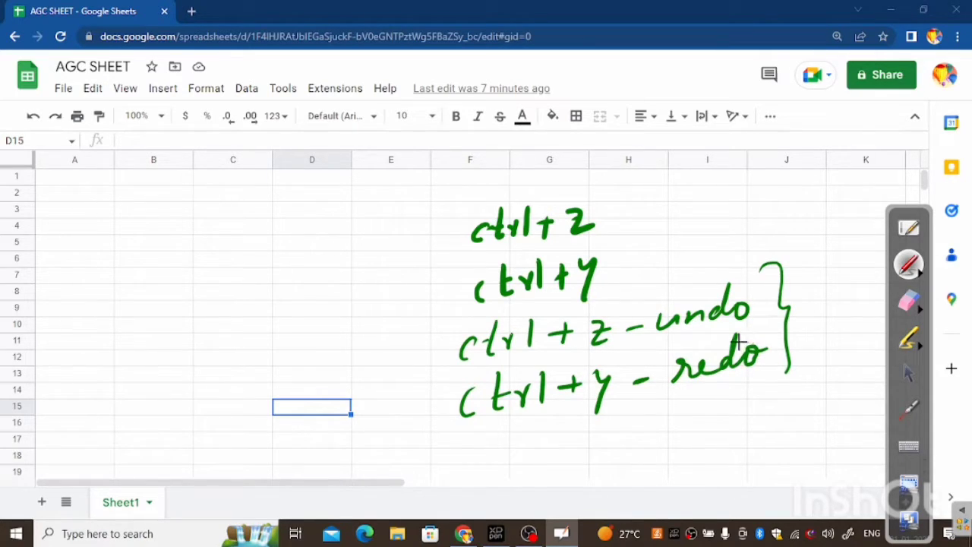
Step: Erase all the handwritten shortcut notes and return to the normal pointer
left_click(664, 266)
left_click(909, 300)
mouse_move(528, 293)
left_mouse_down()
mouse_move(582, 287)
mouse_move(684, 326)
mouse_move(716, 266)
left_mouse_up()
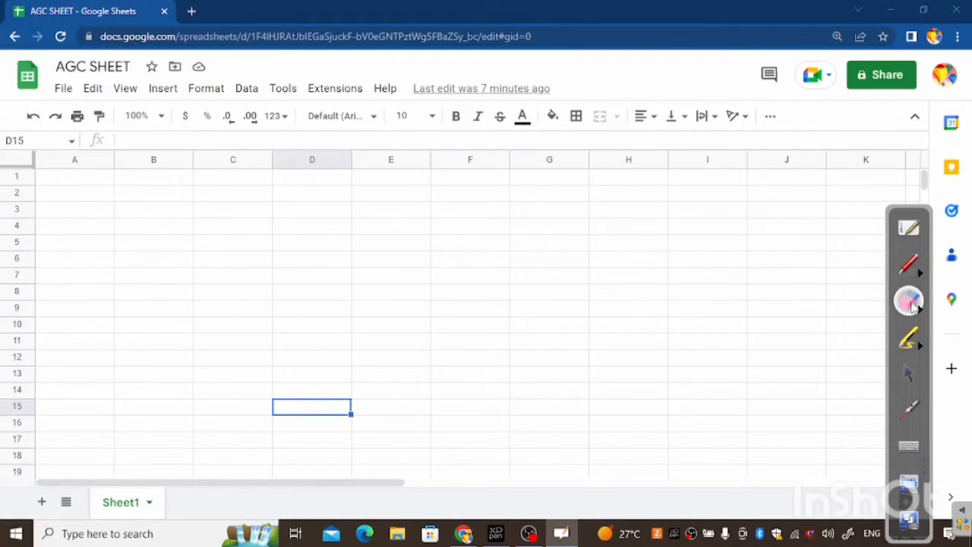
left_click(909, 372)
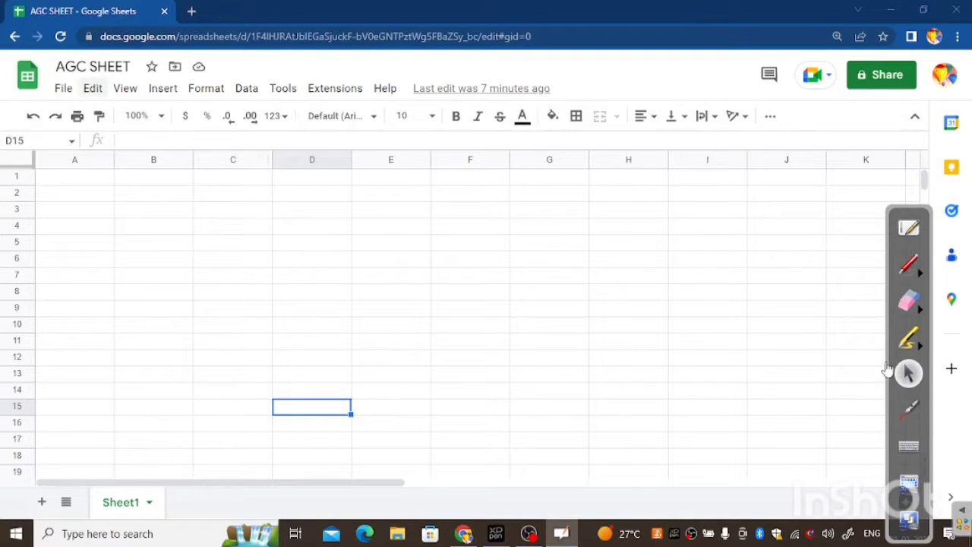
Step: Examine the editing commands, including Paste special, and the viewing options for Show, Freeze and Group
left_click(93, 88)
mouse_move(125, 88)
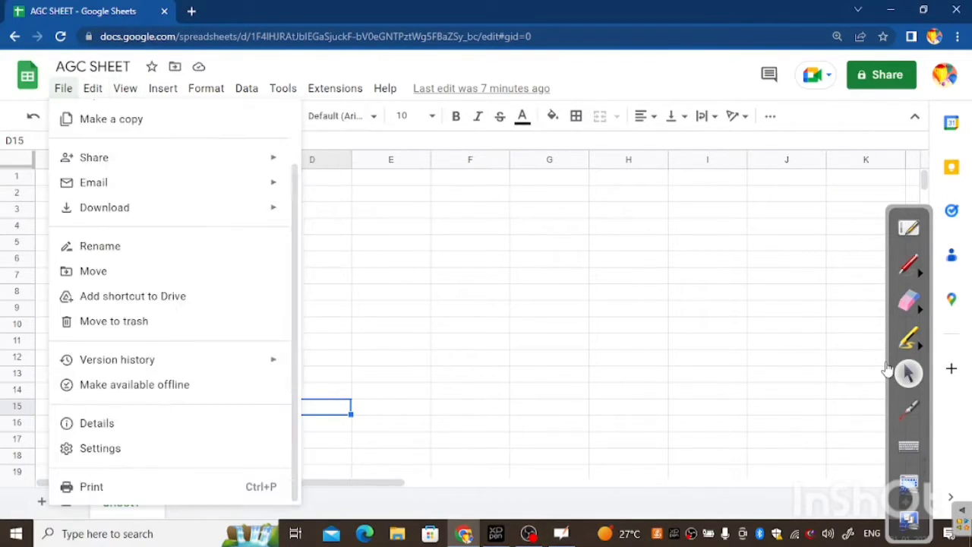
mouse_move(92, 88)
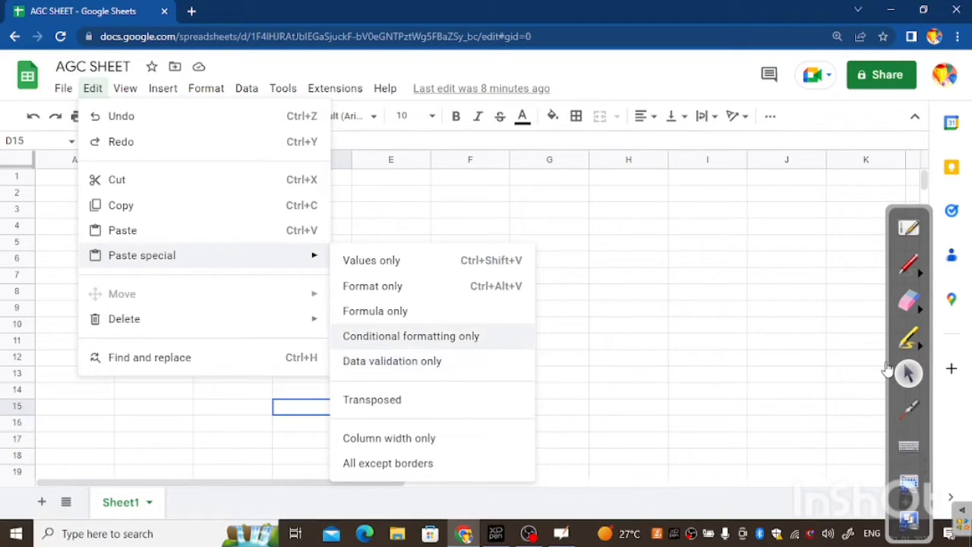
mouse_move(204, 319)
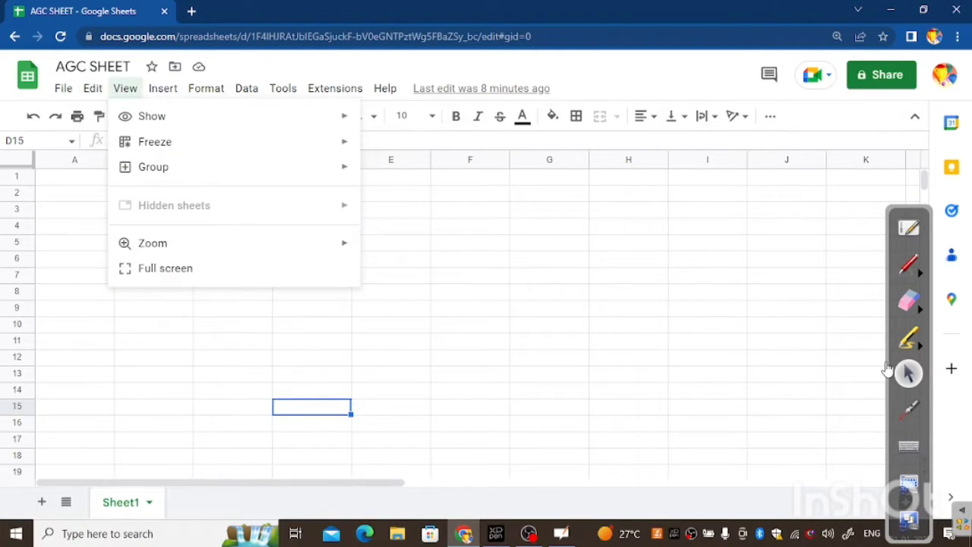
mouse_move(152, 117)
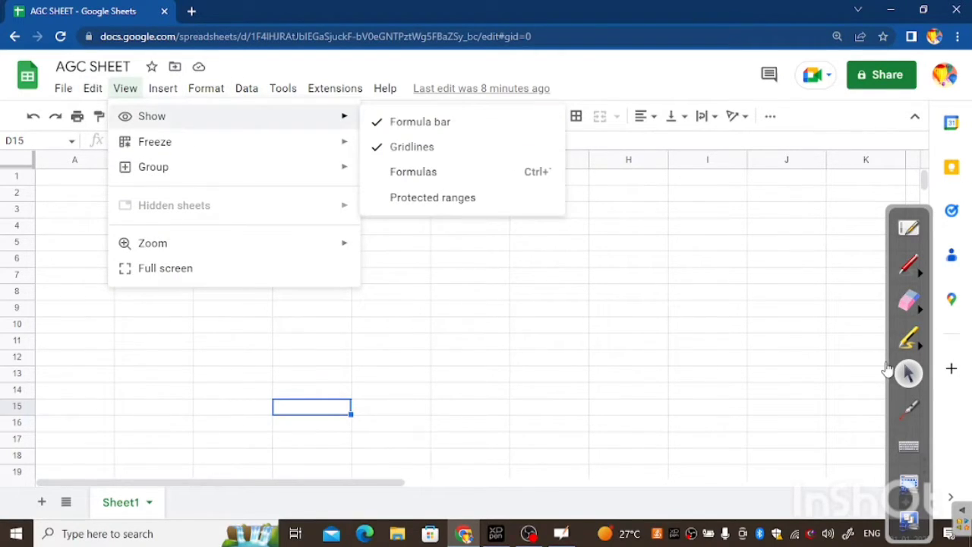
mouse_move(155, 142)
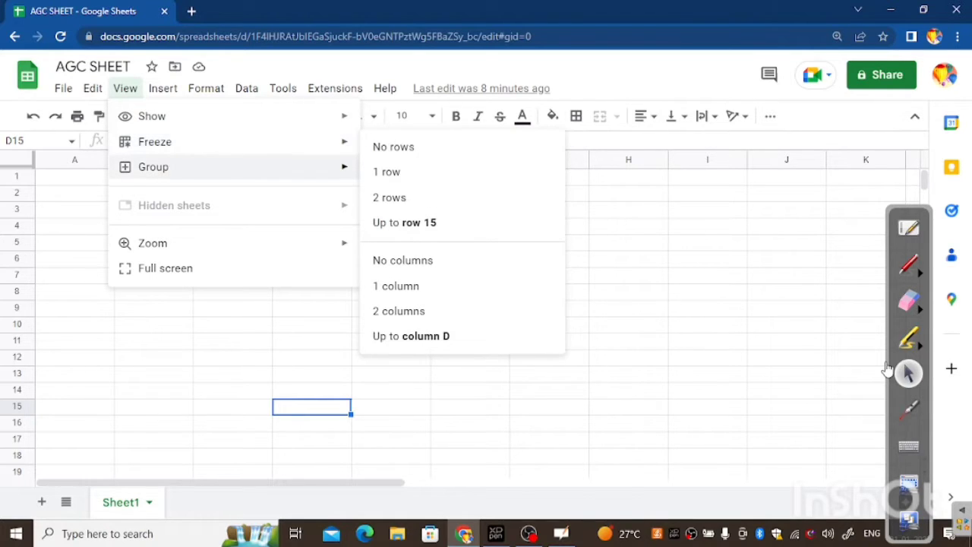
mouse_move(153, 168)
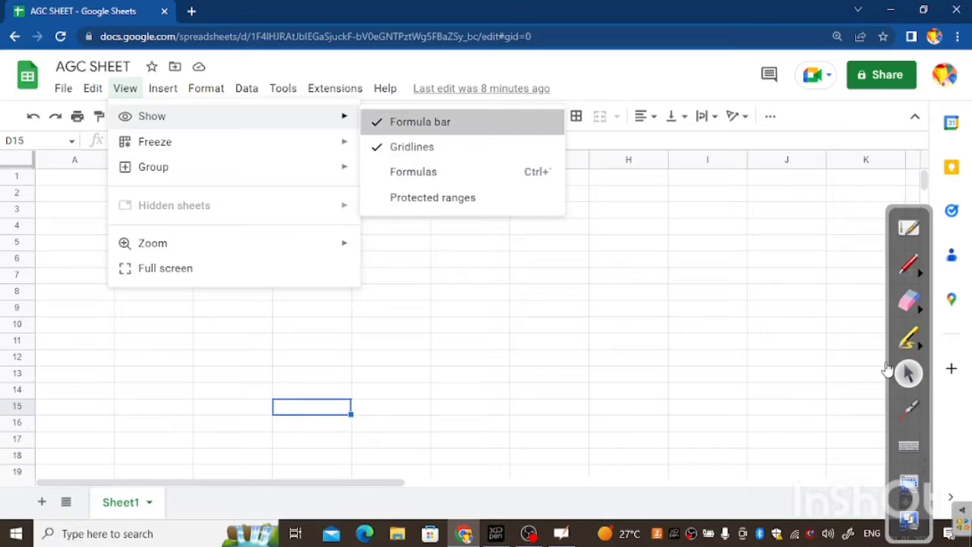
Step: Hide the formula bar and show it again
left_click(420, 121)
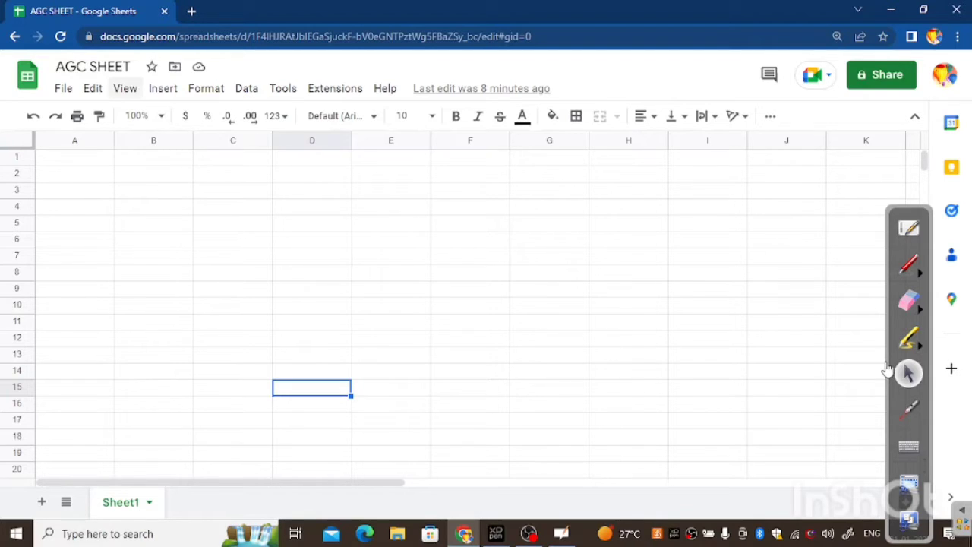
left_click(126, 88)
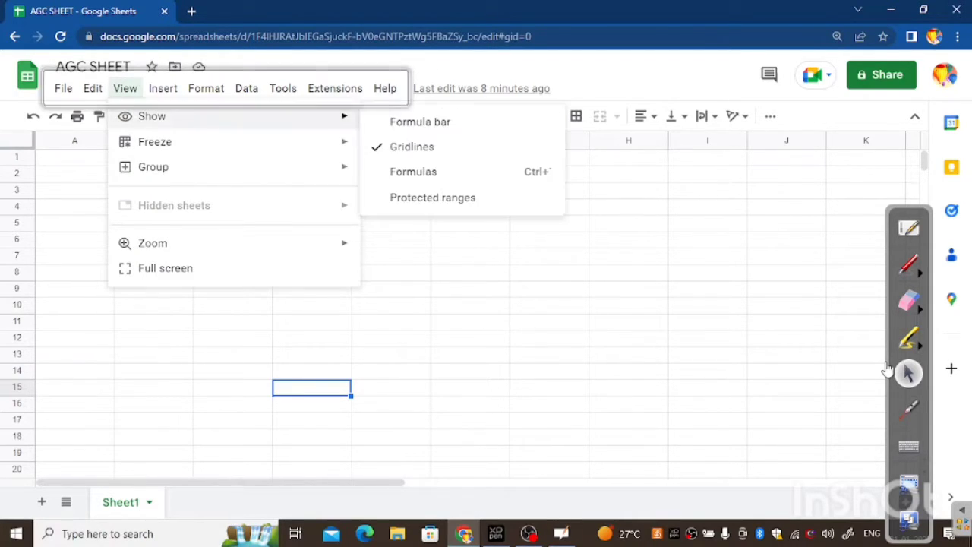
left_click(420, 122)
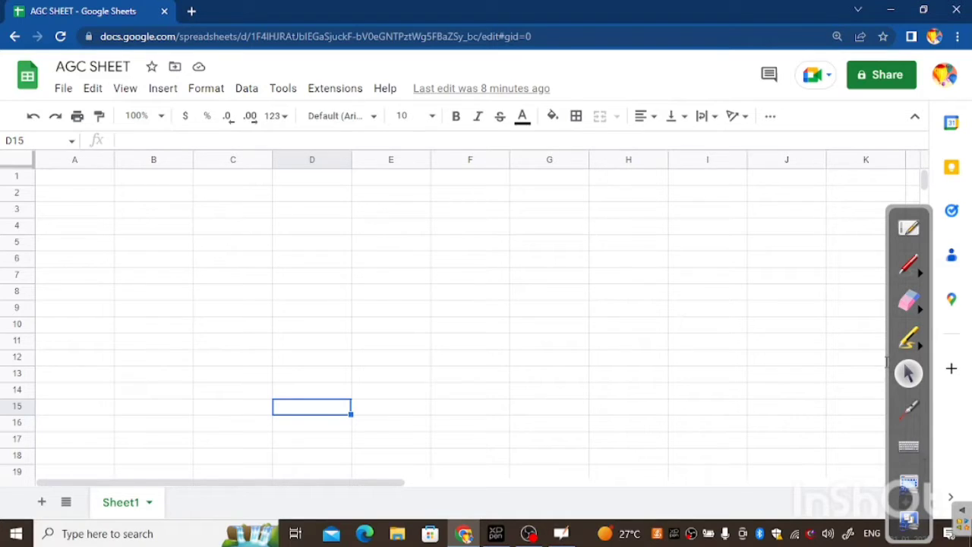
Step: Start a formula in cell C3 by entering "=(C2:"
left_click(190, 140)
left_click(153, 243)
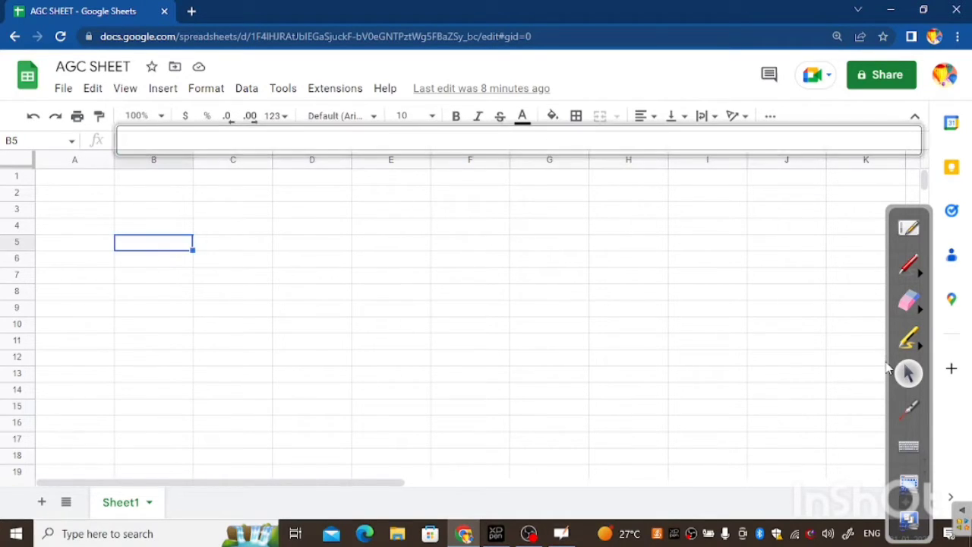
key("Right")
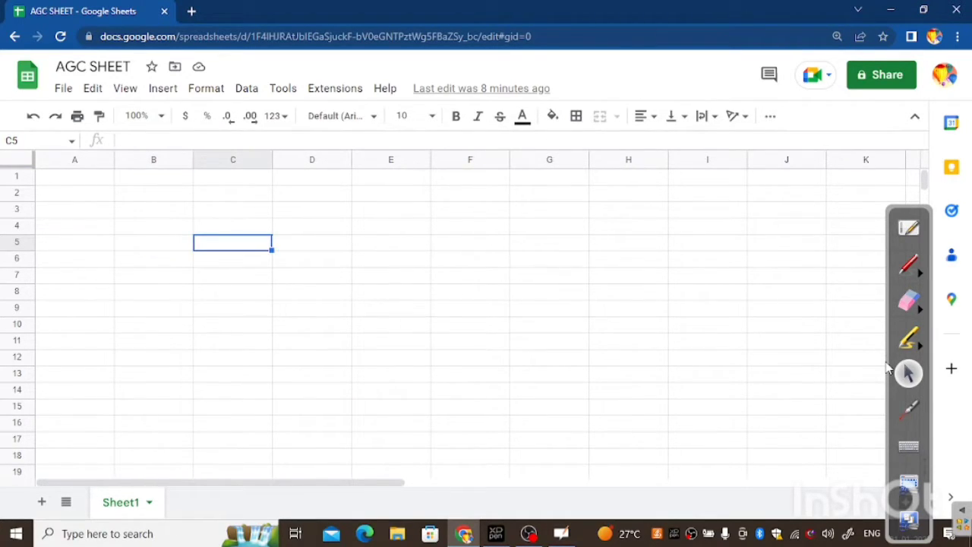
key("Up")
key("Up")
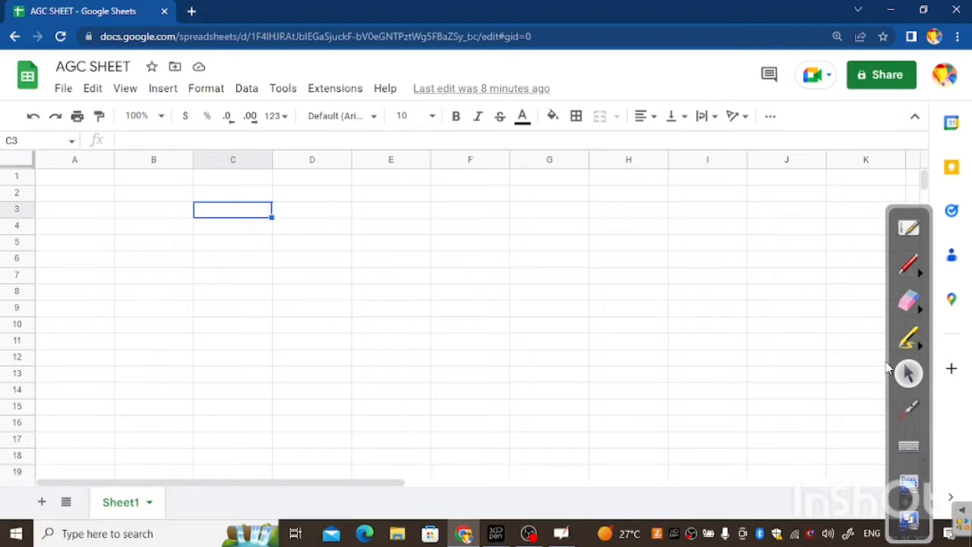
type("=")
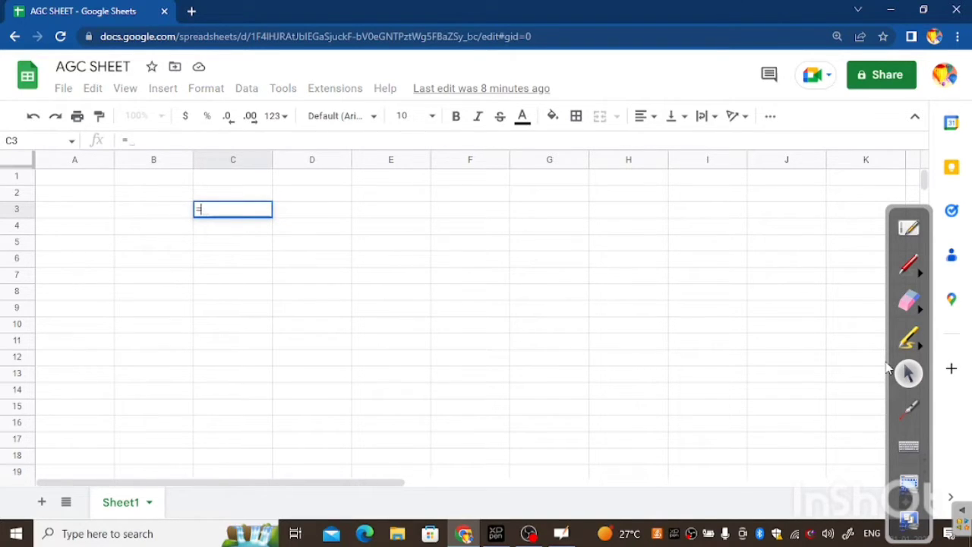
type("(C2:")
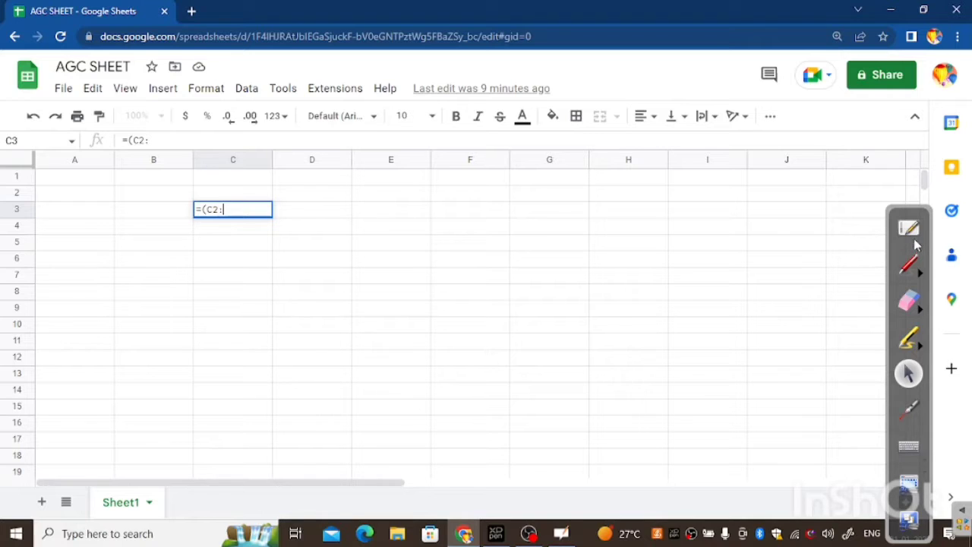
Step: Mark the fx symbol, the formula bar and cell C3 with the green pen, and erase all the ink, returning to the normal pointer
left_click(910, 266)
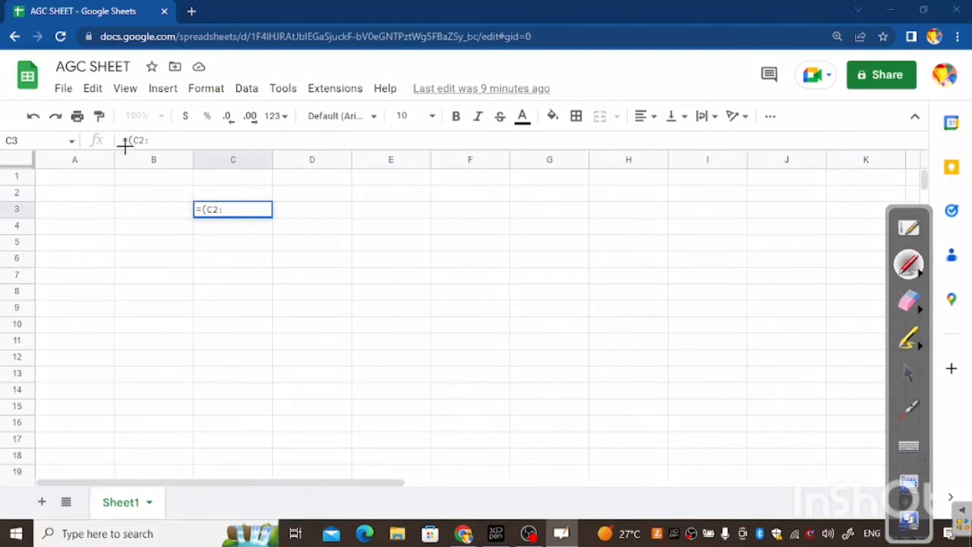
mouse_move(102, 120)
left_mouse_down()
mouse_move(114, 151)
mouse_move(102, 114)
left_mouse_up()
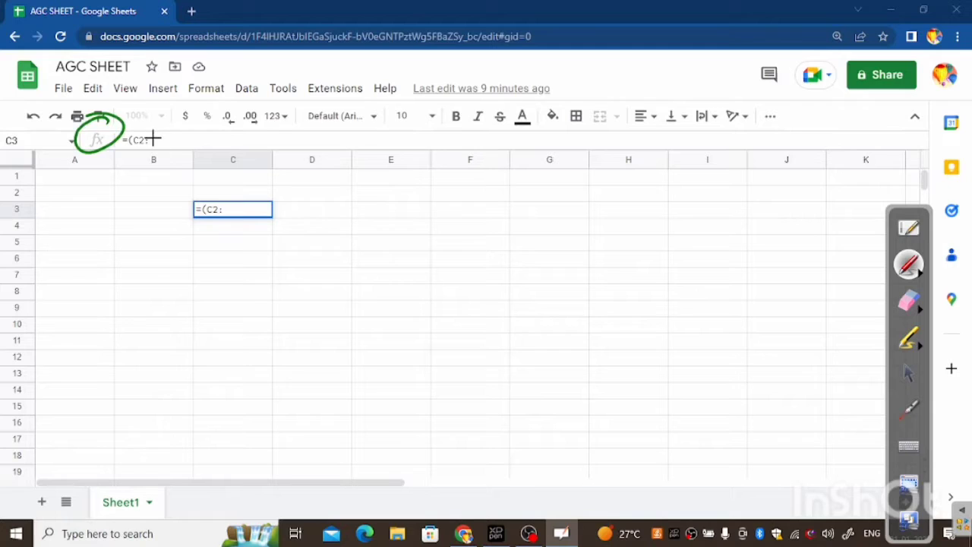
left_click_drag(110, 150, 301, 129)
left_click_drag(267, 210, 324, 198)
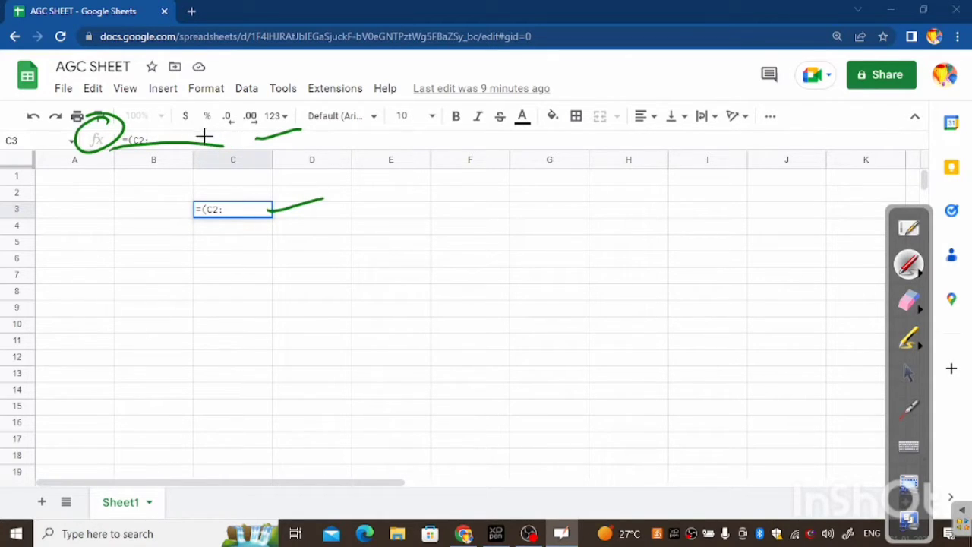
mouse_move(231, 118)
left_mouse_down()
mouse_move(270, 185)
mouse_move(227, 99)
mouse_move(228, 136)
left_mouse_up()
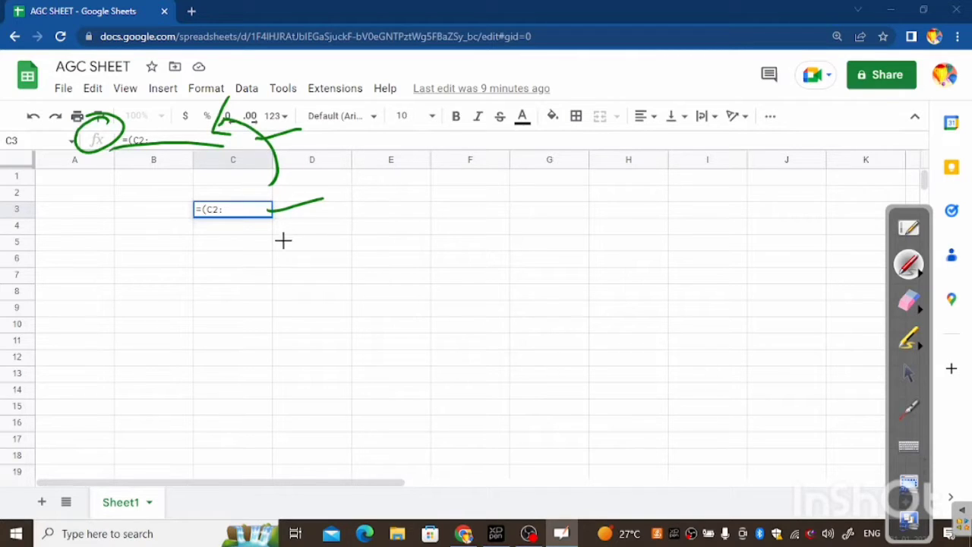
left_click(908, 301)
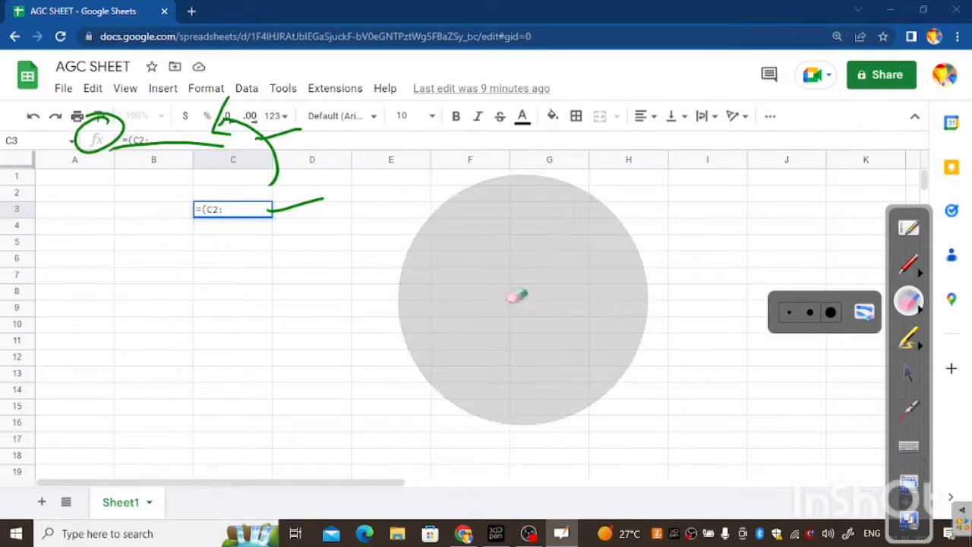
mouse_move(183, 134)
left_mouse_down()
mouse_move(165, 129)
mouse_move(305, 187)
left_mouse_up()
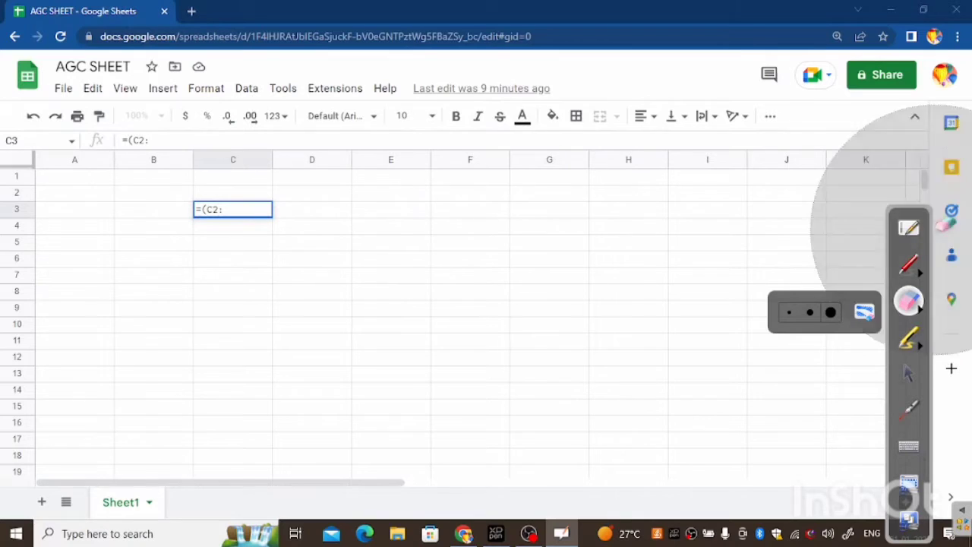
left_click(909, 372)
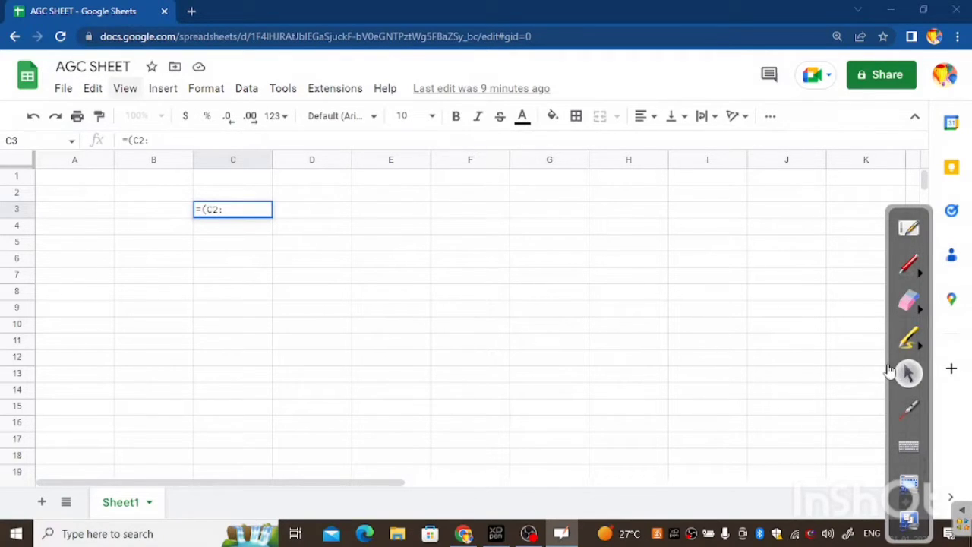
Step: Leave cell C3 and examine the insertion commands for cells, rows and columns
left_click(163, 88)
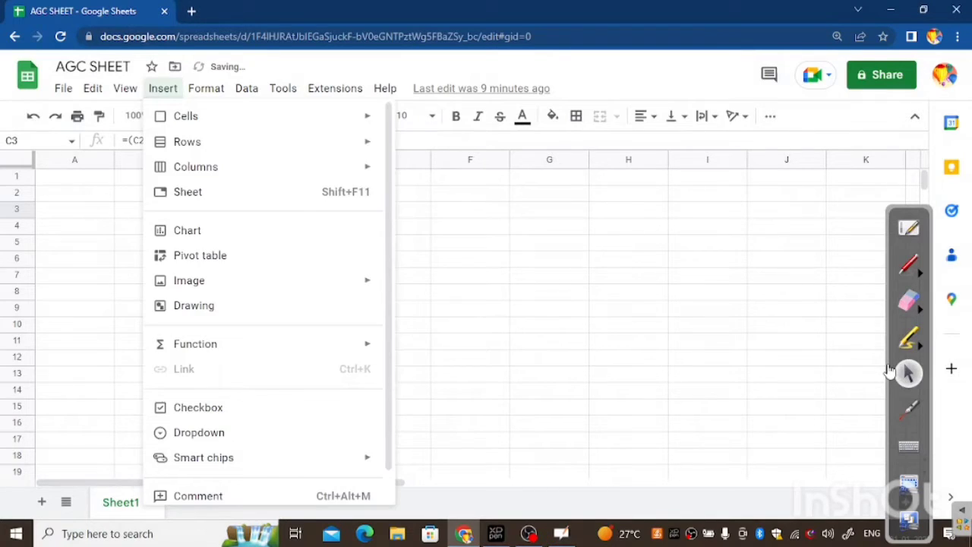
mouse_move(187, 142)
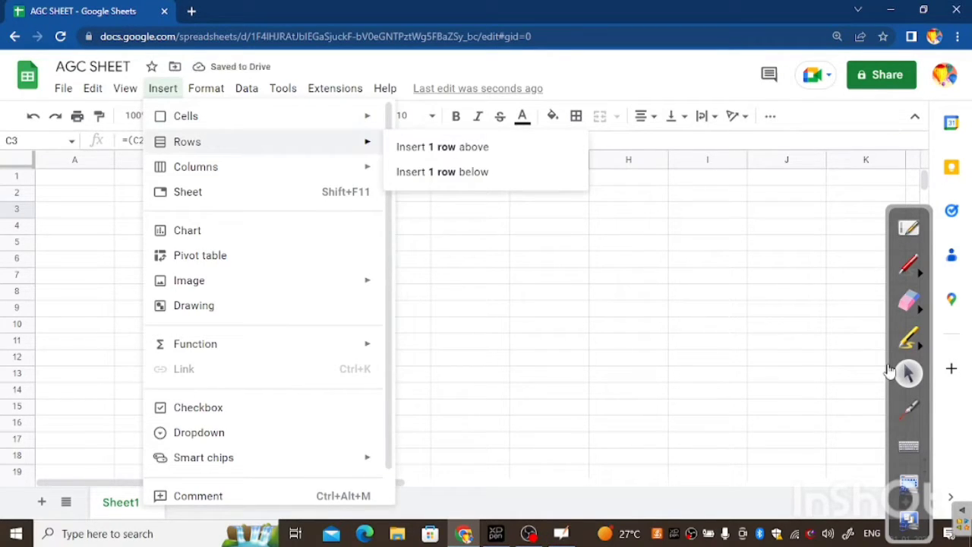
mouse_move(185, 117)
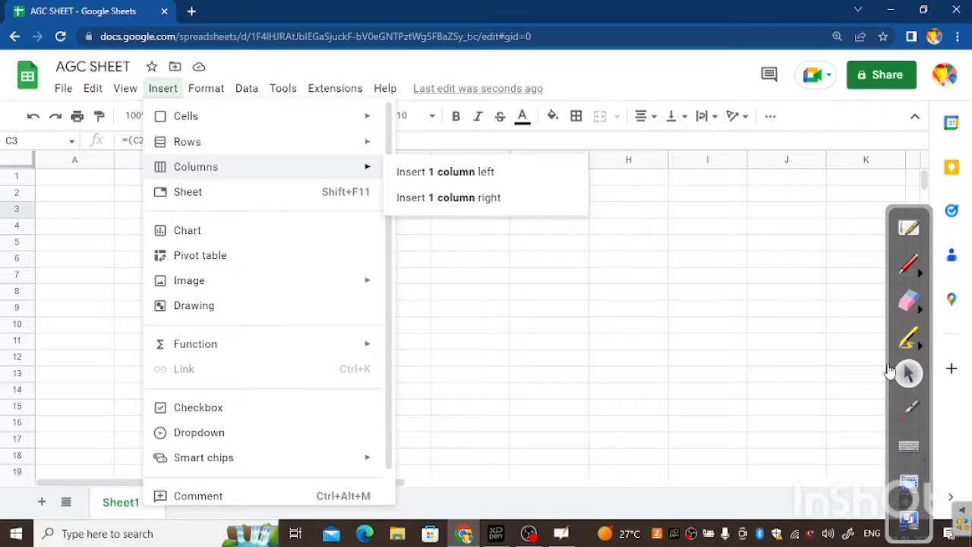
Step: Examine the number, text and alignment options among the formatting commands
mouse_move(228, 281)
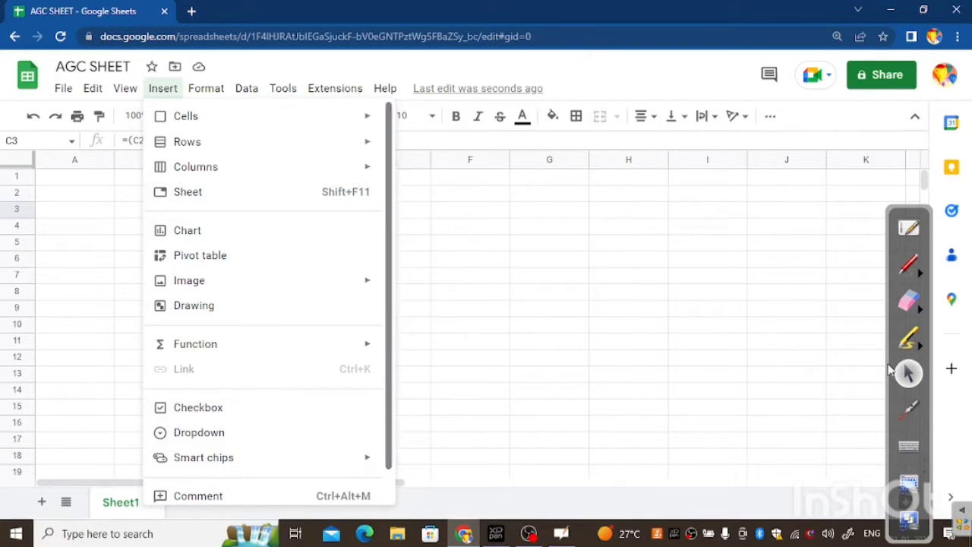
key("Right")
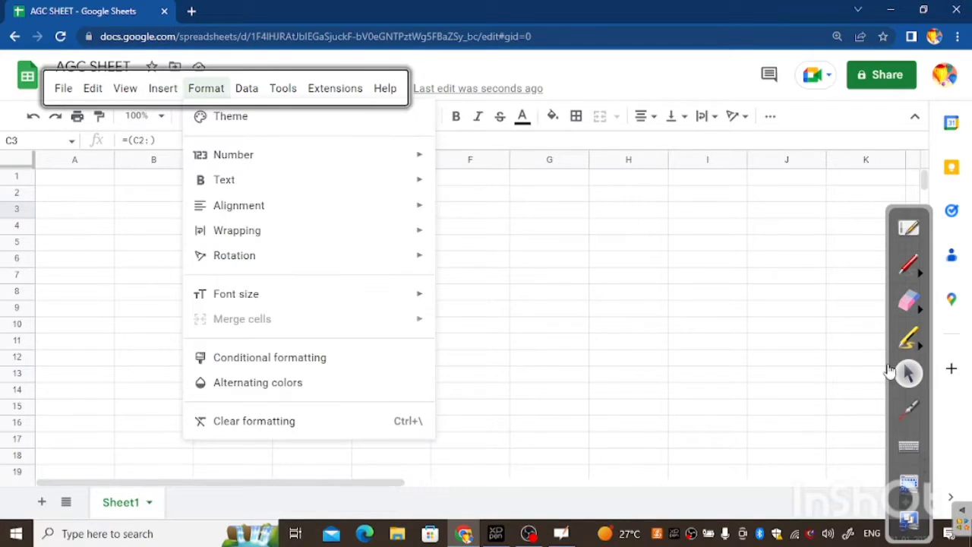
key("Down")
key("Right")
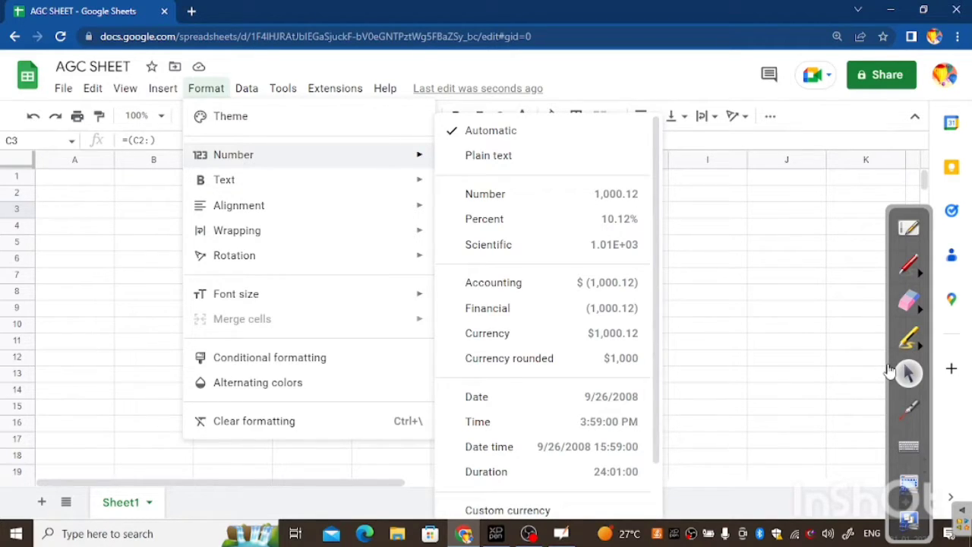
key("Down")
key("Right")
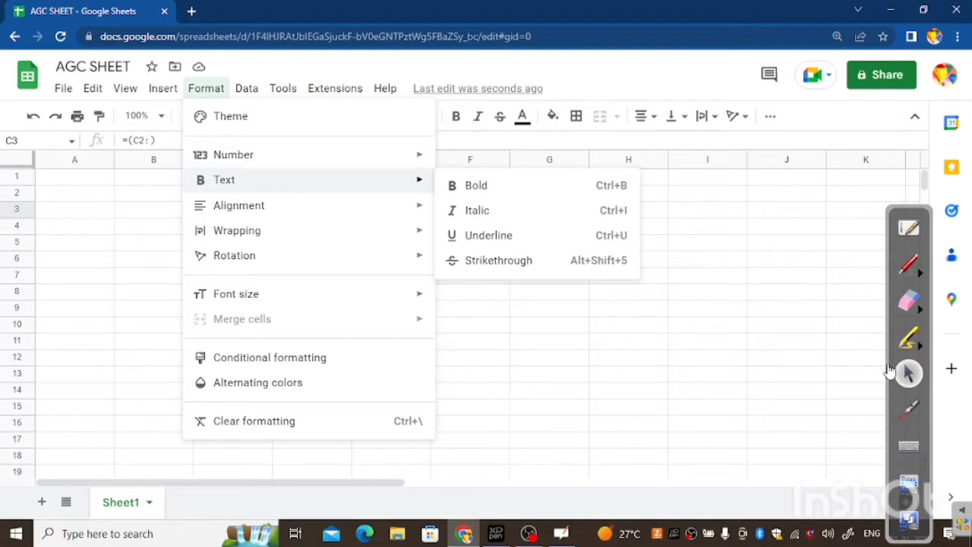
key("Down")
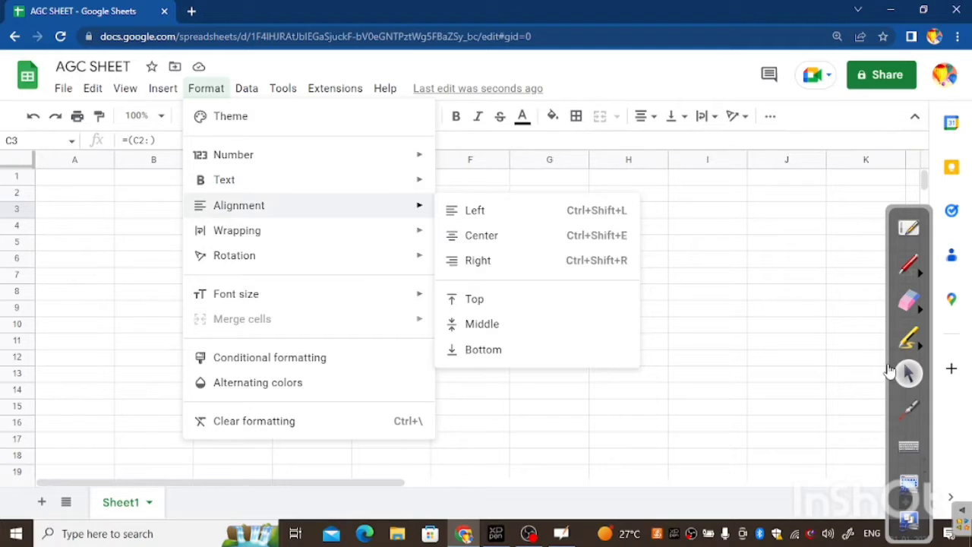
Step: Examine the text wrapping choices Overflow, Wrap and Clip, the rotation options and the remaining formatting commands
key("Down")
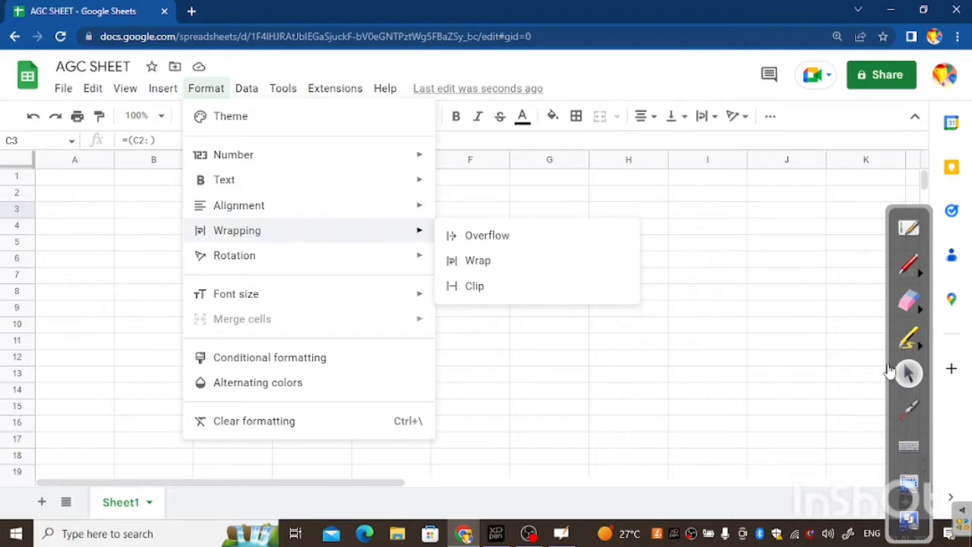
key("Up")
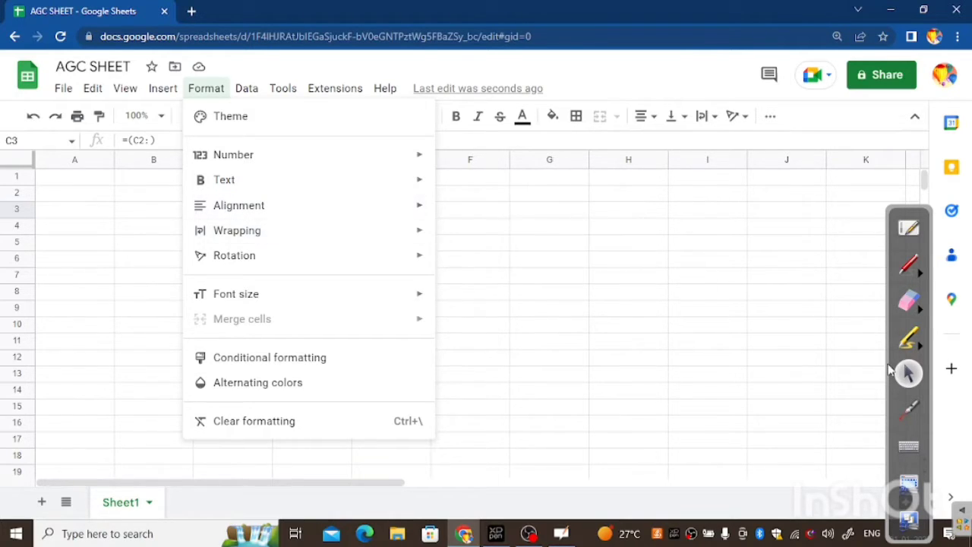
key("Down")
key("Right")
key("Down")
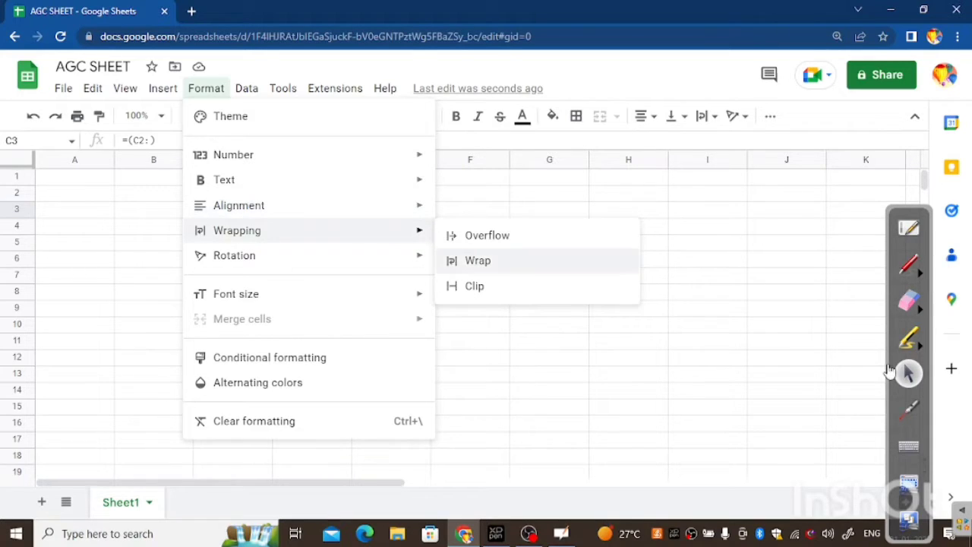
key("Down")
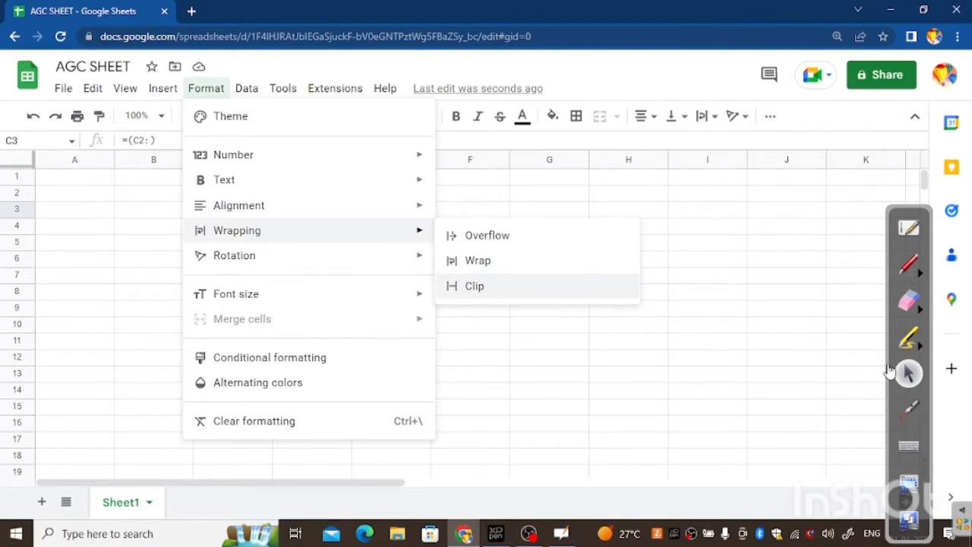
key("Left")
key("Down")
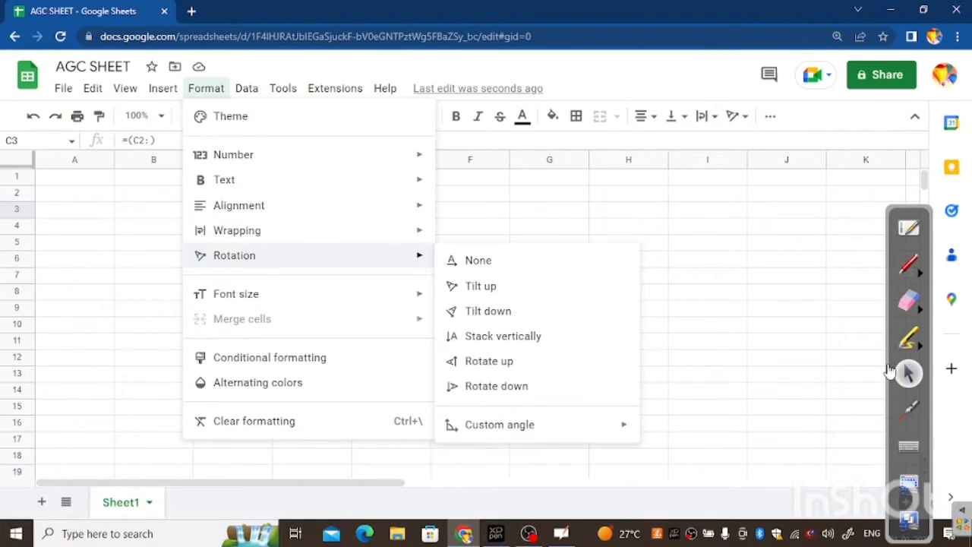
key("Down")
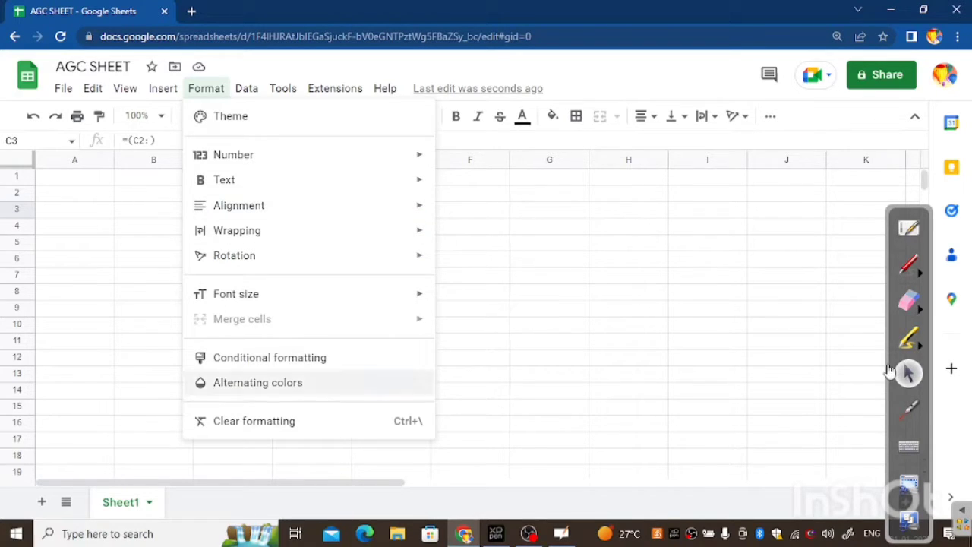
Step: Examine the data commands for sorting the sheet and creating a filter
key("Right")
key("Right")
key("Left")
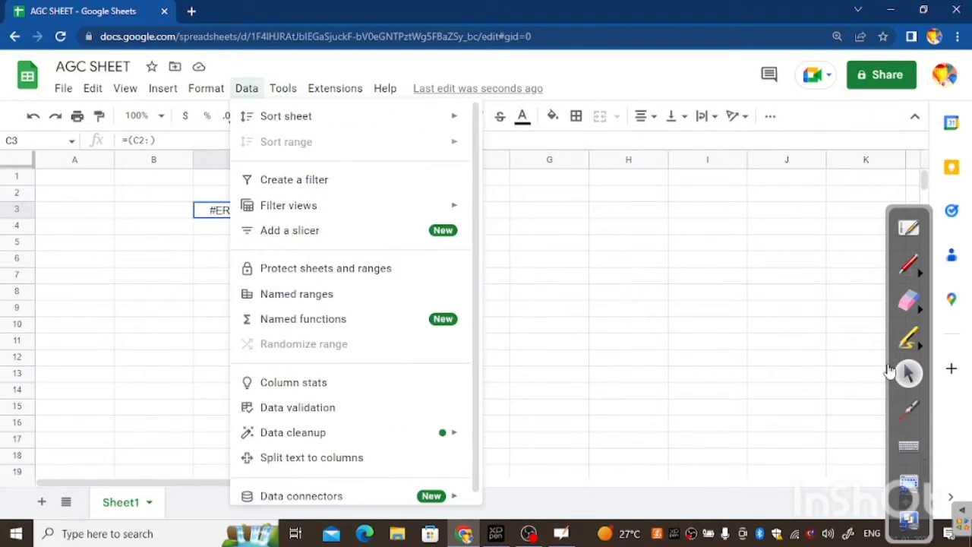
key("Down")
key("Right")
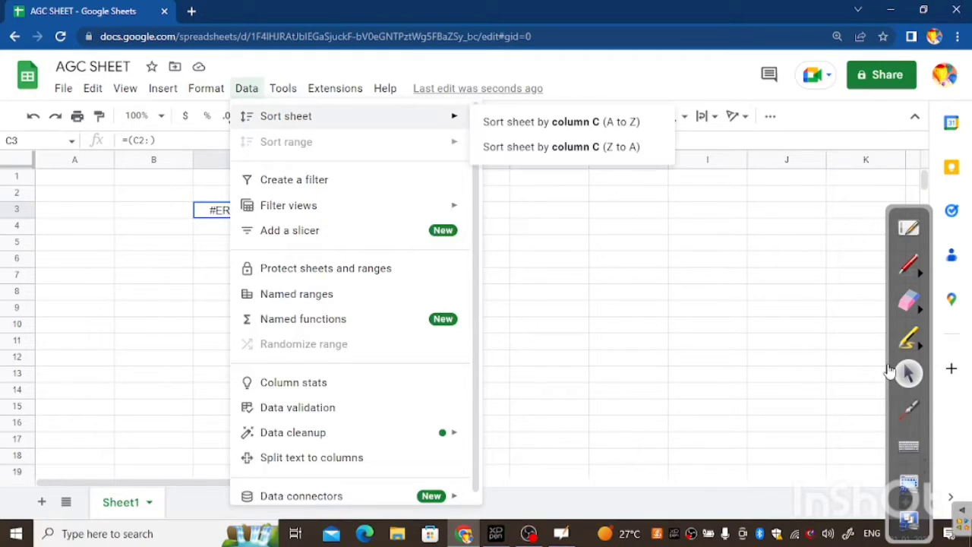
key("Left")
key("Down")
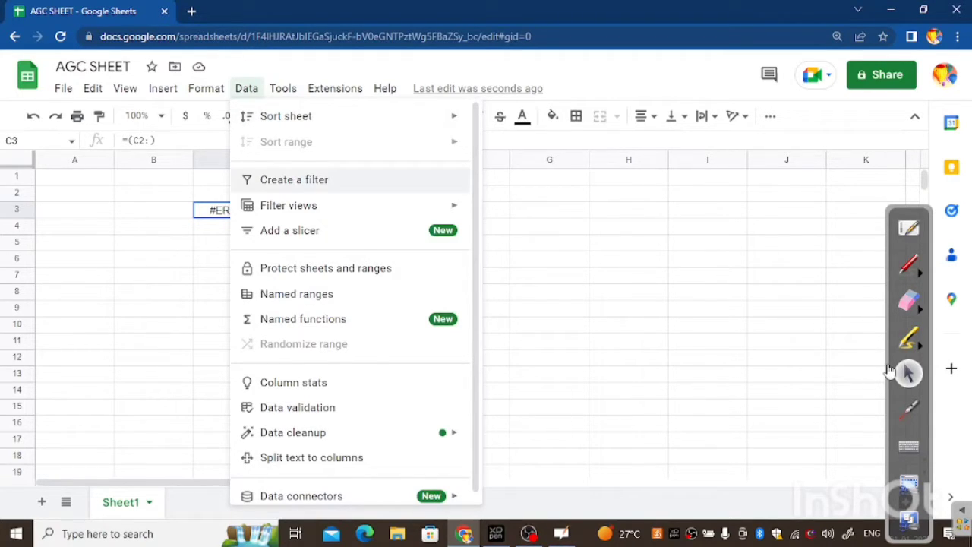
Step: Compare the filter view options with the filter creation command, and look over the data validation and cleanup commands
key("Down")
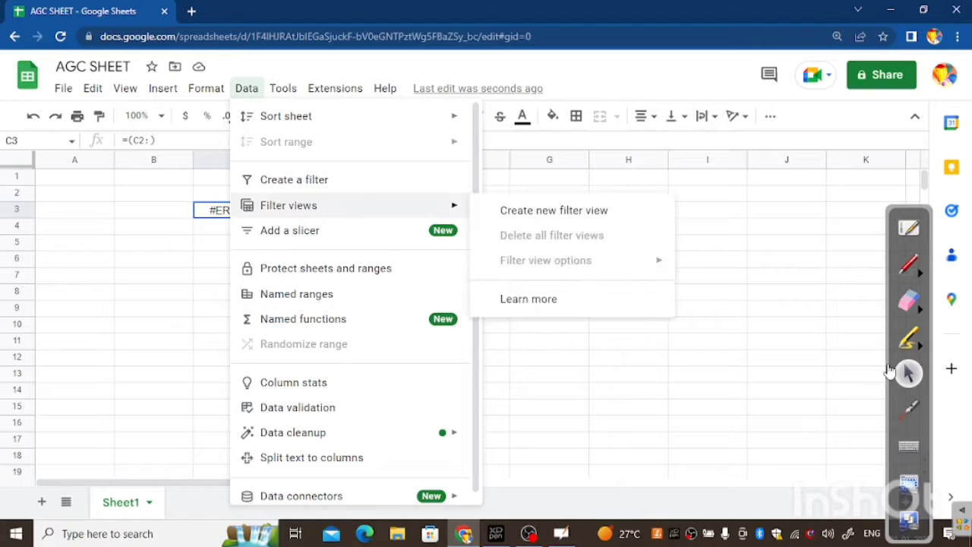
key("Up")
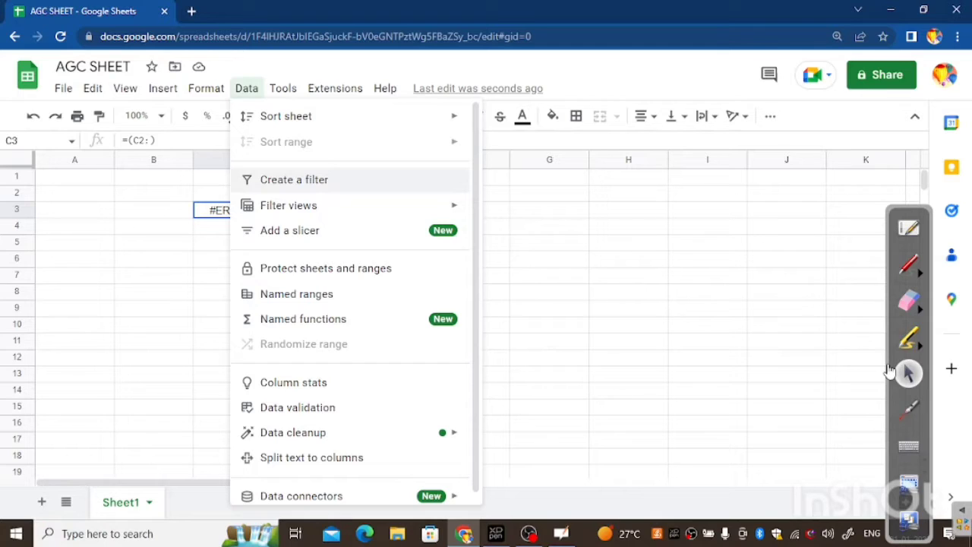
key("Down")
key("Up")
key("Down")
key("Up")
key("Down")
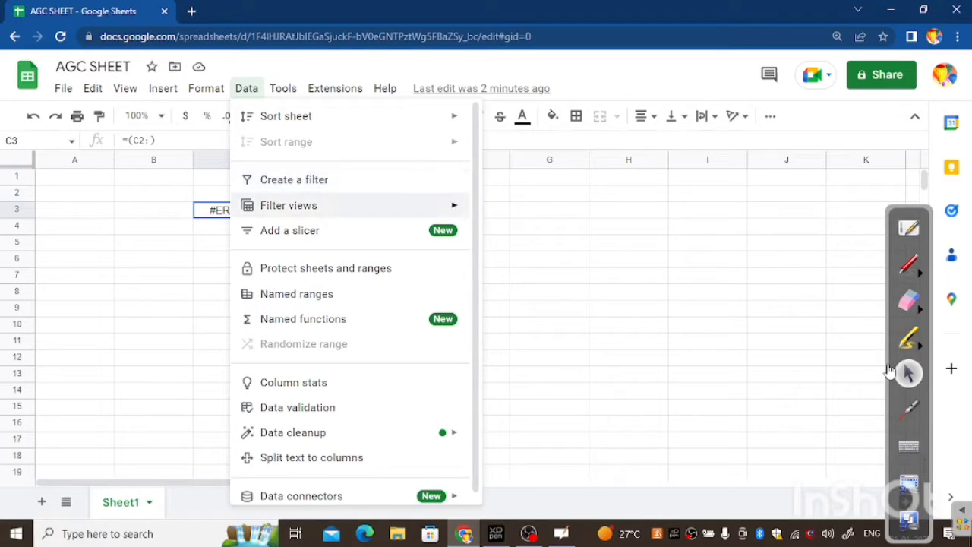
key("Up")
key("Up")
key("Down")
key("Down")
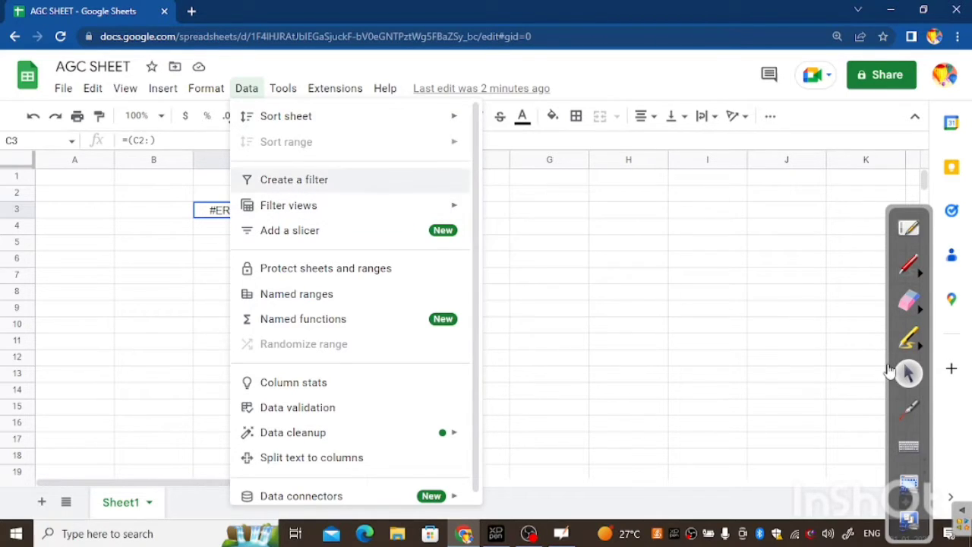
key("Down")
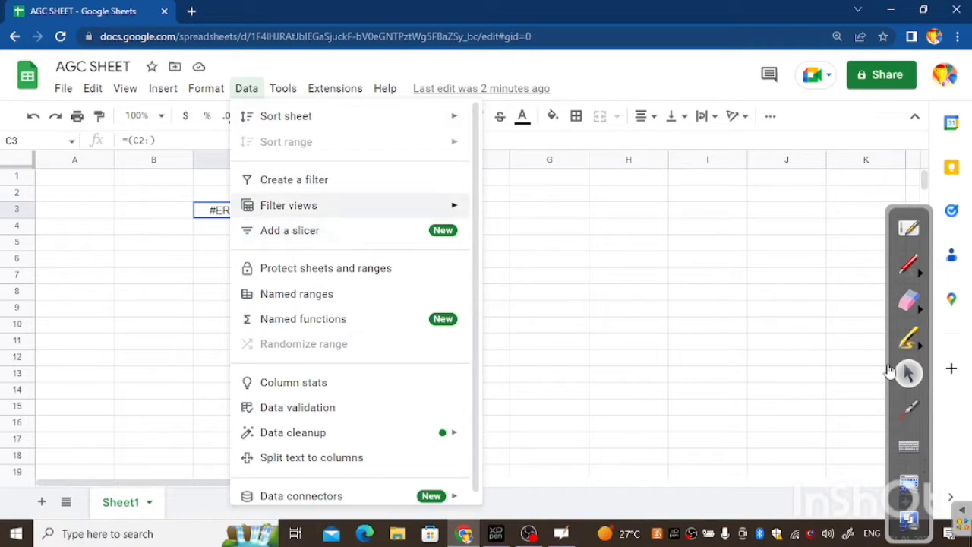
mouse_move(303, 205)
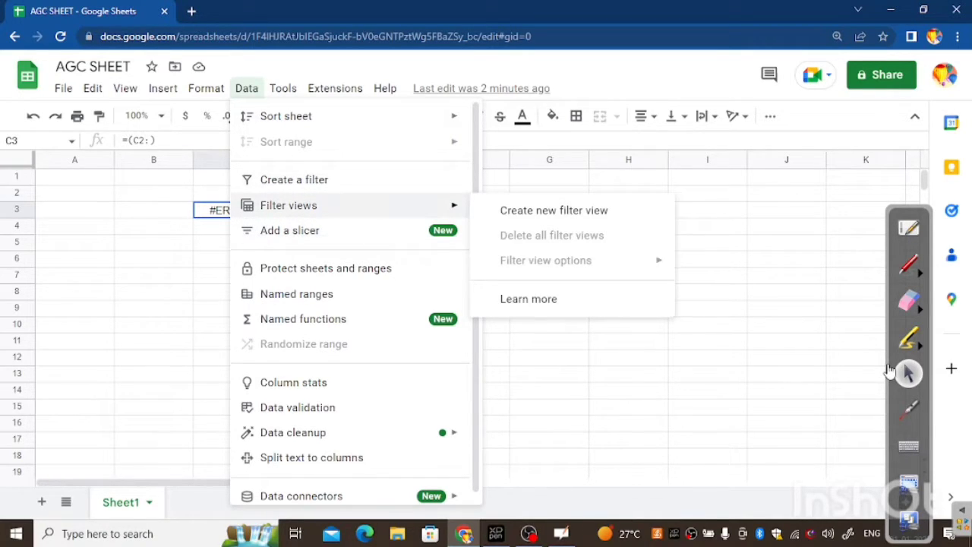
key("Down")
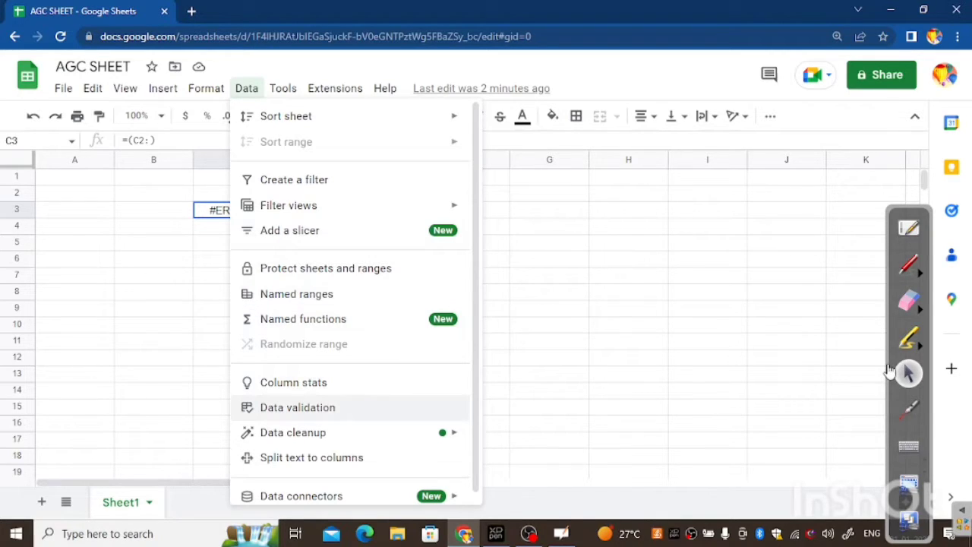
mouse_move(293, 433)
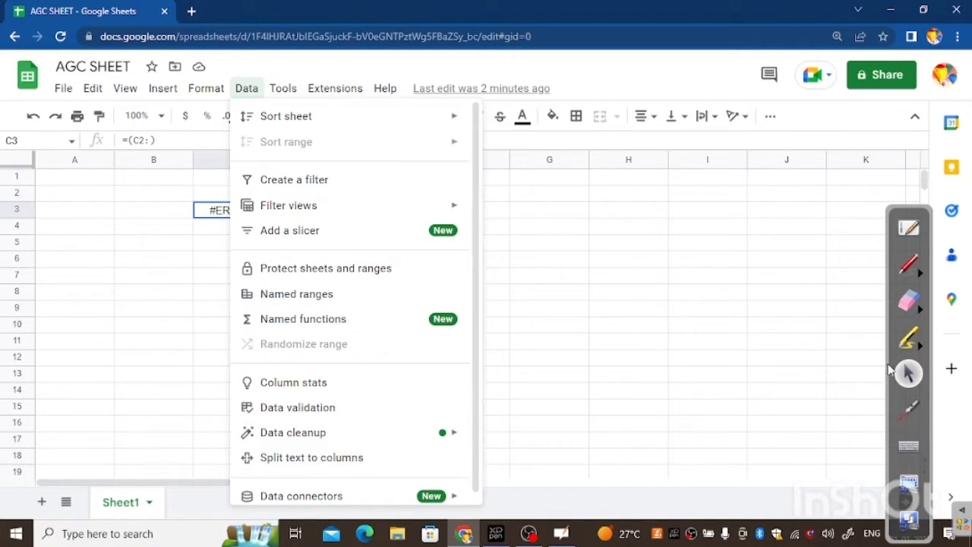
Step: Examine the tools for creating a form, checking spelling and configuring autocomplete
mouse_move(284, 88)
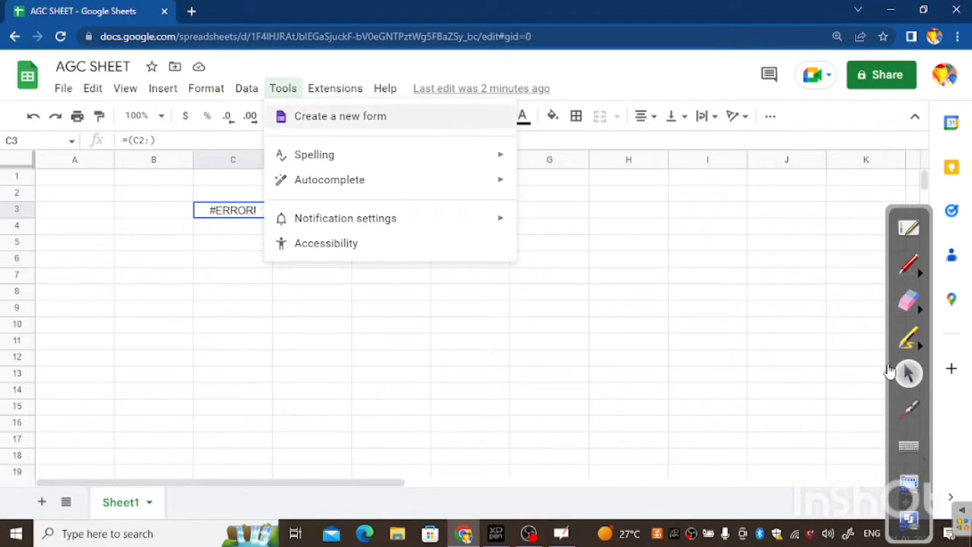
mouse_move(315, 155)
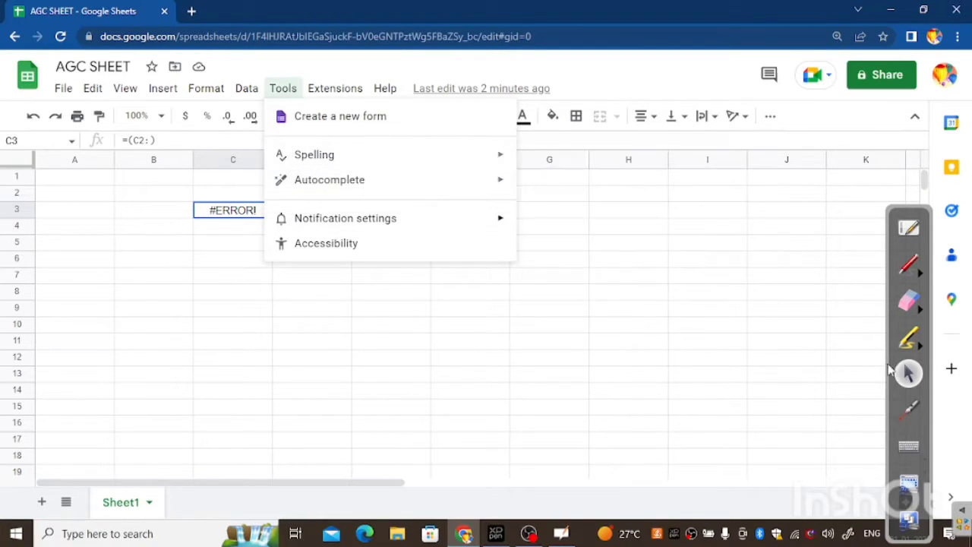
mouse_move(330, 180)
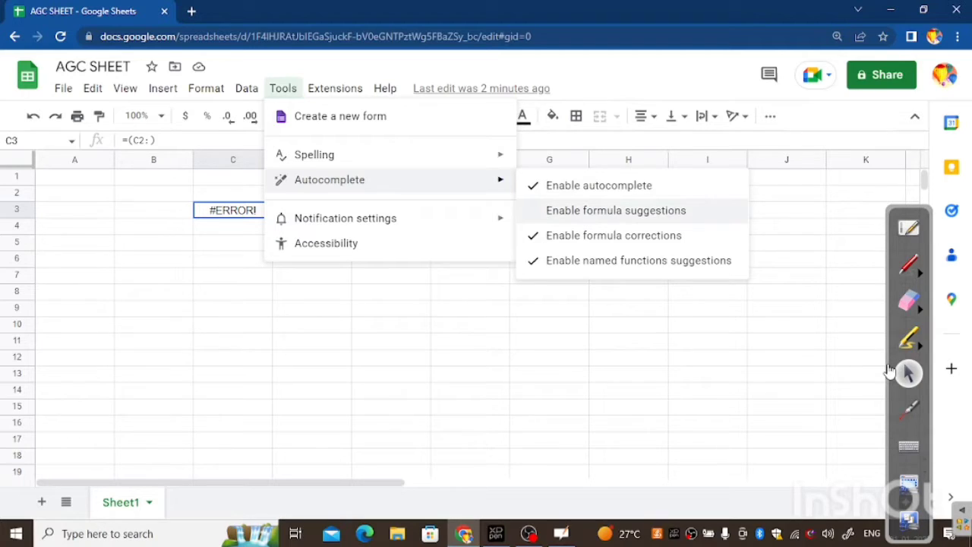
Step: Clear the faulty formula from cell C3
key("Escape")
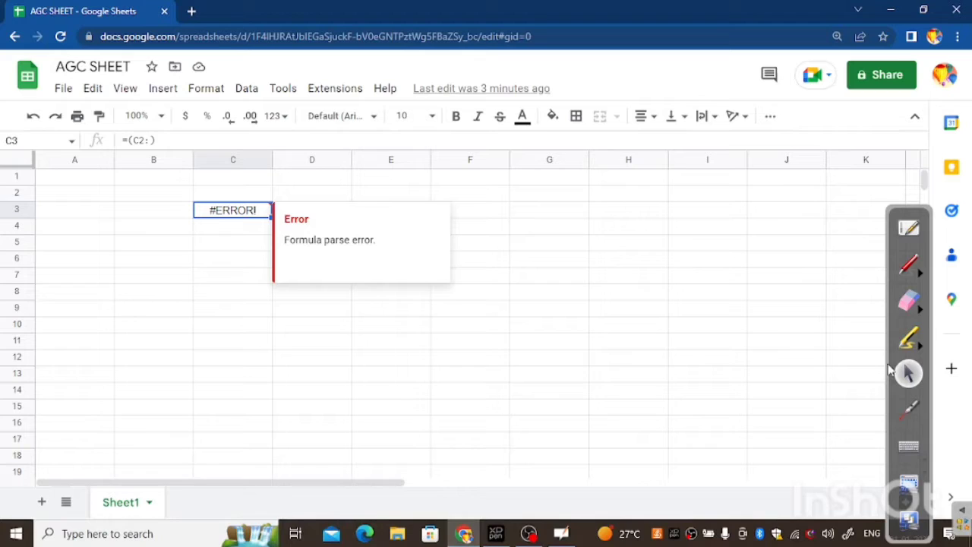
key("Delete")
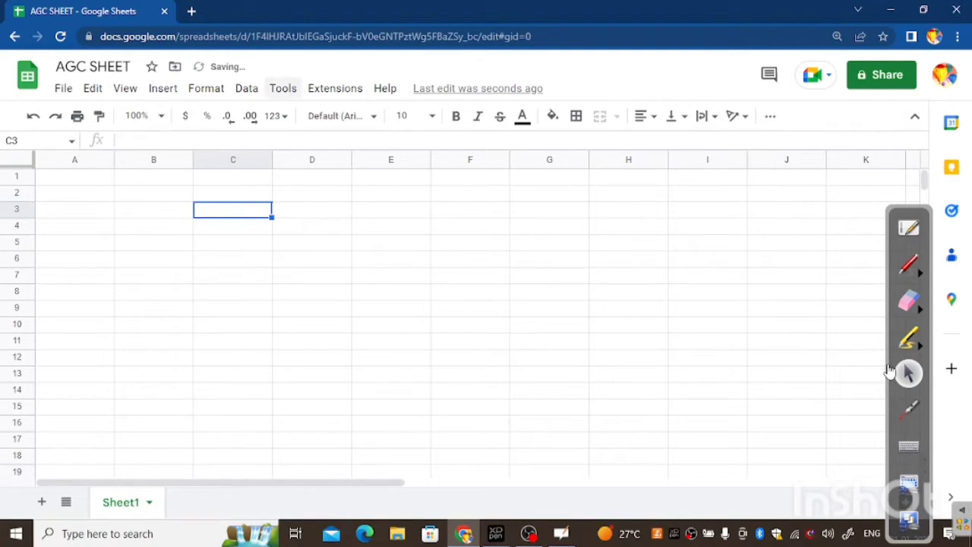
Step: Look over the notification settings and open the accessibility settings
key("alt+t")
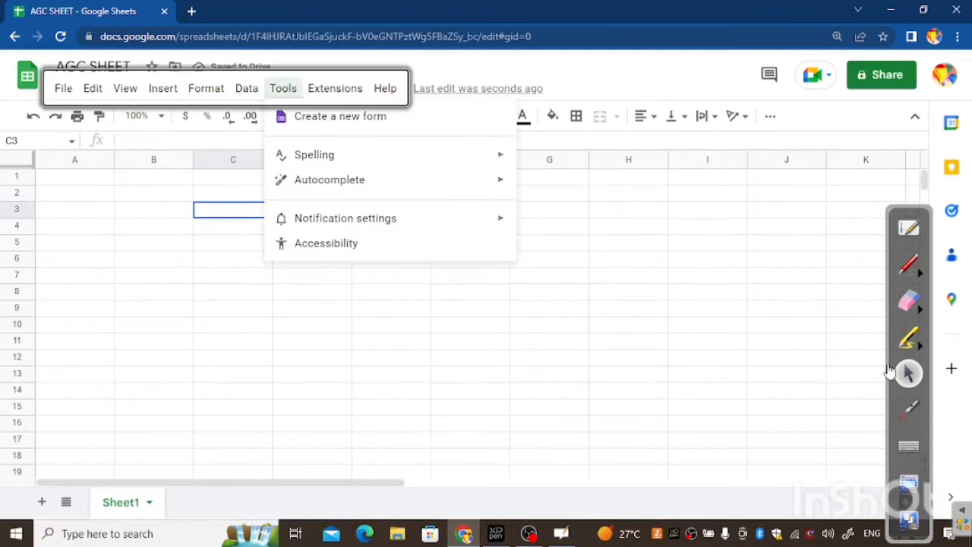
key("Down")
key("Down")
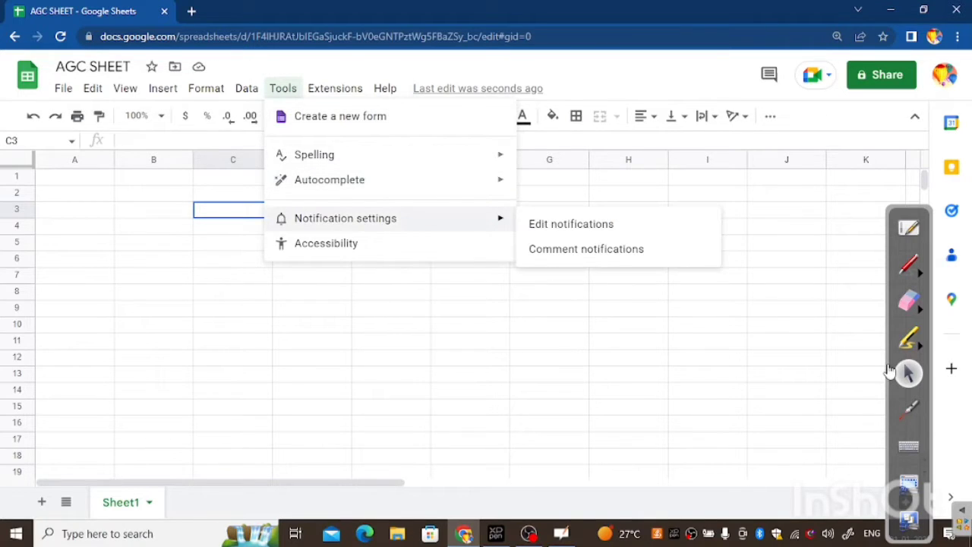
key("Down")
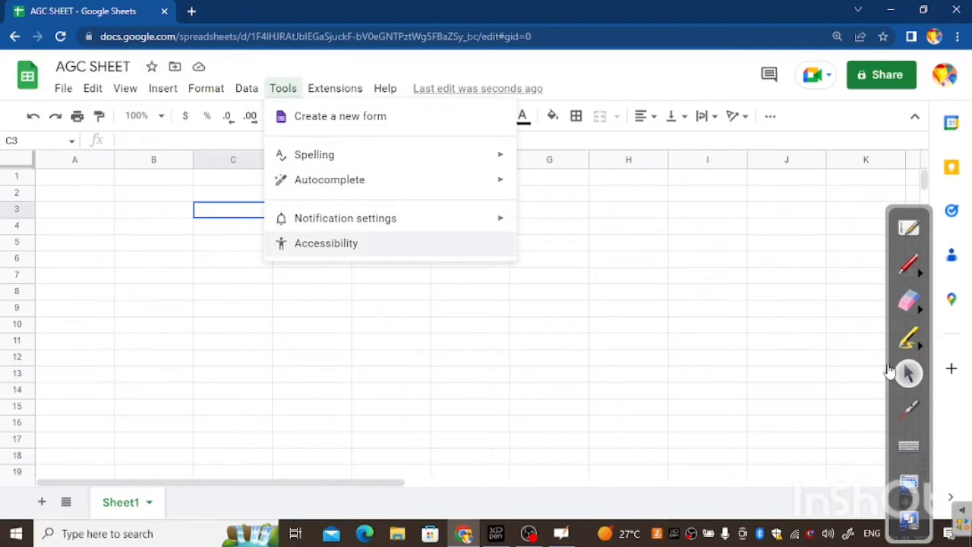
key("Return")
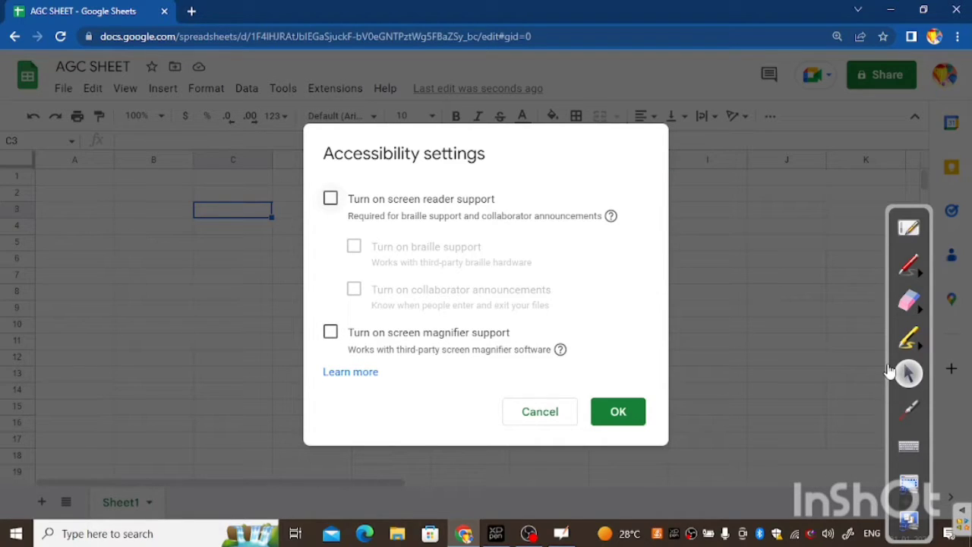
Step: Turn on screen reader support without collaborator announcements, turn it off again and close the accessibility settings
key("space")
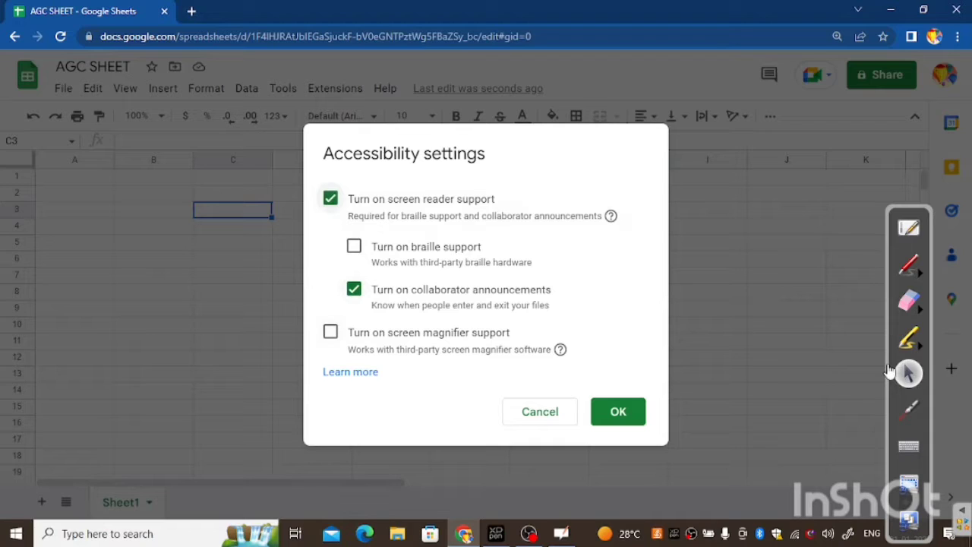
key("Tab")
key("Tab")
key("space")
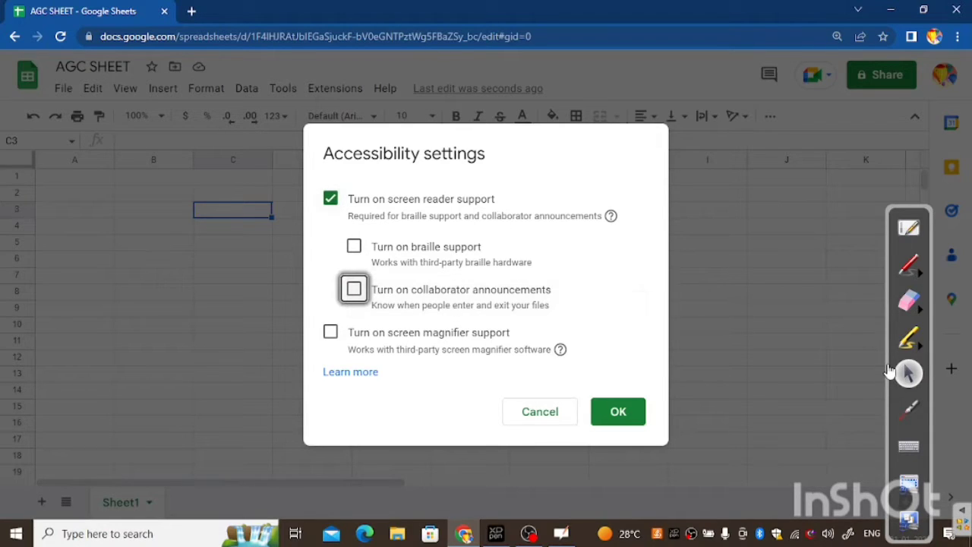
key("shift+Tab")
key("shift+Tab")
key("space")
key("Return")
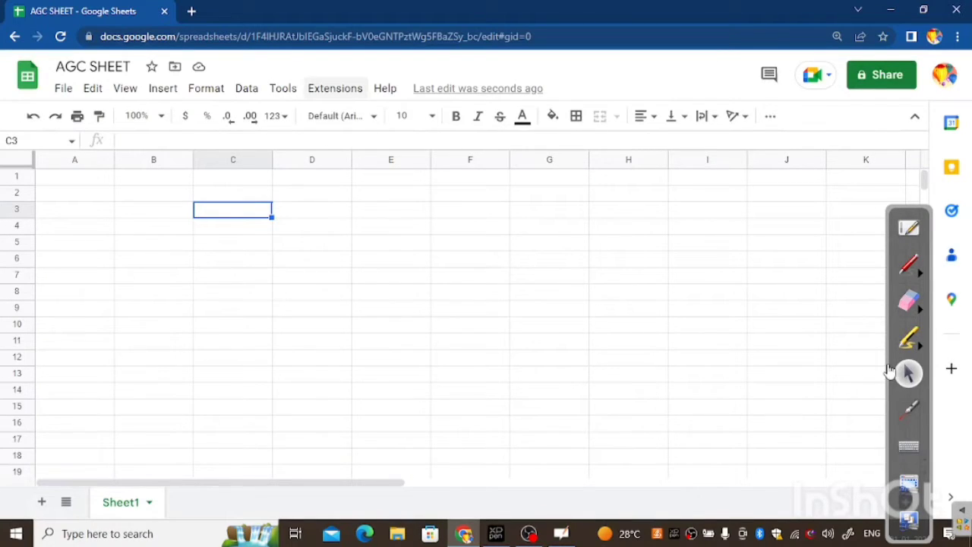
Step: Look over the extension commands for add-ons, macros, Apps Script and AppSheet
left_click(335, 88)
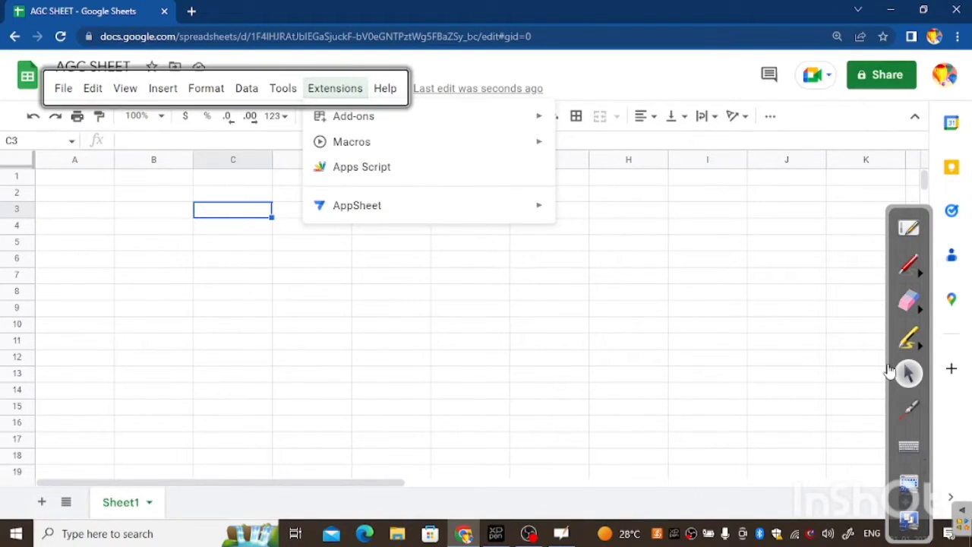
mouse_move(354, 116)
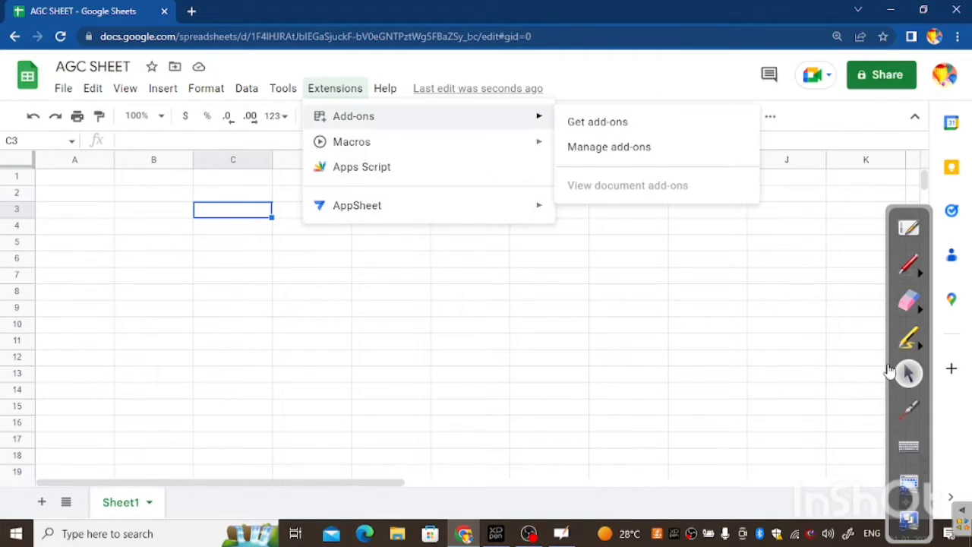
mouse_move(352, 142)
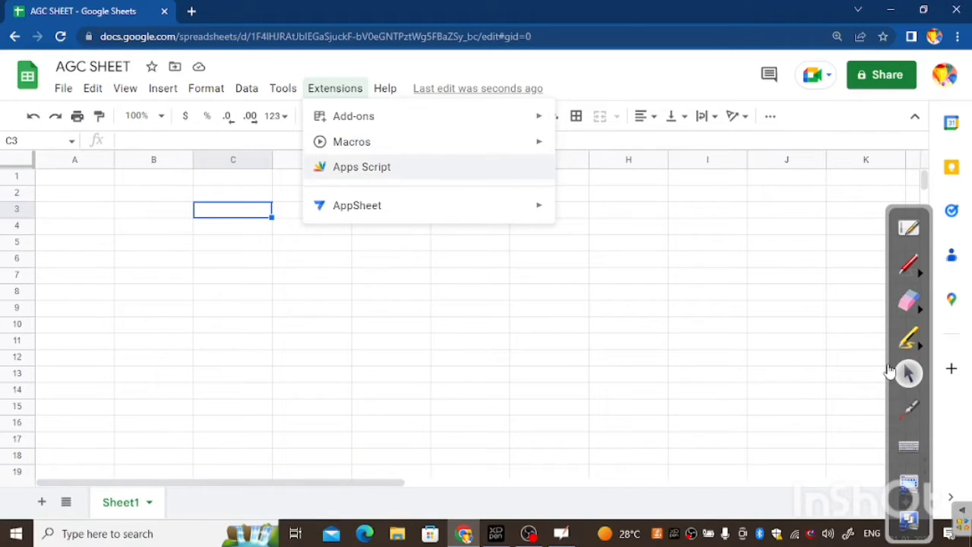
mouse_move(357, 205)
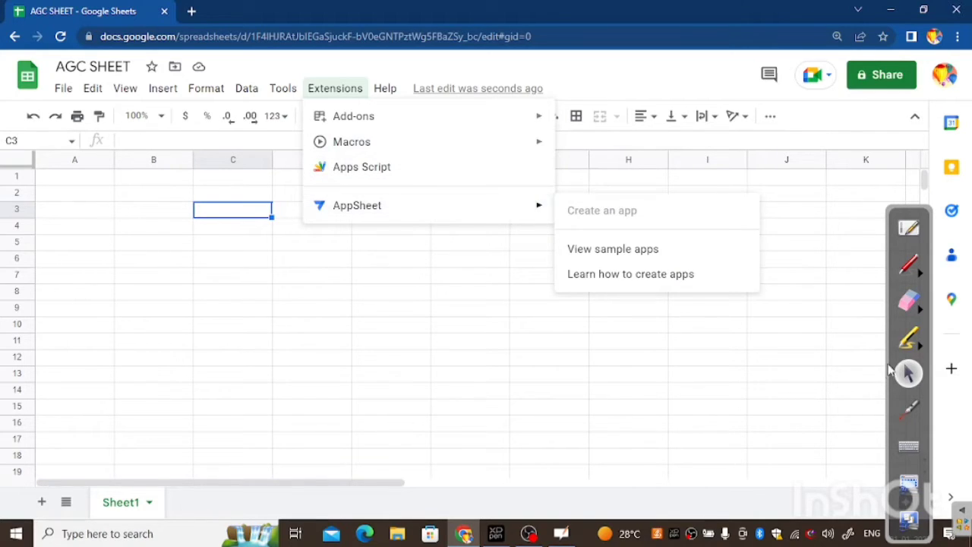
Step: Review the help commands, including training, updates, reporting abuse, privacy policy, terms of service, function list and keyboard shortcuts
mouse_move(385, 88)
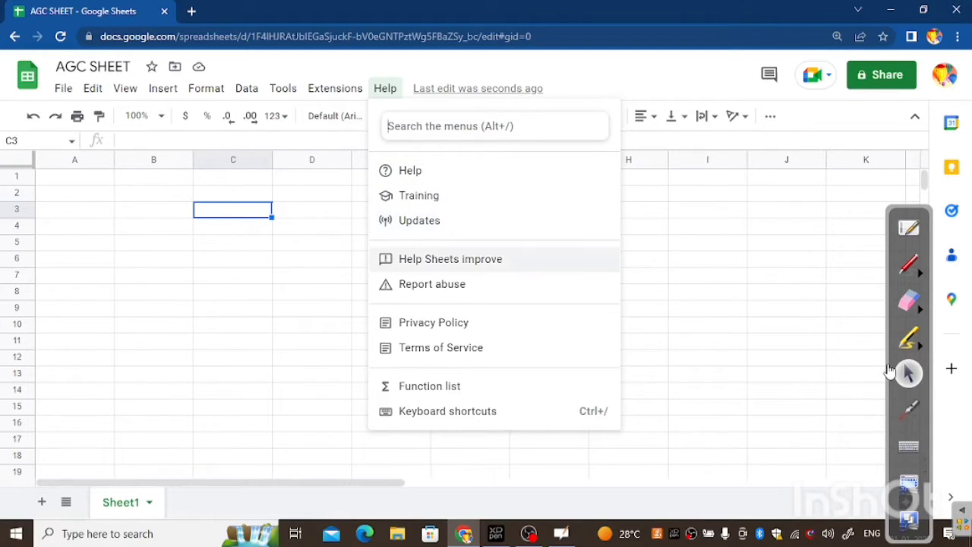
key("Down")
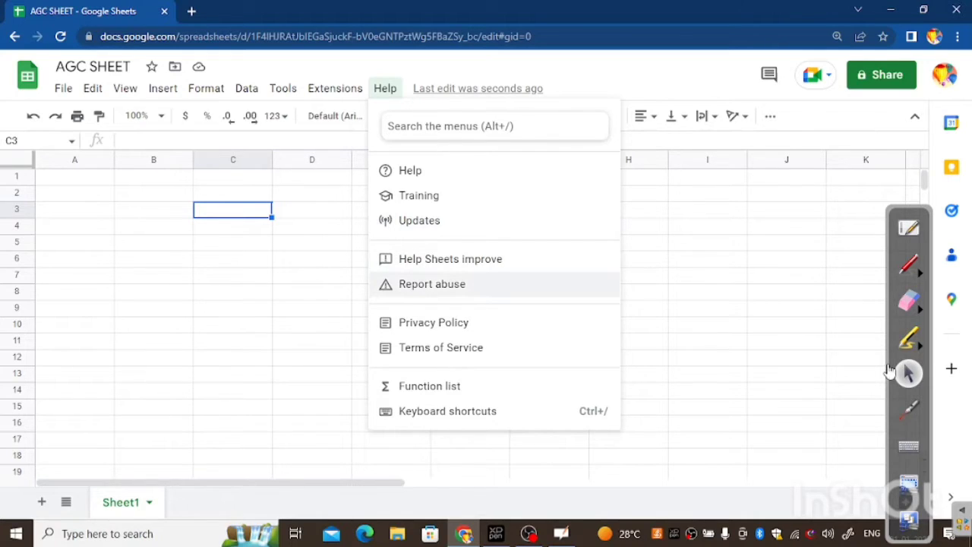
key("Down")
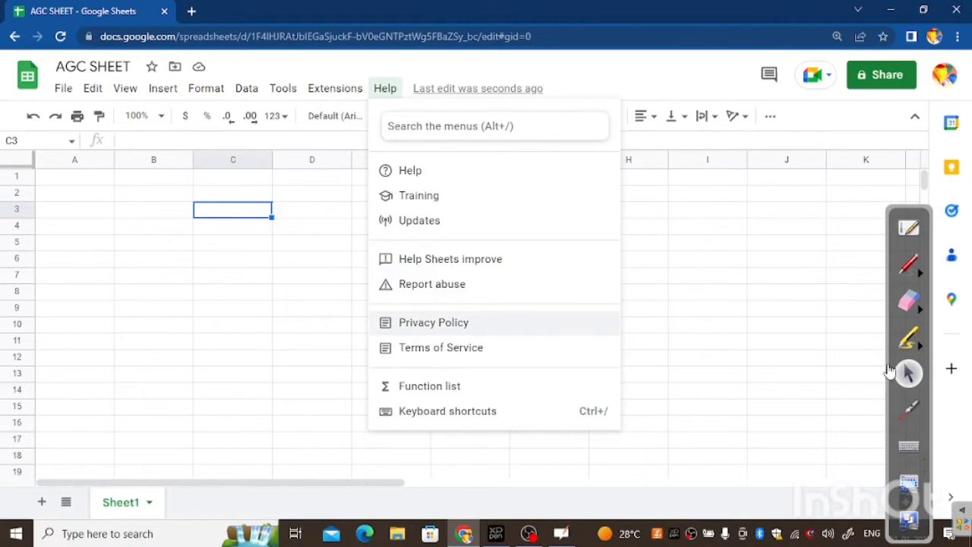
key("Down")
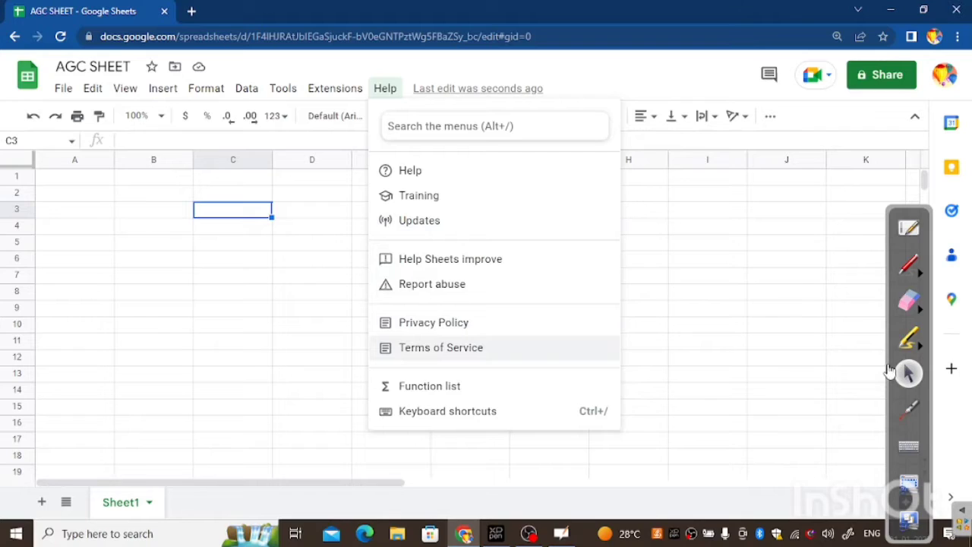
key("Down")
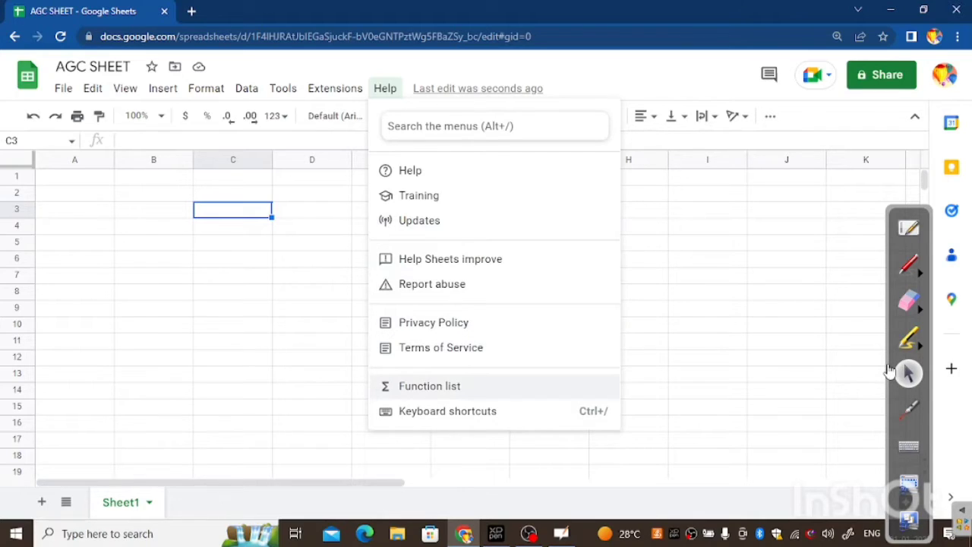
key("Down")
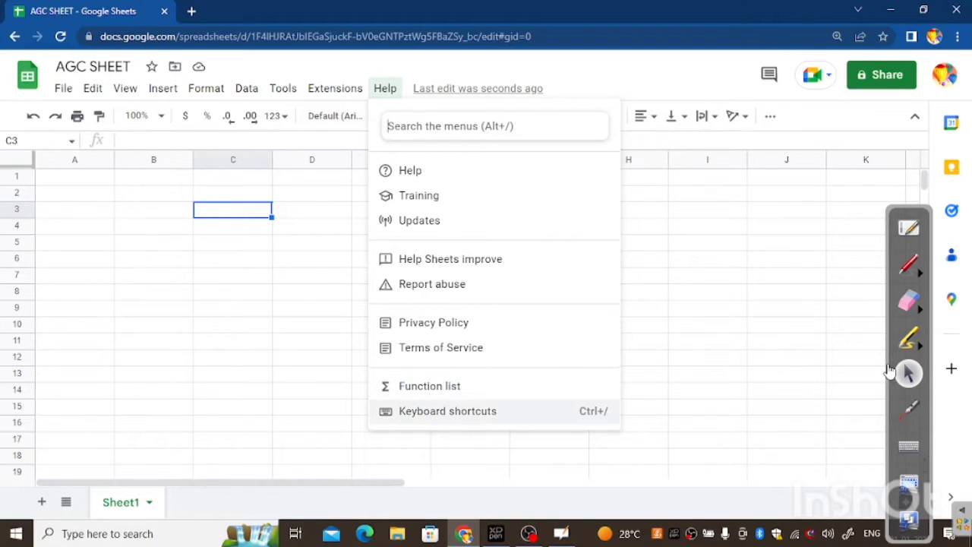
key("Up")
key("Up")
key("Up")
key("Up")
key("Up")
key("Up")
key("Up")
key("Up")
key("Up")
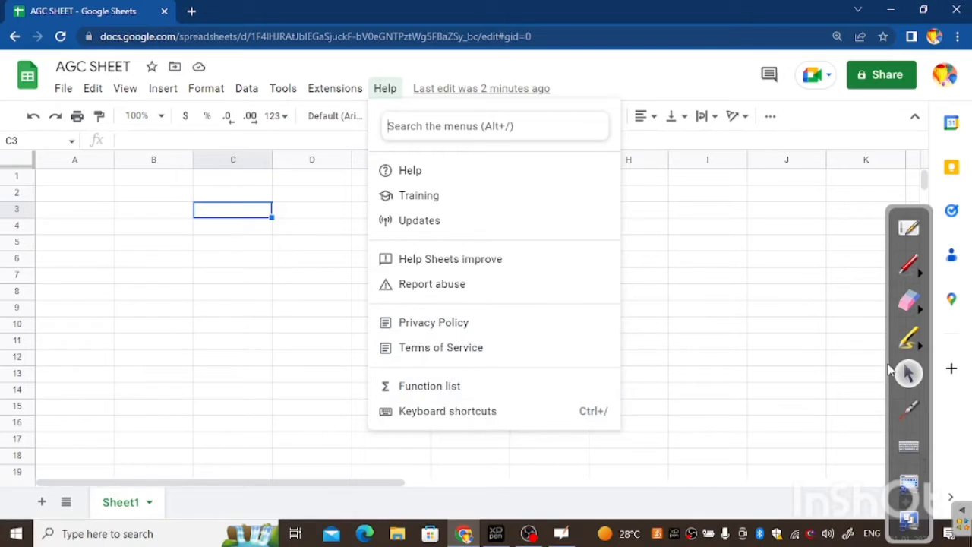
Step: Leave the help commands, dismiss the handwriting input panel and select cell D7
left_click(312, 259)
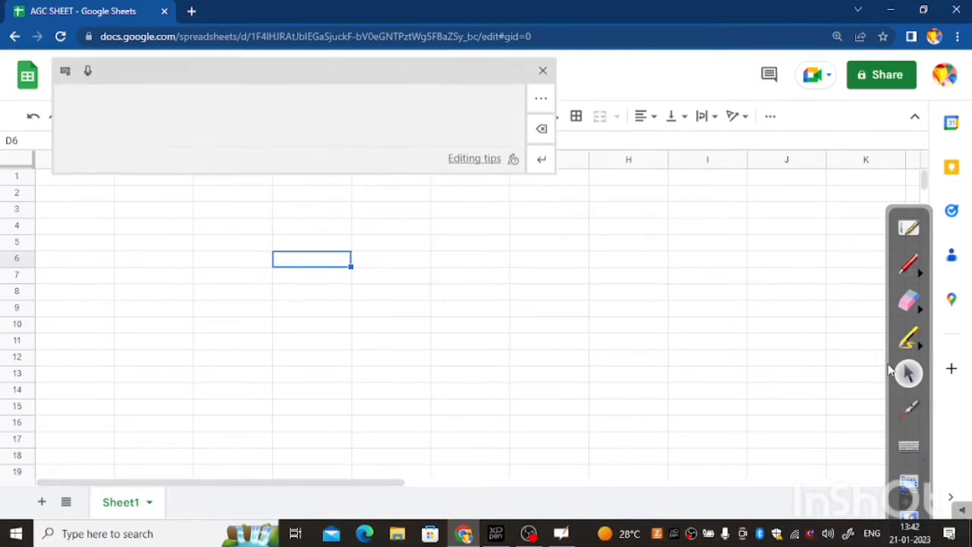
left_click(543, 67)
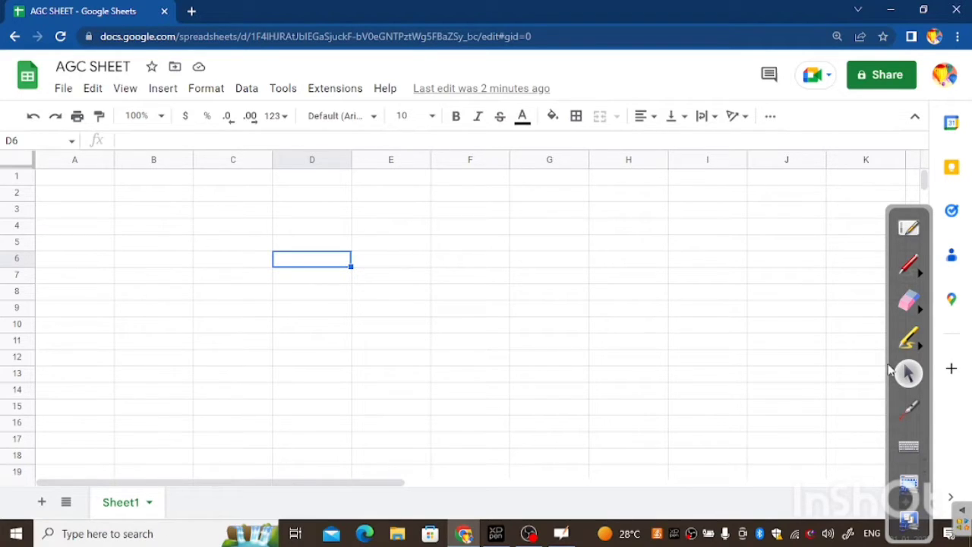
left_click(74, 210)
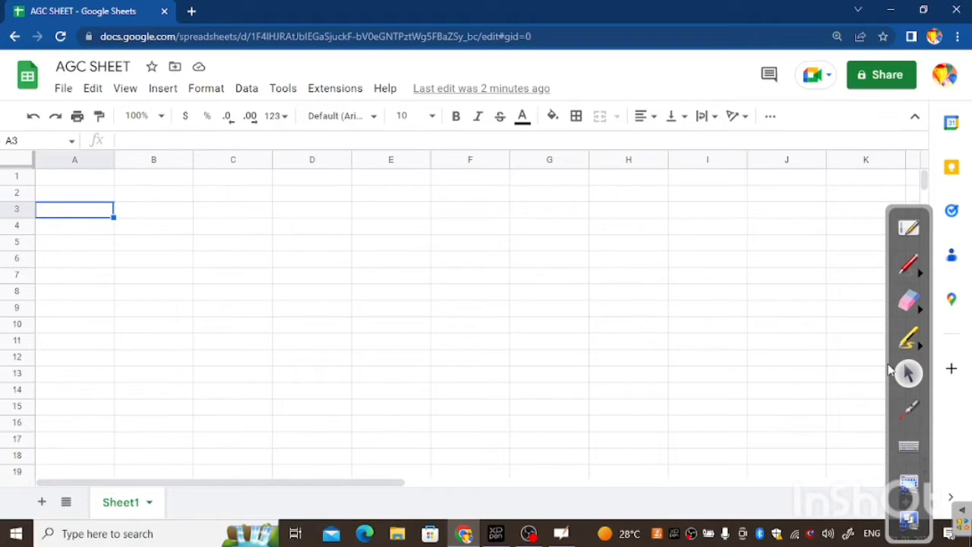
left_click(312, 276)
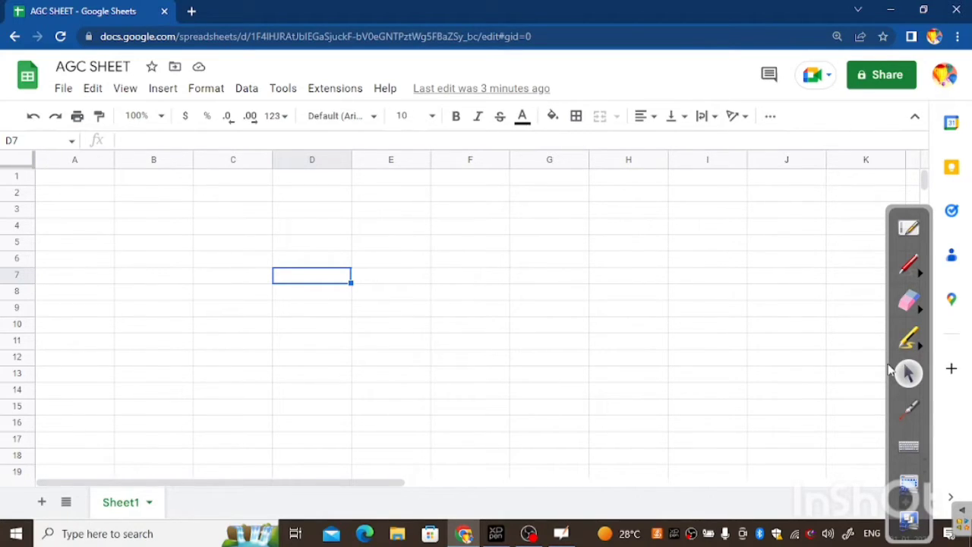
Step: Set the screen annotation pen to black with the thinnest line
left_click(912, 268)
left_click(922, 275)
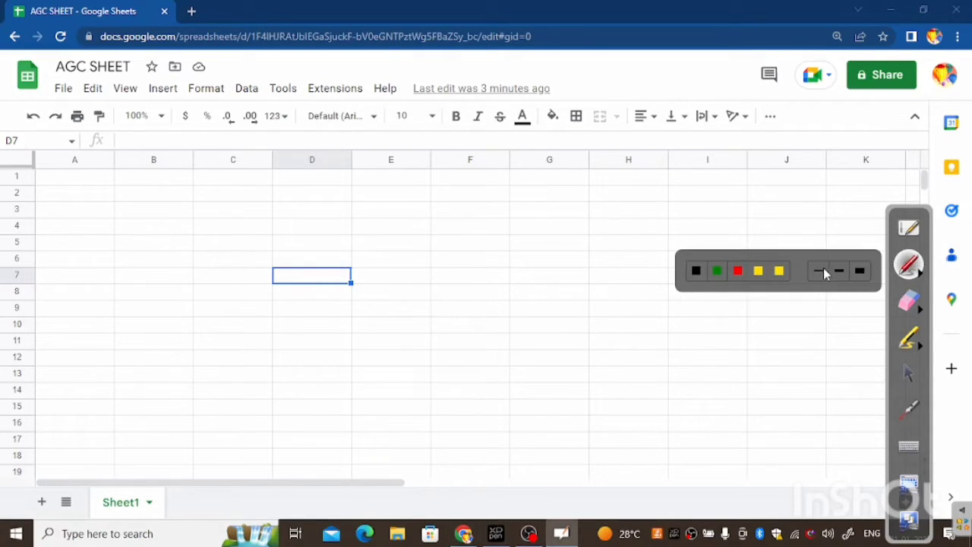
left_click(696, 270)
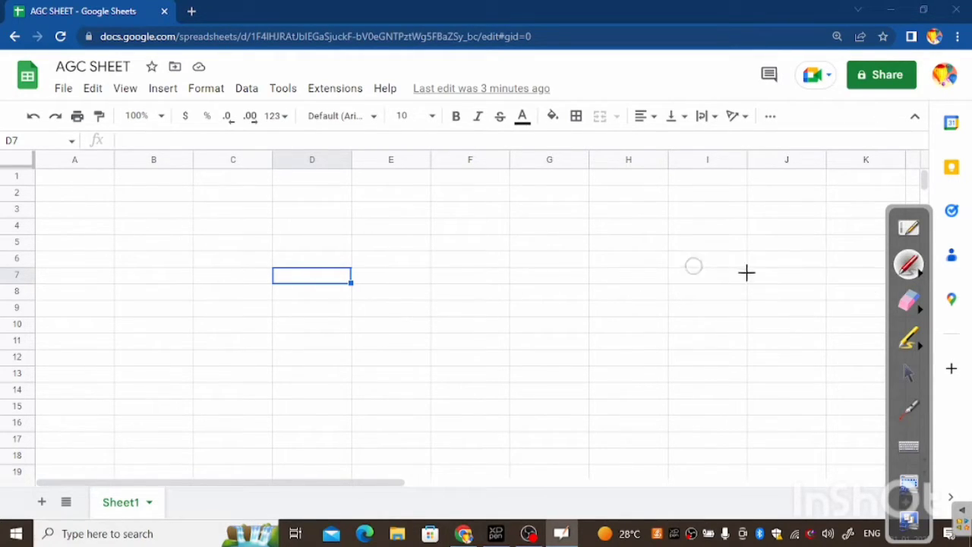
left_click(919, 274)
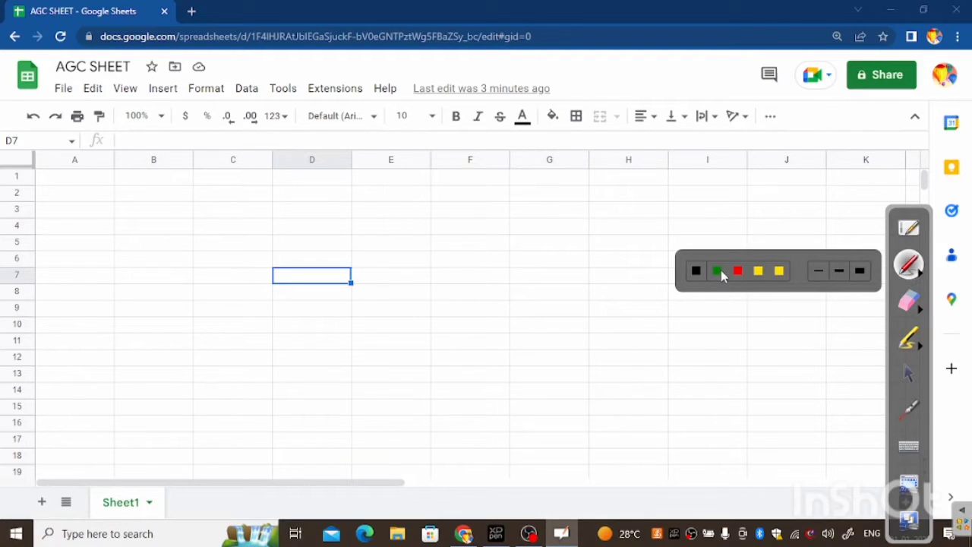
left_click(818, 271)
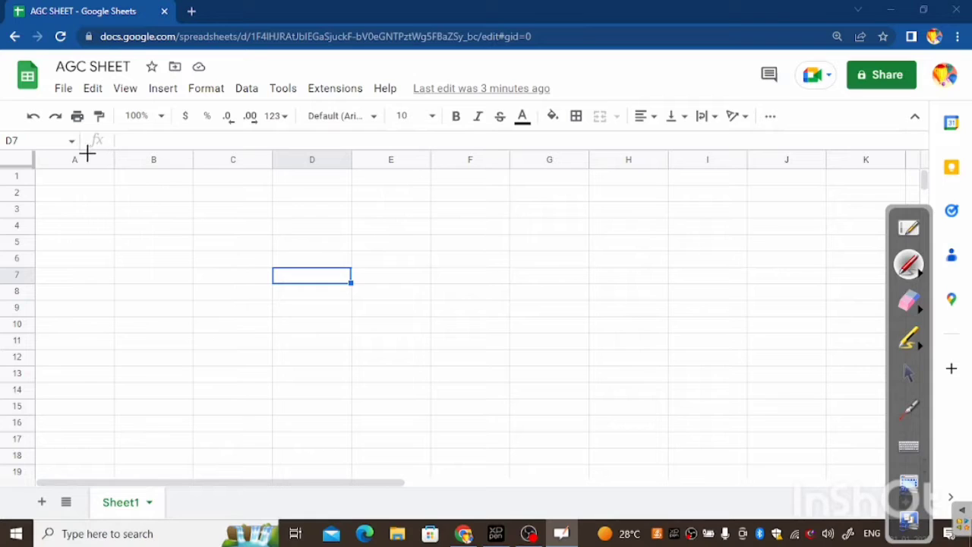
Step: Draw a tick mark at each column header from A through J
left_click_drag(87, 153, 100, 150)
left_click_drag(162, 151, 179, 146)
left_click_drag(248, 154, 264, 149)
left_click_drag(327, 158, 413, 149)
left_click_drag(471, 159, 495, 150)
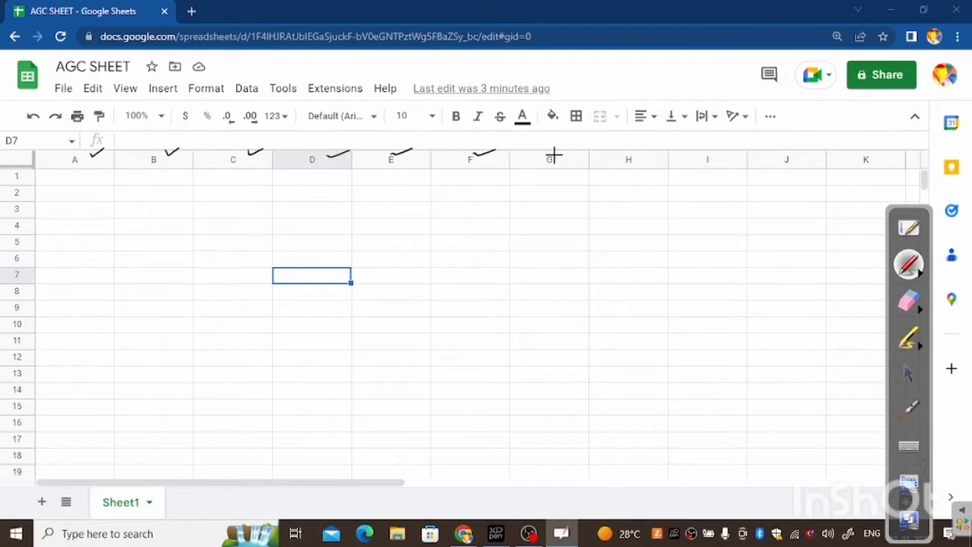
left_click_drag(556, 157, 782, 149)
Step: Draw lines from the headers of columns A through J converging at one point around cell D12
left_click_drag(97, 166, 351, 357)
left_click_drag(163, 160, 338, 357)
left_click_drag(238, 160, 343, 354)
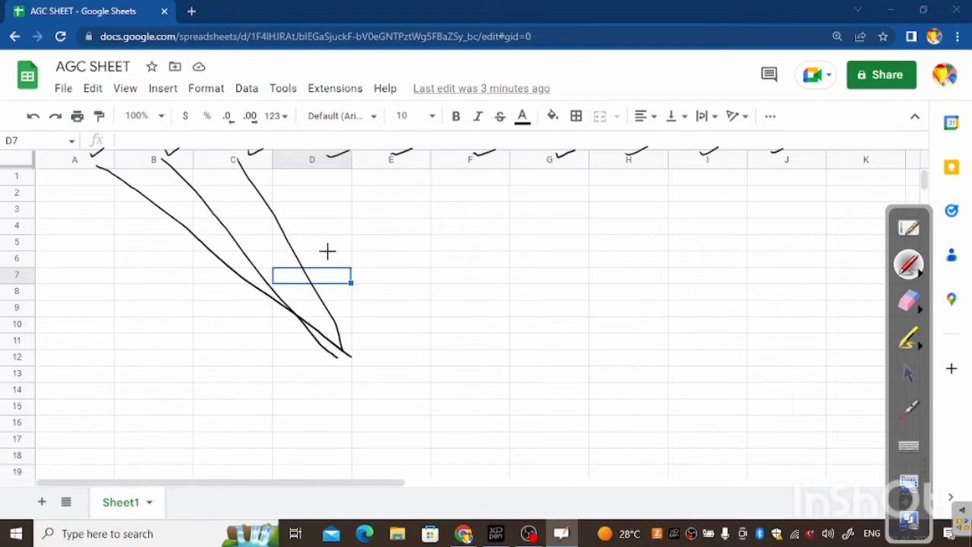
left_click_drag(322, 154, 342, 346)
left_click_drag(401, 152, 338, 335)
mouse_move(470, 161)
left_mouse_down()
mouse_move(376, 305)
mouse_move(338, 345)
left_mouse_up()
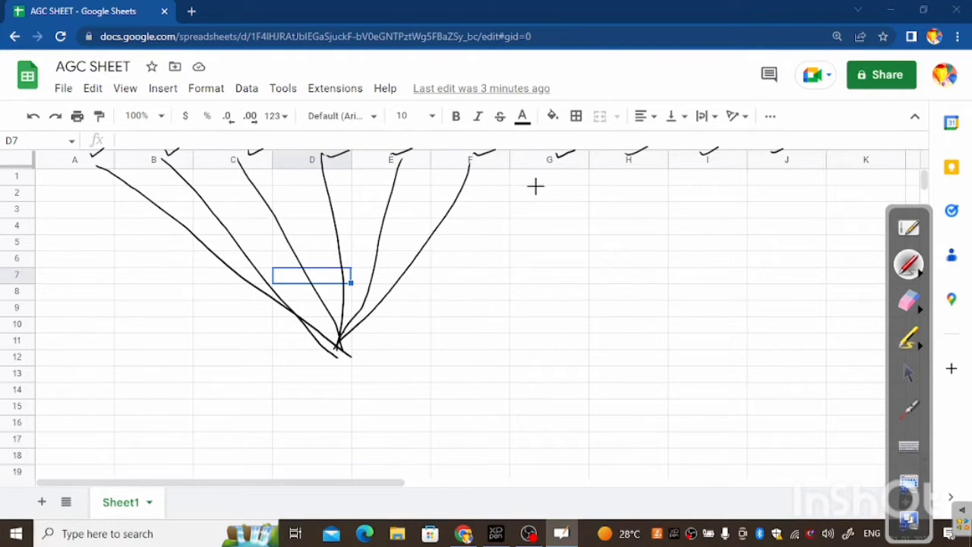
left_click_drag(557, 160, 338, 348)
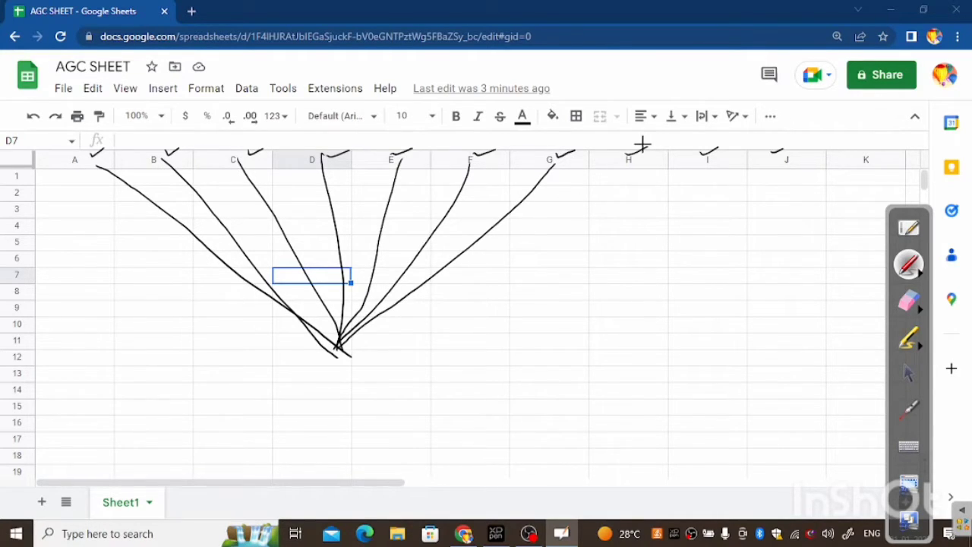
mouse_move(632, 161)
left_mouse_down()
mouse_move(382, 336)
mouse_move(342, 349)
left_mouse_up()
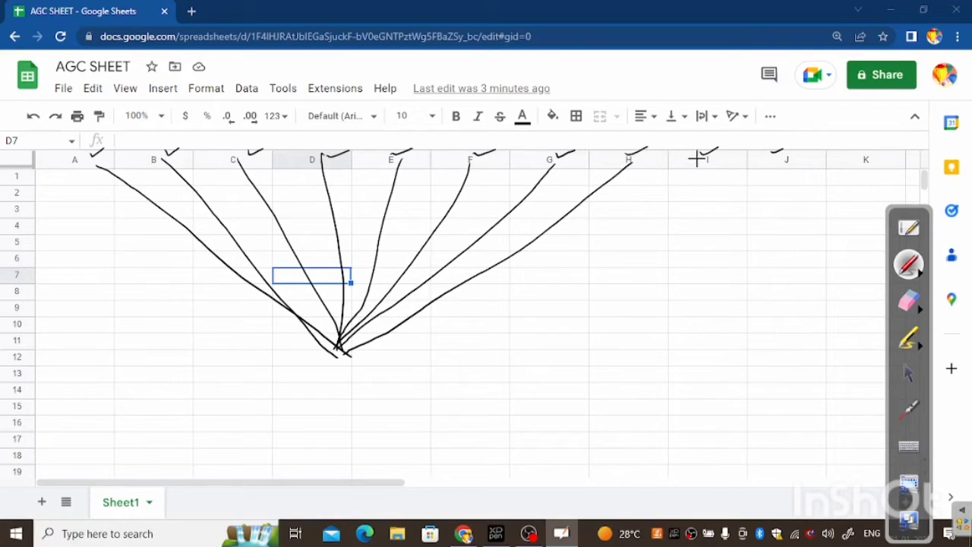
mouse_move(703, 157)
left_mouse_down()
mouse_move(588, 245)
mouse_move(332, 366)
left_mouse_up()
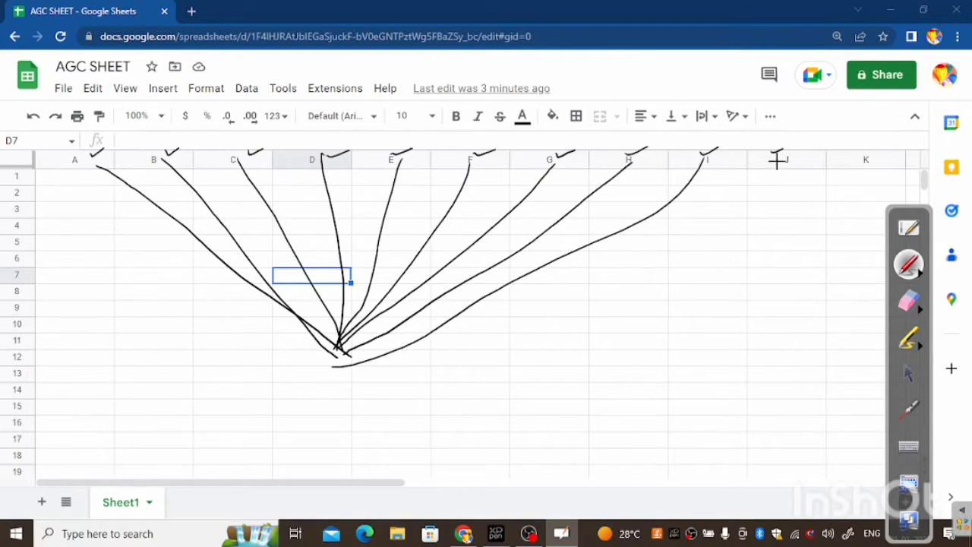
mouse_move(777, 158)
left_mouse_down()
mouse_move(587, 268)
mouse_move(376, 342)
mouse_move(348, 363)
left_mouse_up()
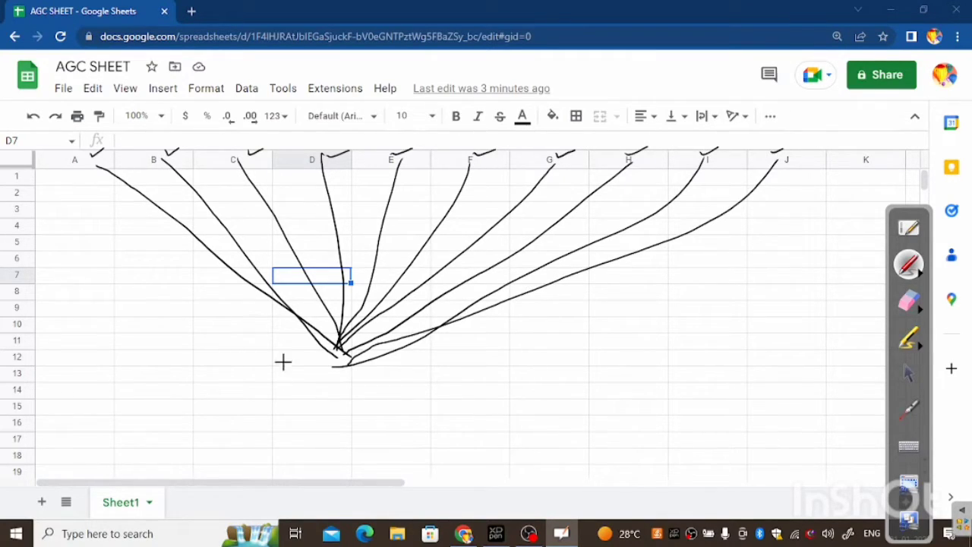
Step: Handwrite the label "Columns" below the converging lines and underline it
mouse_move(291, 392)
left_mouse_down()
mouse_move(290, 417)
mouse_move(305, 400)
mouse_move(311, 414)
mouse_move(341, 404)
mouse_move(378, 410)
left_mouse_up()
left_click_drag(380, 398, 391, 410)
left_click_drag(407, 389, 397, 413)
left_click_drag(262, 449, 412, 428)
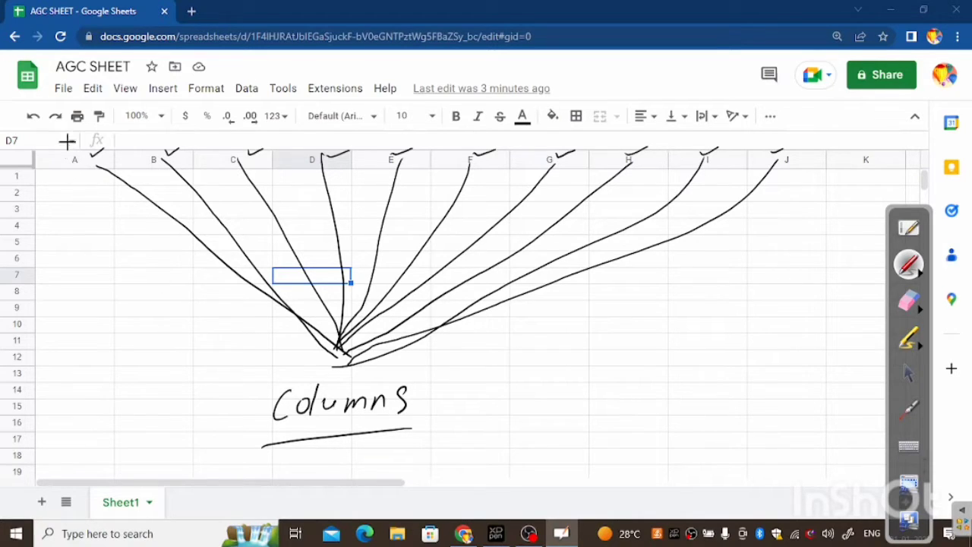
Step: Handwrite "Column" over header A and a "C" above each header from B through J
mouse_move(60, 157)
left_mouse_down()
mouse_move(59, 173)
mouse_move(75, 173)
left_mouse_up()
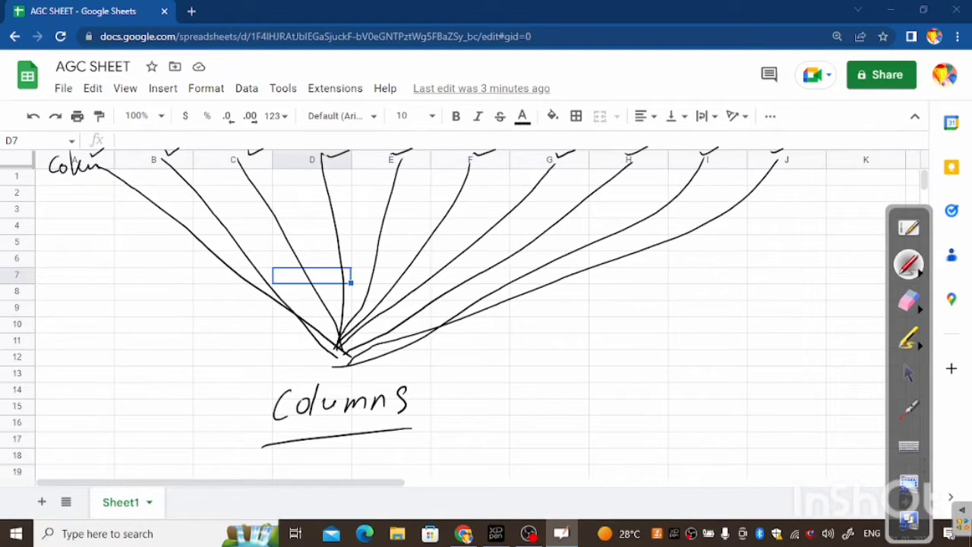
left_click_drag(141, 136, 135, 153)
left_click_drag(213, 135, 205, 151)
left_click_drag(293, 133, 287, 147)
mouse_move(369, 136)
left_mouse_down()
mouse_move(378, 134)
mouse_move(368, 146)
left_mouse_up()
left_click_drag(453, 137, 445, 149)
left_click_drag(531, 136, 523, 148)
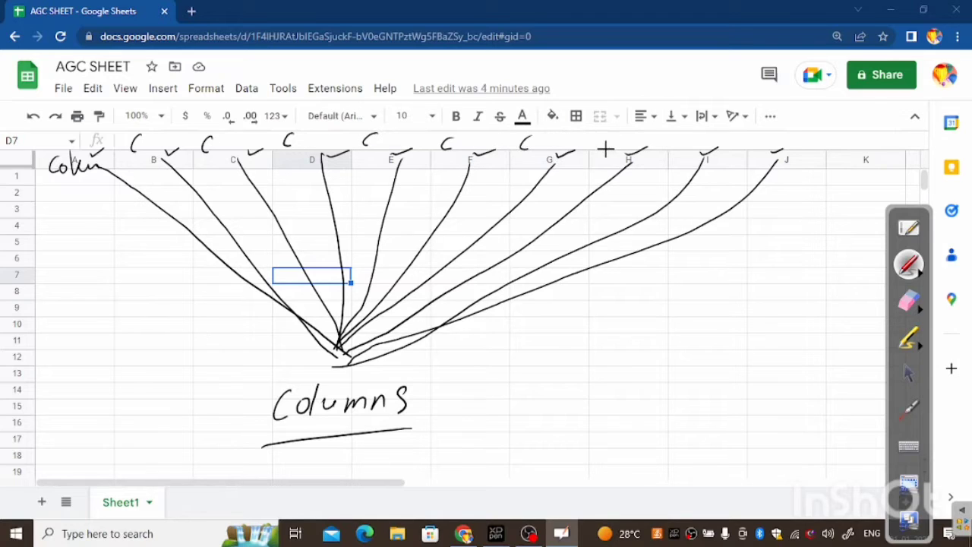
left_click_drag(602, 136, 595, 148)
left_click_drag(693, 137, 685, 149)
mouse_move(764, 137)
left_mouse_down()
mouse_move(756, 149)
mouse_move(782, 148)
left_mouse_up()
Step: Draw lines from row numbers 1 through 10 and row 12 to one point near cell B5, and label them "Rows"
left_click_drag(24, 174, 139, 251)
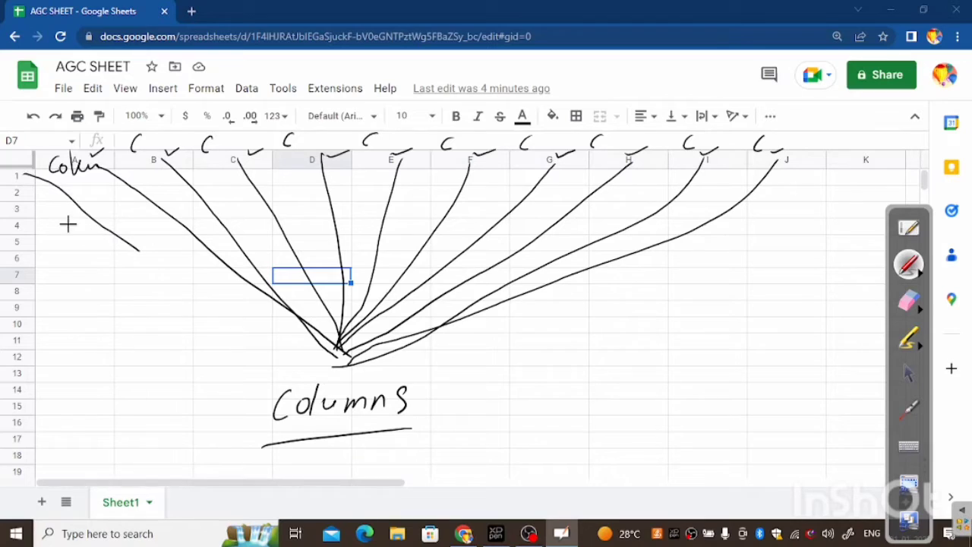
left_click_drag(21, 190, 117, 251)
left_click_drag(23, 204, 136, 246)
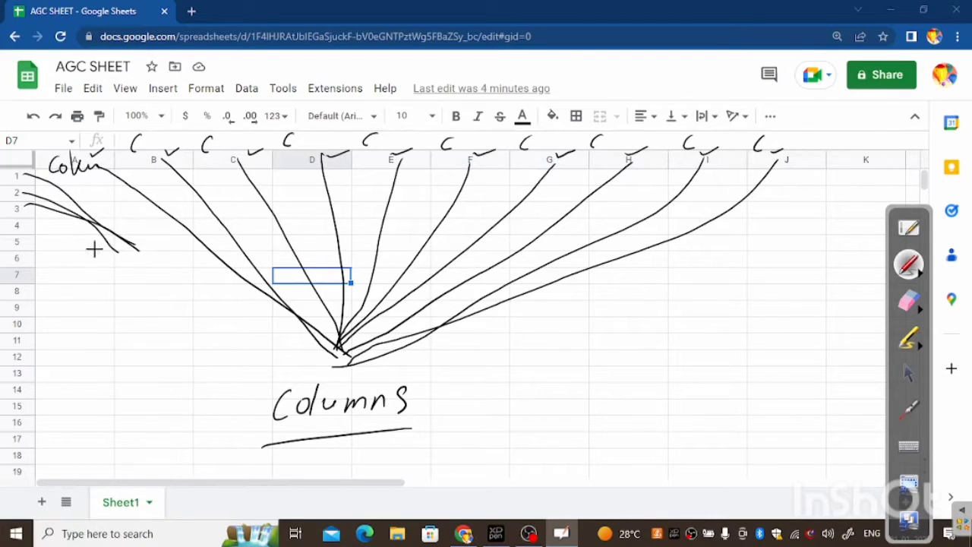
left_click_drag(15, 225, 128, 252)
left_click_drag(15, 237, 129, 249)
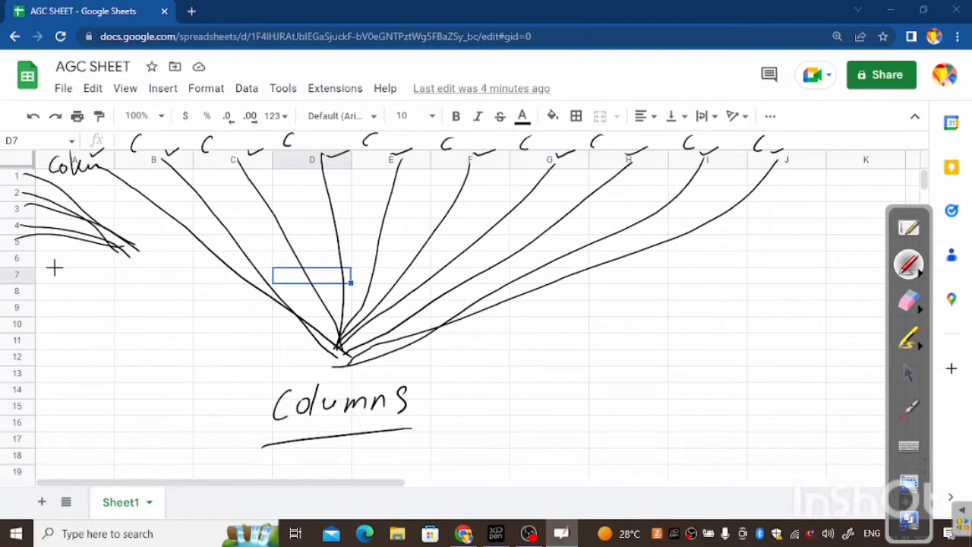
left_click_drag(17, 258, 135, 249)
left_click_drag(15, 277, 137, 251)
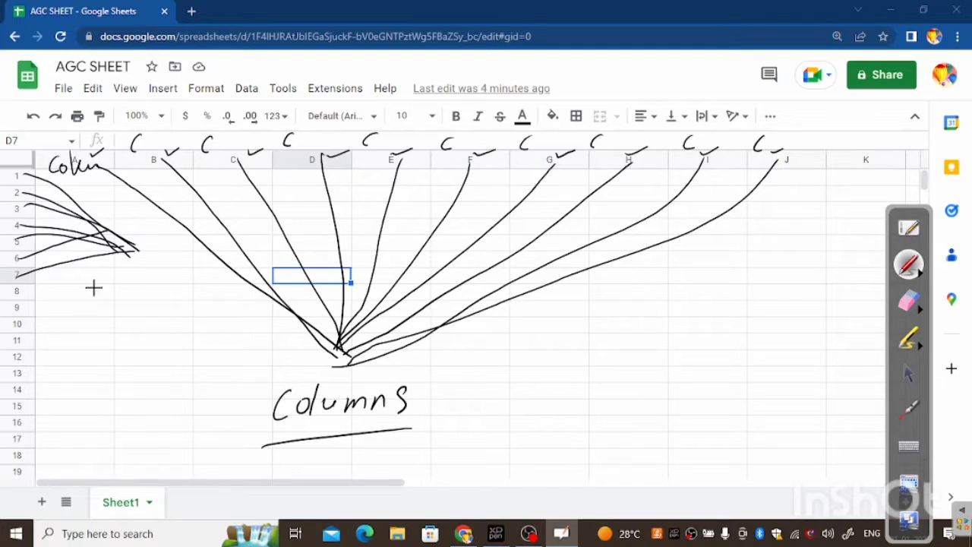
left_click_drag(17, 291, 131, 250)
left_click_drag(17, 307, 132, 249)
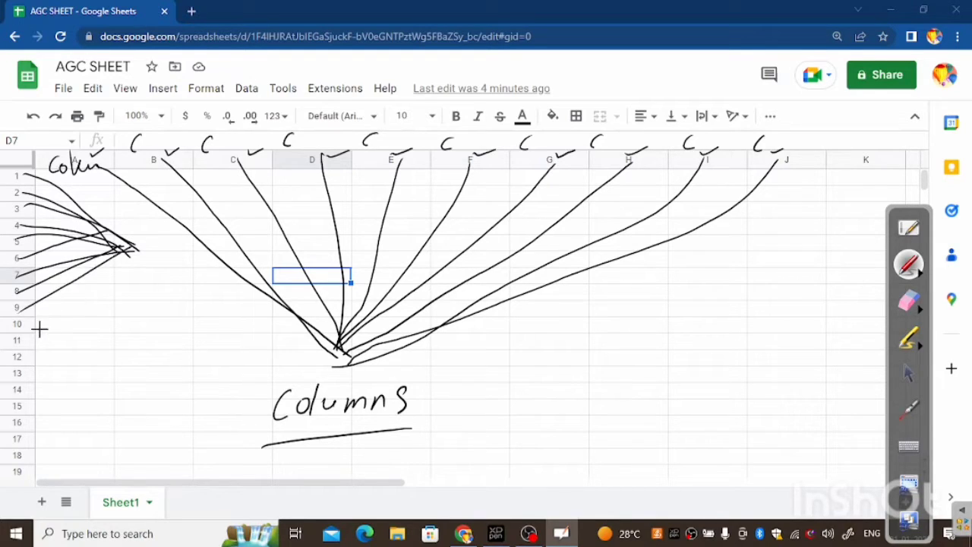
left_click_drag(23, 324, 134, 251)
mouse_move(33, 355)
left_mouse_down()
mouse_move(136, 251)
mouse_move(127, 290)
mouse_move(147, 288)
left_mouse_up()
mouse_move(140, 280)
left_mouse_down()
mouse_move(169, 283)
mouse_move(177, 271)
mouse_move(179, 287)
left_mouse_up()
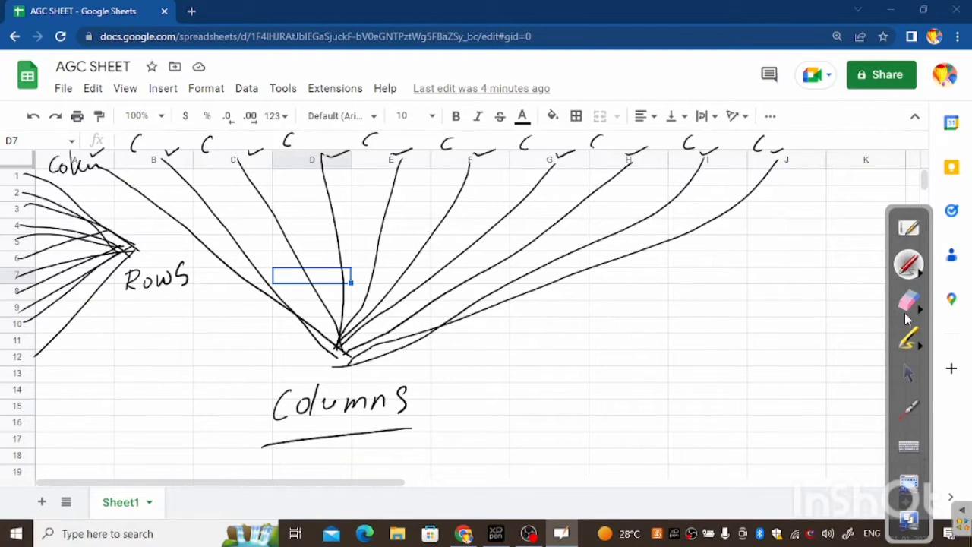
Step: Use the laser pointer to point out the column headers from B through J, tracing down the last few columns
left_click(908, 338)
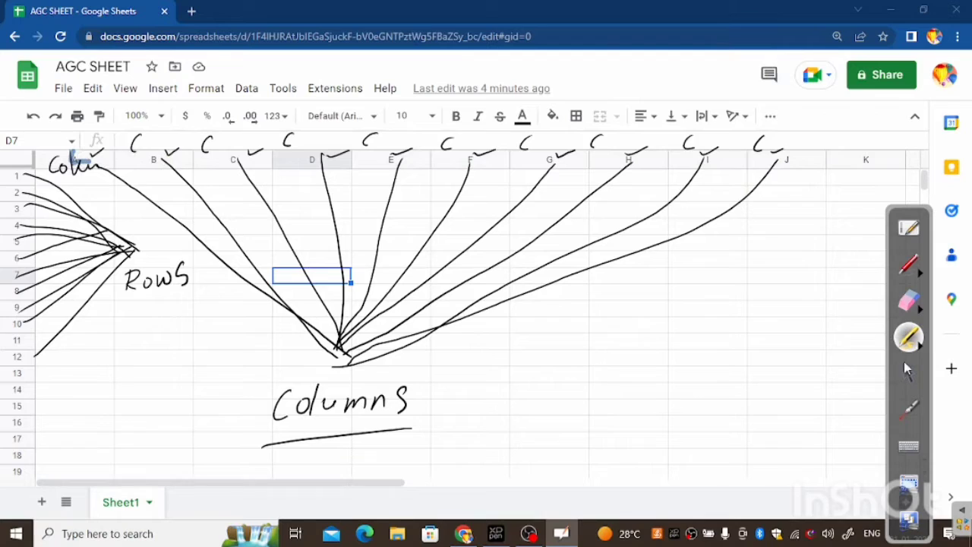
left_click(915, 408)
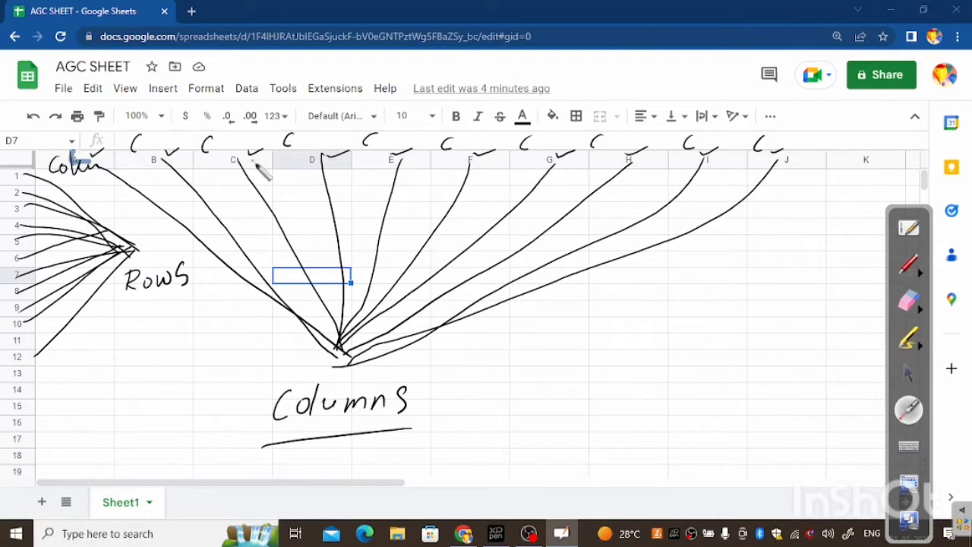
left_click(144, 156)
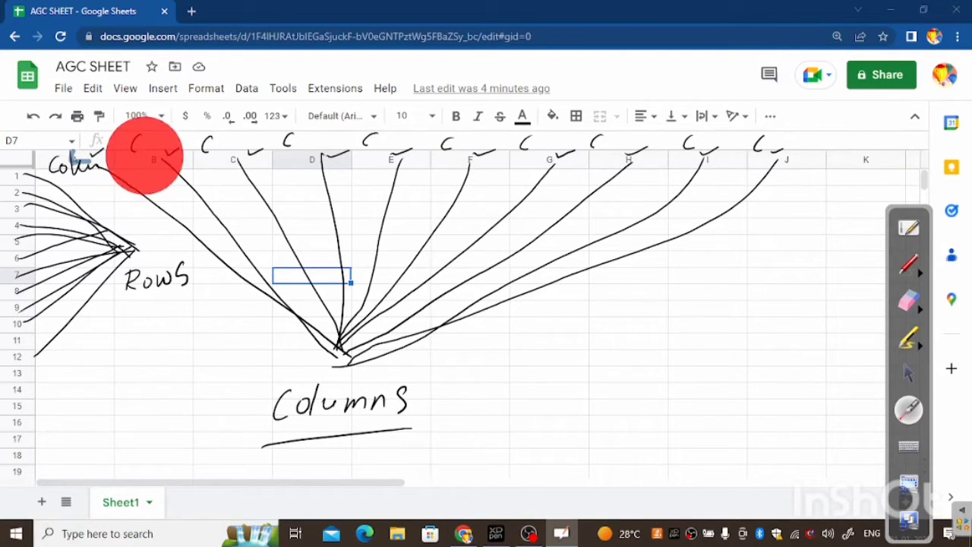
left_click(224, 162)
left_click_drag(224, 162, 322, 158)
left_click_drag(391, 161, 387, 166)
mouse_move(452, 162)
left_mouse_down()
mouse_move(470, 159)
mouse_move(476, 471)
mouse_move(462, 373)
mouse_move(465, 173)
left_mouse_up()
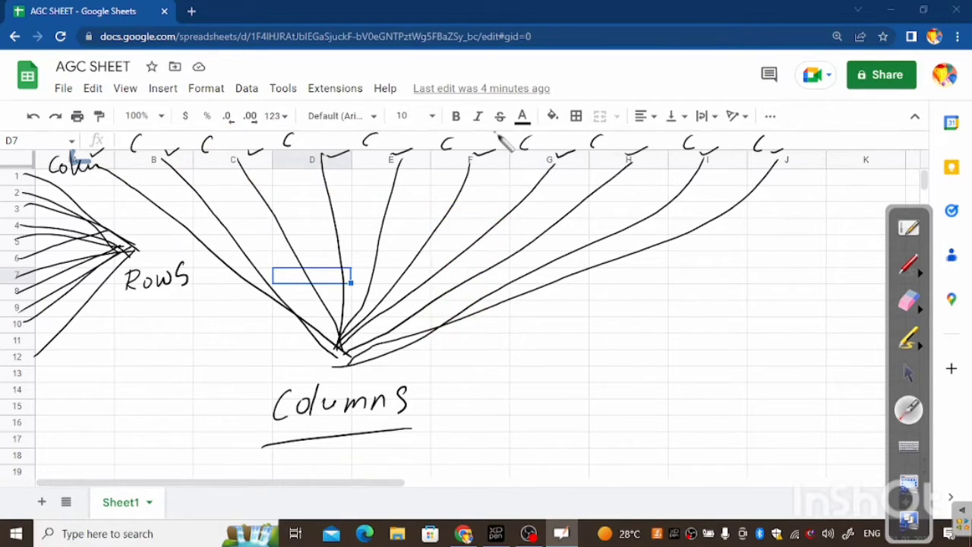
left_click_drag(552, 154, 553, 456)
mouse_move(630, 165)
left_mouse_down()
mouse_move(608, 362)
mouse_move(612, 414)
left_mouse_up()
left_click_drag(704, 157, 695, 433)
mouse_move(784, 171)
left_mouse_down()
mouse_move(757, 336)
mouse_move(774, 482)
left_mouse_up()
Step: Point out the rows with the laser pointer, from the first row numbers down to row 18
mouse_move(29, 187)
left_mouse_down()
mouse_move(53, 171)
mouse_move(61, 174)
mouse_move(31, 196)
mouse_move(63, 193)
left_mouse_up()
mouse_move(22, 215)
left_mouse_down()
mouse_move(44, 208)
mouse_move(72, 237)
left_mouse_up()
left_click(58, 460)
Step: Erase all the handwritten column and row annotations from the sheet and return to the normal selection pointer
left_click(913, 302)
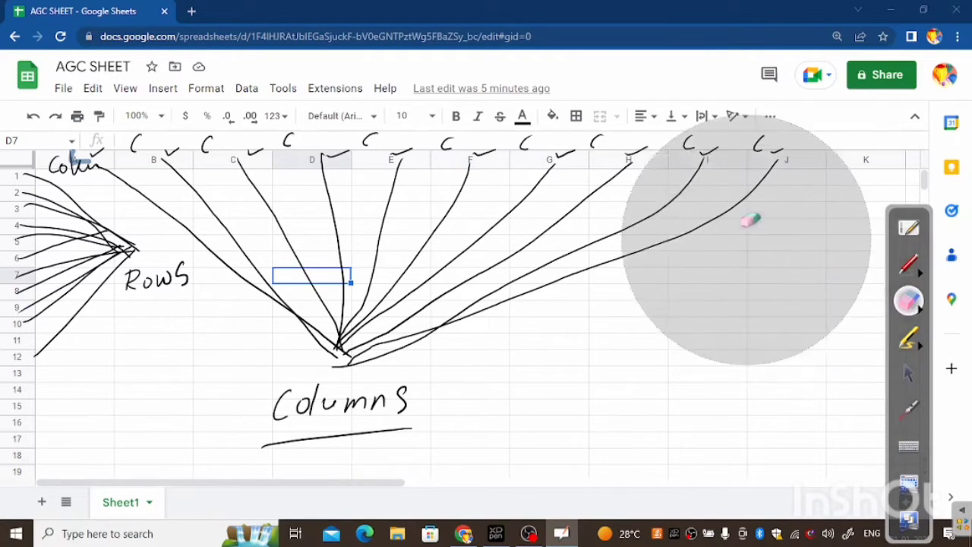
mouse_move(749, 217)
left_mouse_down()
mouse_move(805, 189)
mouse_move(209, 221)
mouse_move(136, 322)
mouse_move(456, 314)
left_mouse_up()
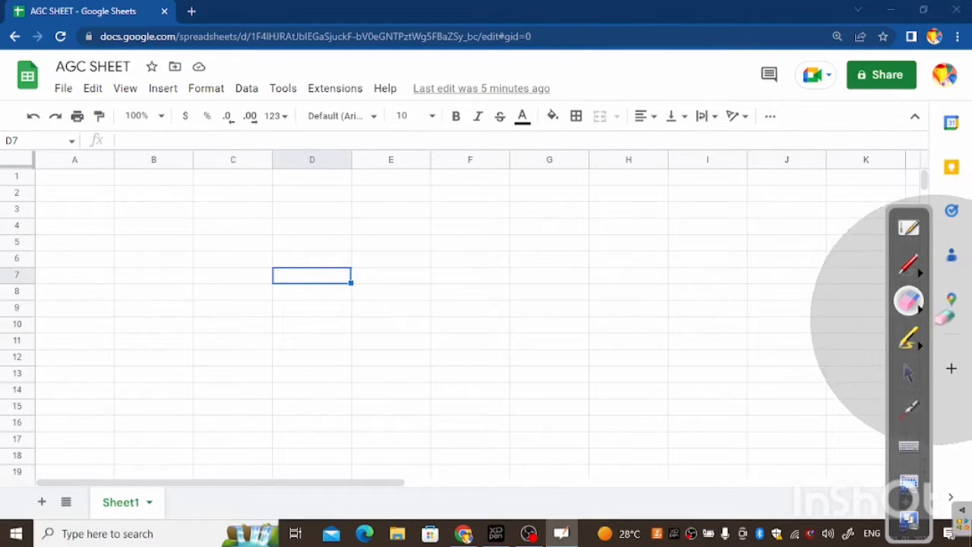
left_click(909, 374)
Step: Select cell A3 and move the selection cell by cell around the grid, ending on cell B3
left_click(74, 210)
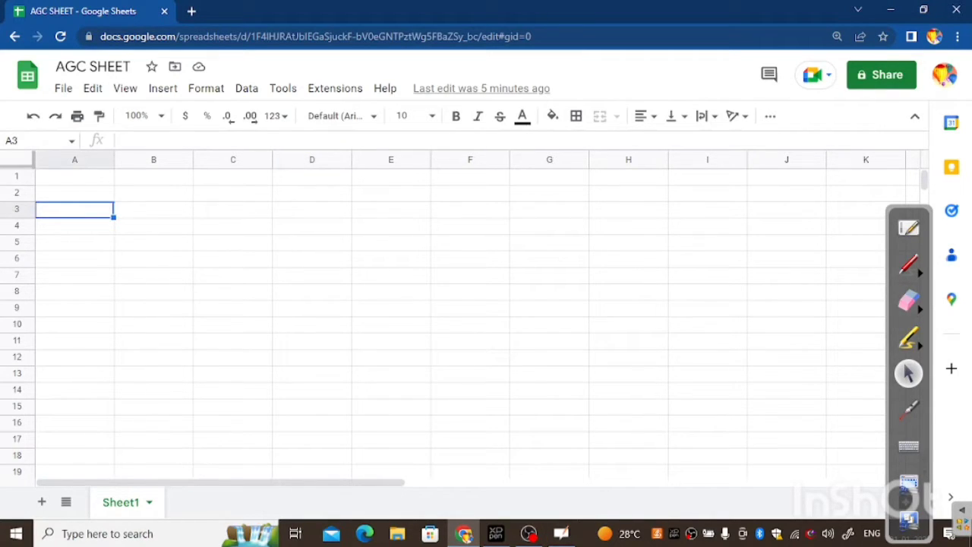
key("Right")
key("Down")
key("Down")
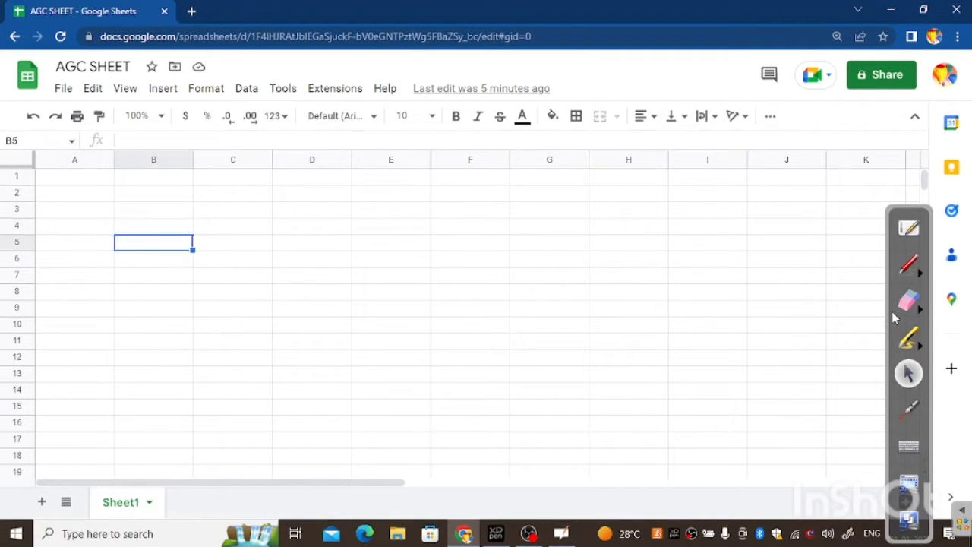
key("Right")
key("Right")
key("Right")
key("Right")
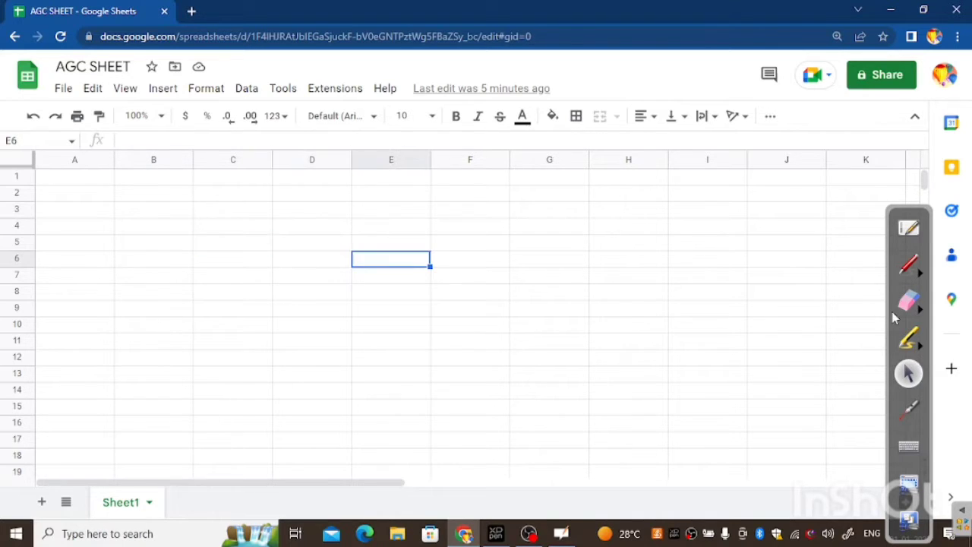
key("Down")
key("Down")
key("Down")
key("Down")
key("Right")
key("Up")
key("Up")
key("Up")
key("Down")
key("Down")
key("Down")
key("Down")
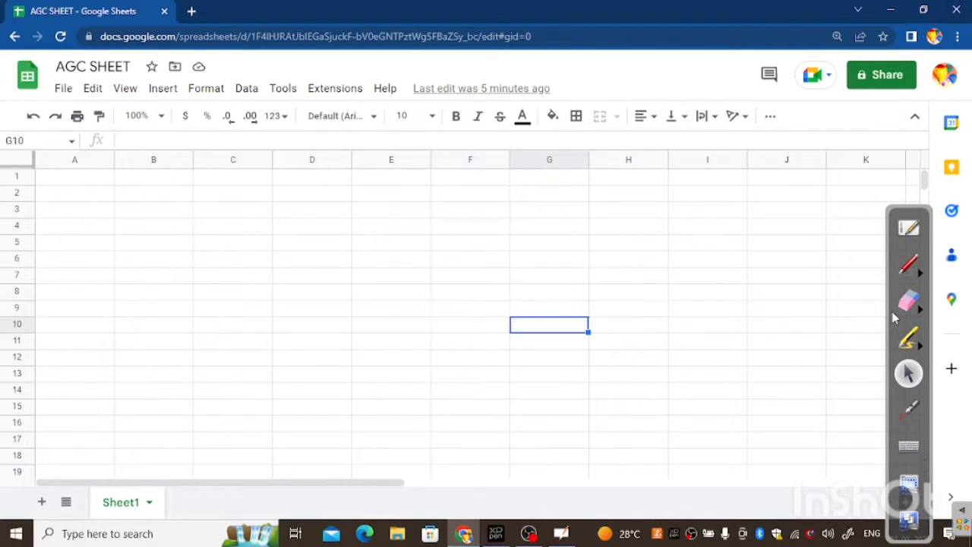
key("Right")
key("Up")
key("Up")
key("Up")
key("Up")
key("Up")
key("Left")
key("Down")
key("Down")
key("Left")
key("Left")
key("Down")
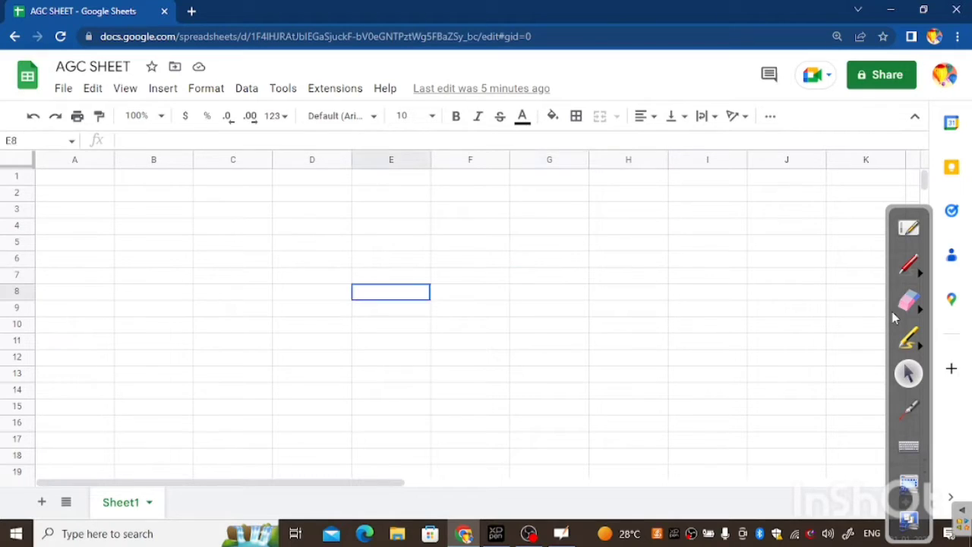
key("Left")
key("Left")
key("Up")
key("Left")
key("Left")
key("Up")
key("Up")
key("Up")
key("Right")
key("Right")
key("Down")
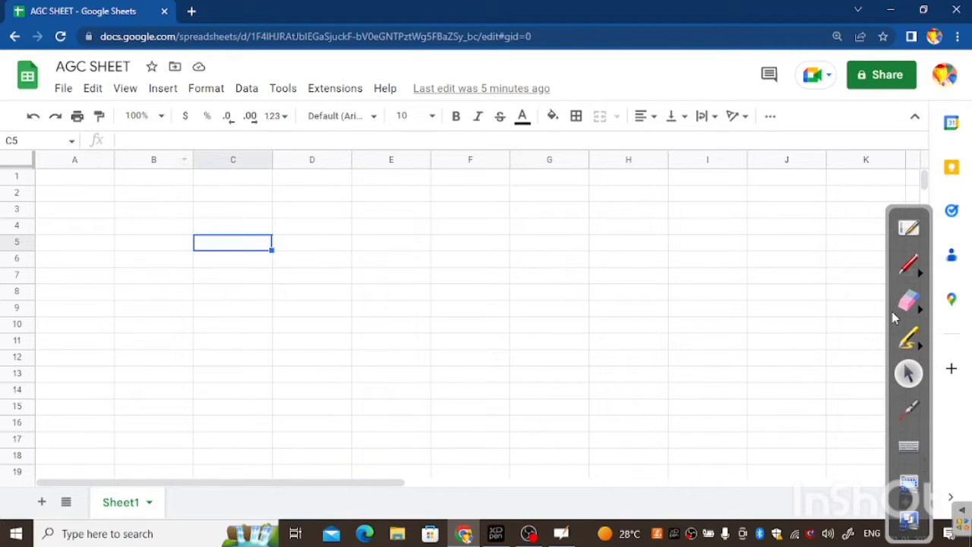
key("Left")
key("Up")
key("Up")
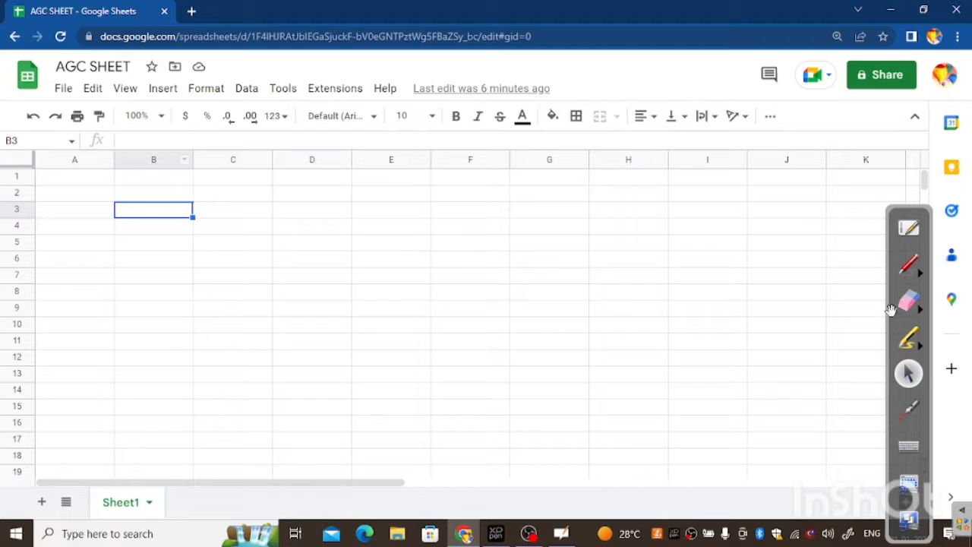
Step: Handwrite "B colums" and "3 Row" with the pen beside cell B3, and circle the letter and number together
left_click(918, 270)
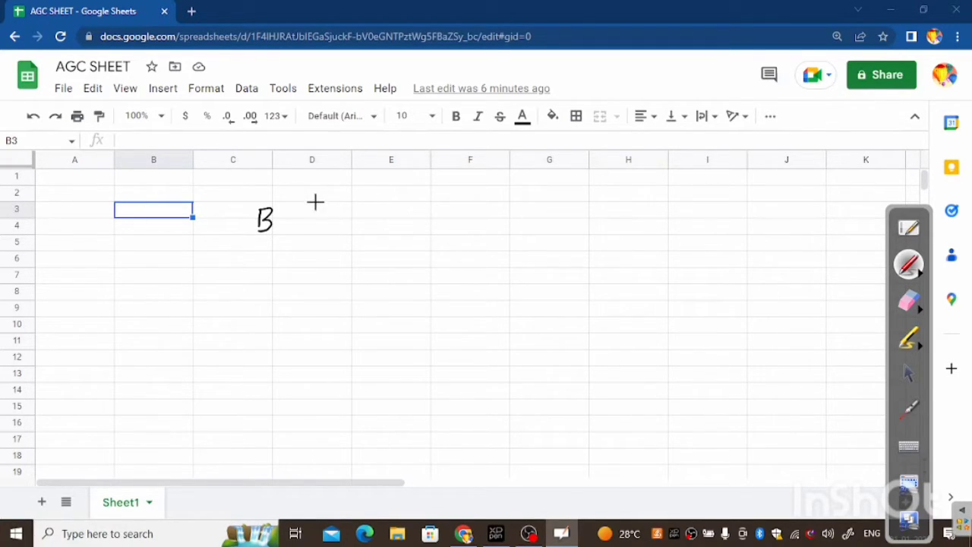
left_click_drag(289, 218, 291, 230)
mouse_move(299, 221)
left_mouse_down()
mouse_move(302, 230)
mouse_move(300, 221)
left_mouse_up()
mouse_move(312, 207)
left_mouse_down()
mouse_move(305, 232)
mouse_move(350, 229)
left_mouse_up()
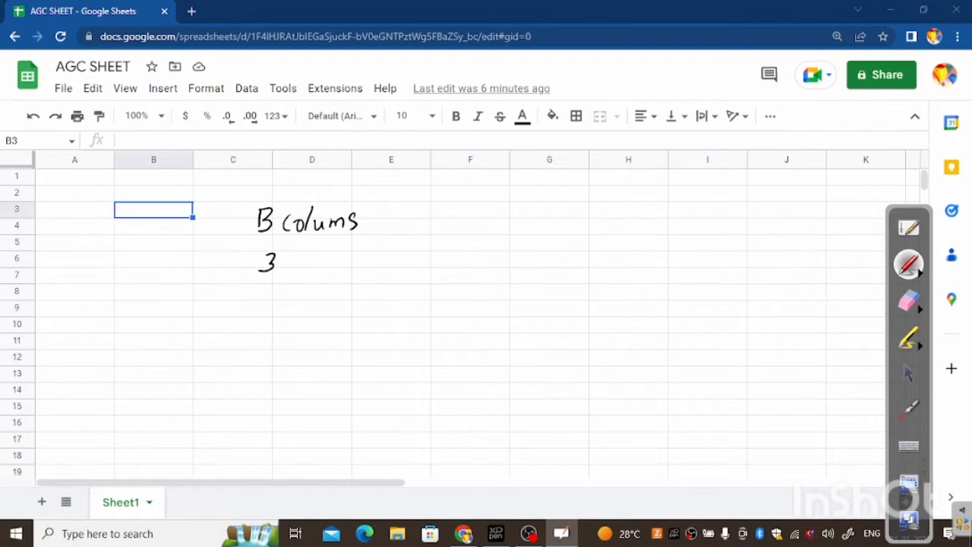
left_click_drag(289, 255, 307, 267)
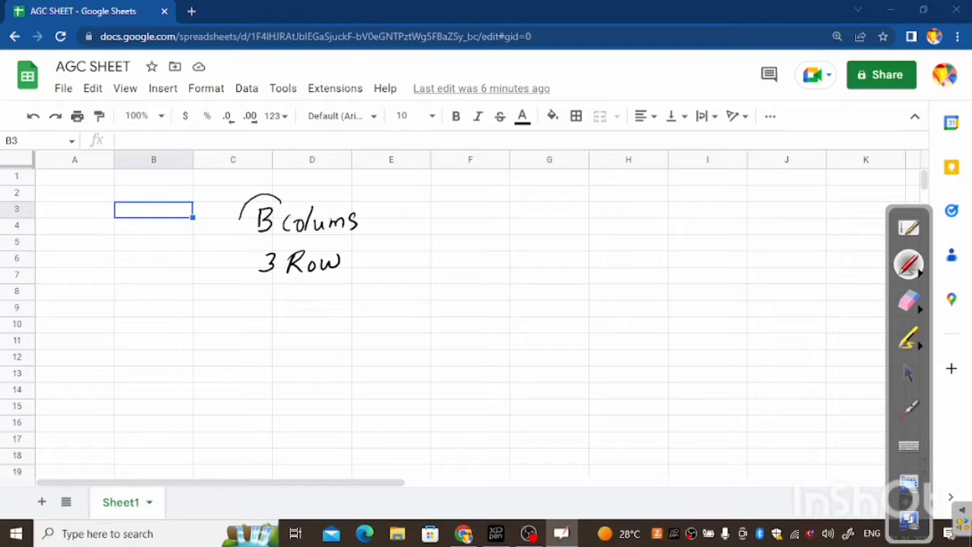
mouse_move(239, 221)
left_mouse_down()
mouse_move(254, 295)
mouse_move(281, 221)
left_mouse_up()
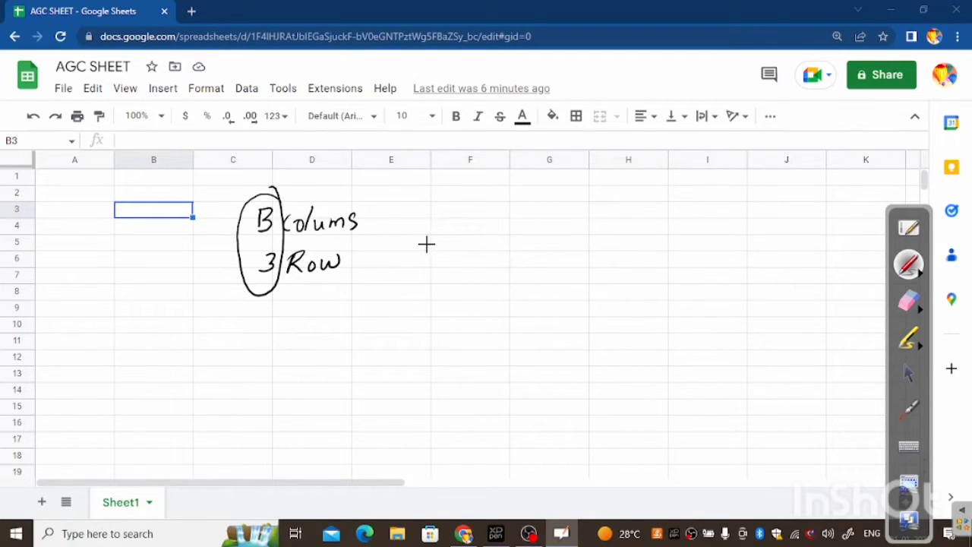
Step: Handwrite "B3" near cell F5, and circle the active cell reference with an arrow leading to the circled notes
mouse_move(428, 233)
left_mouse_down()
mouse_move(427, 259)
mouse_move(435, 247)
mouse_move(461, 244)
mouse_move(449, 260)
left_mouse_up()
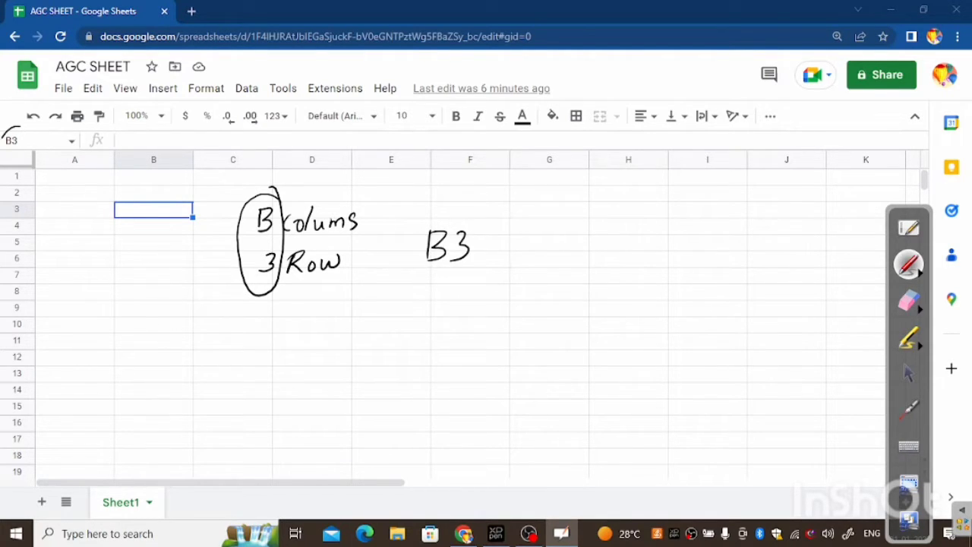
mouse_move(2, 137)
left_mouse_down()
mouse_move(40, 125)
mouse_move(8, 120)
mouse_move(215, 178)
left_mouse_up()
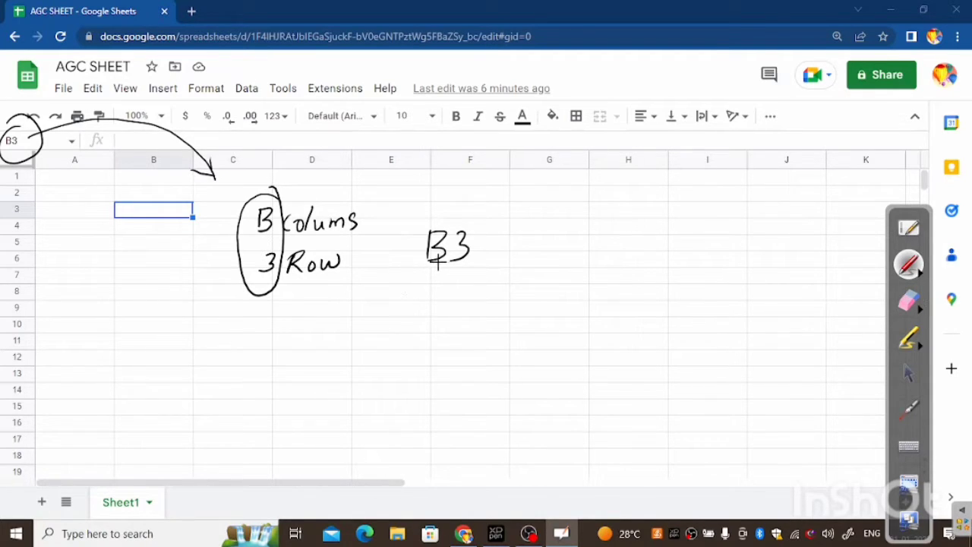
Step: Draw an arrow from the B of "B3" to the label "Column" and one from the 3 to "Row"
left_click_drag(433, 260, 427, 288)
mouse_move(409, 307)
left_mouse_down()
mouse_move(411, 331)
mouse_move(418, 319)
mouse_move(427, 329)
left_mouse_up()
left_click_drag(430, 317, 483, 331)
mouse_move(466, 256)
left_mouse_down()
mouse_move(515, 267)
mouse_move(505, 291)
mouse_move(523, 295)
left_mouse_up()
left_click_drag(524, 268, 543, 292)
left_click_drag(553, 278, 550, 280)
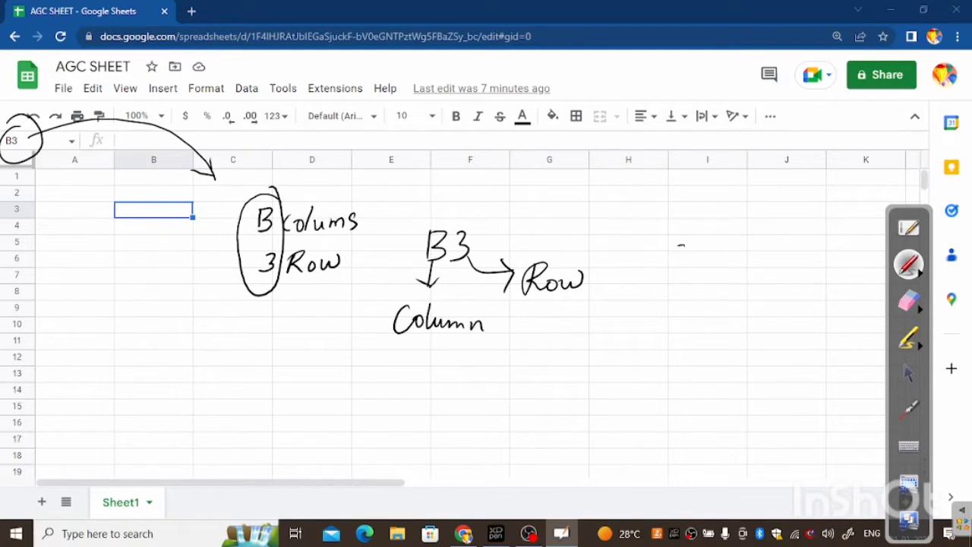
Step: Handwrite and circle "C5" near column I, with arrows from its letter to "Column" and from its number to "Row"
mouse_move(680, 245)
left_mouse_down()
mouse_move(657, 269)
mouse_move(682, 280)
left_mouse_up()
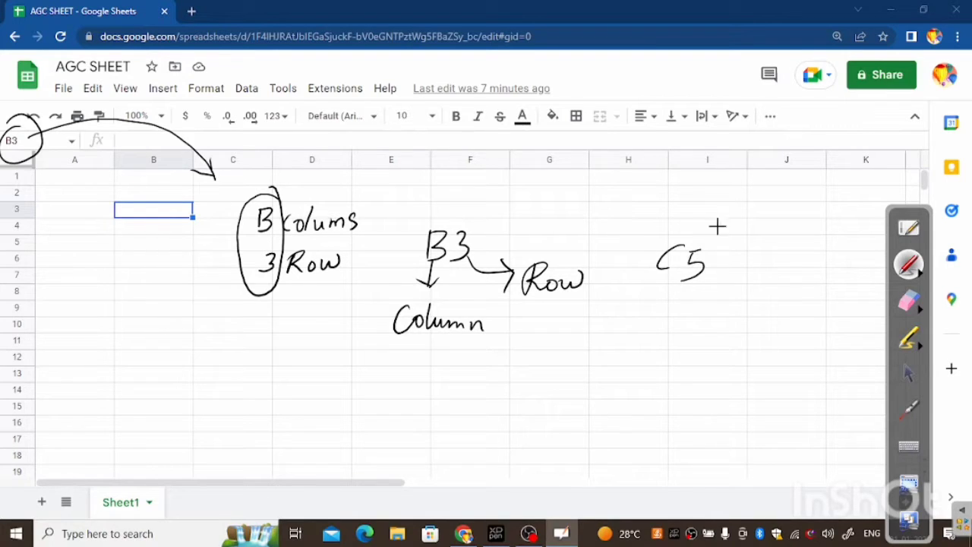
mouse_move(717, 224)
left_mouse_down()
mouse_move(636, 263)
mouse_move(645, 323)
left_mouse_up()
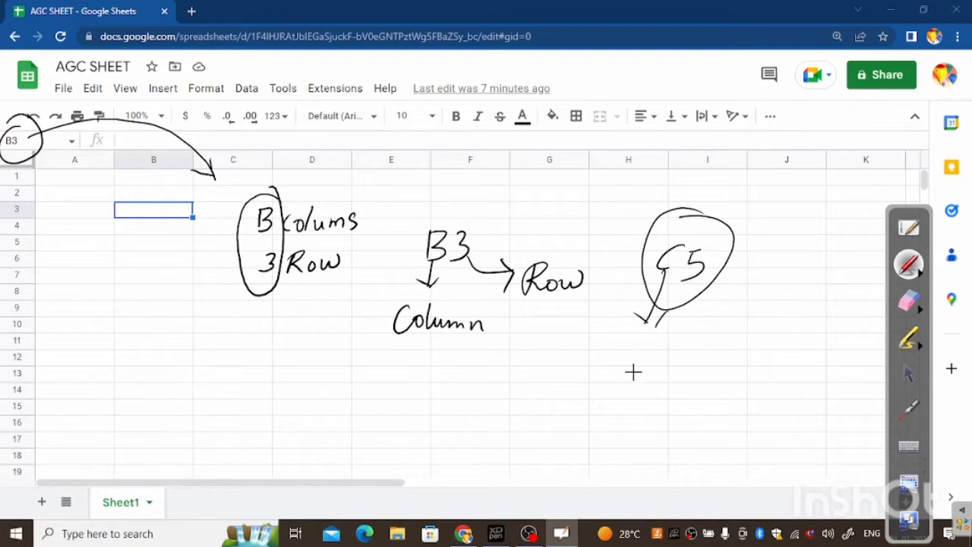
mouse_move(602, 360)
left_mouse_down()
mouse_move(596, 391)
mouse_move(614, 372)
left_mouse_up()
left_click_drag(624, 354, 629, 392)
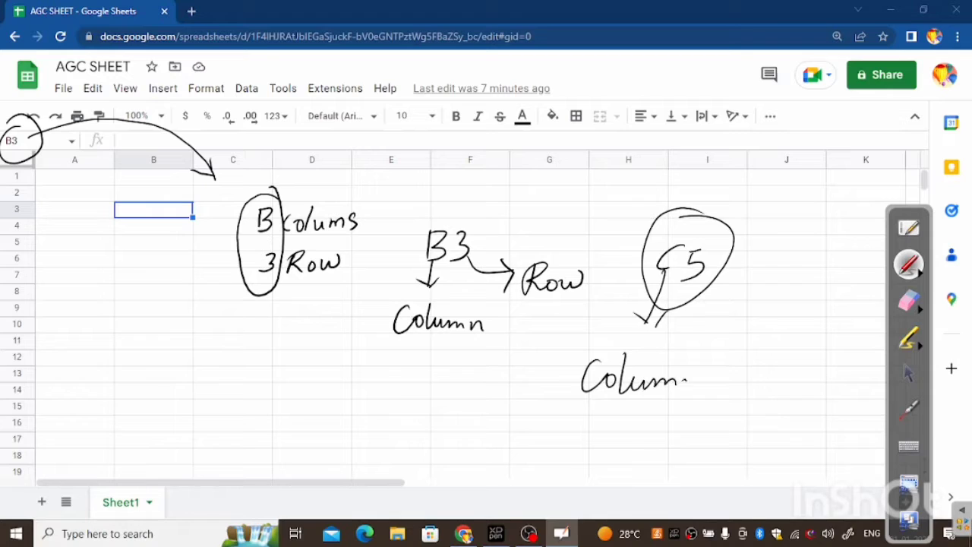
left_click_drag(697, 270, 738, 314)
left_click_drag(721, 367, 785, 341)
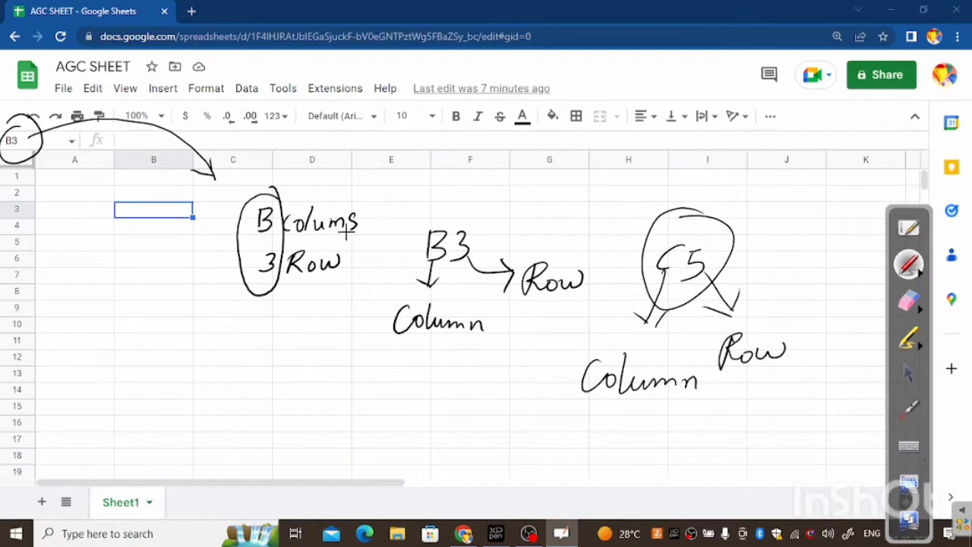
Step: Tick the column C header, write "c5" in cell C5, and draw lines to it from column C and row 5
left_click_drag(246, 160, 275, 148)
left_click_drag(210, 243, 207, 248)
left_click_drag(223, 161, 223, 222)
left_click_drag(35, 247, 205, 243)
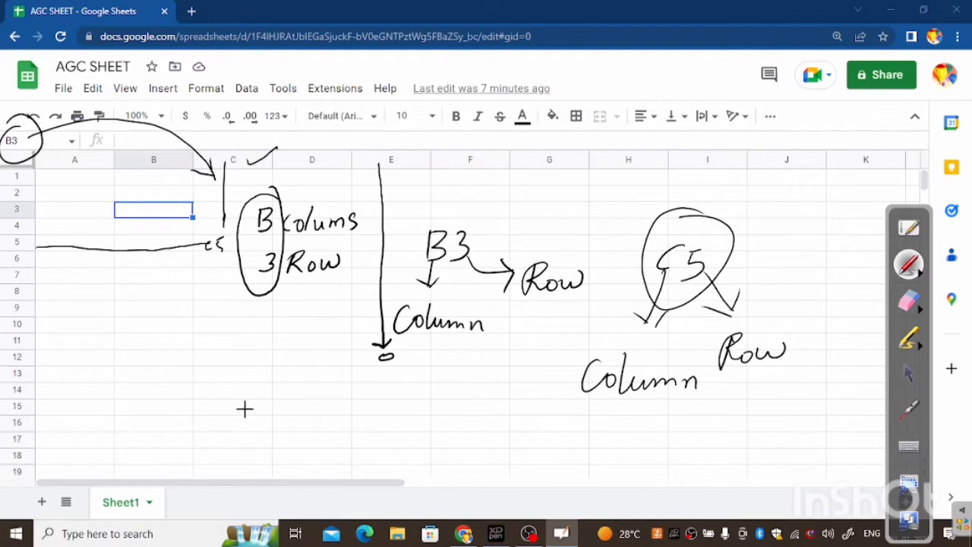
Step: Draw lines along rows 11 and 12 to the mark in column E, and label the marked cell "E12"
left_click_drag(29, 344, 341, 336)
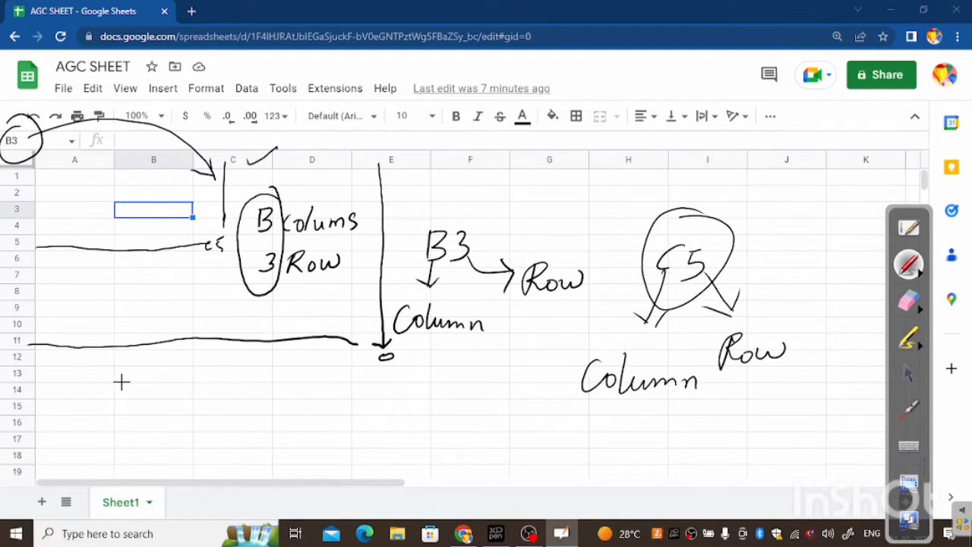
left_click_drag(27, 356, 324, 358)
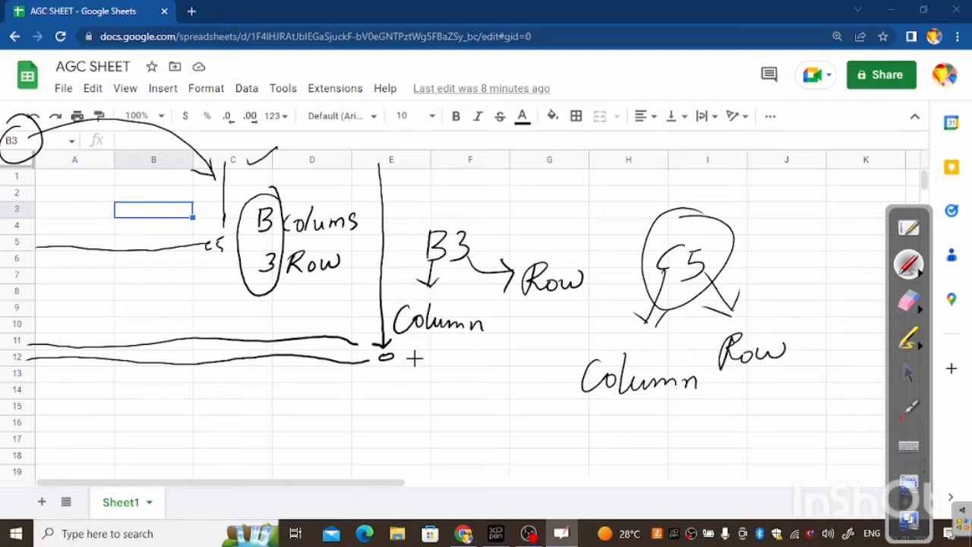
mouse_move(416, 354)
left_mouse_down()
mouse_move(417, 371)
mouse_move(416, 363)
mouse_move(423, 374)
mouse_move(445, 370)
left_mouse_up()
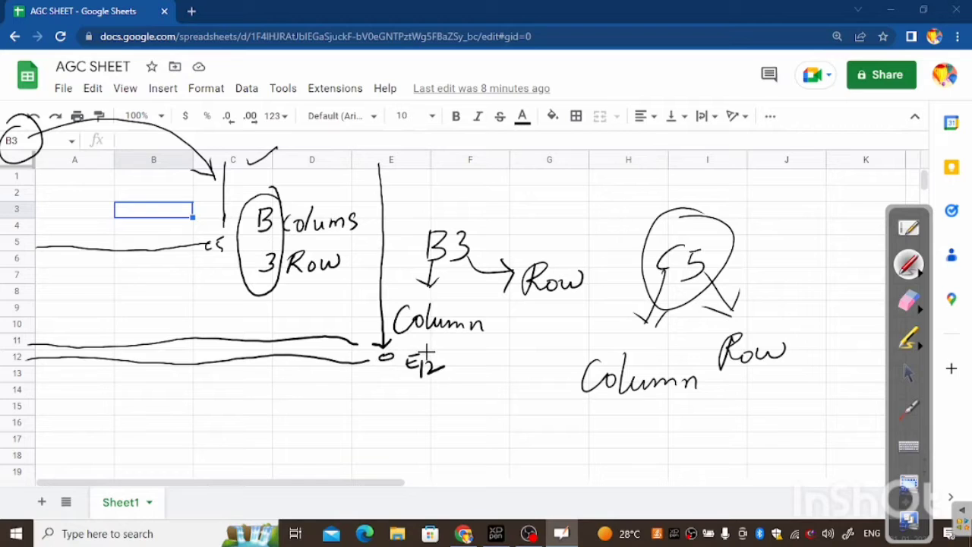
Step: Select cells E12, C5 and B3 in turn to check their references against the handwritten notes
left_click(908, 372)
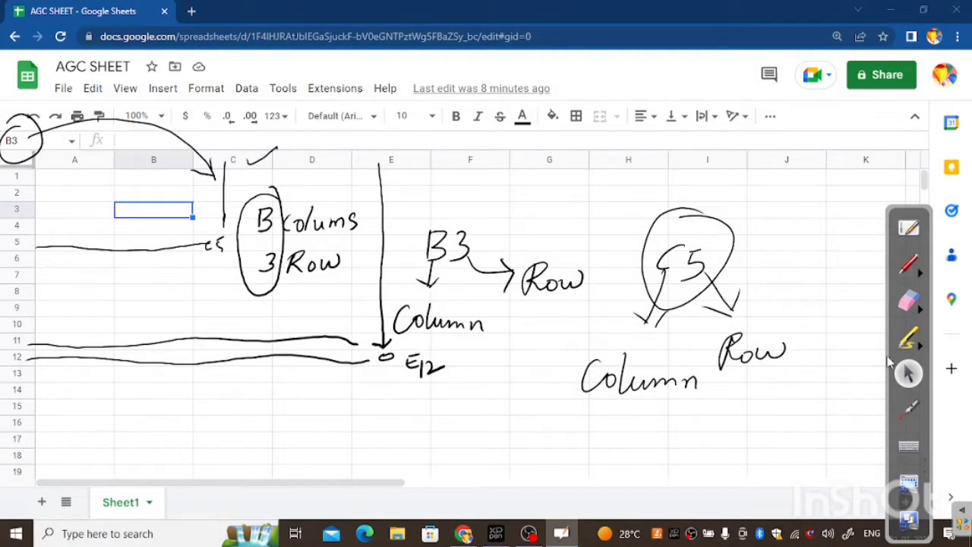
left_click(392, 363)
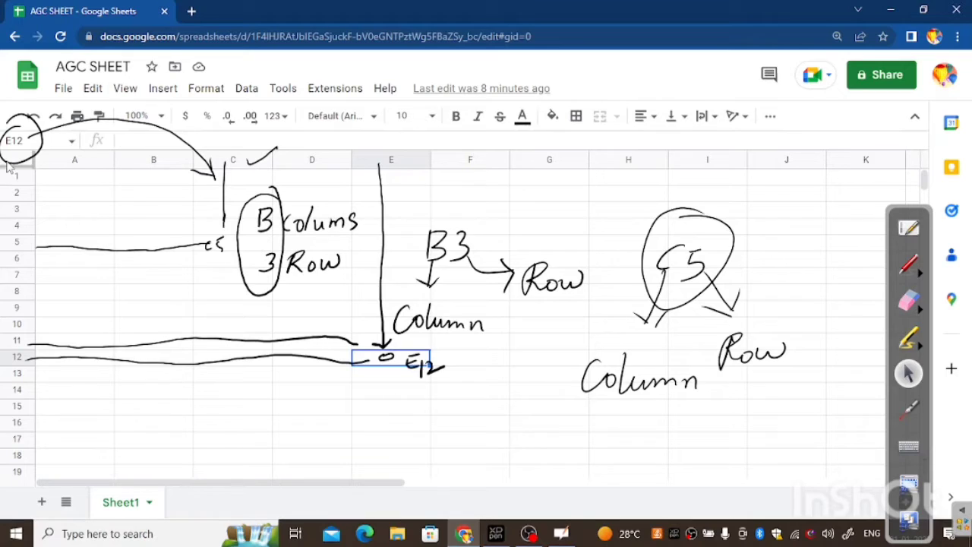
left_click(218, 250)
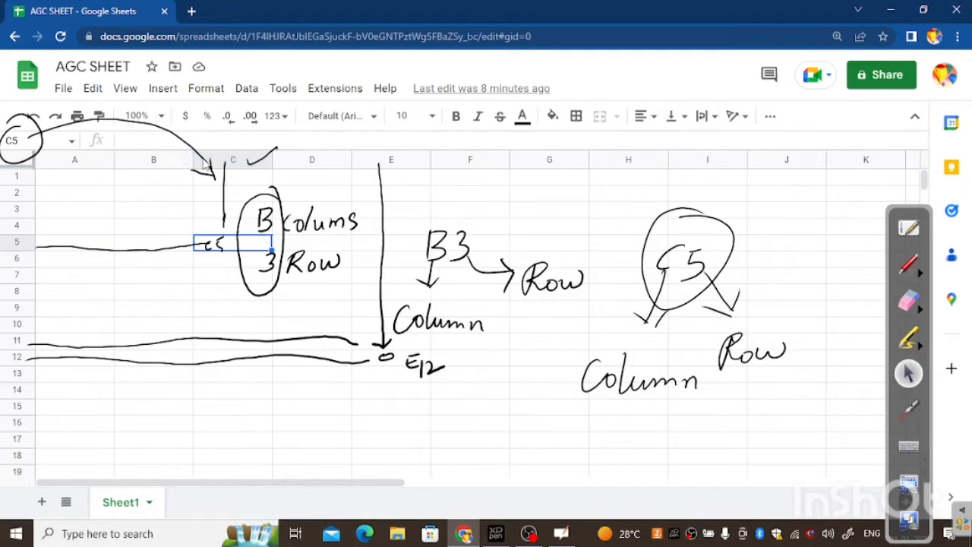
key("Left")
key("Up")
key("Up")
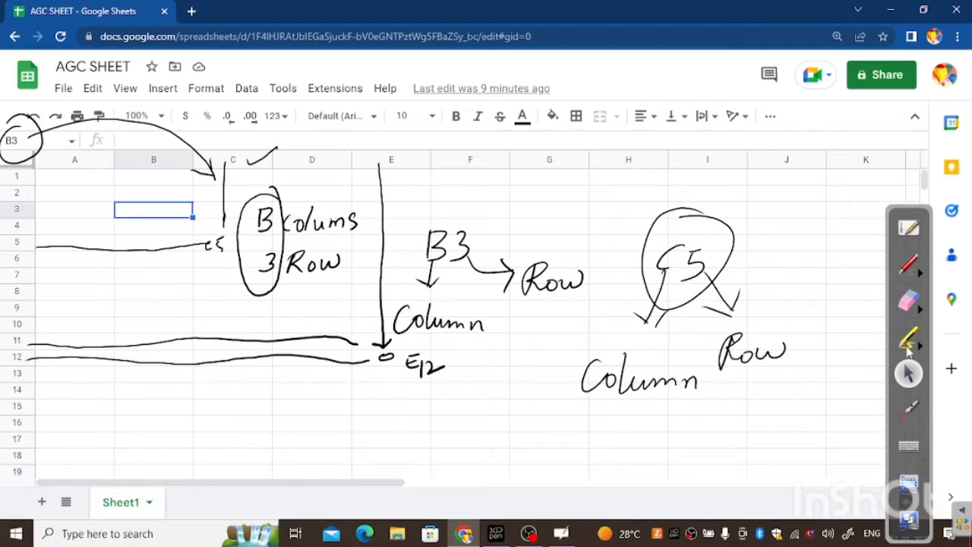
Step: Erase all the handwritten cell reference notes and return to the normal selection pointer
left_click(909, 301)
mouse_move(759, 280)
left_mouse_down()
mouse_move(431, 278)
mouse_move(91, 161)
mouse_move(169, 321)
mouse_move(627, 228)
mouse_move(620, 324)
mouse_move(940, 289)
left_mouse_up()
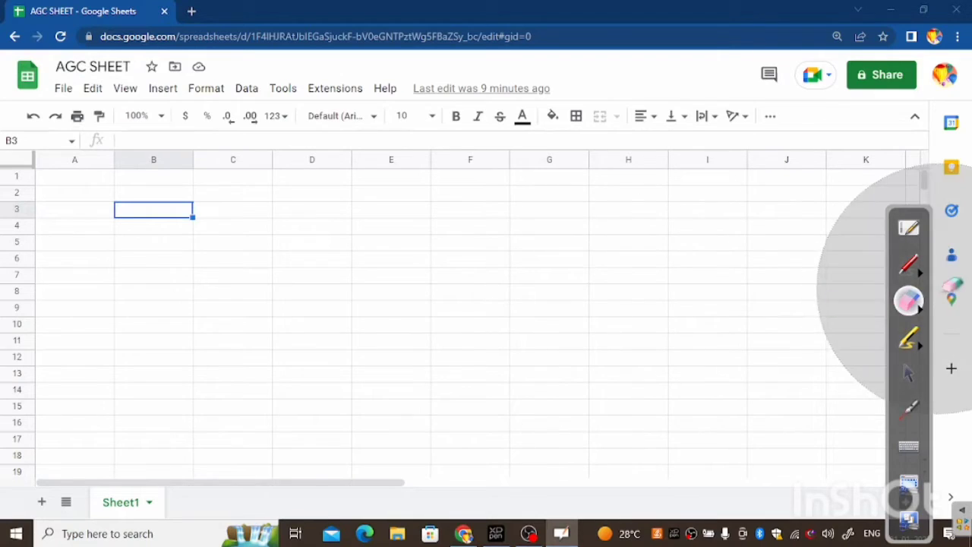
left_click(909, 267)
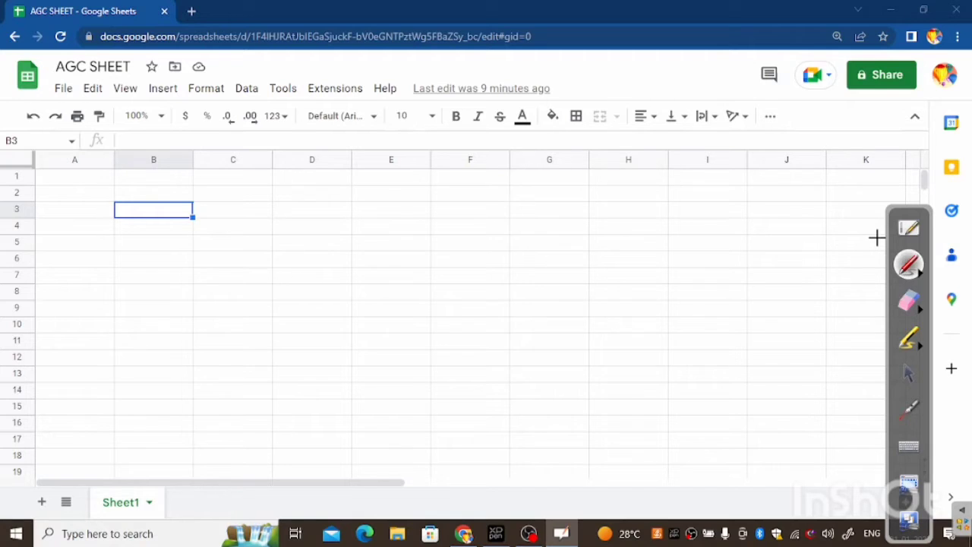
left_click(909, 374)
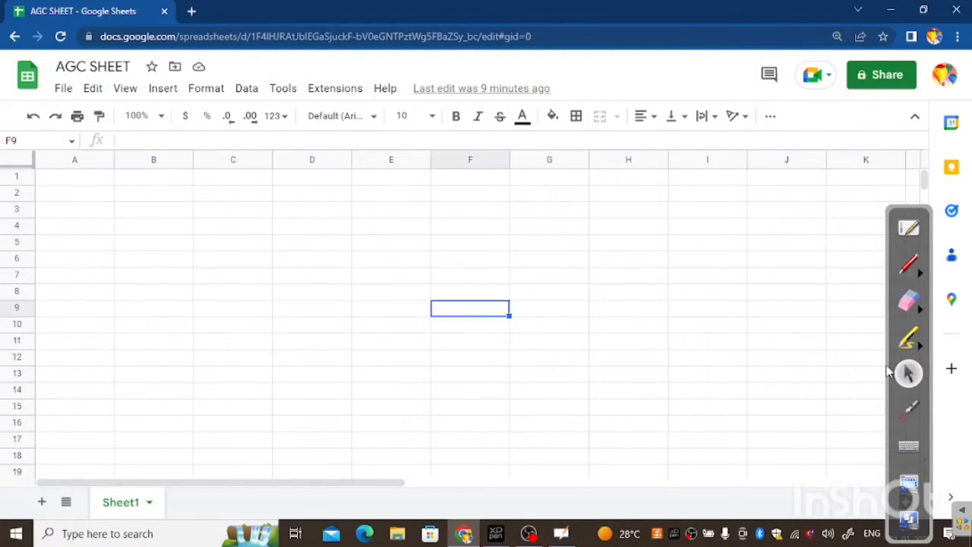
Step: Mark cell C4 with a handwritten asterisk, draw an arrow labelled "Column" to the column C header, and write "C" beside the mark
key("ctrl+plus")
key("ctrl+plus")
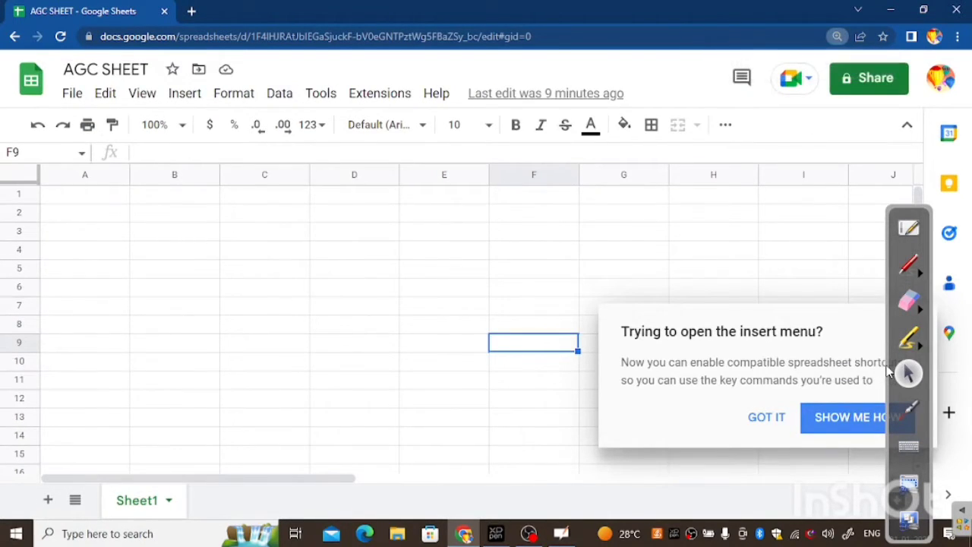
key("Escape")
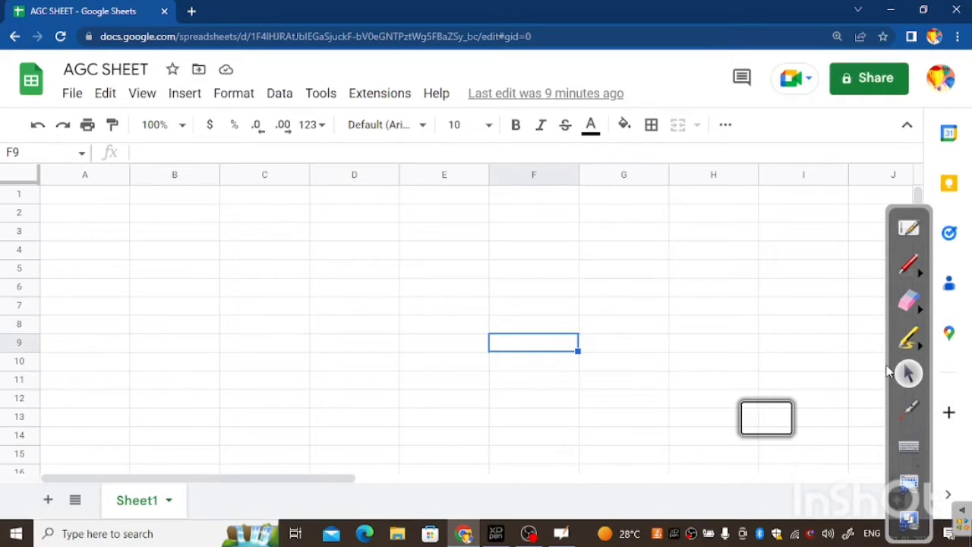
key("ctrl+plus")
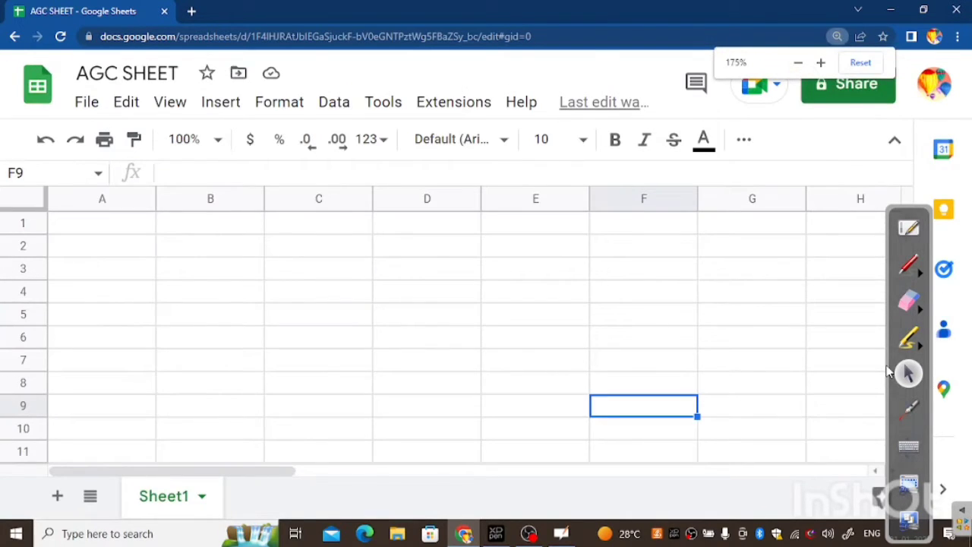
key("ctrl+plus")
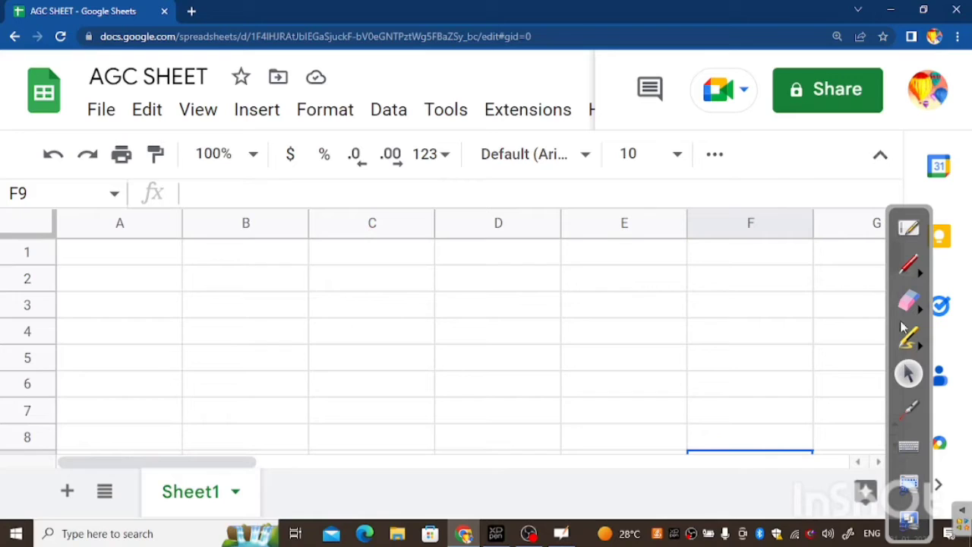
left_click(910, 266)
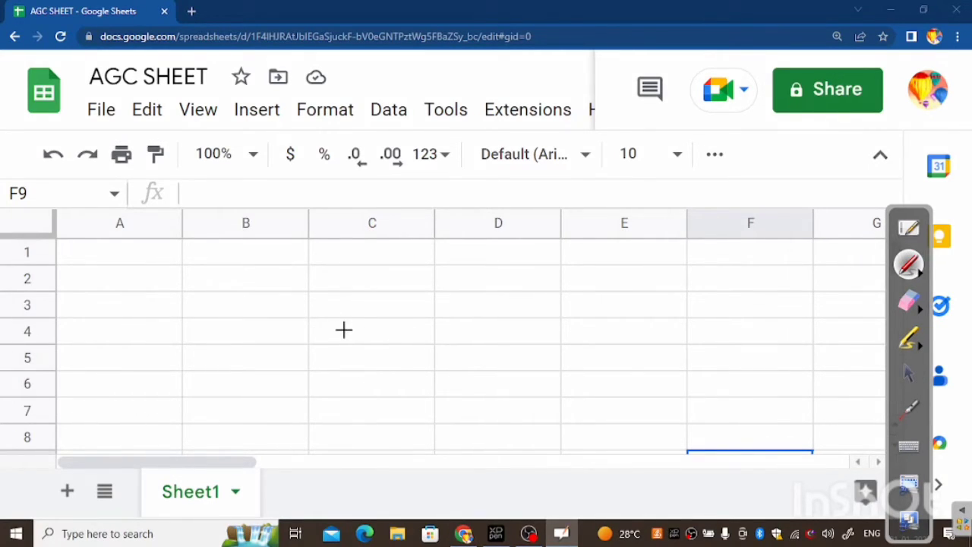
mouse_move(354, 323)
left_mouse_down()
mouse_move(346, 338)
mouse_move(357, 332)
left_mouse_up()
left_click_drag(351, 211, 360, 217)
mouse_move(367, 211)
left_mouse_down()
mouse_move(359, 218)
mouse_move(391, 201)
left_mouse_up()
mouse_move(399, 193)
left_mouse_down()
mouse_move(400, 207)
mouse_move(426, 199)
left_mouse_up()
left_click_drag(382, 325, 381, 339)
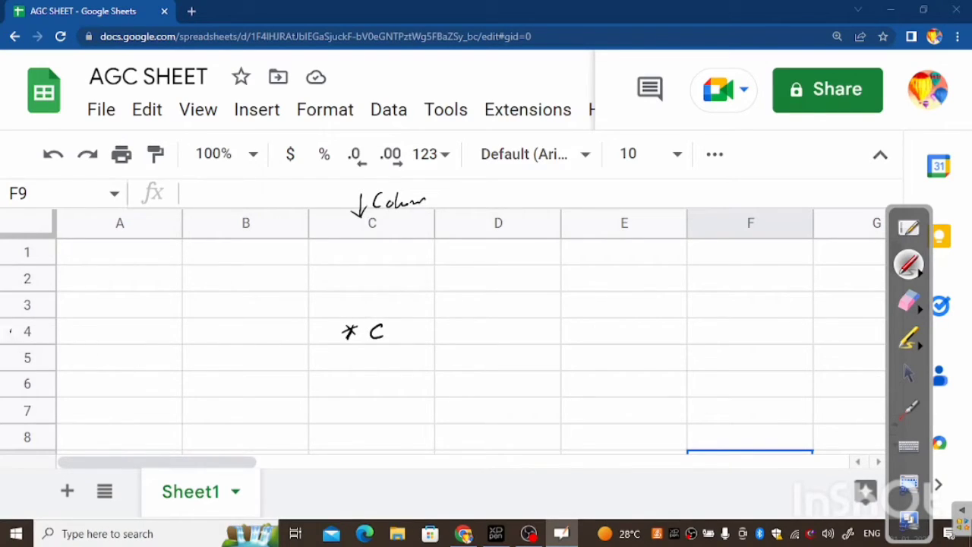
Step: Label row 4 with a handwritten "R" and a dash, and add "4" to complete the reference "C4" beside the asterisk
left_click_drag(35, 333, 49, 331)
left_click_drag(390, 323, 411, 328)
left_click_drag(402, 322, 402, 336)
Step: Mark cell D6 with an asterisk, draw arrows to it from column D and row 6, and write "D" beside the mark
left_click_drag(482, 376, 495, 389)
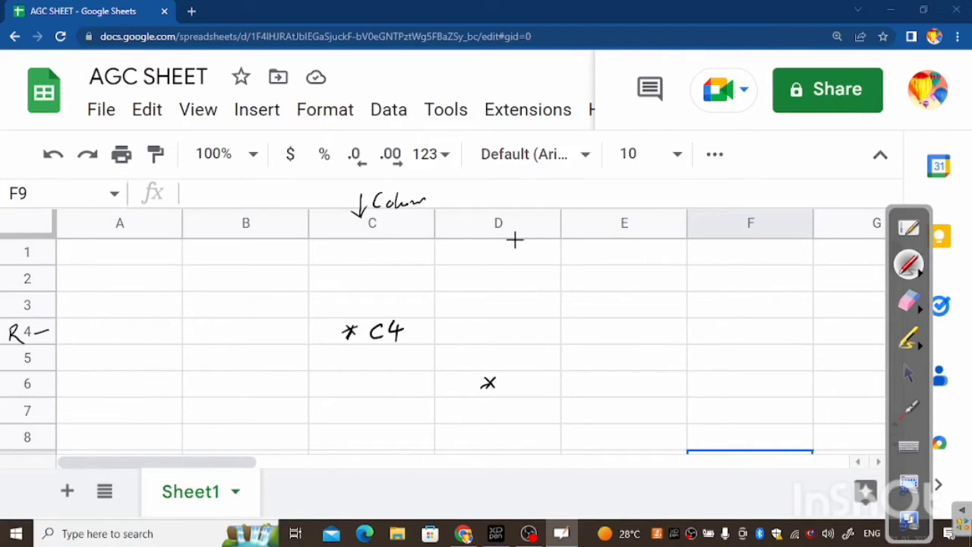
left_click_drag(516, 223, 509, 393)
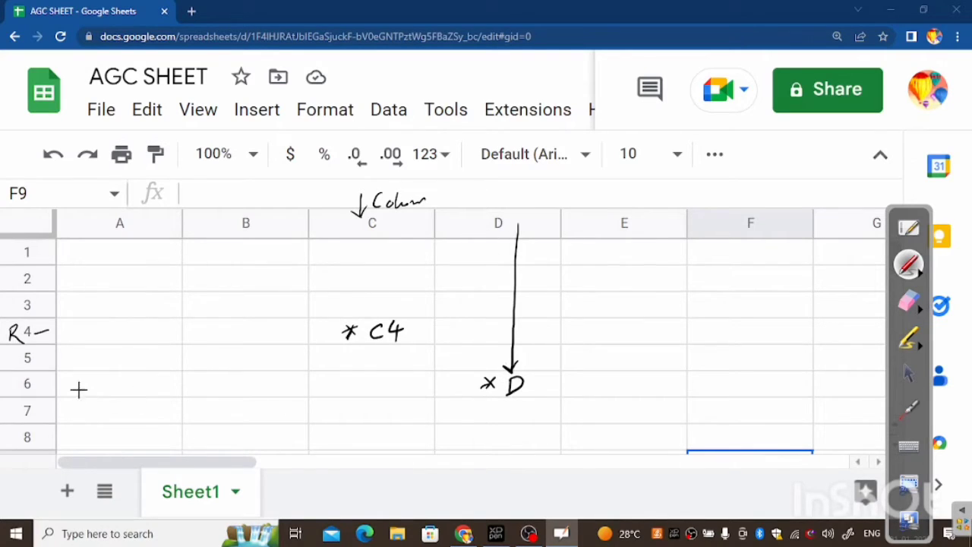
mouse_move(51, 386)
left_mouse_down()
mouse_move(462, 382)
mouse_move(455, 389)
left_mouse_up()
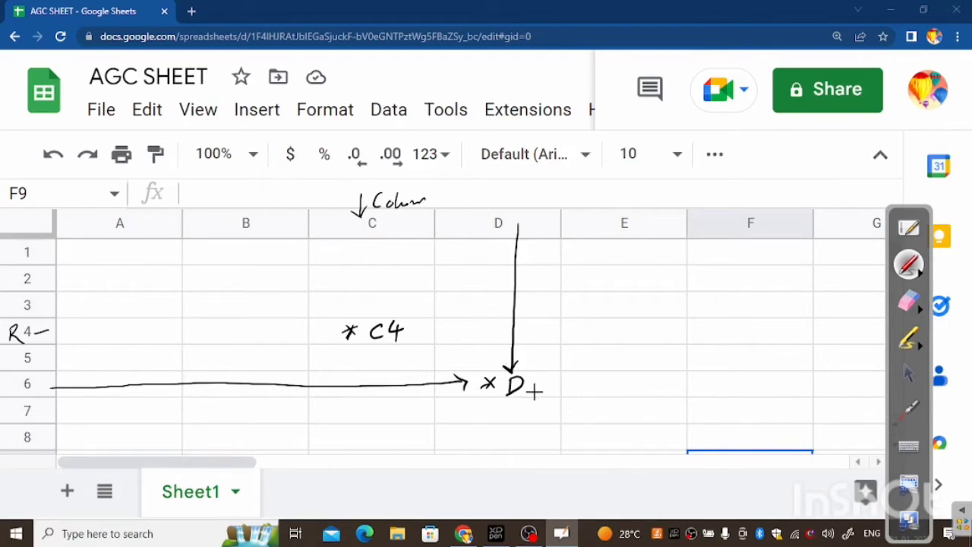
Step: Finish the handwritten D6 label, circle the active cell reference, and draw arrows from it to the C4 and D6 labels
left_click_drag(536, 386, 541, 380)
mouse_move(44, 166)
left_mouse_down()
mouse_move(15, 228)
mouse_move(23, 164)
left_mouse_up()
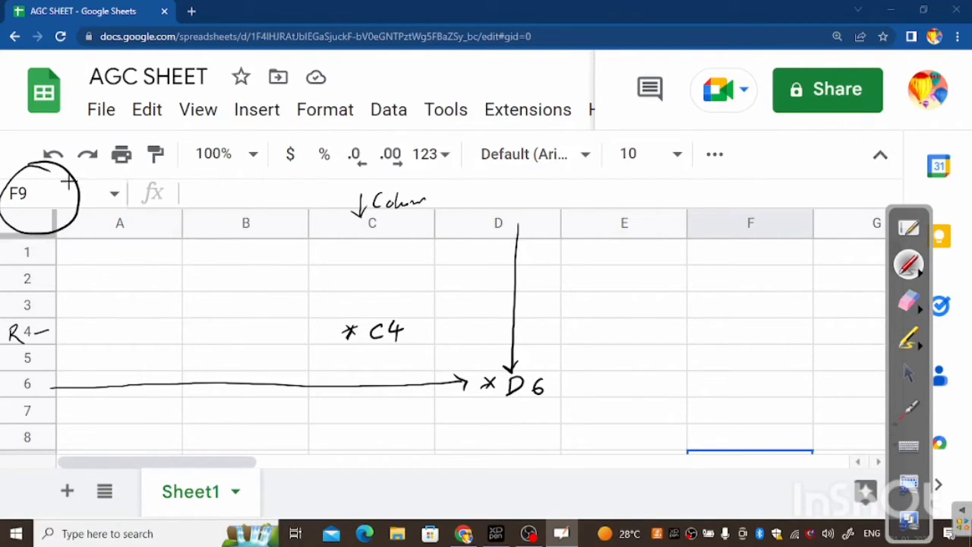
mouse_move(31, 163)
left_mouse_down()
mouse_move(150, 147)
mouse_move(331, 262)
mouse_move(359, 291)
left_mouse_up()
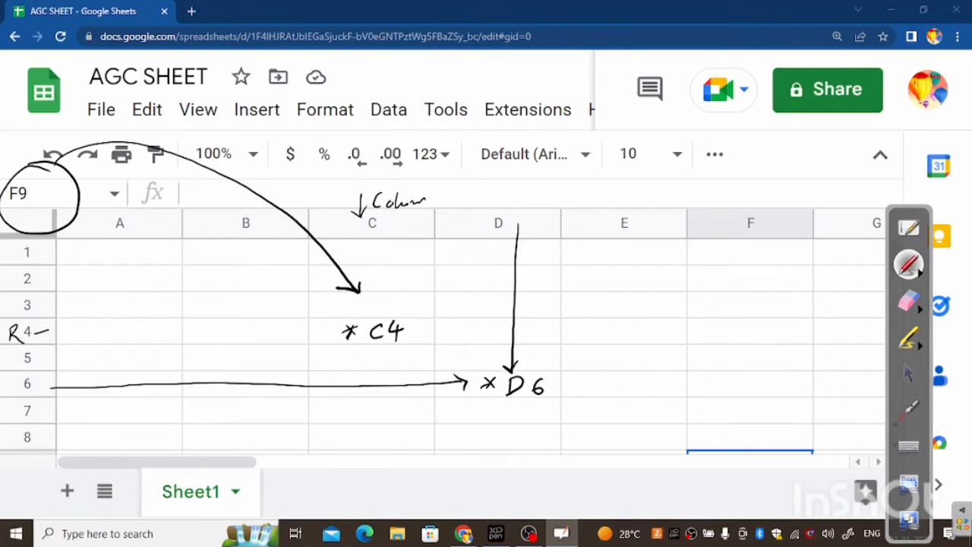
mouse_move(79, 187)
left_mouse_down()
mouse_move(338, 210)
mouse_move(471, 325)
left_mouse_up()
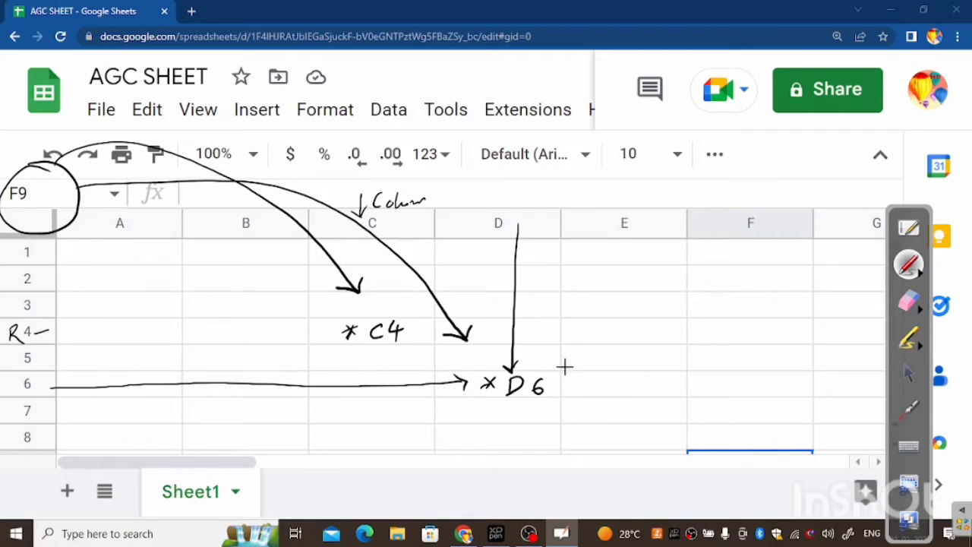
Step: Switch from the pen to the pointer and select cells D6, C4 and D6 again to compare their cell references
left_click(907, 373)
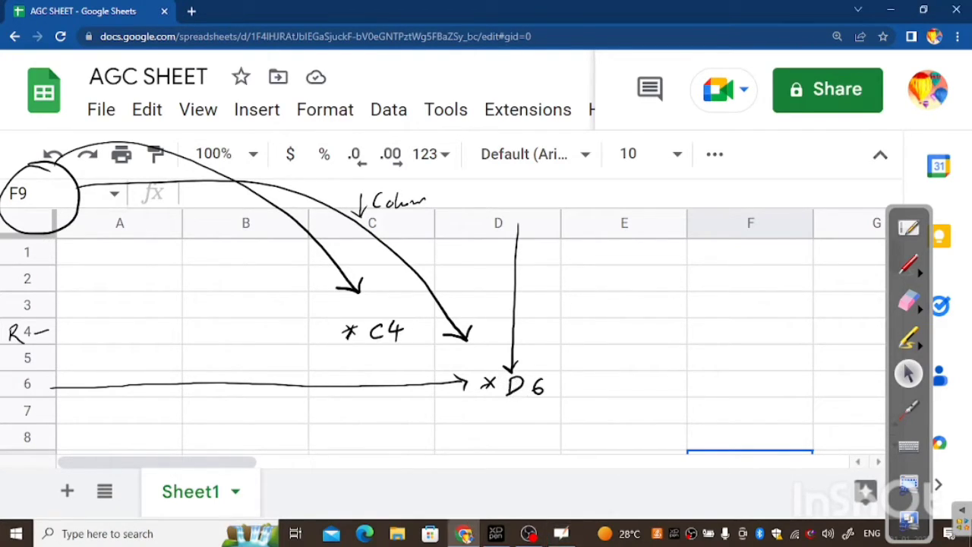
left_click(512, 391)
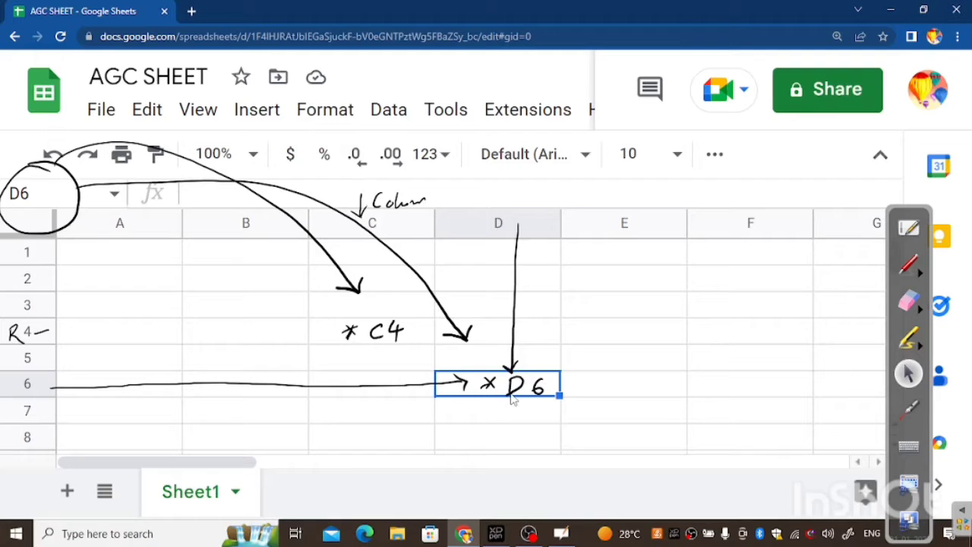
left_click(384, 343)
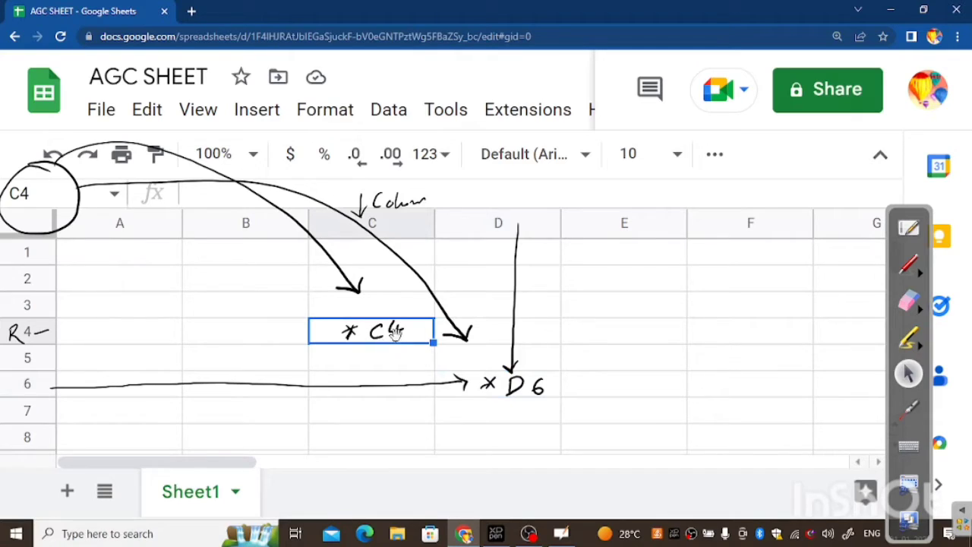
left_click(498, 386)
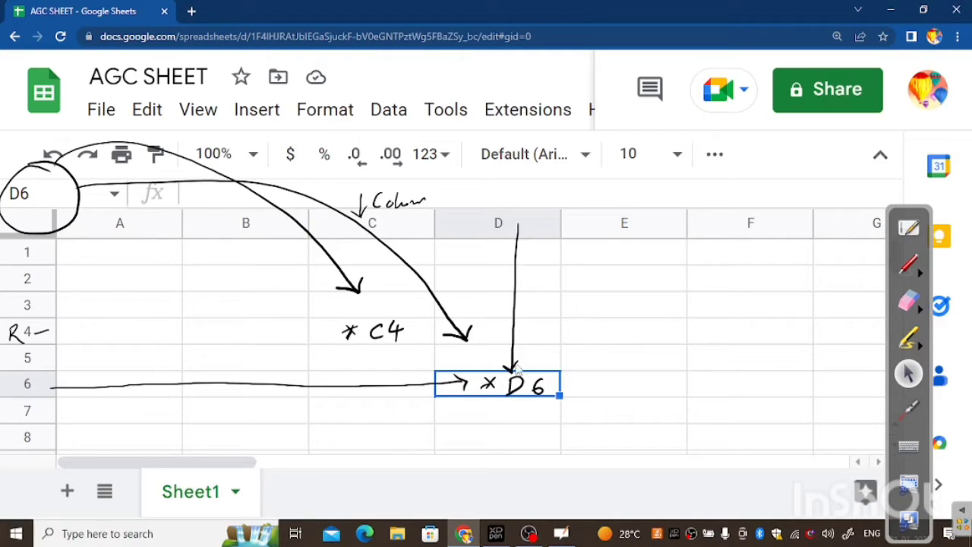
Step: Erase all handwritten annotations from the sheet and return to the pointer
left_click(911, 295)
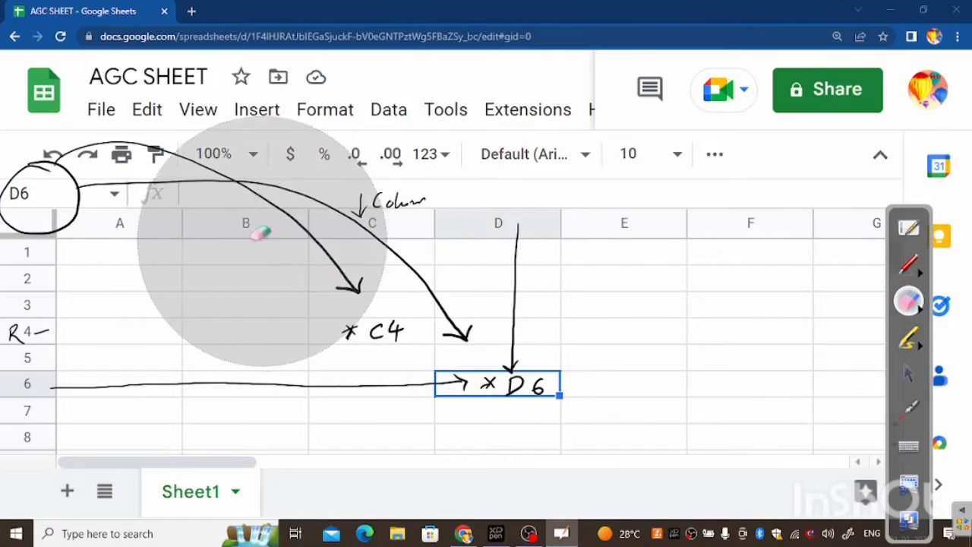
mouse_move(265, 233)
left_mouse_down()
mouse_move(130, 191)
mouse_move(115, 199)
mouse_move(324, 216)
mouse_move(533, 328)
mouse_move(210, 344)
mouse_move(98, 293)
left_mouse_up()
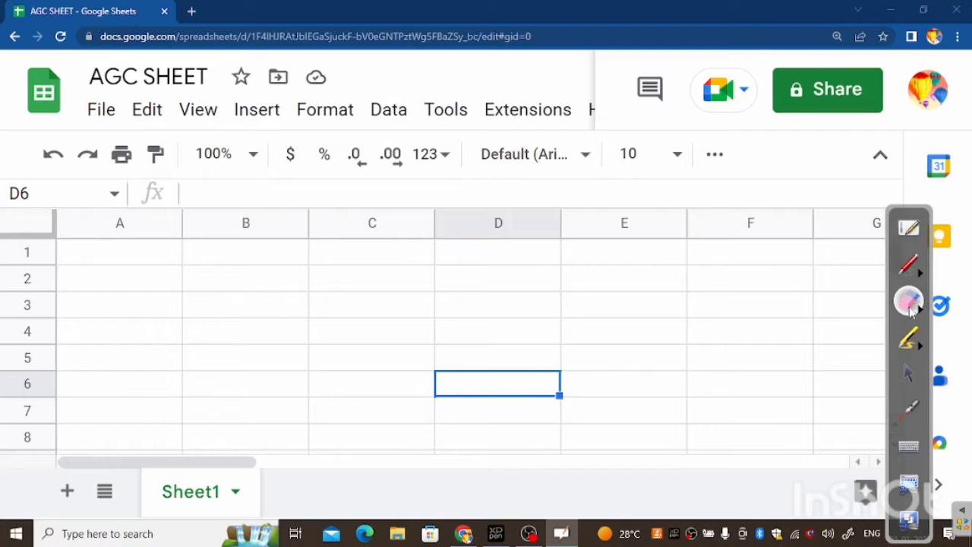
left_click(909, 372)
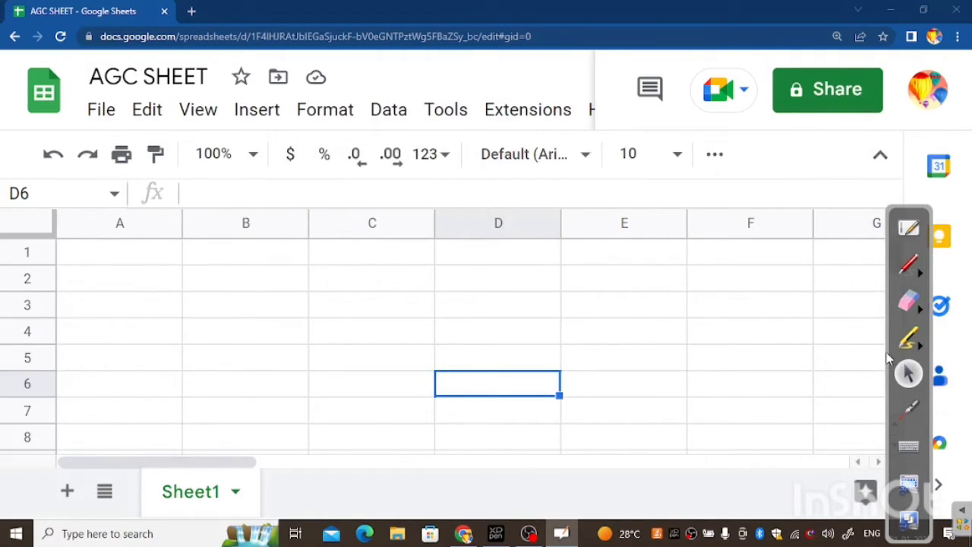
Step: Select cell C4, reduce the page zoom to show columns A to J, and collapse the annotation toolbar at the edge
left_click(372, 332)
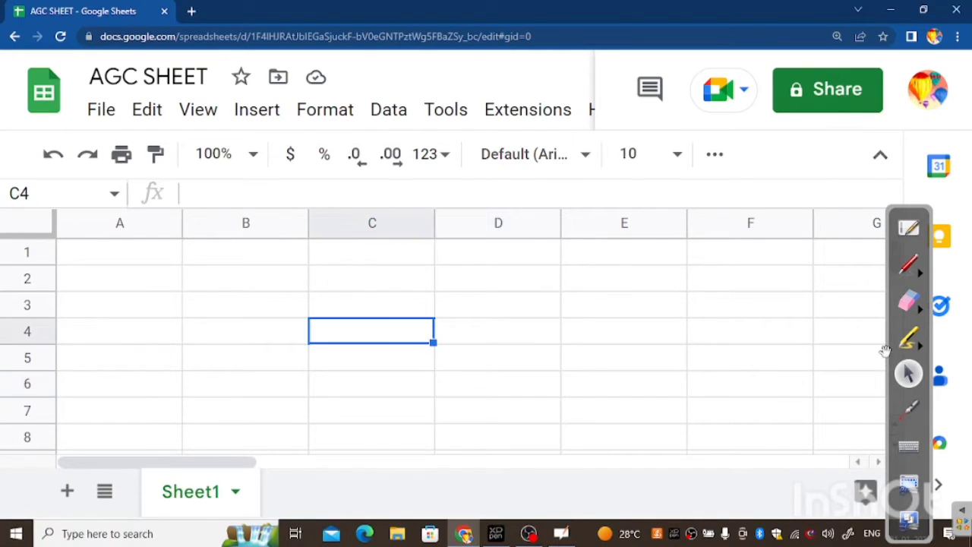
key("ctrl+minus")
key("ctrl+minus")
key("ctrl+minus")
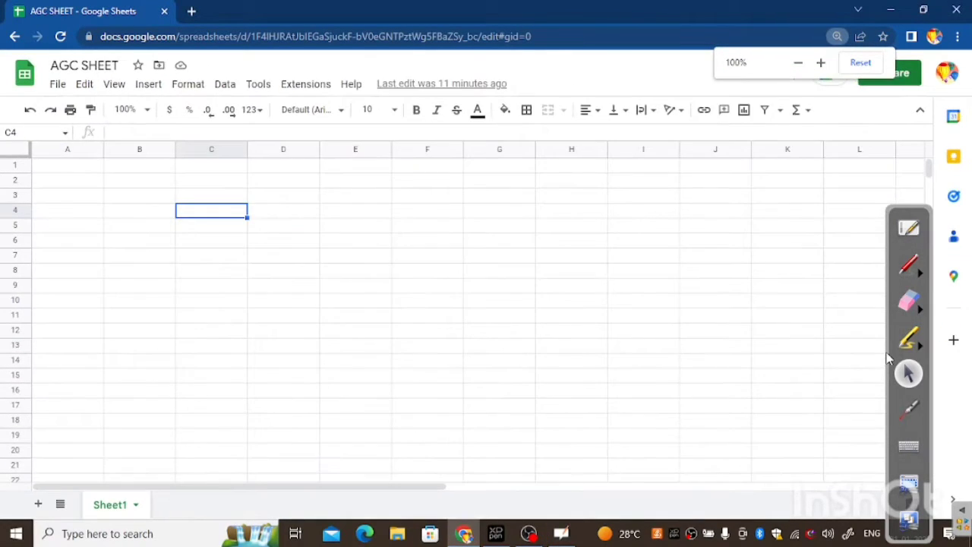
key("ctrl+plus")
key("ctrl+plus")
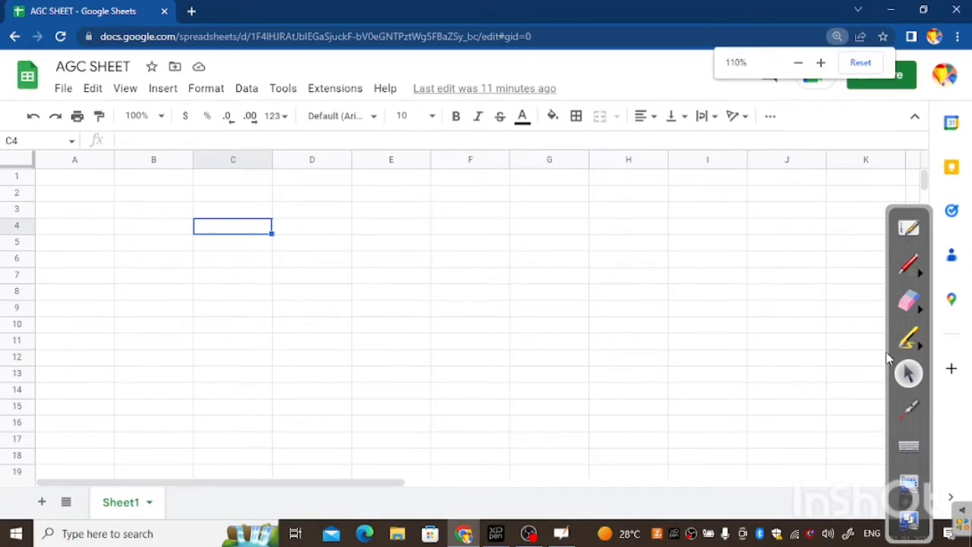
key("ctrl+plus")
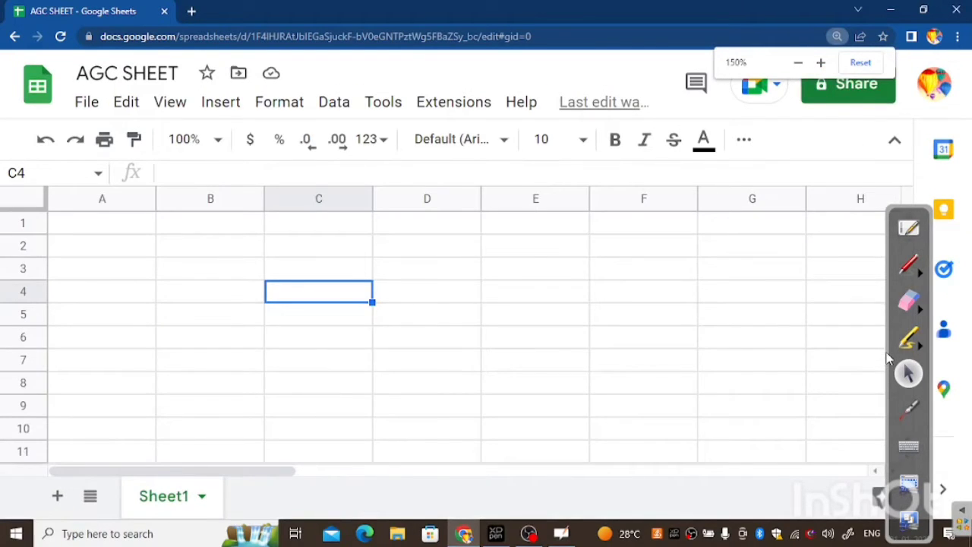
key("ctrl+minus")
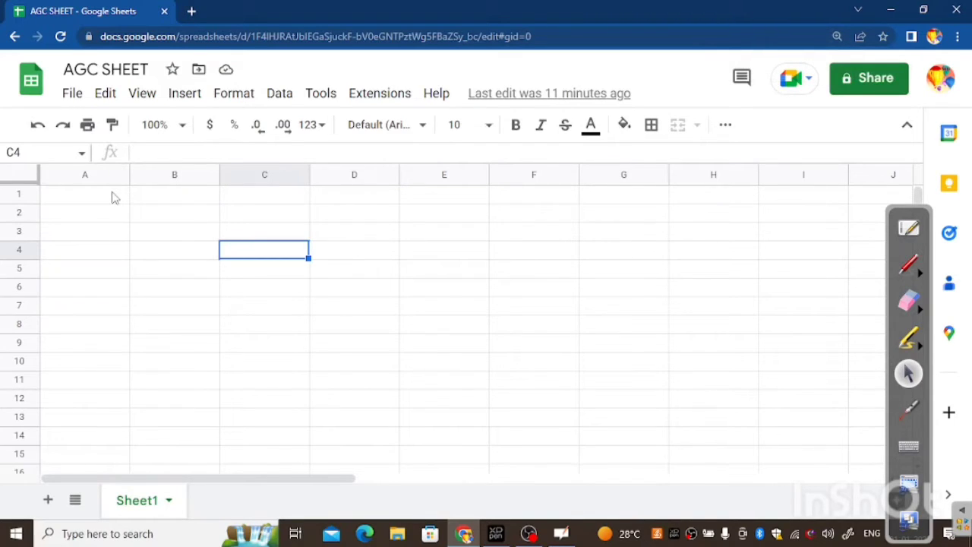
left_click_drag(907, 209, 950, 124)
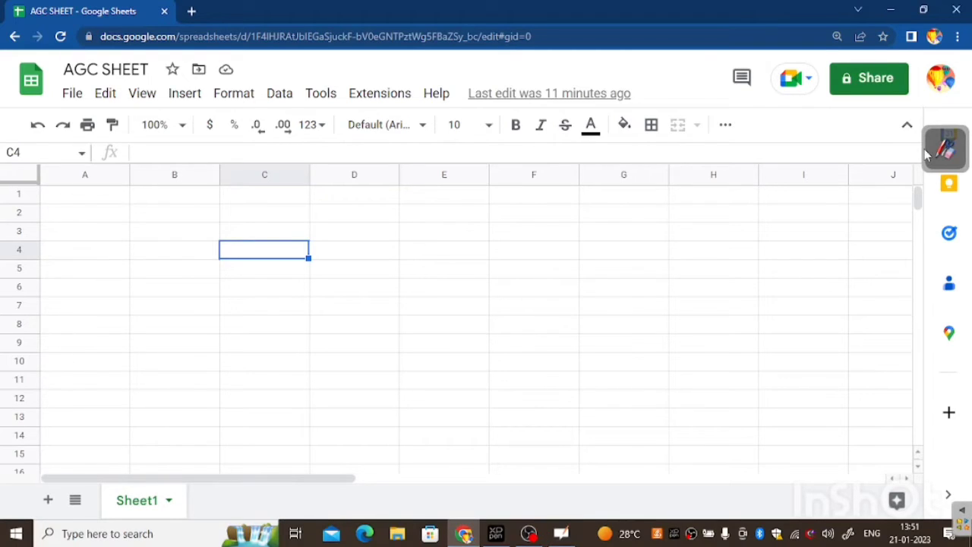
Step: Enter the column headings Name, subject and Marks in cells A1, B1 and C1
key("ctrl+Home")
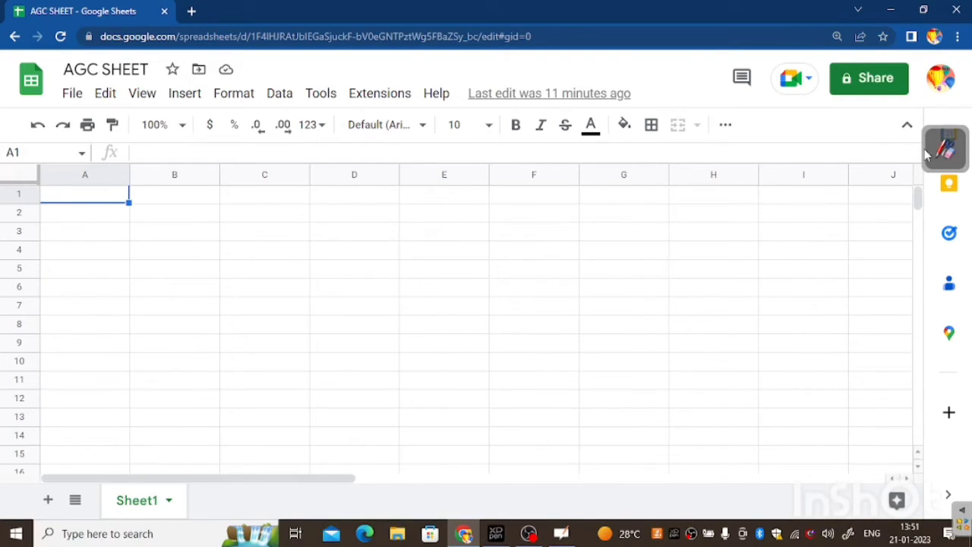
type("N")
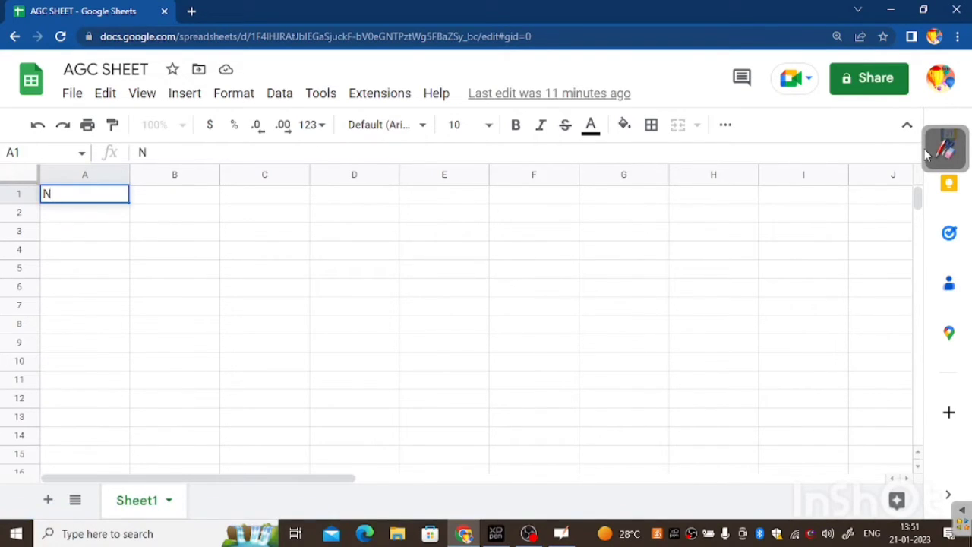
type("ame")
key("Tab")
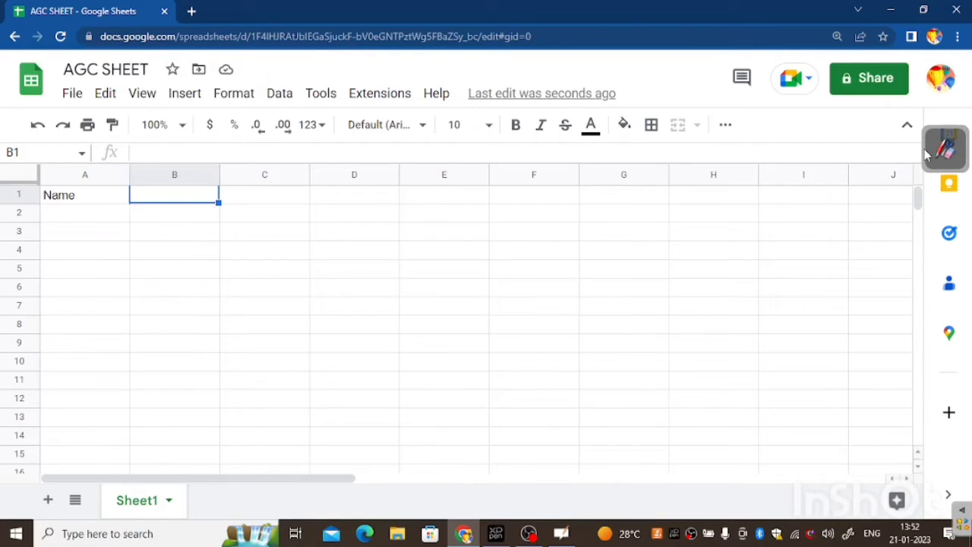
type("Au")
key("BackSpace")
key("BackSpace")
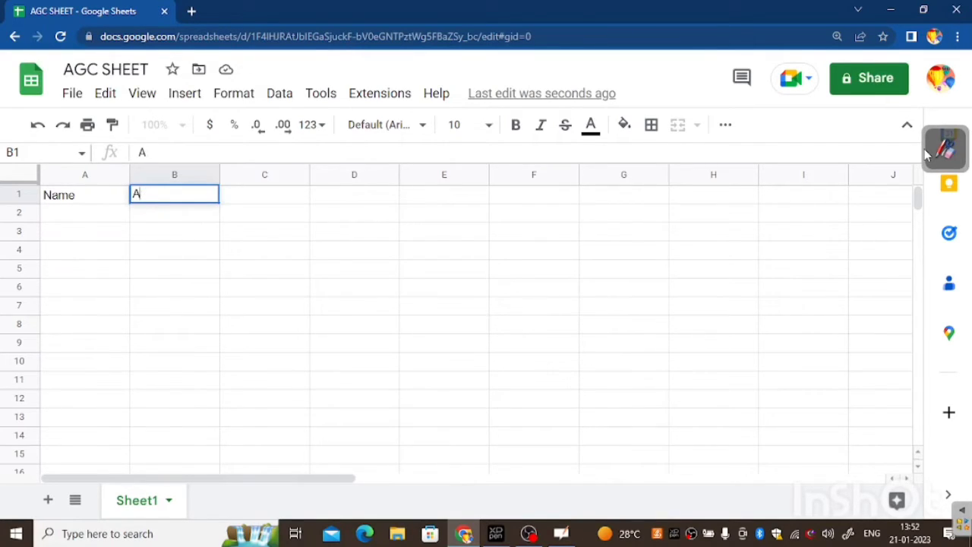
type("s")
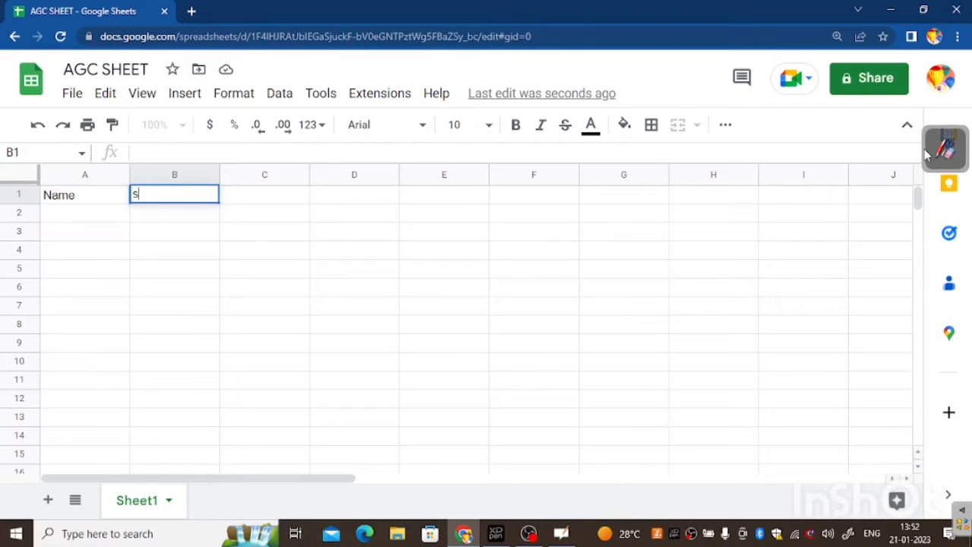
type("ubject")
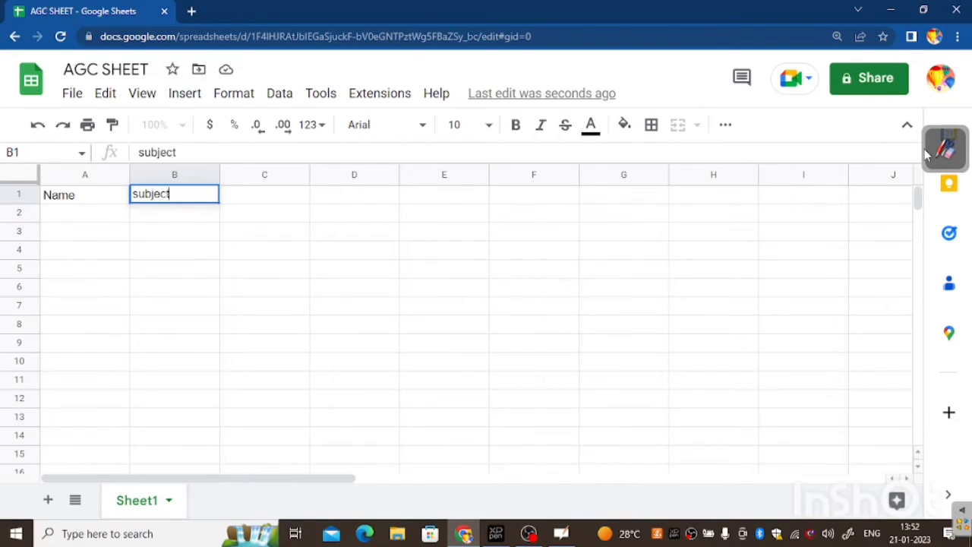
key("Tab")
type("Mar")
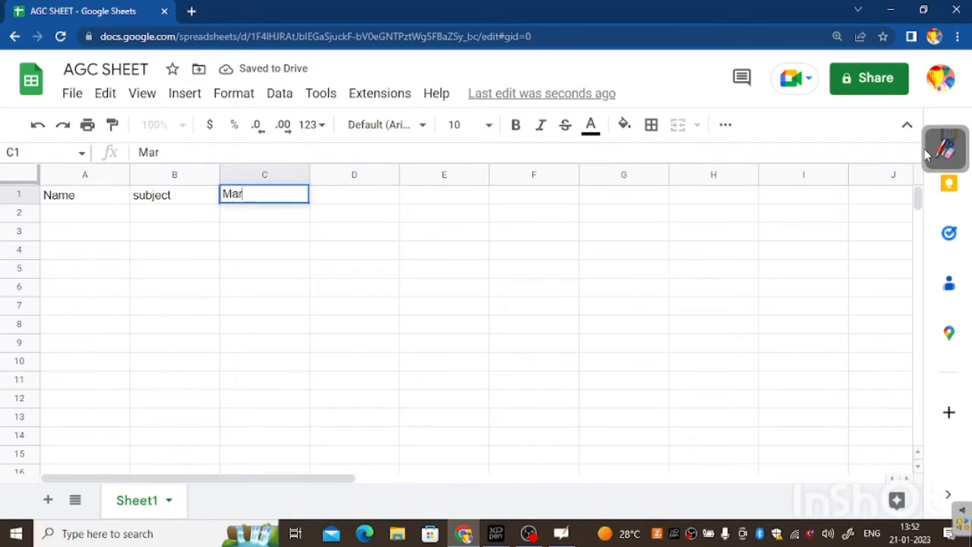
type("ks")
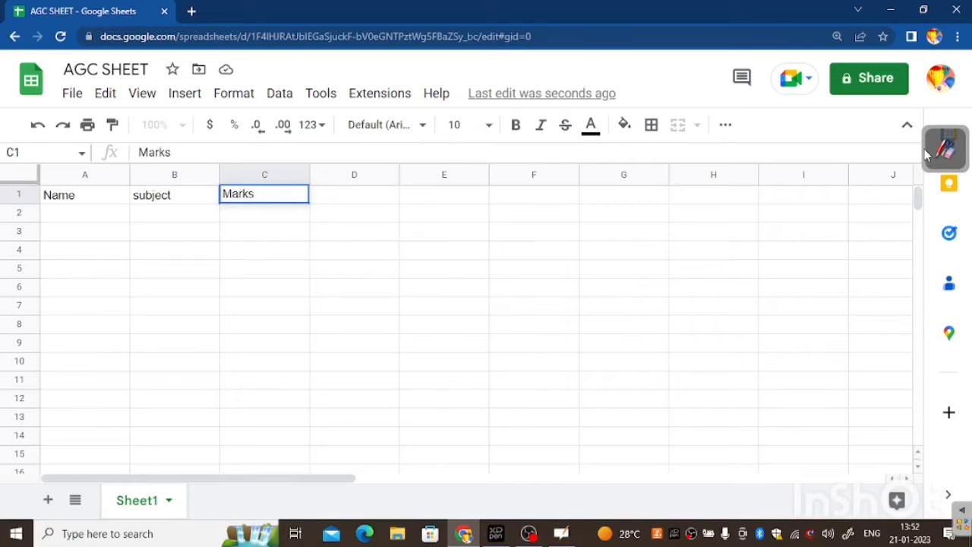
key("Return")
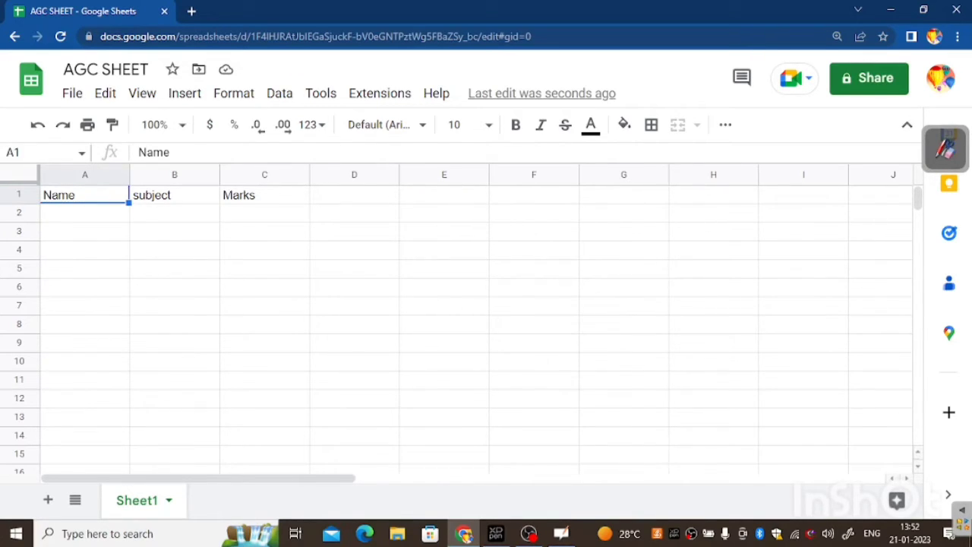
Step: Extend the heading in cell A1 to read "Name of Student"
key("F2")
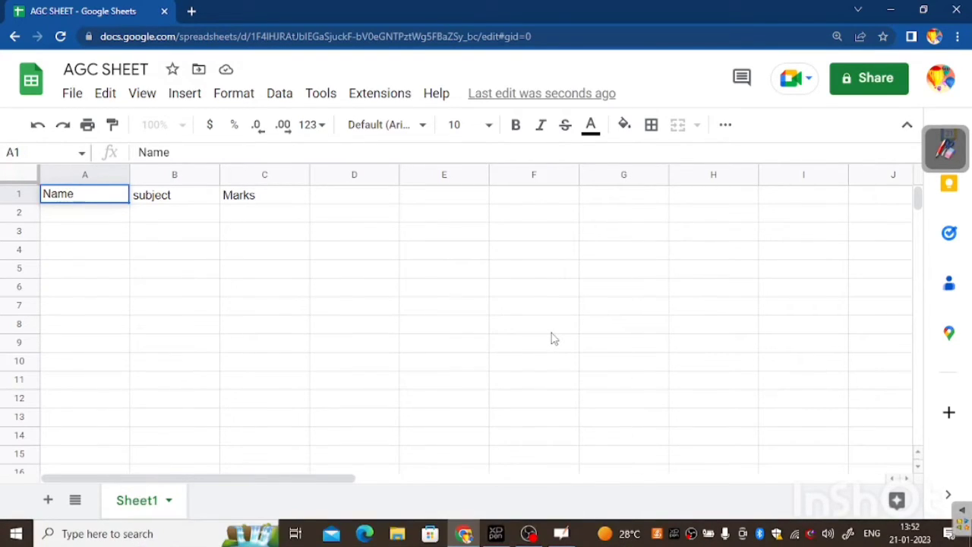
type("of Stude")
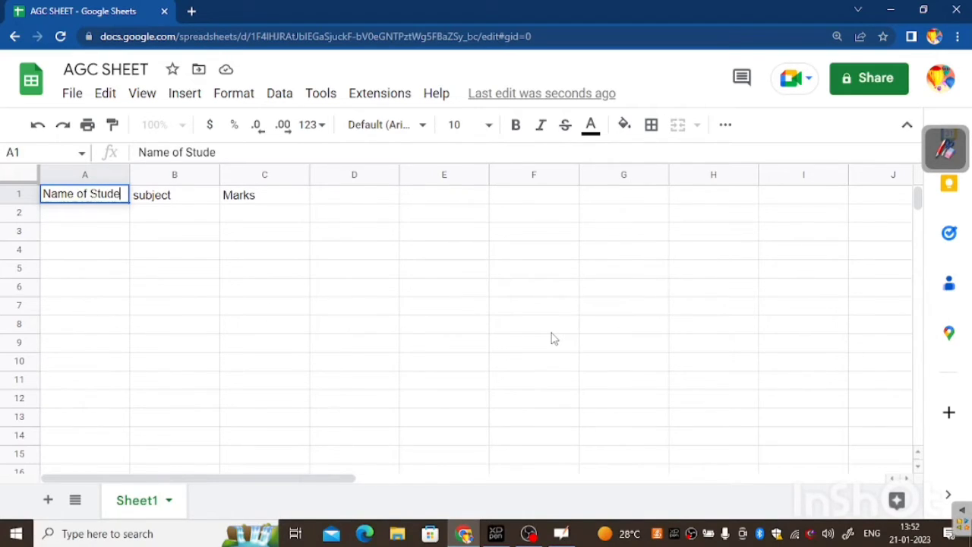
type("nt")
left_click(174, 250)
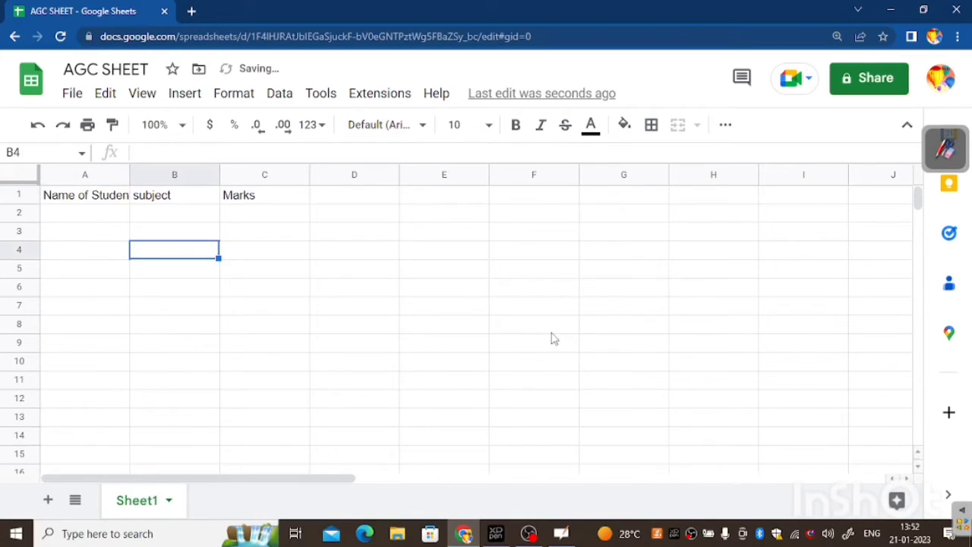
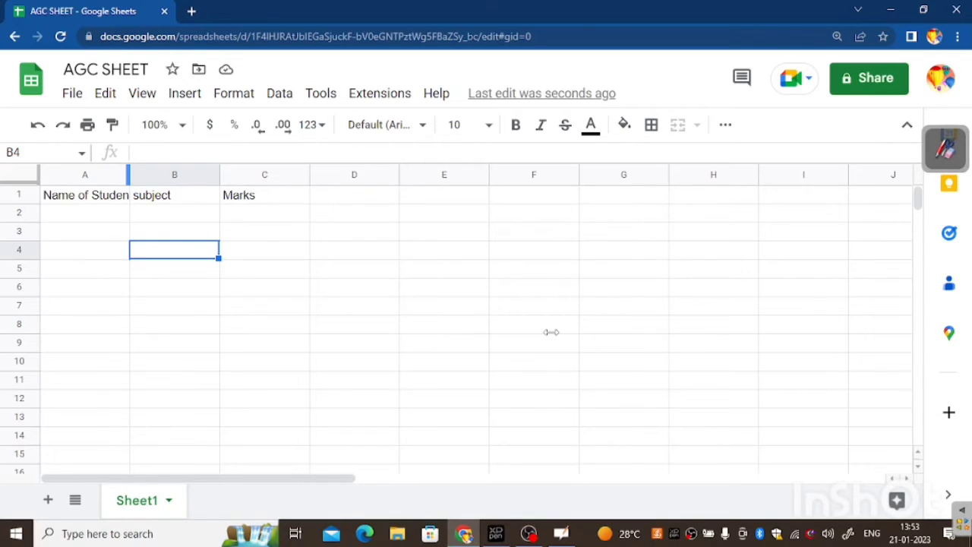
Step: Widen column A enough to fit the full "Name of Student" heading
left_click(128, 175)
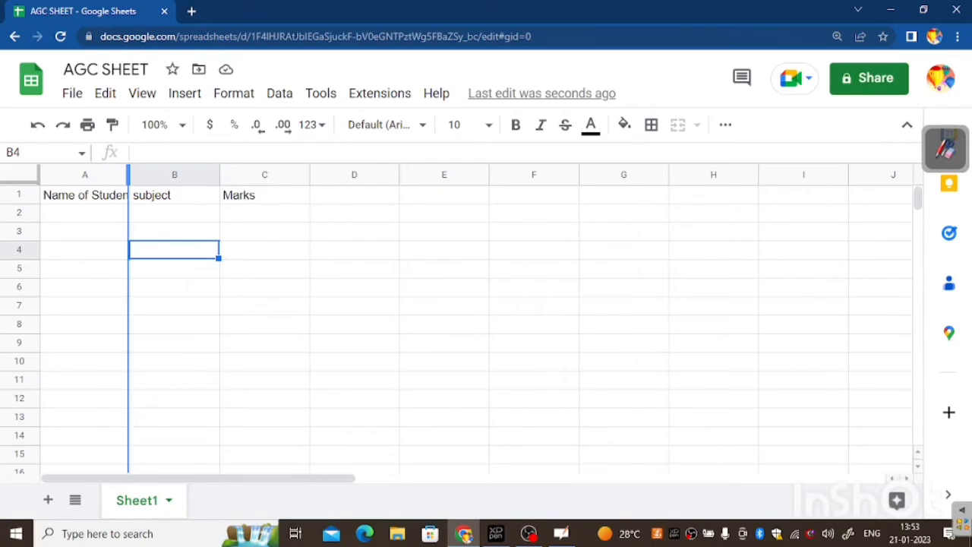
left_click(128, 175)
right_click(132, 250)
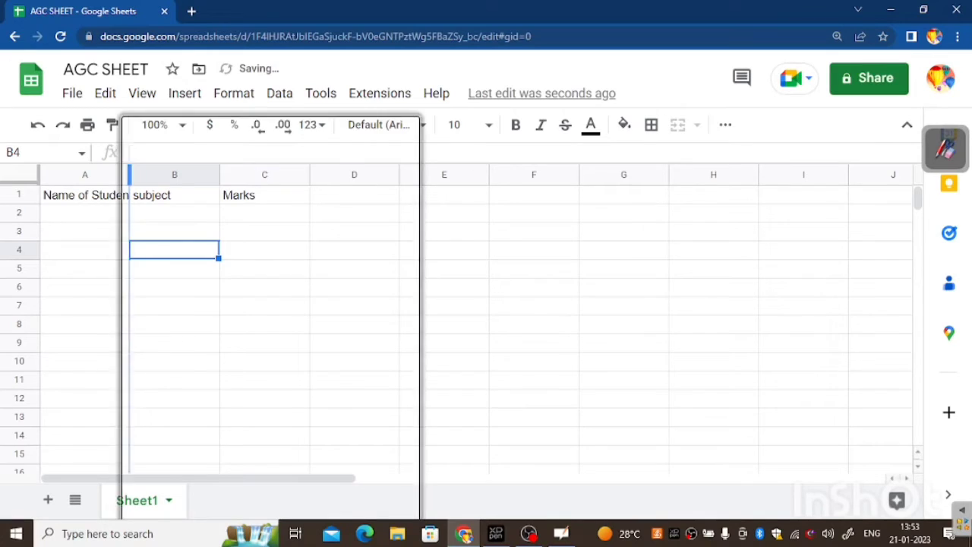
left_click(174, 170)
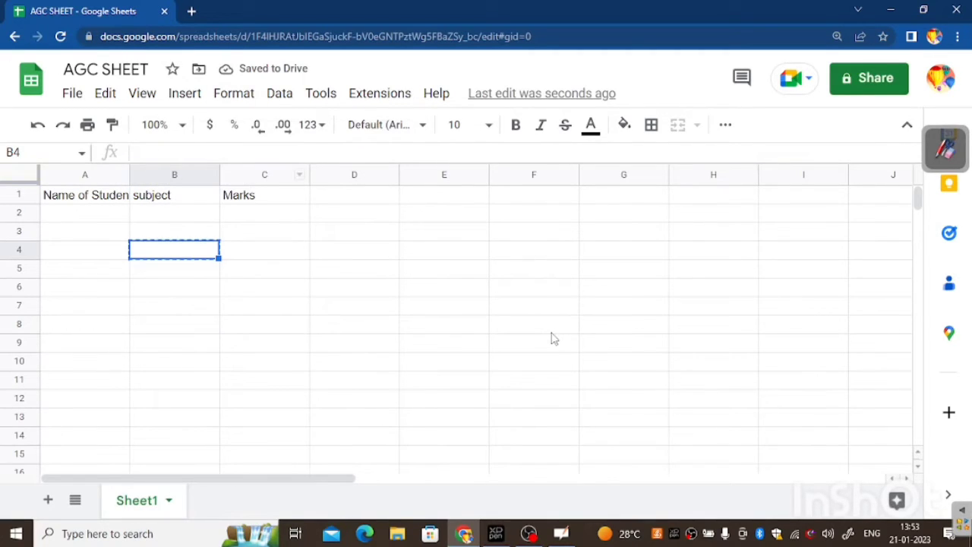
left_click_drag(129, 174, 156, 174)
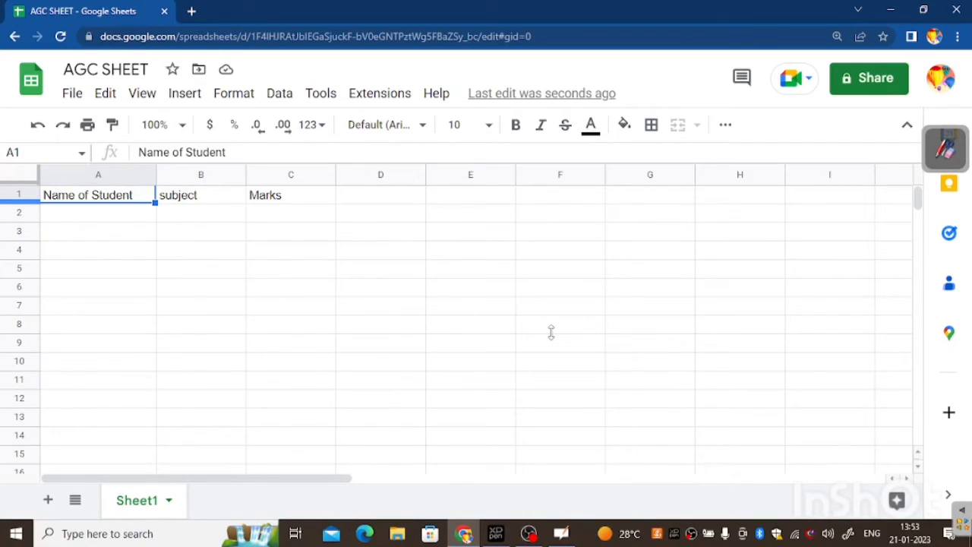
Step: Increase the height of row 1 slightly and dismiss the handwriting input panel
left_click_drag(19, 202, 19, 202)
left_click_drag(19, 202, 20, 213)
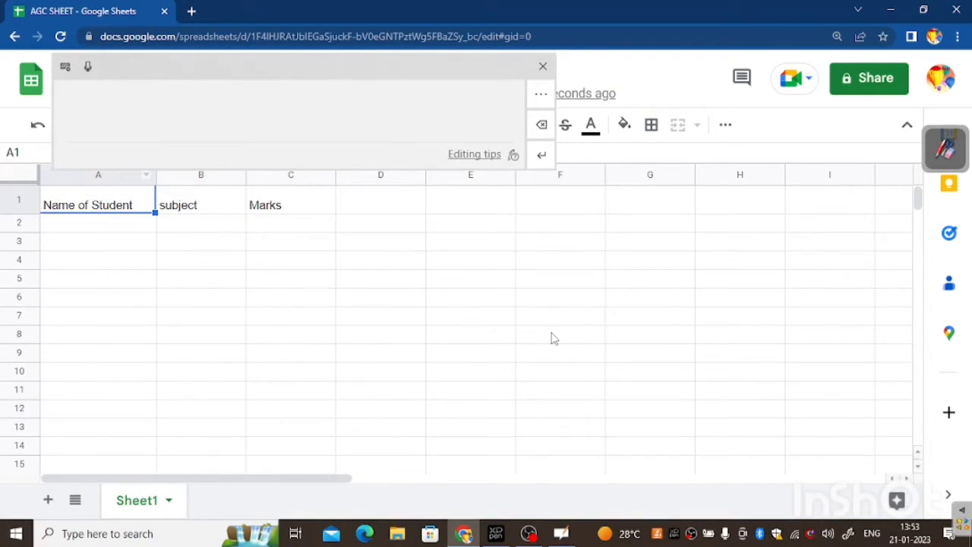
left_click(542, 66)
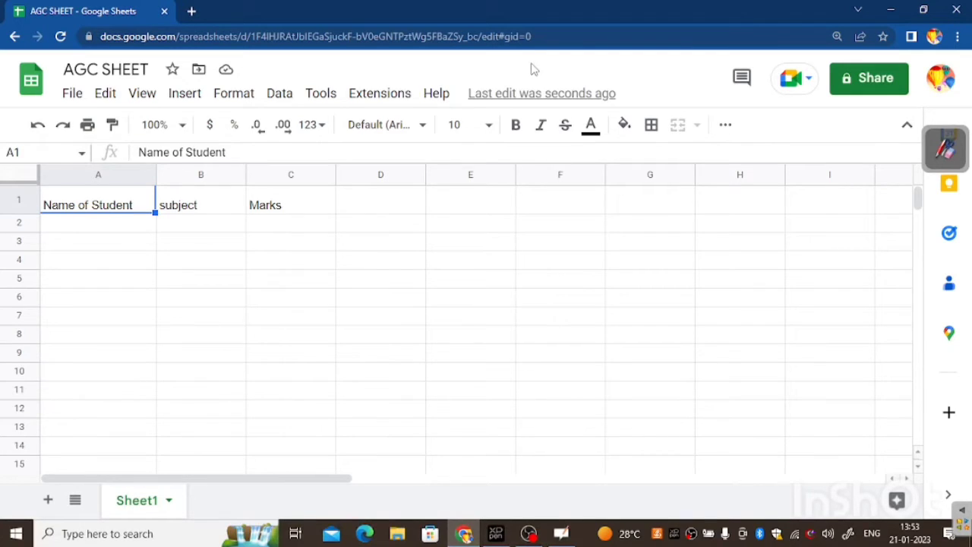
key("Right")
key("Right")
key("Right")
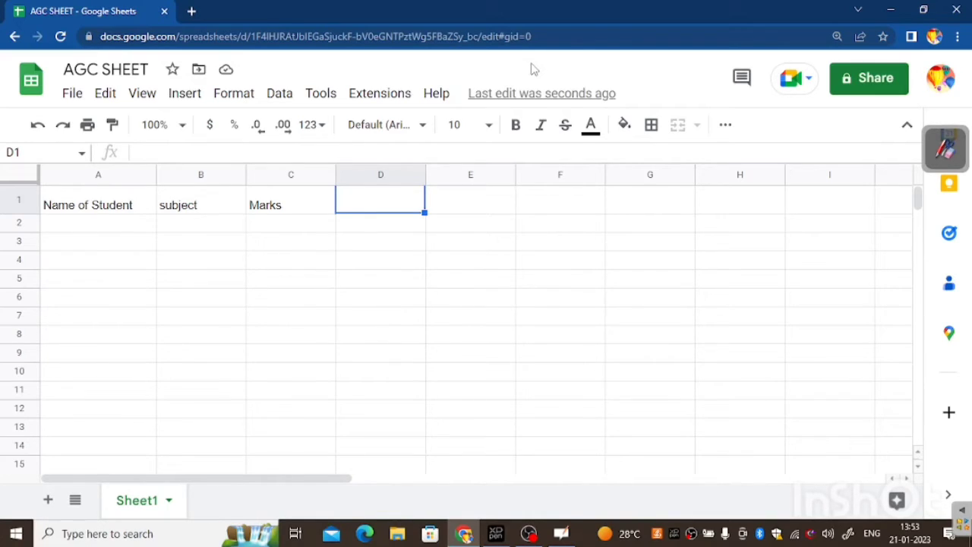
key("shift+space")
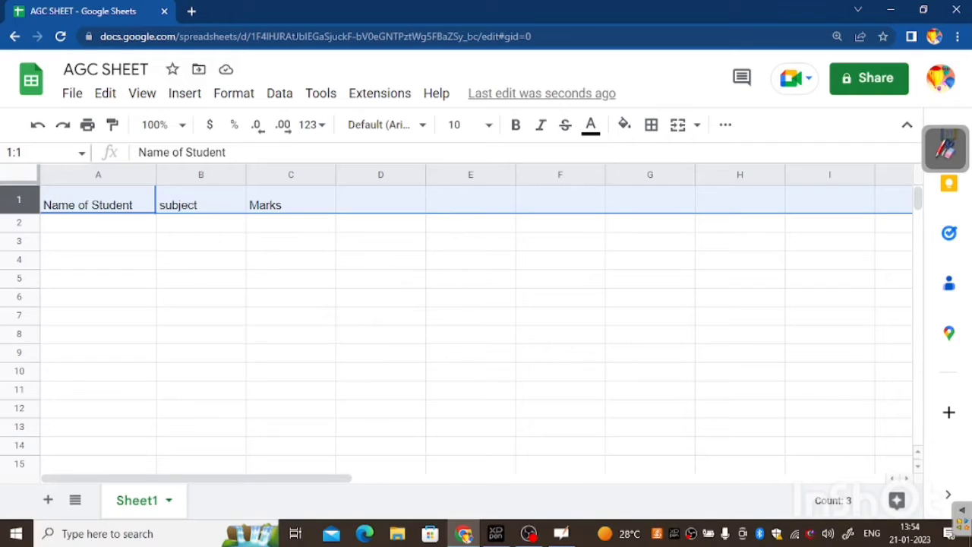
left_click(290, 222)
key("Up")
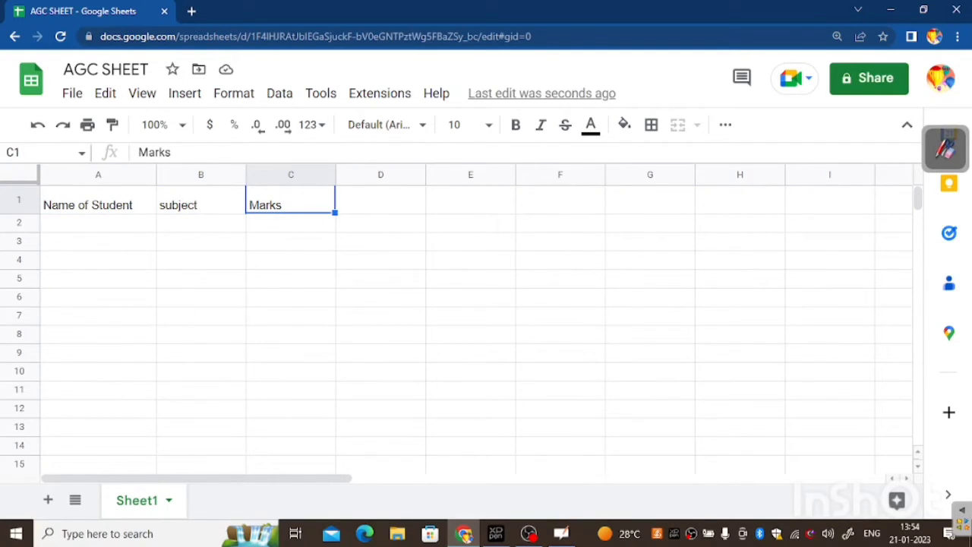
Step: Fill the Marks heading from C1 back across A1:C1 and make the range bold and italic
left_click_drag(335, 213, 99, 204)
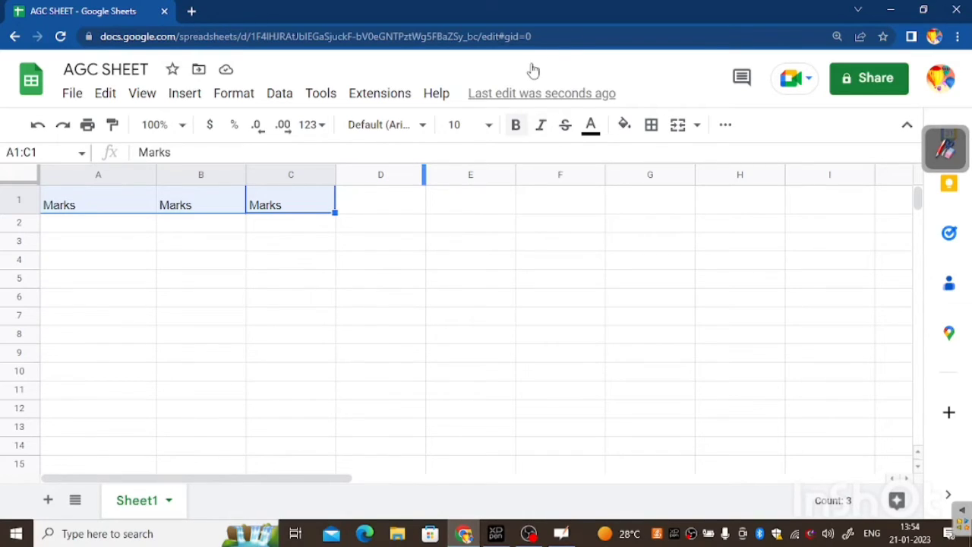
key("ctrl+b")
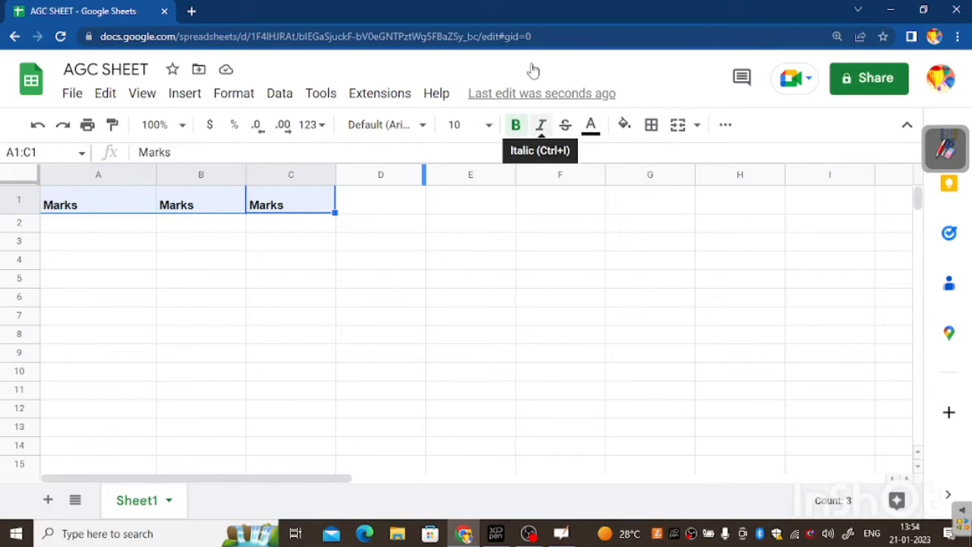
key("ctrl+i")
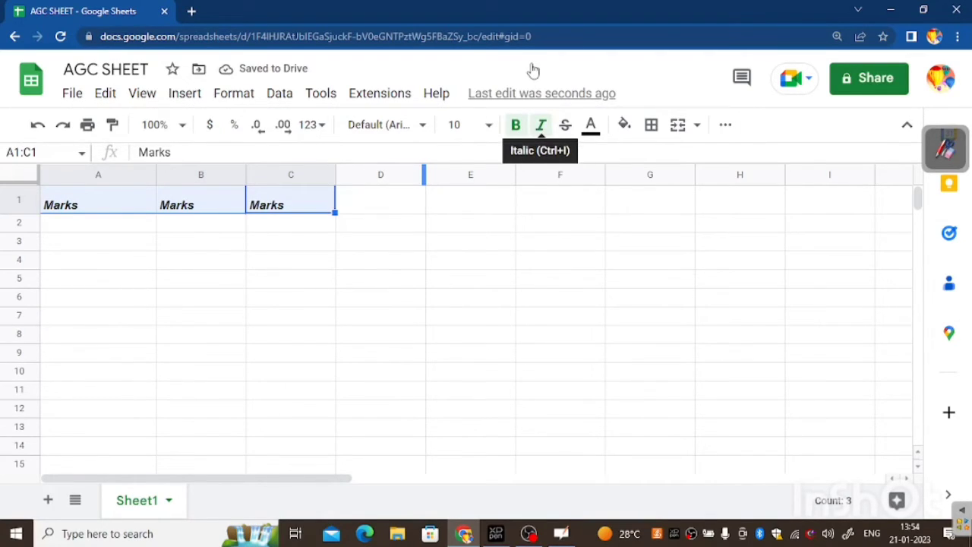
Step: Format cells A1:C1 with red text, a yellow fill and font size 12
left_click(590, 125)
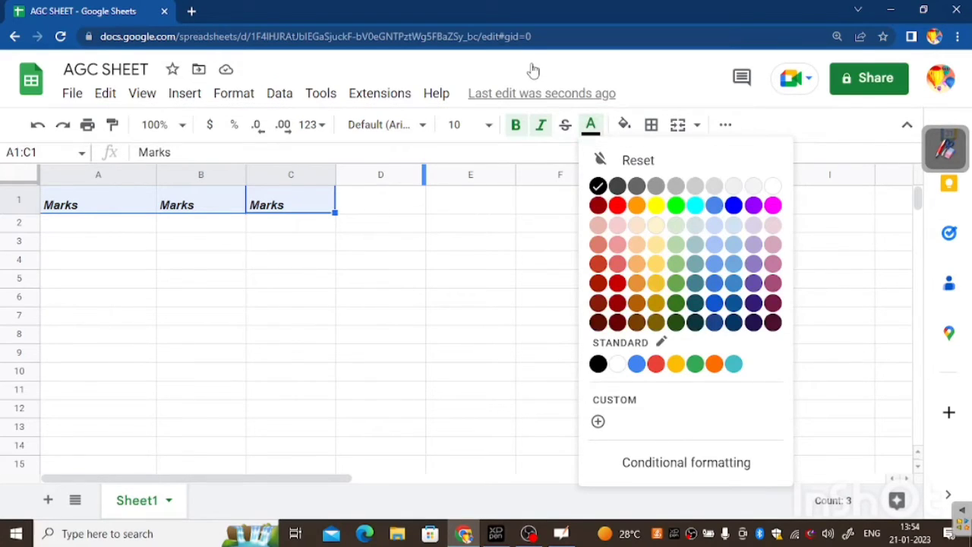
left_click(617, 205)
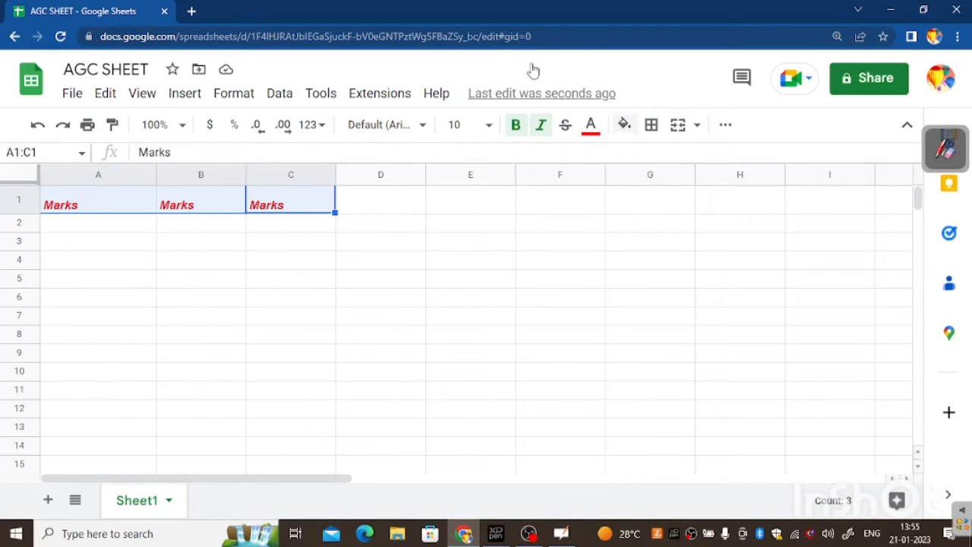
left_click(624, 124)
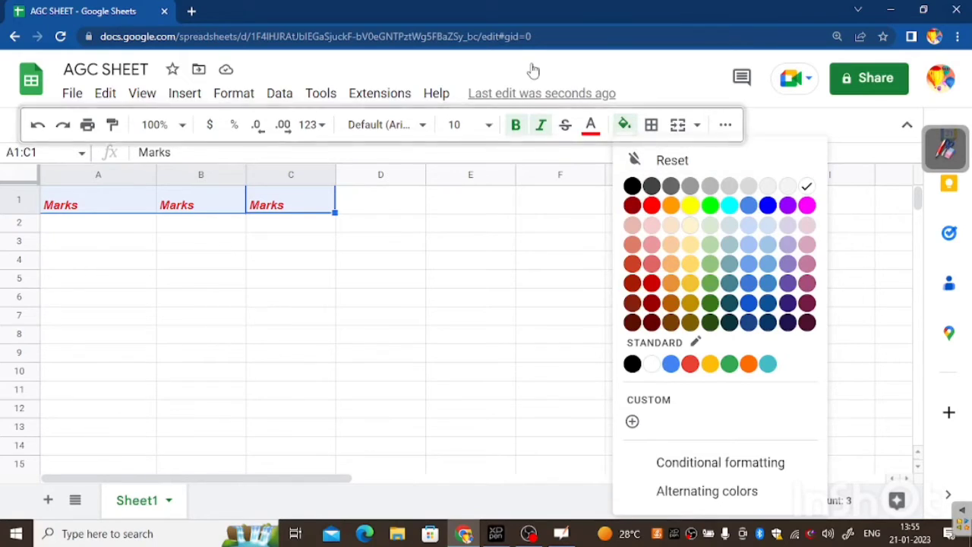
left_click(689, 205)
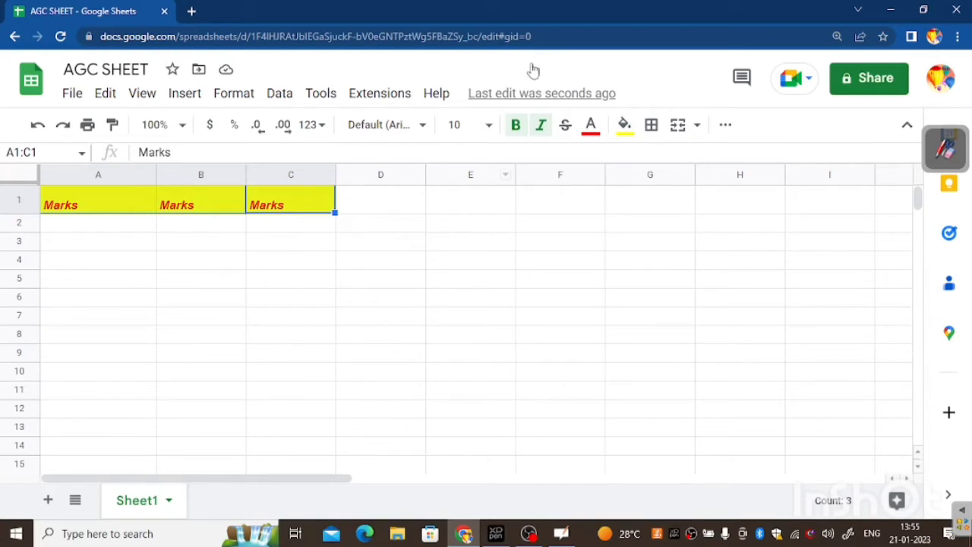
left_click(487, 124)
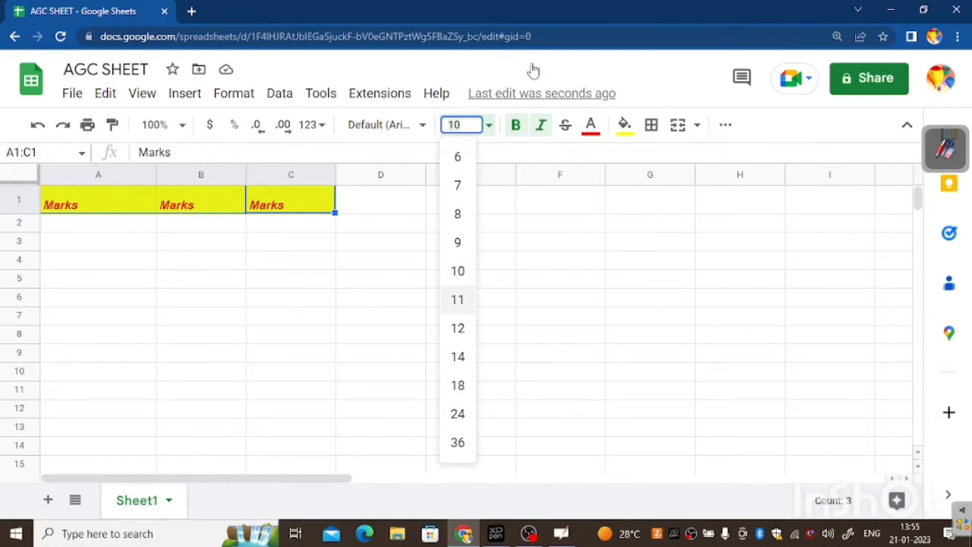
left_click(457, 327)
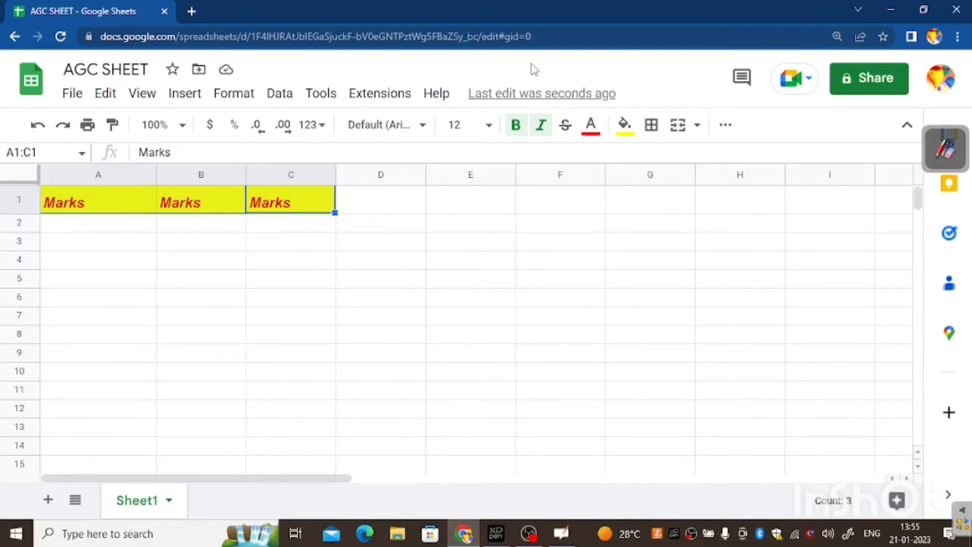
Step: Undo all the formatting on A1:C1 and the fill that overwrote the Name of Student and subject headings
key("ctrl+z")
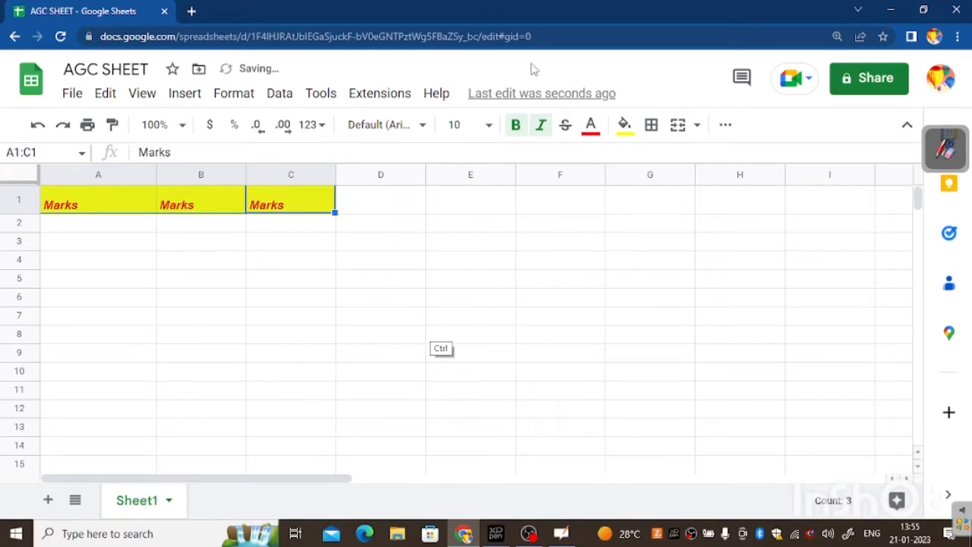
key("ctrl+z")
key("ctrl+z")
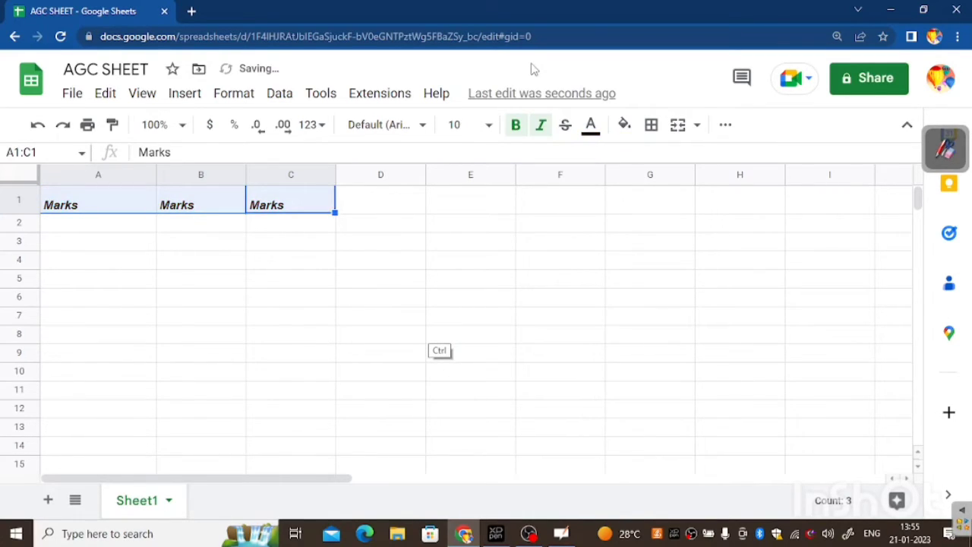
key("ctrl+z")
key("ctrl+z")
key("ctrl+y")
key("ctrl+z")
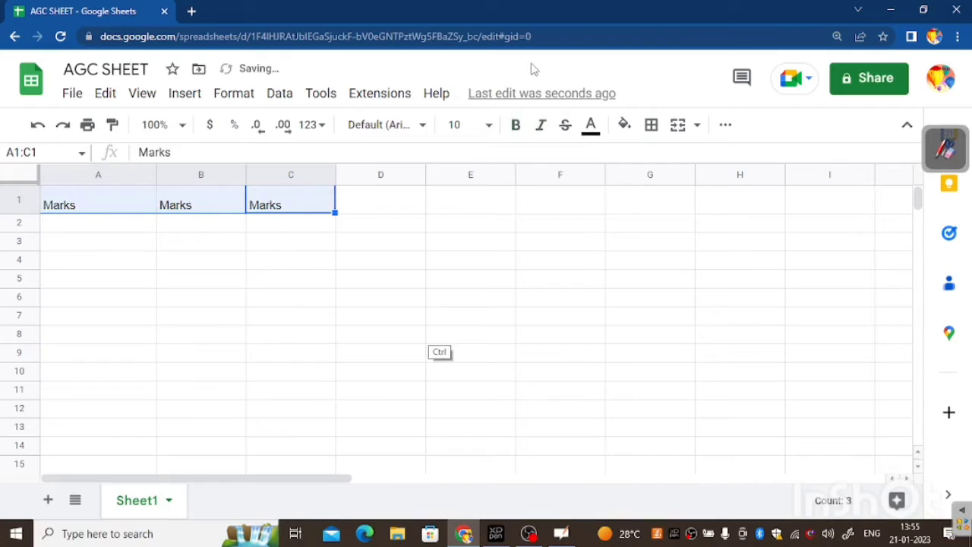
key("ctrl+z")
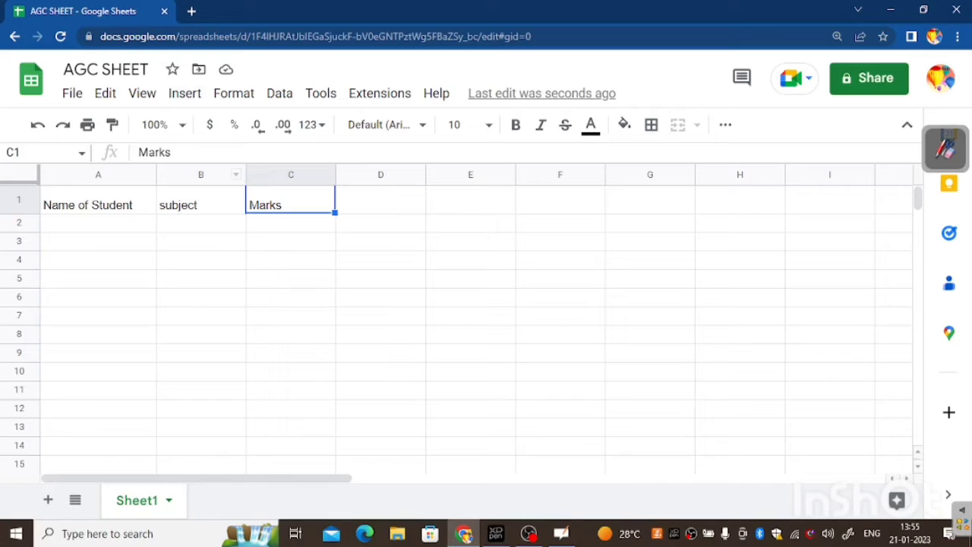
Step: Try copying the Name of Student heading across A1:C1, and undo the change
key("Left")
key("Left")
key("ctrl+c")
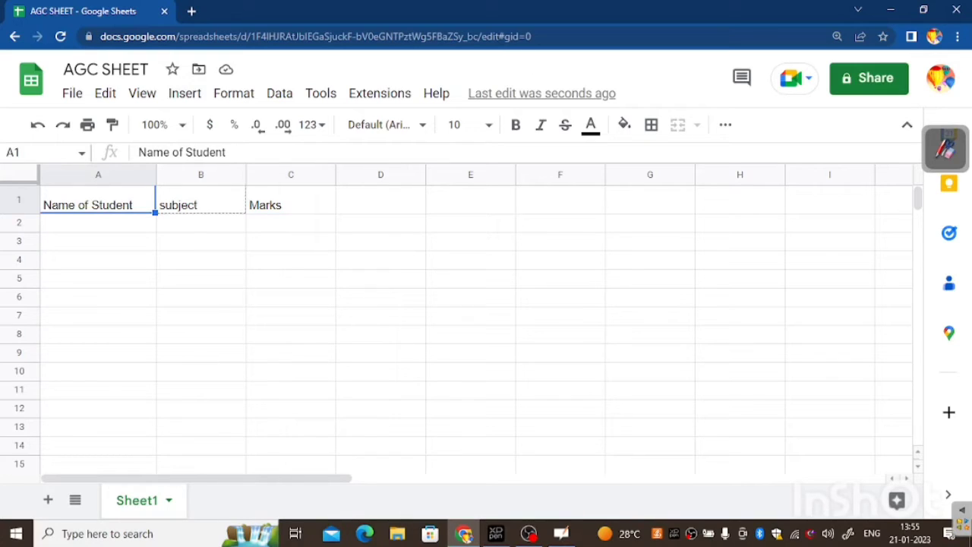
key("shift+Right")
key("shift+Right")
key("ctrl+v")
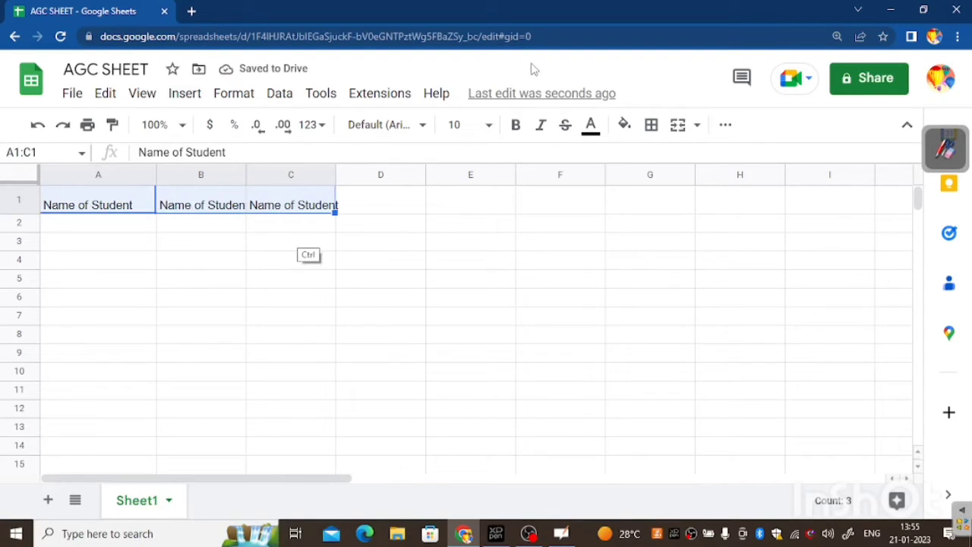
key("ctrl+z")
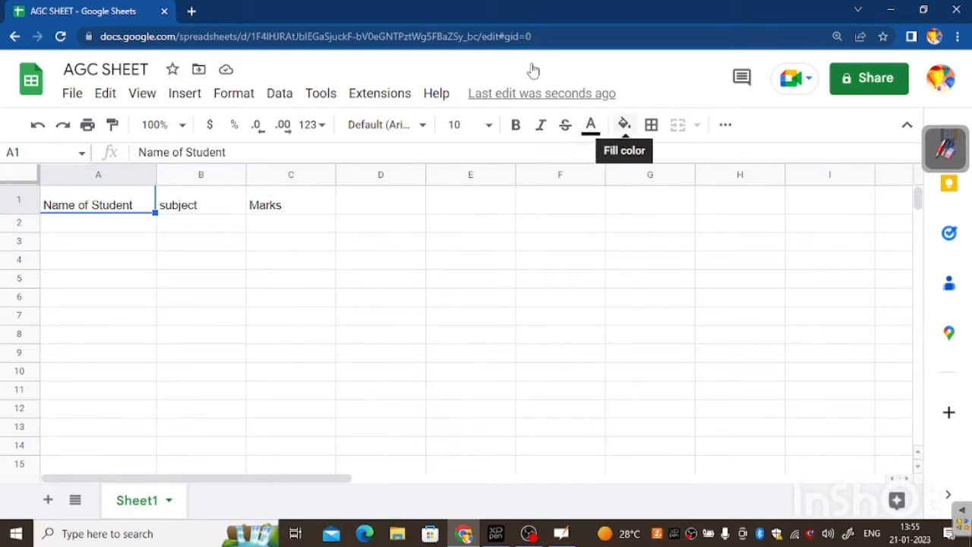
Step: Give the heading cells separate fill colours: red for A1, yellow for B1 and cyan for C1
left_click(624, 124)
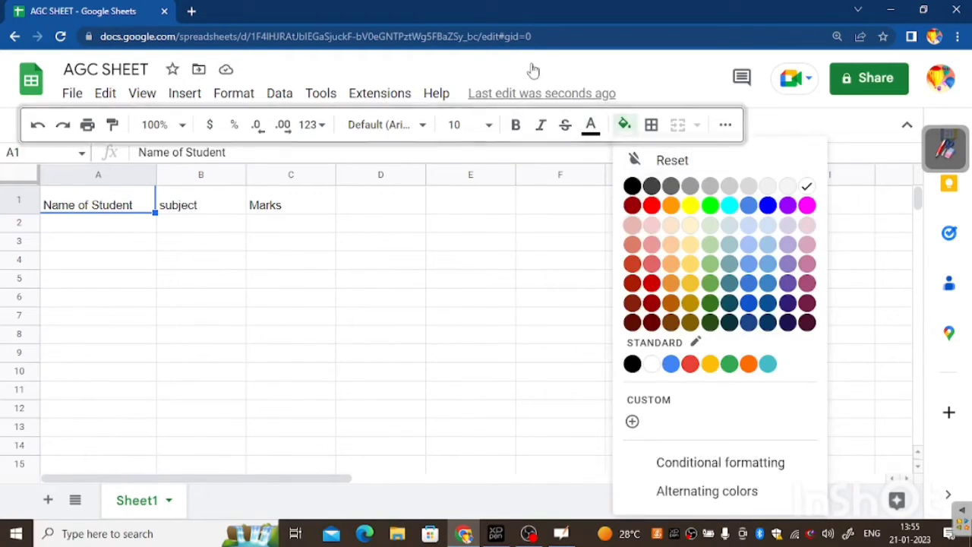
left_click(651, 205)
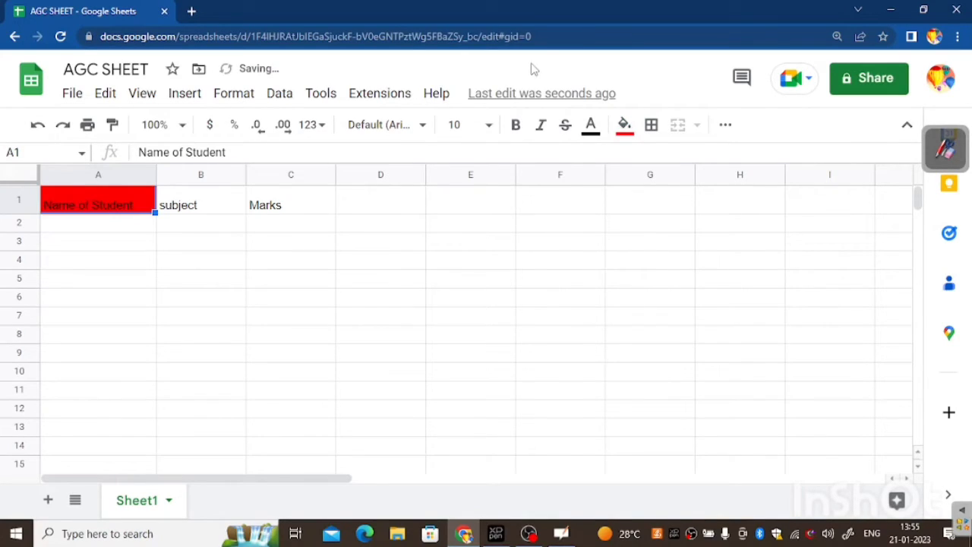
key("Right")
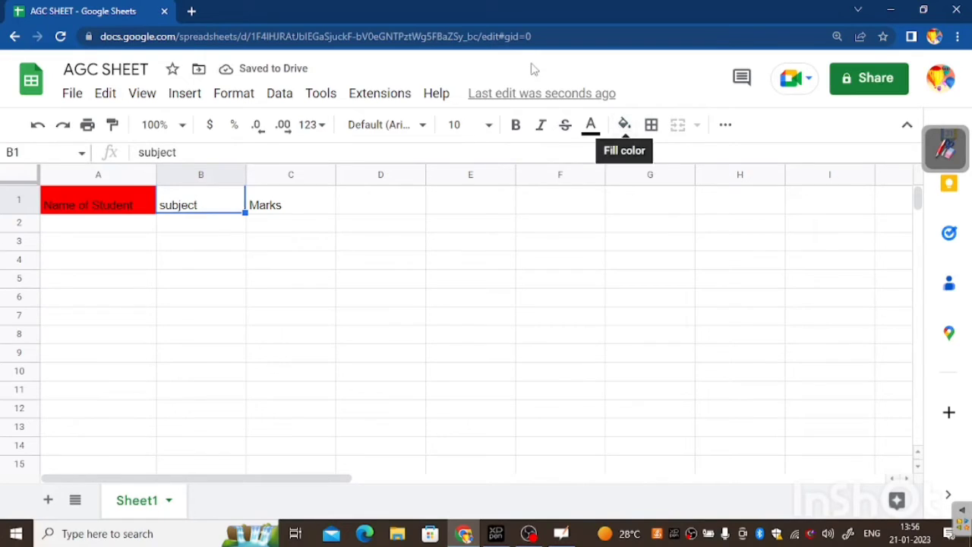
left_click(591, 124)
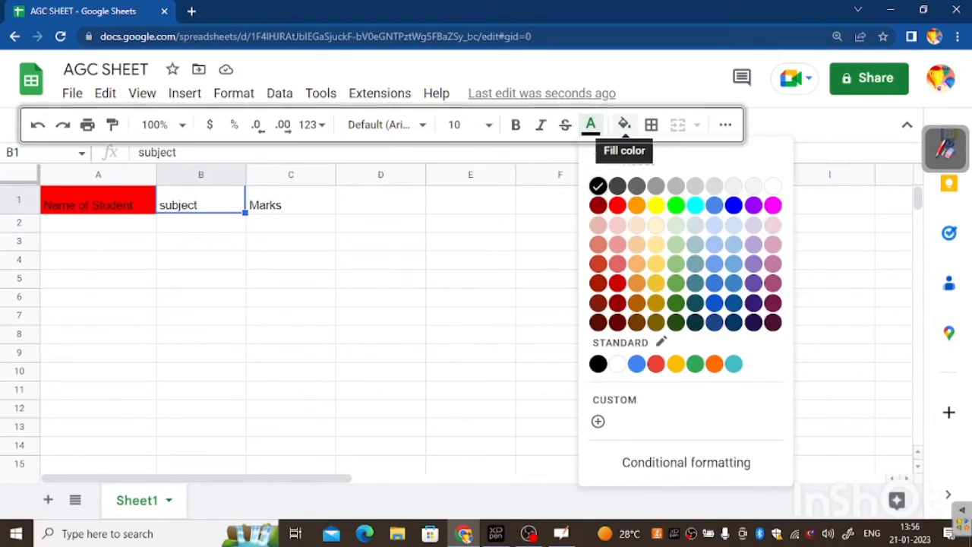
left_click(624, 125)
left_click(691, 205)
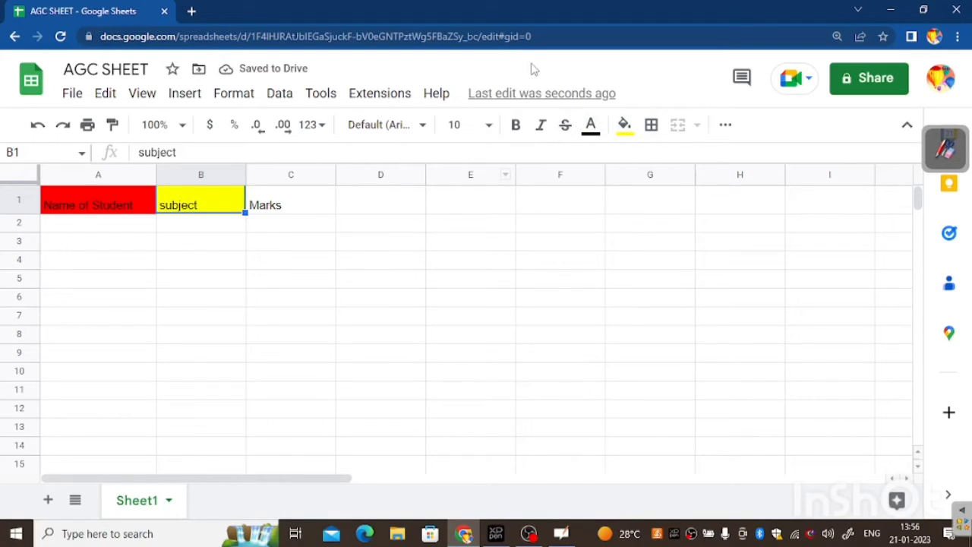
key("Right")
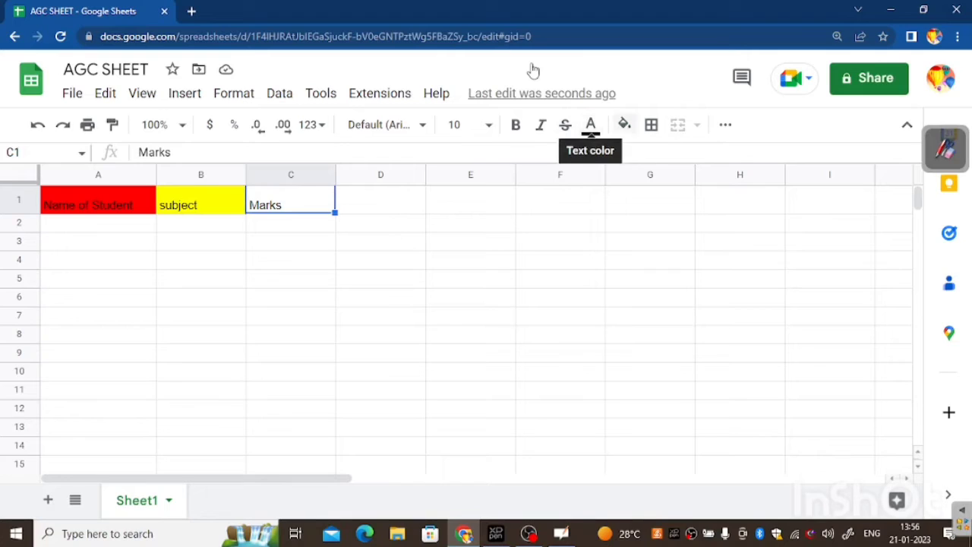
left_click(625, 124)
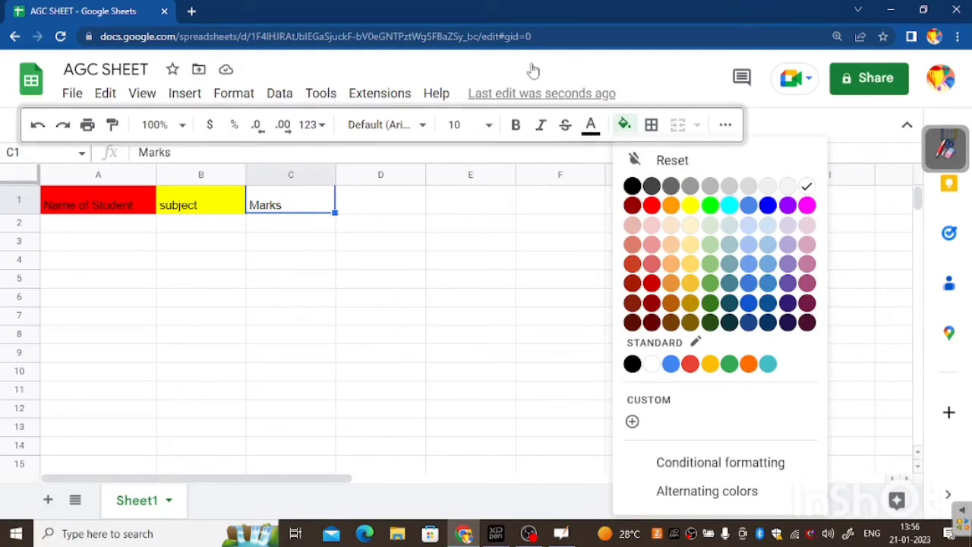
left_click(729, 205)
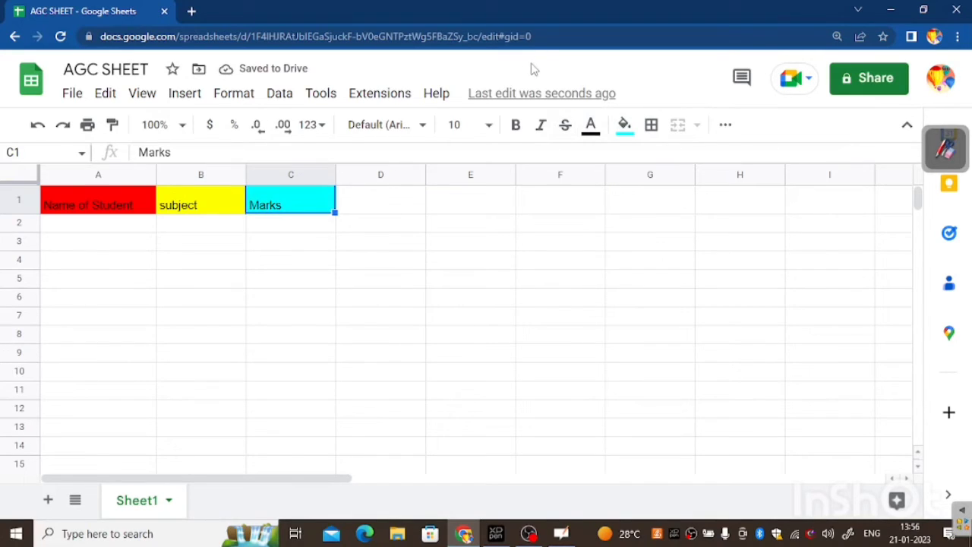
Step: Format the Marks heading in C1 with red text, font size 12 and bold
left_click(591, 125)
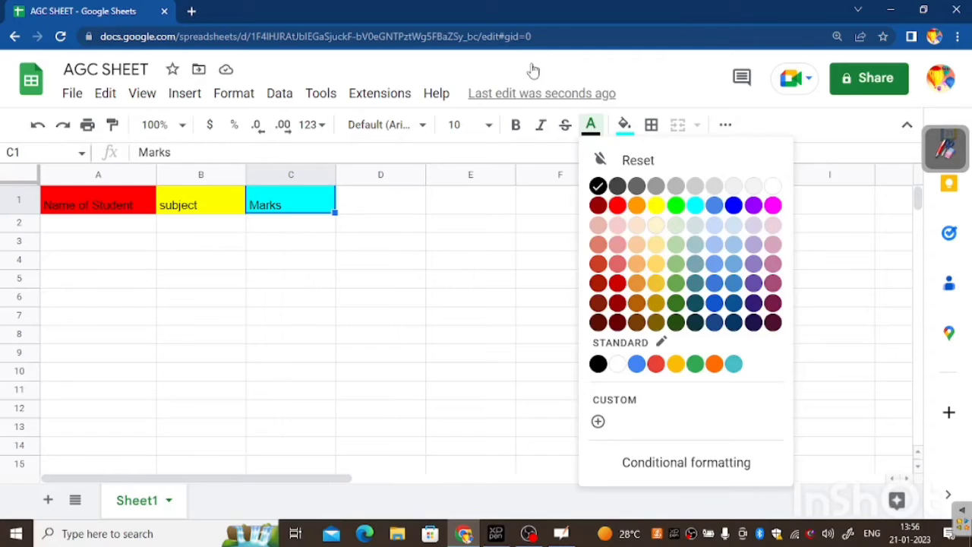
left_click(618, 205)
left_click(461, 124)
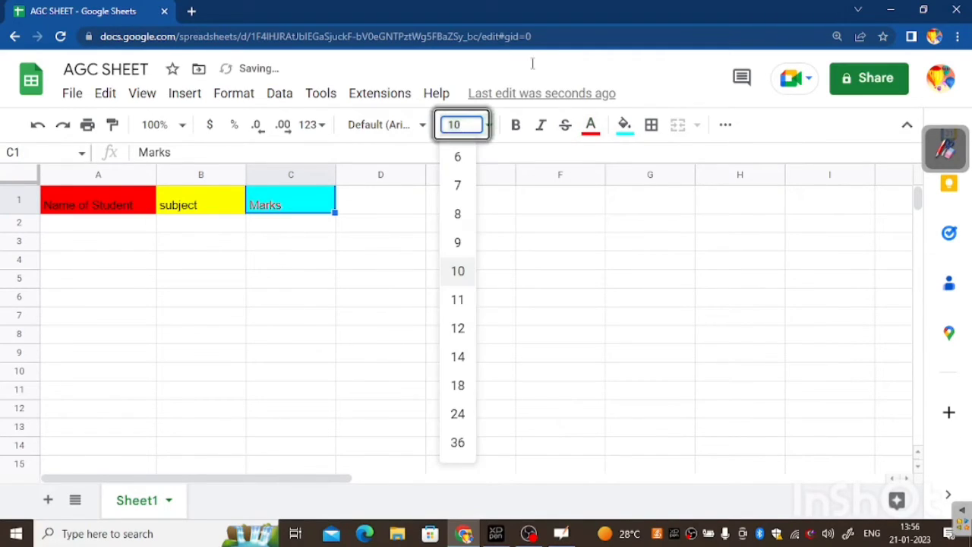
key("Down")
key("Down")
key("Return")
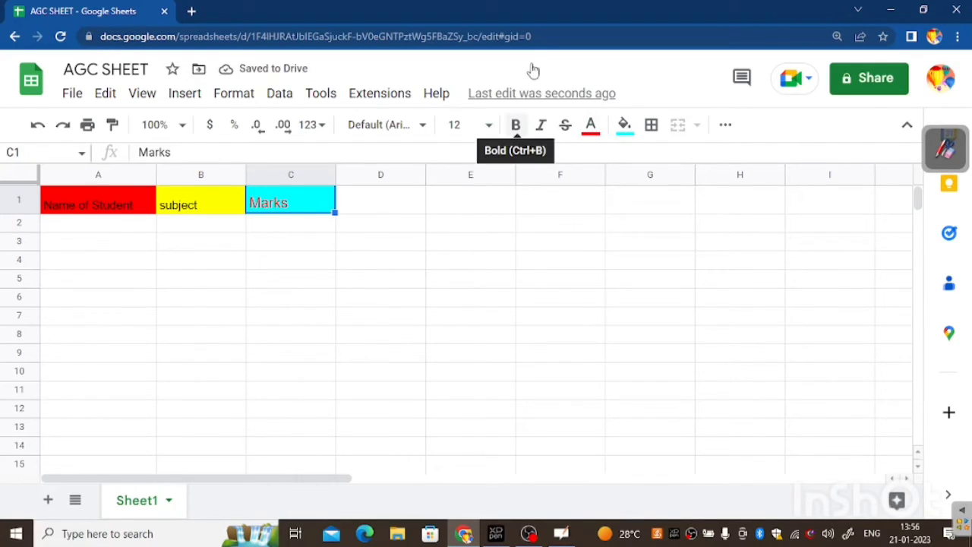
key("ctrl+b")
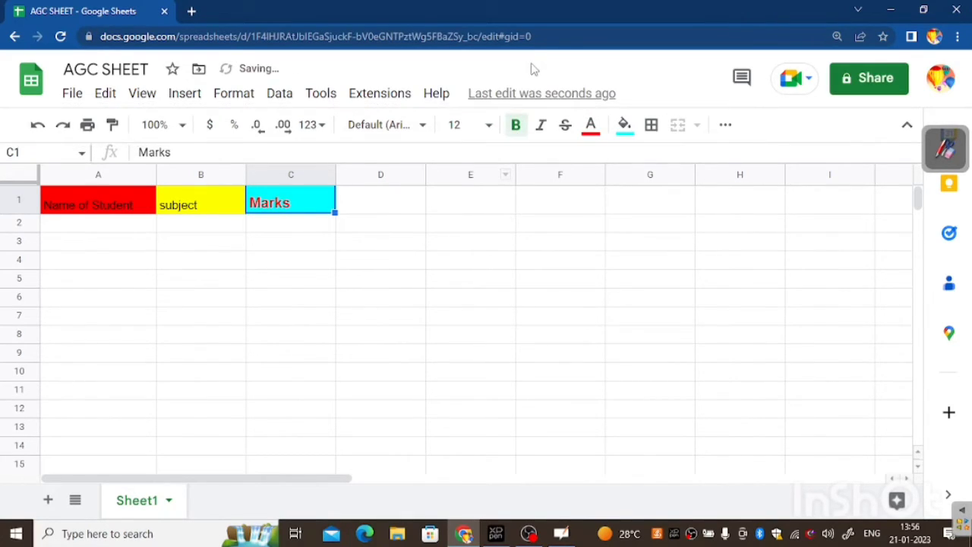
Step: Set the subject heading in B1 to font size 12 and make it bold
key("Left")
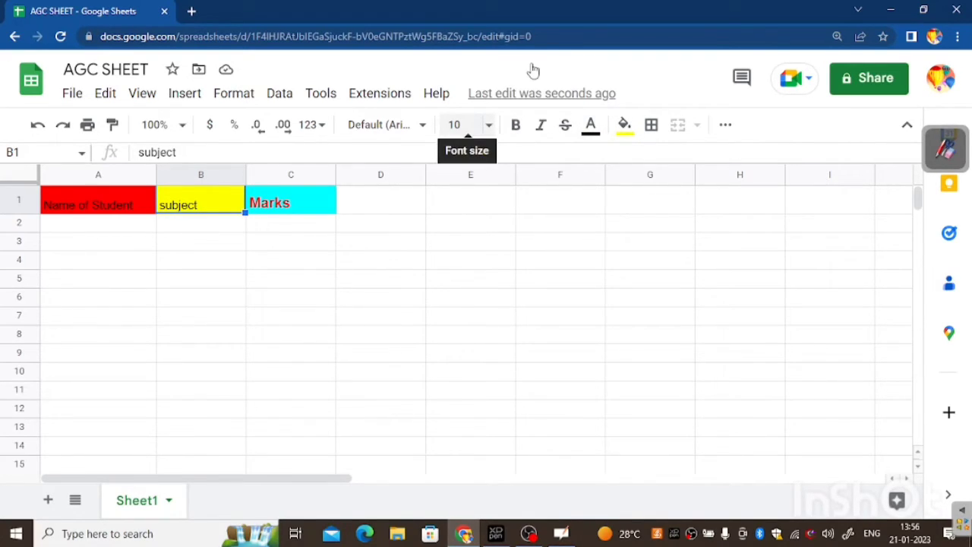
left_click(488, 124)
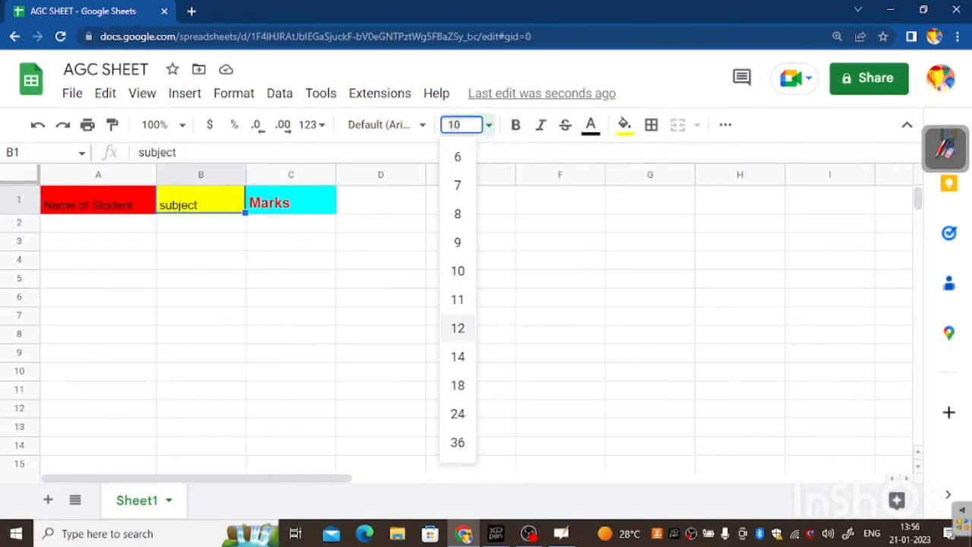
left_click(458, 328)
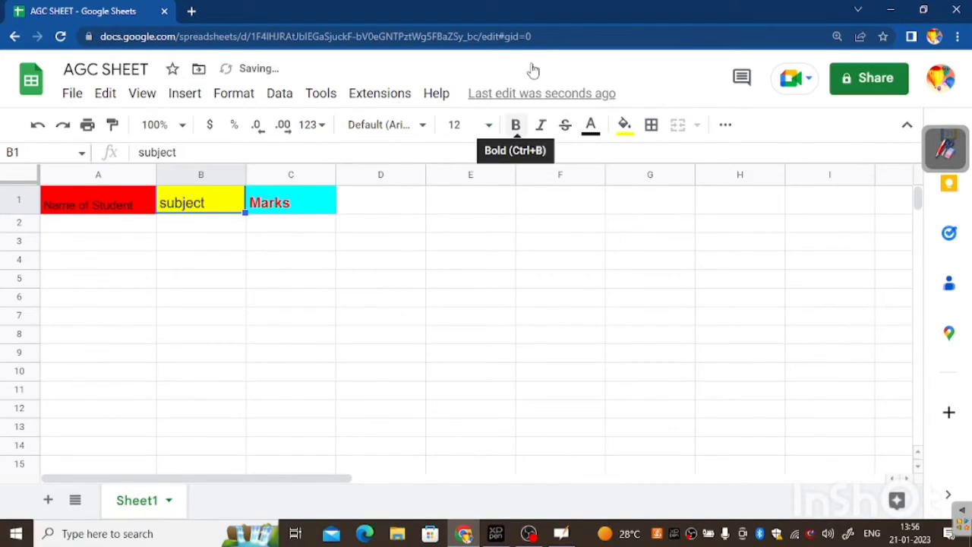
key("ctrl+b")
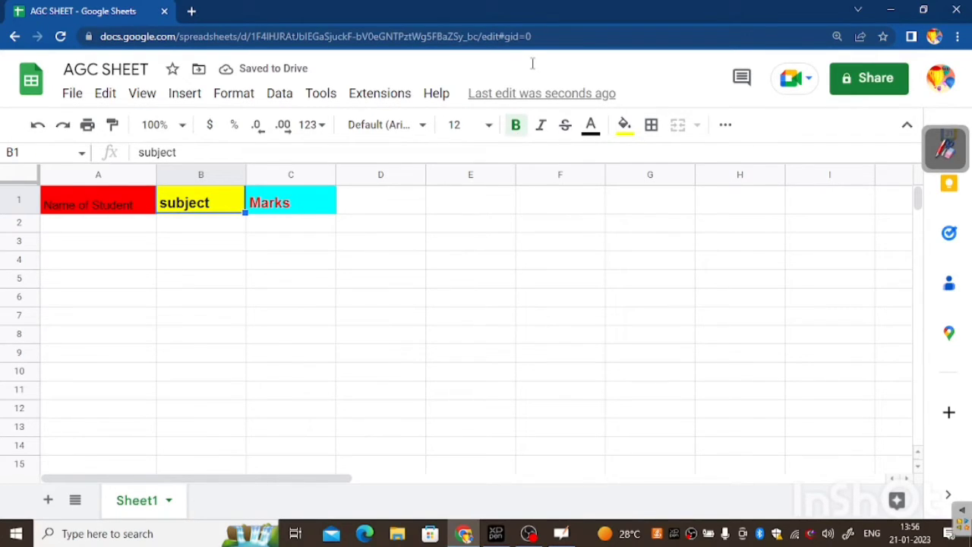
Step: Change the text colour of the subject heading in B1 to dark blue
left_click(591, 125)
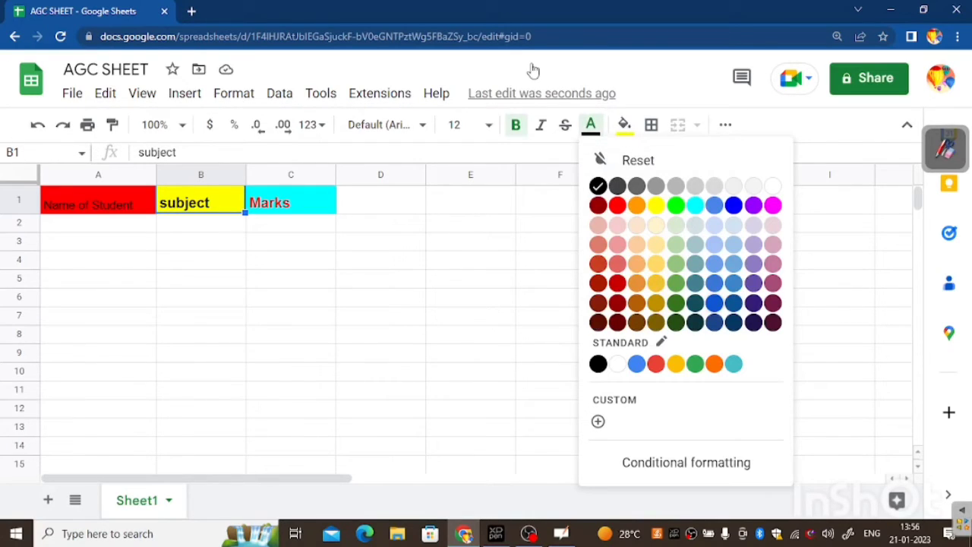
left_click(715, 303)
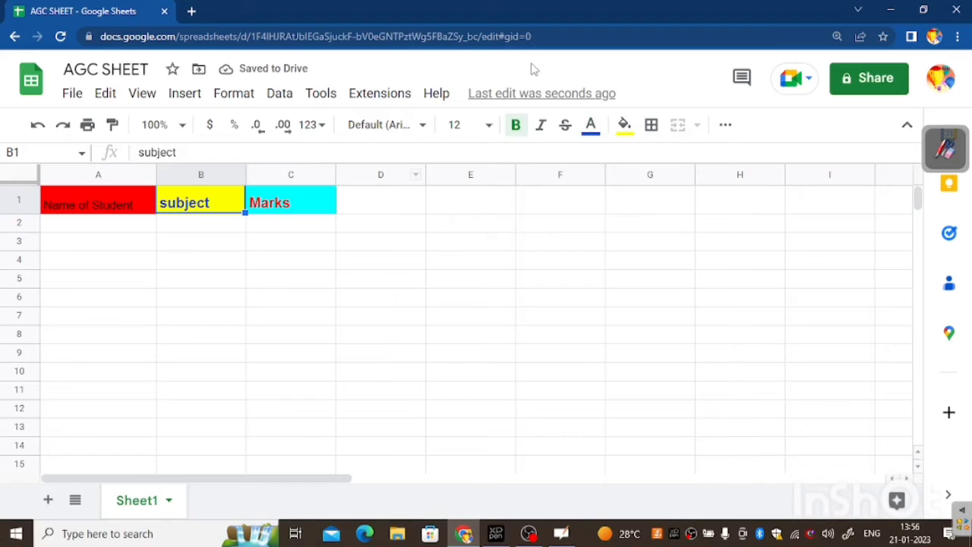
Step: Format the Name of Student heading in A1 with font size 12, bold and yellow text, and widen column A to fit it
key("Left")
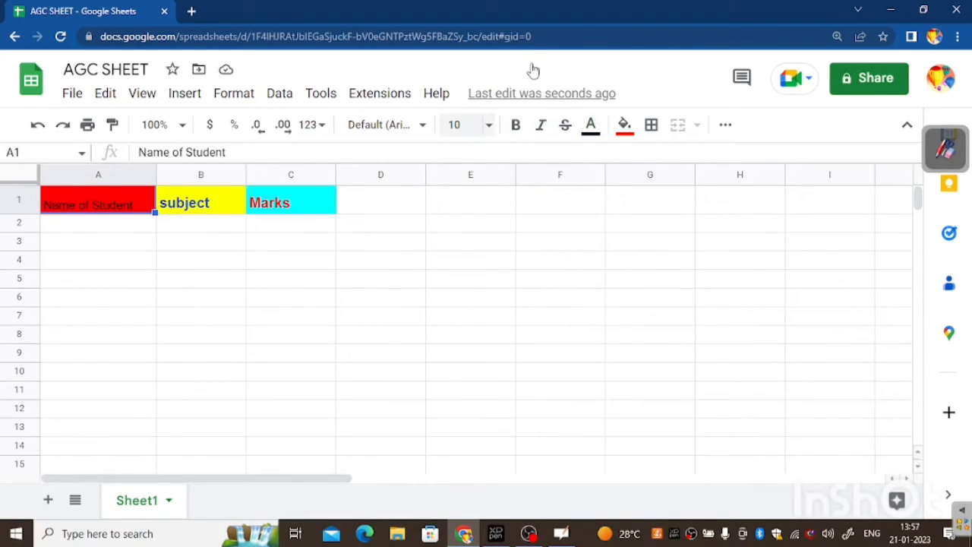
left_click(487, 125)
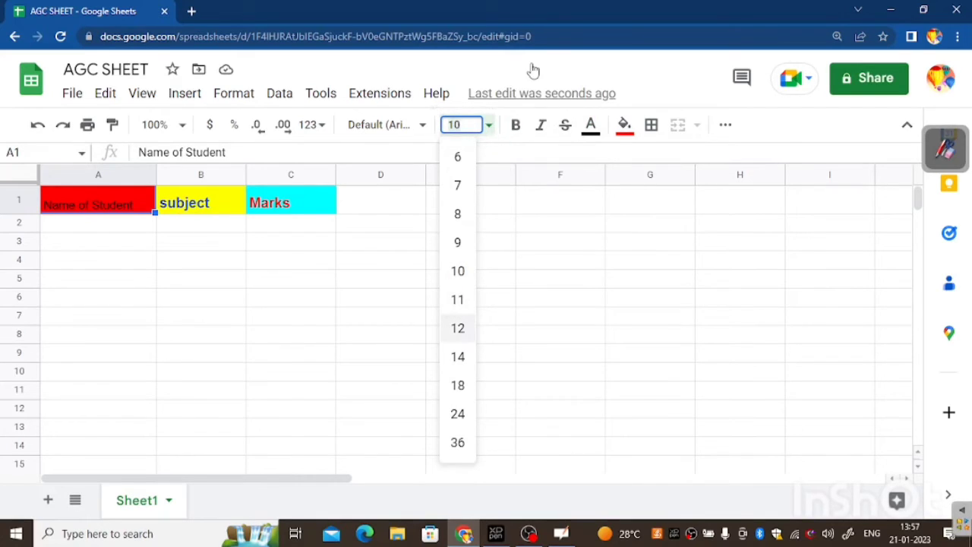
key("Return")
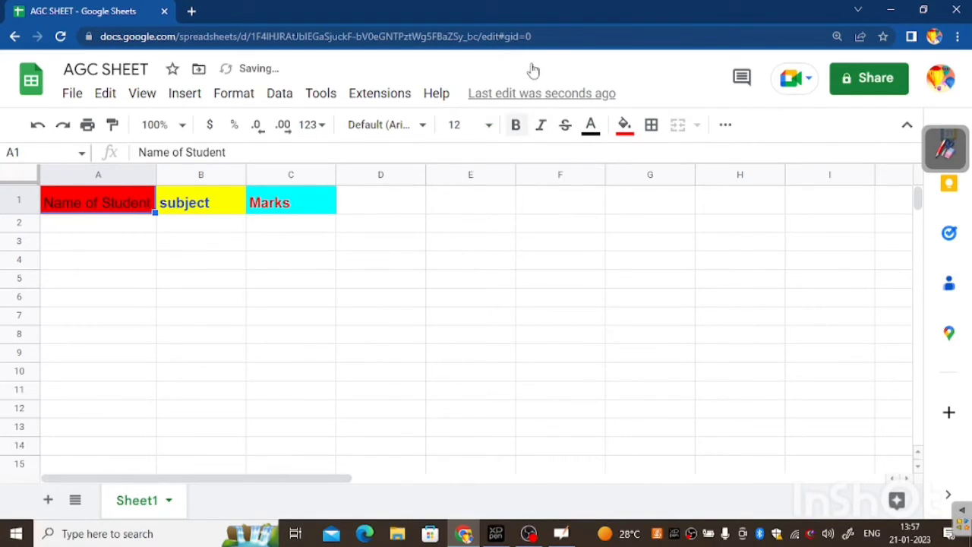
key("ctrl+b")
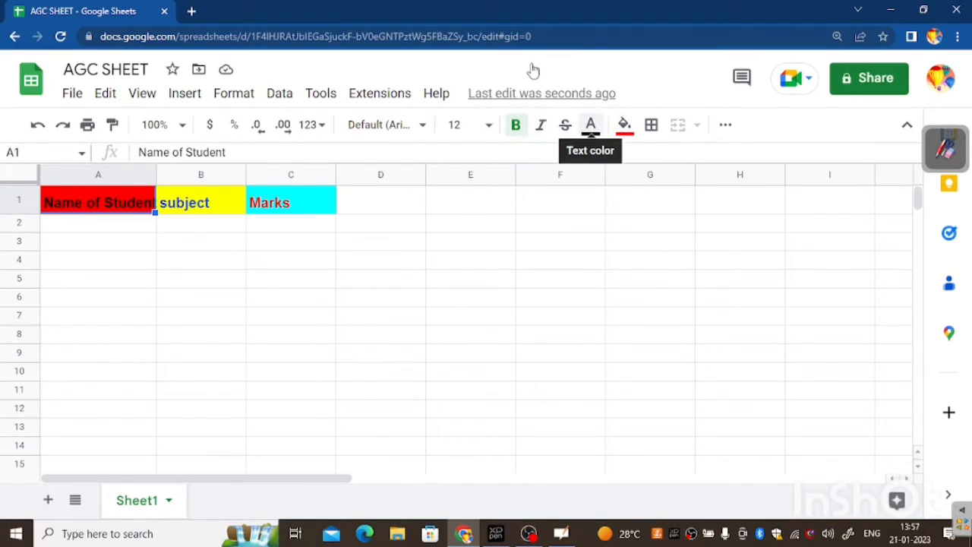
key("Right")
key("Left")
key("Return")
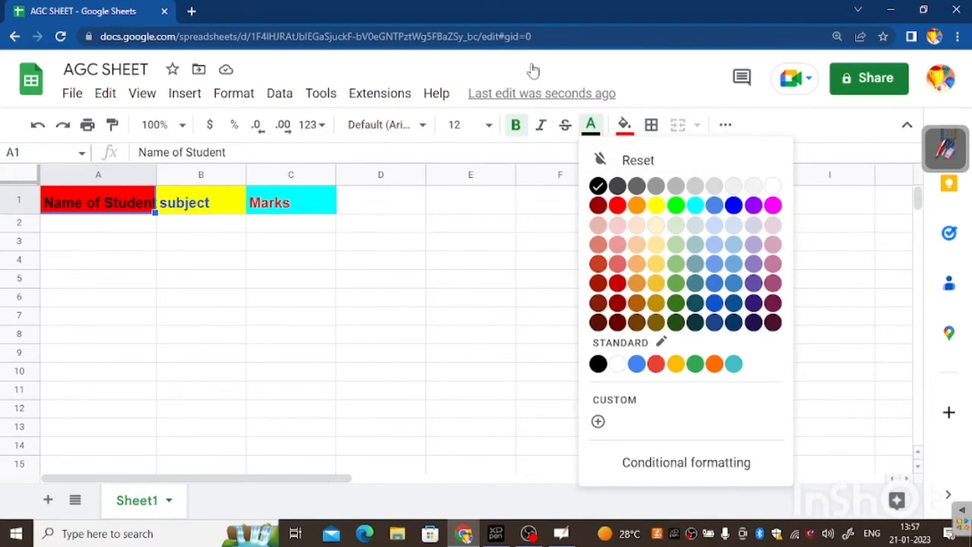
key("Return")
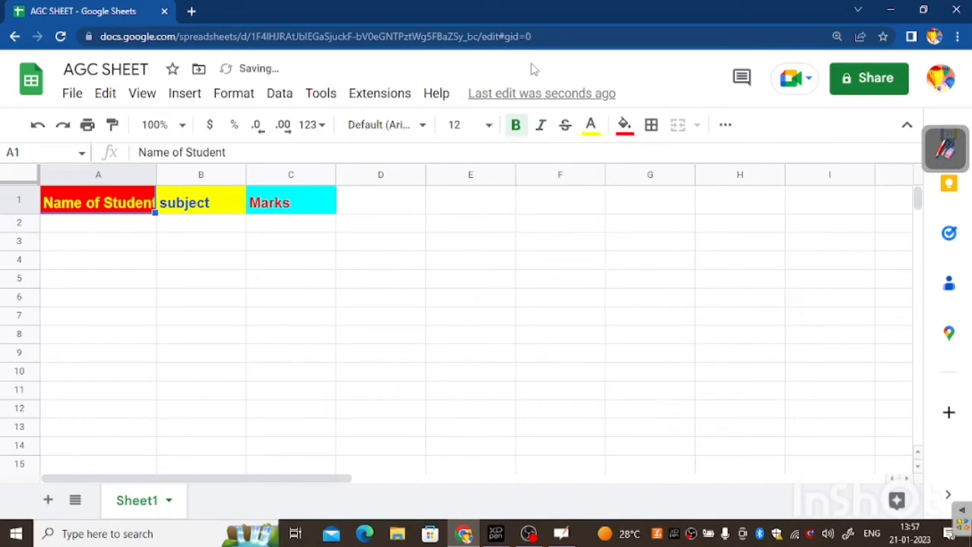
left_click_drag(156, 175, 178, 175)
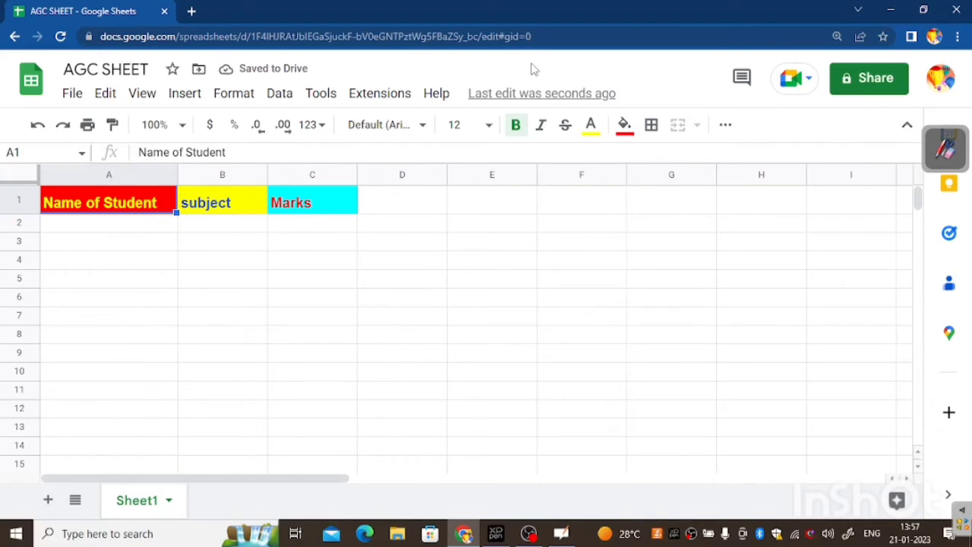
Step: Enter the first four students' names in cells A2 to A5 under the Name of Student heading
key("Down")
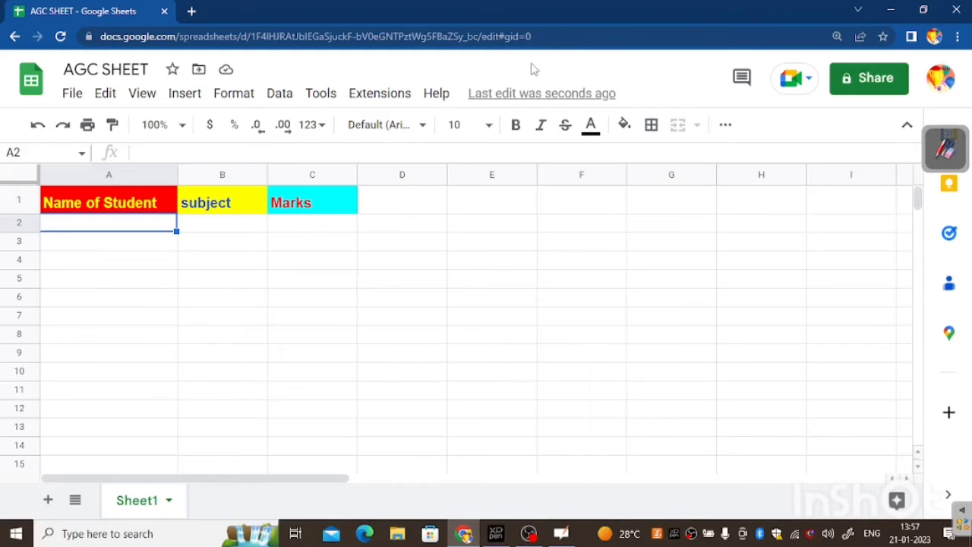
type("S")
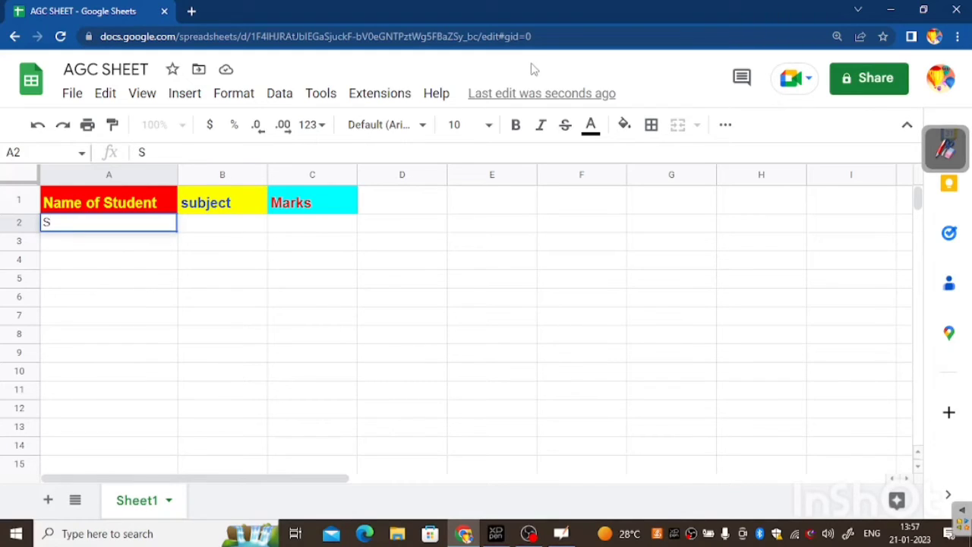
type("omnath")
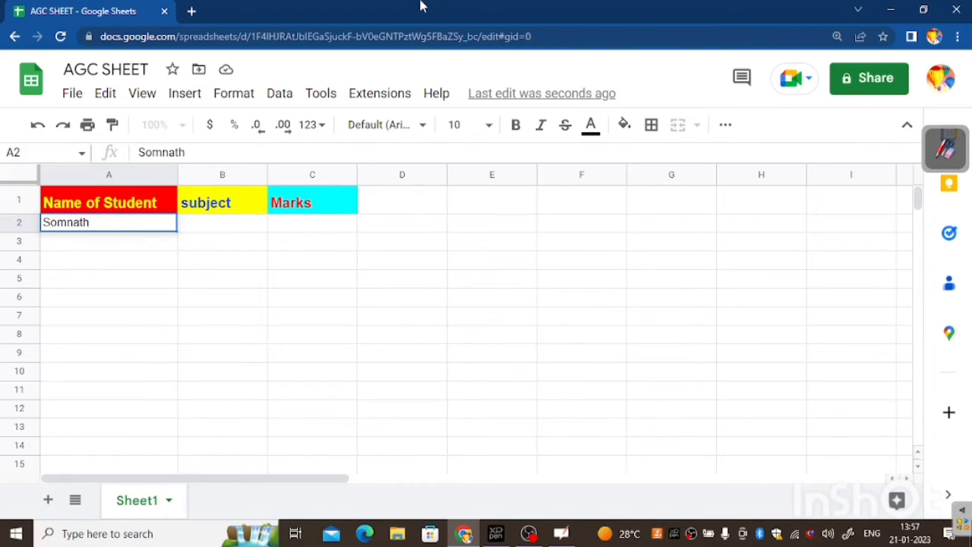
key("Return")
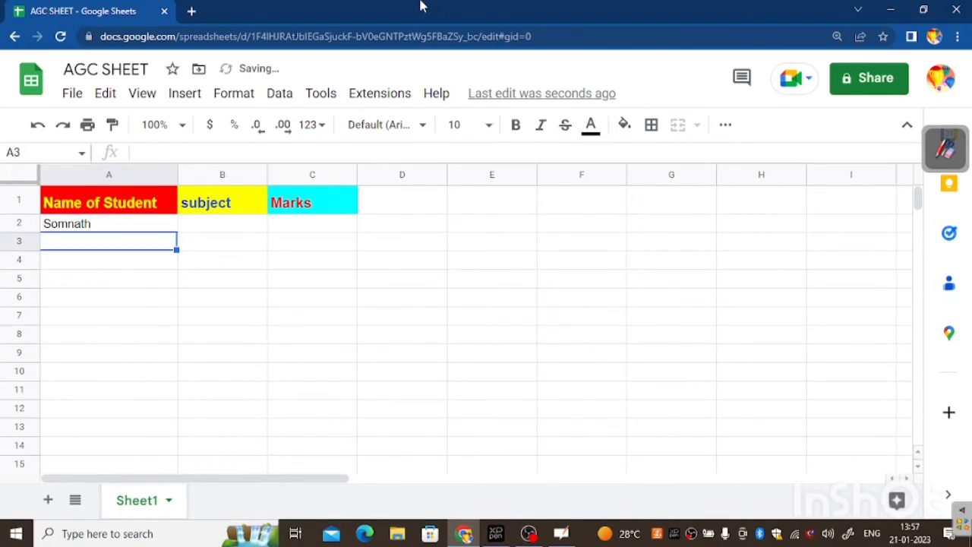
type("Sr")
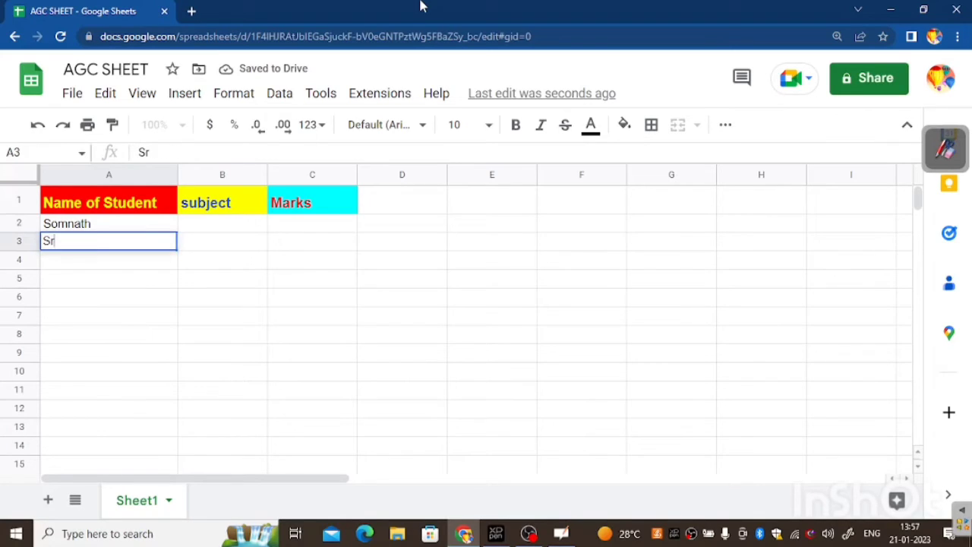
type("idhar")
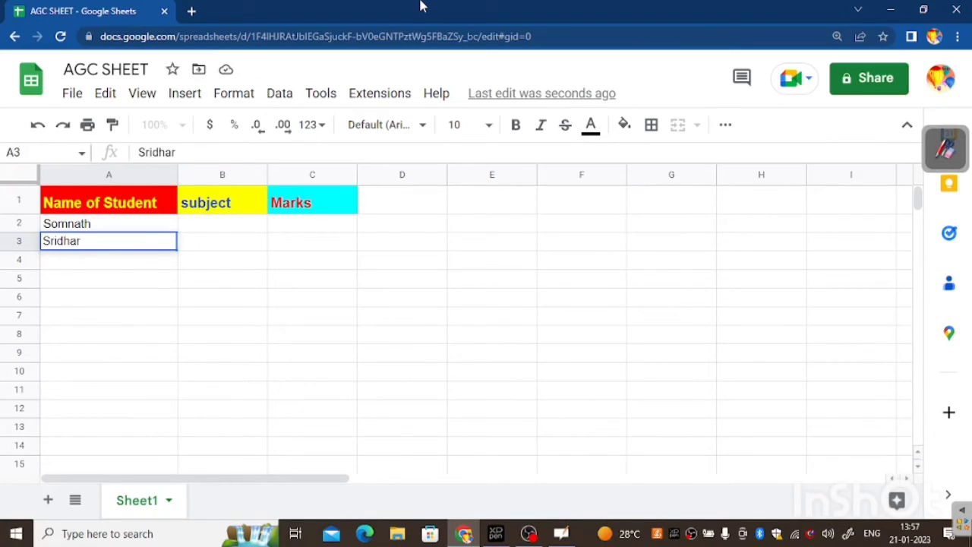
key("Return")
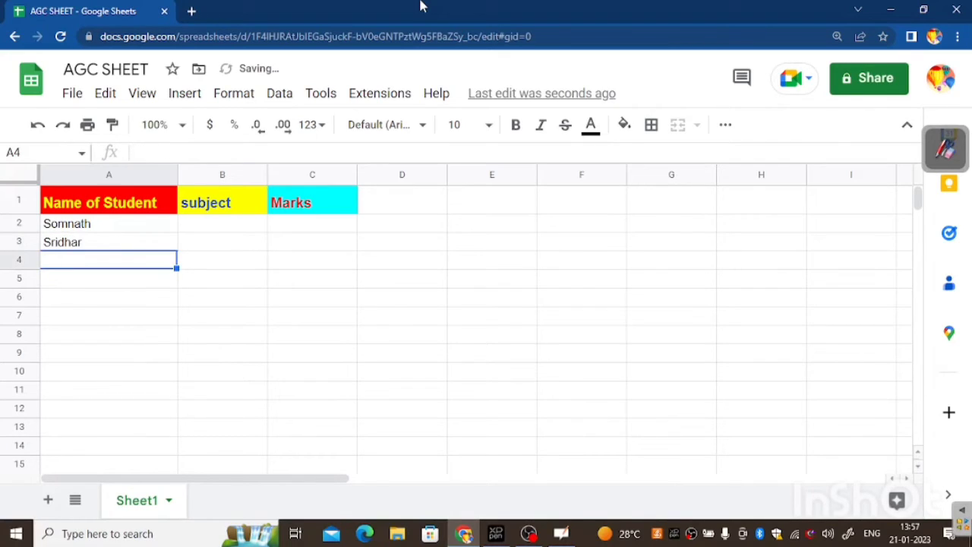
type("kaml")
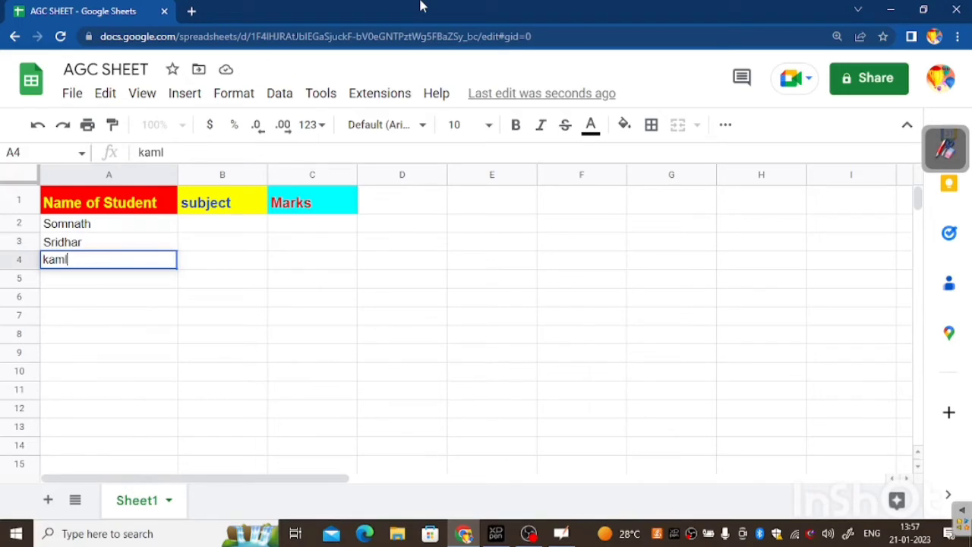
key("BackSpace")
type("al")
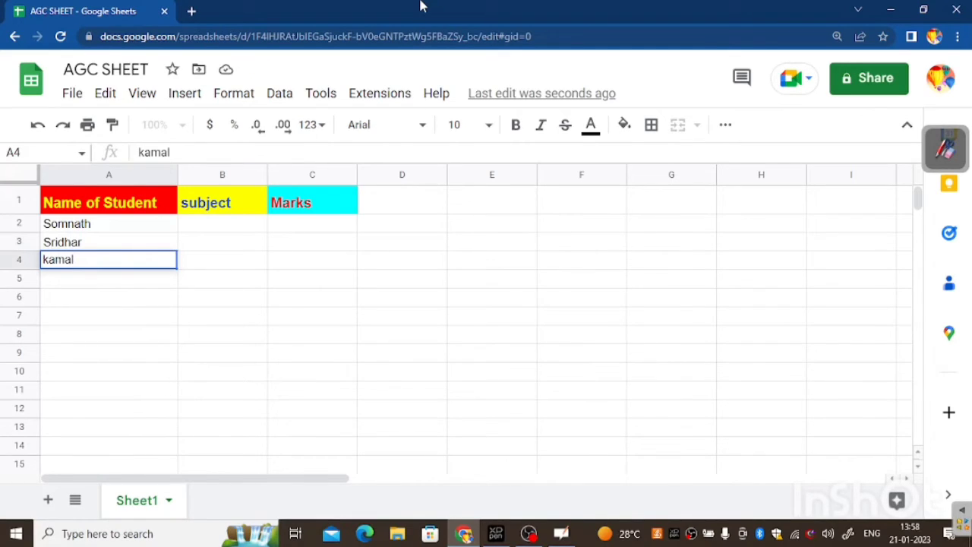
key("Return")
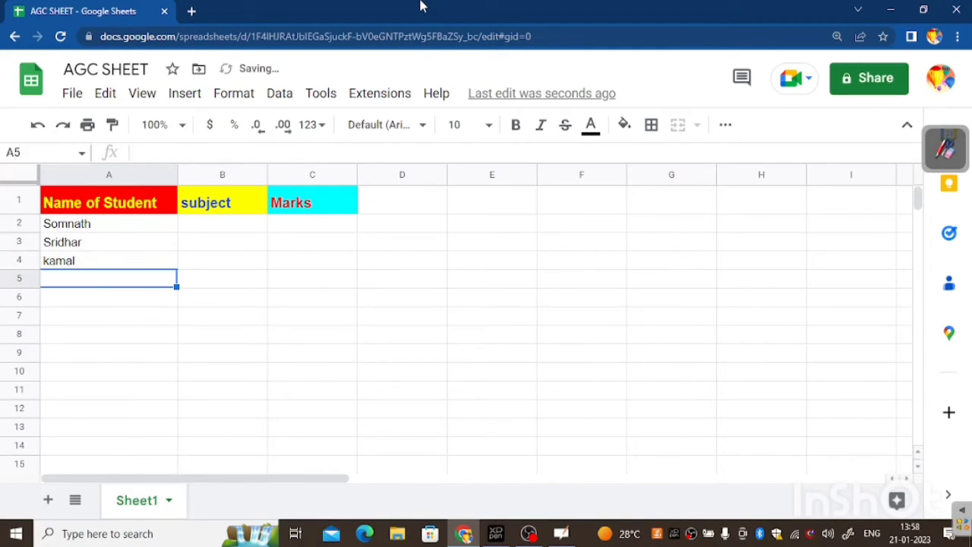
type("vimal")
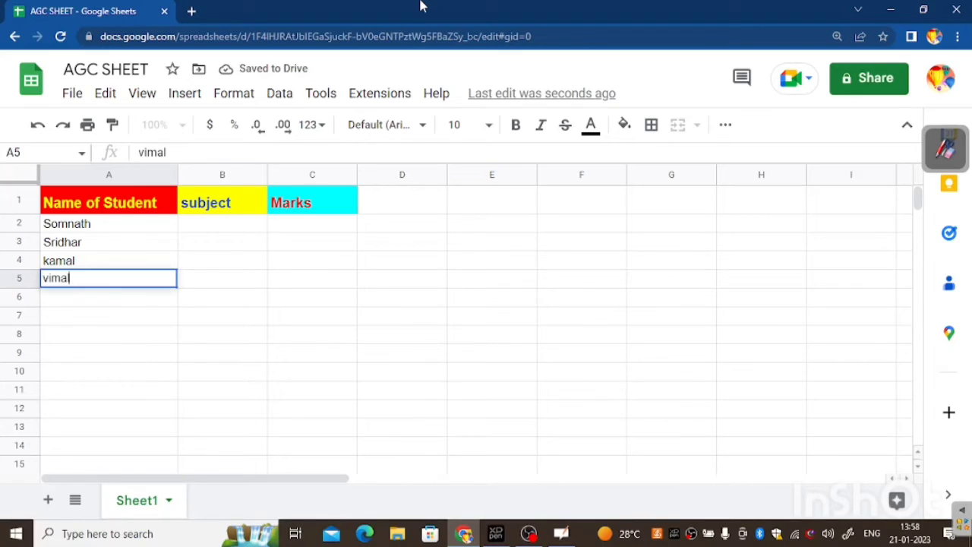
key("Return")
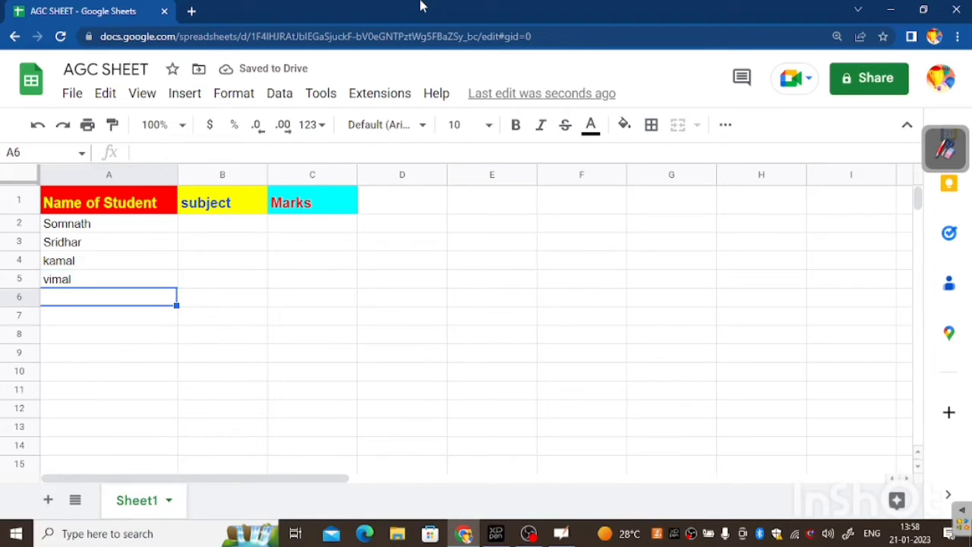
Step: Continue the student list with four more names in cells A6 to A9
type("La")
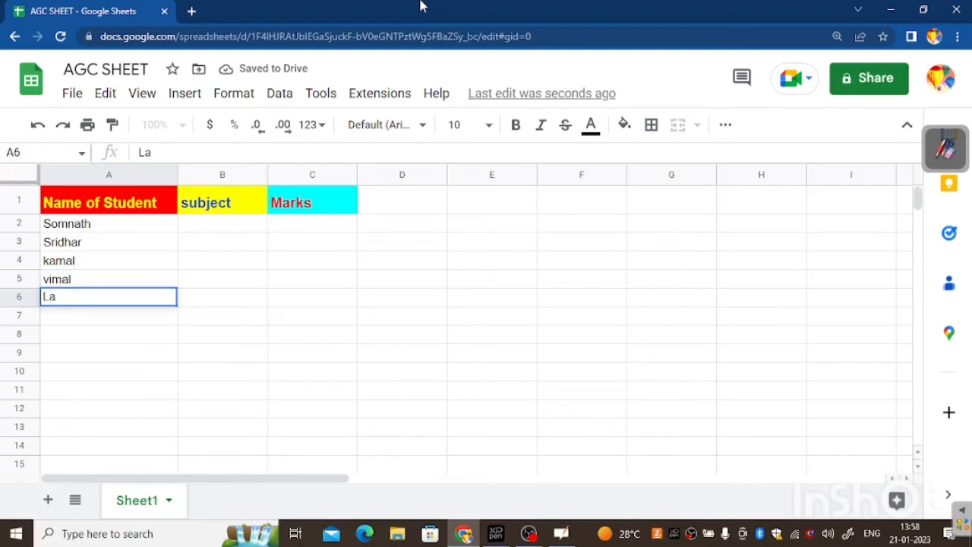
type("hari")
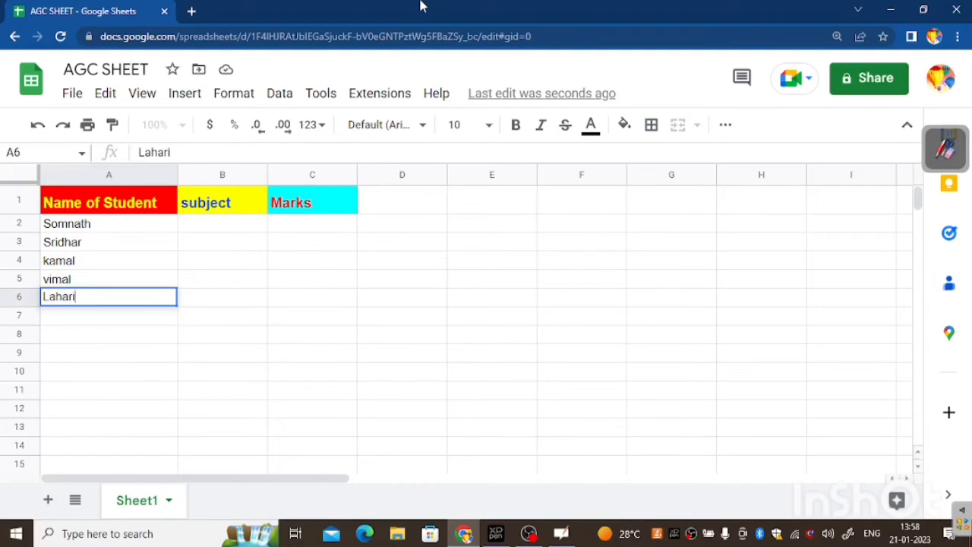
key("Return")
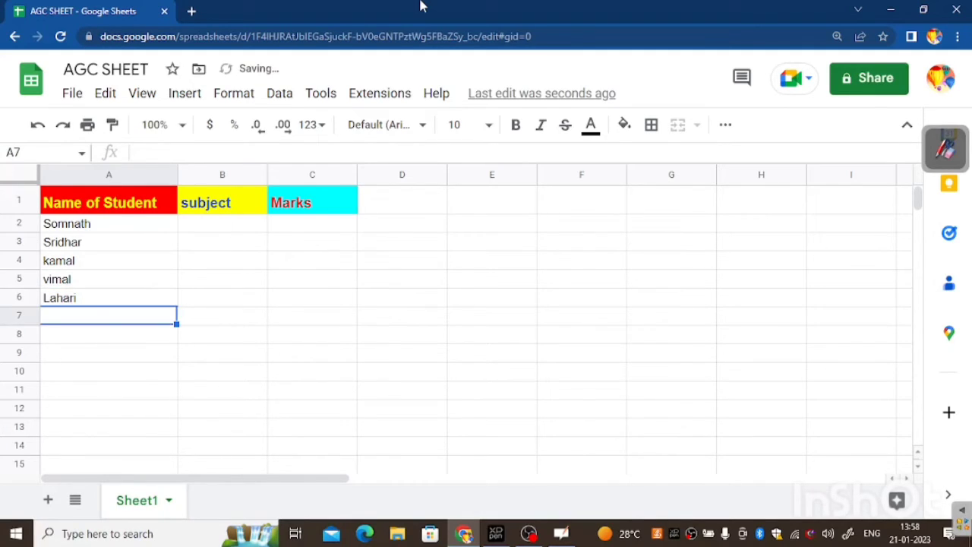
type("Ramu")
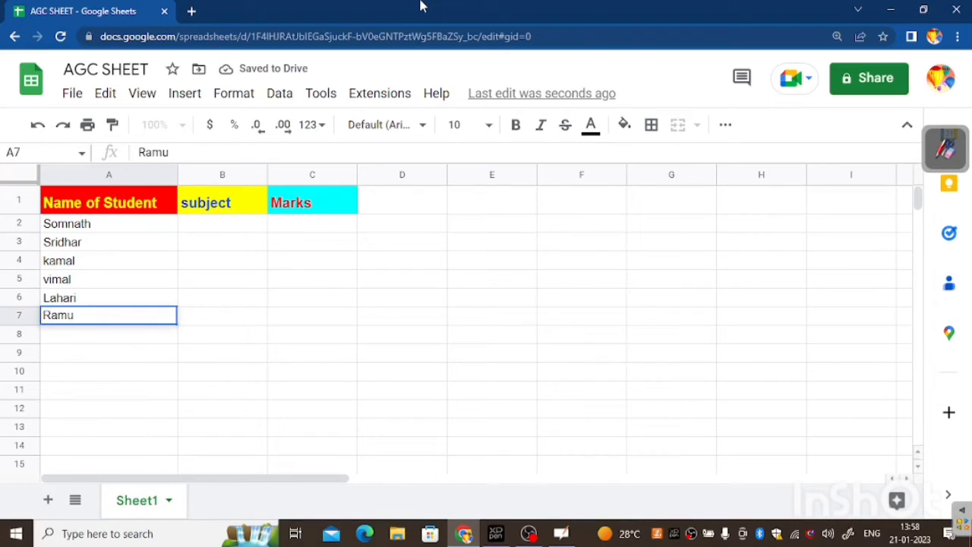
key("Return")
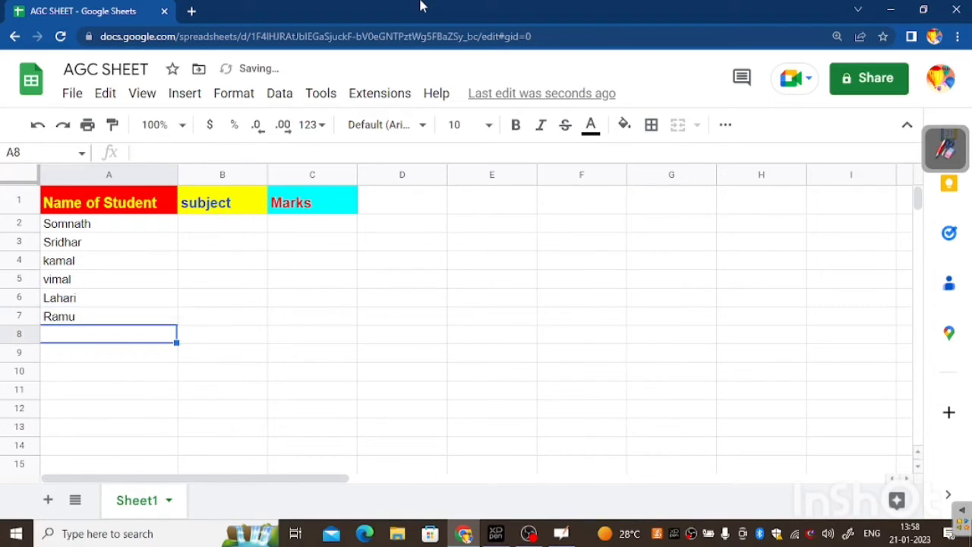
type("Jyo")
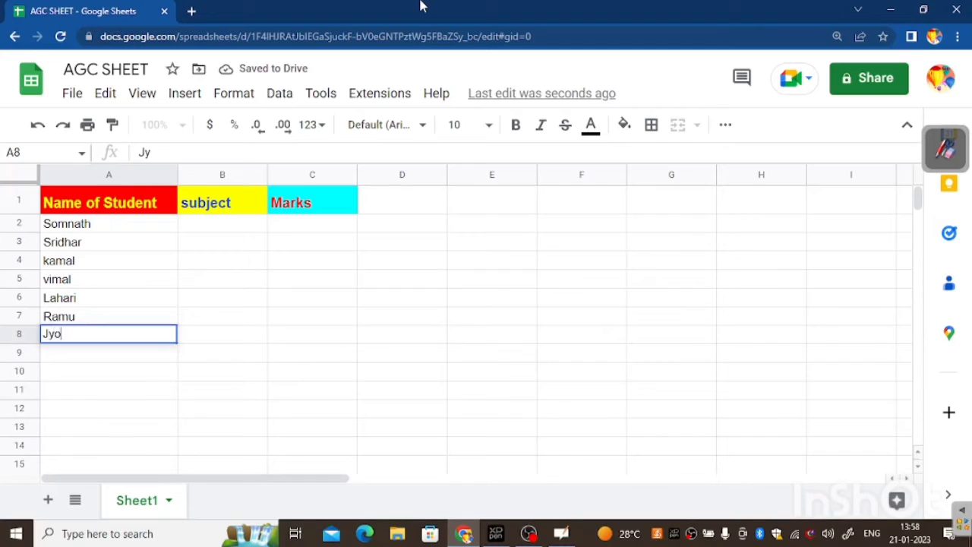
type("thi")
key("Return")
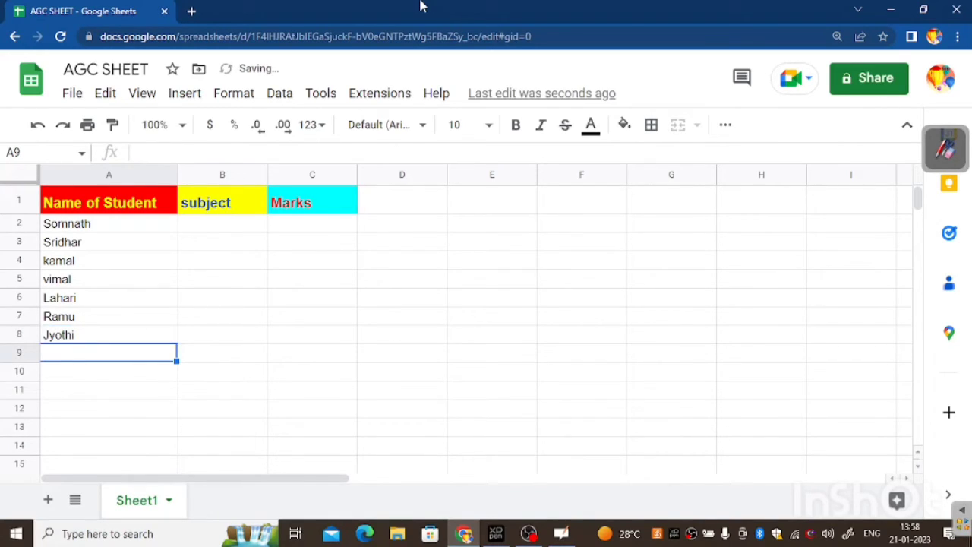
type("Ravi")
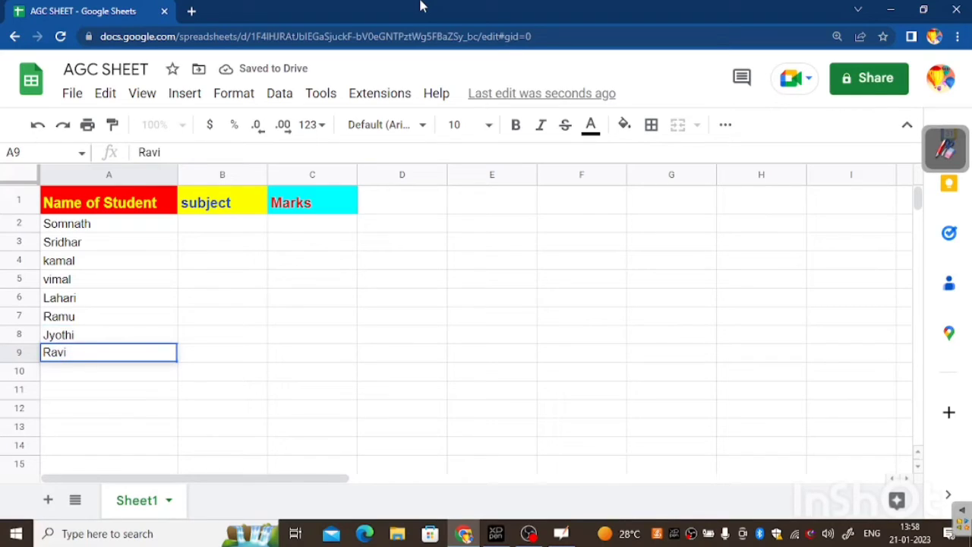
key("Return")
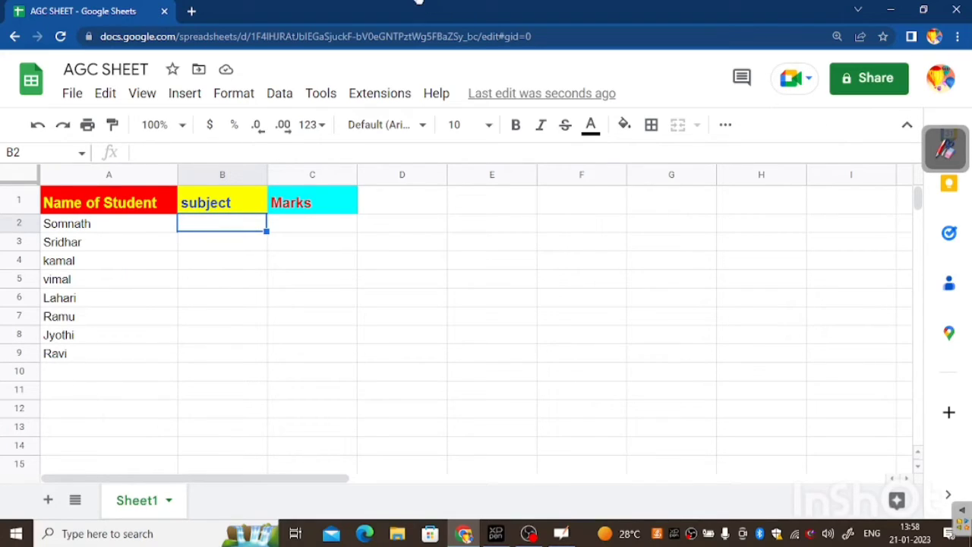
Step: Enter Maths as the first student's subject in cell B2
type("Maths")
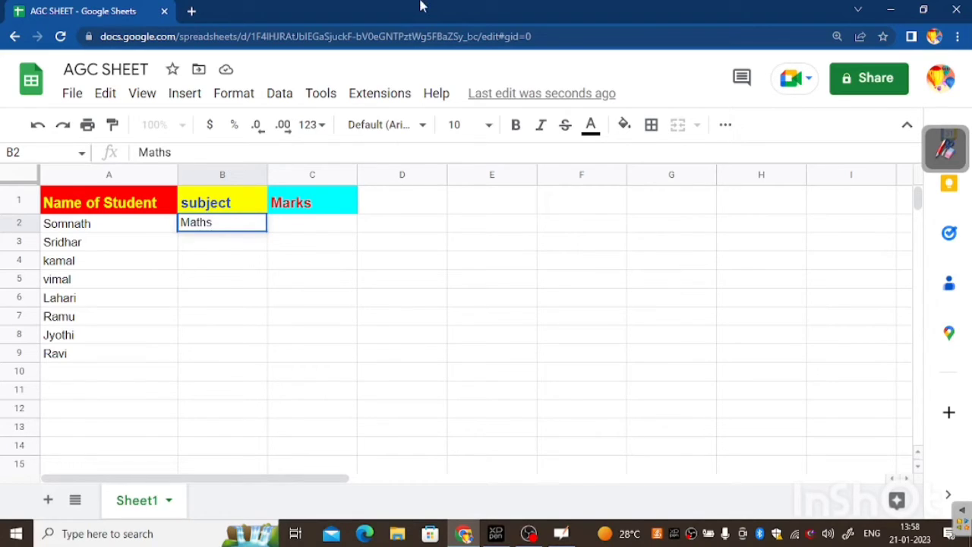
key("Return")
key("Down")
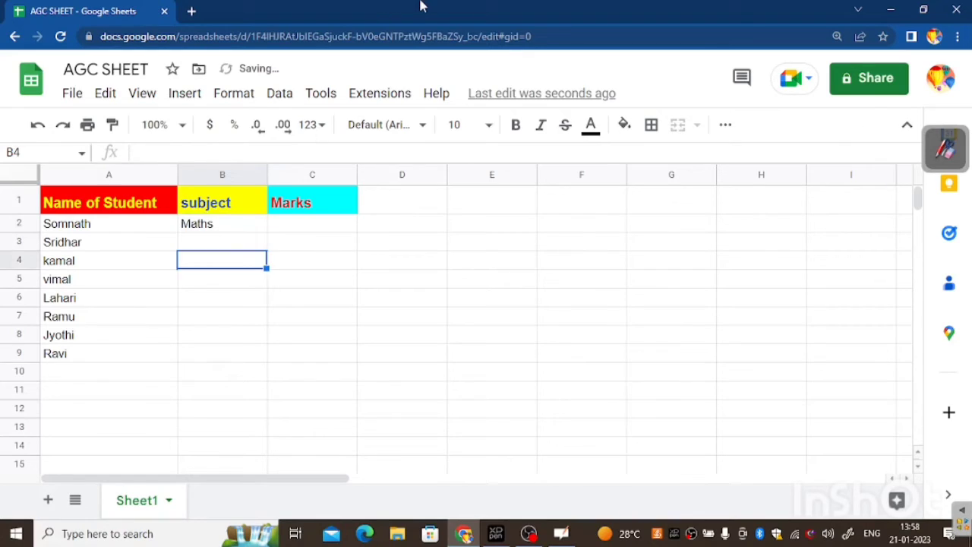
key("Down")
key("Down")
key("Down")
key("Down")
key("Down")
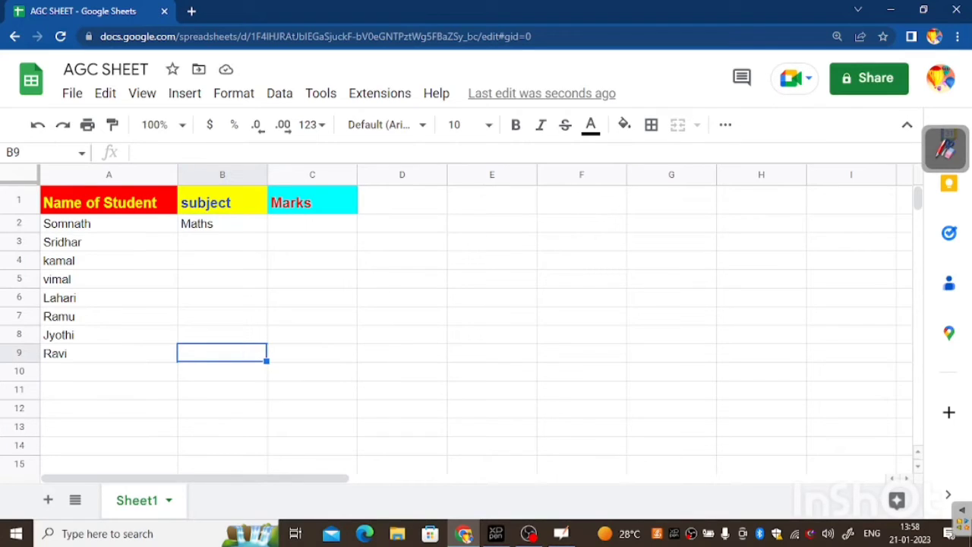
key("Up")
key("Up")
key("Up")
key("Up")
key("Up")
key("Up")
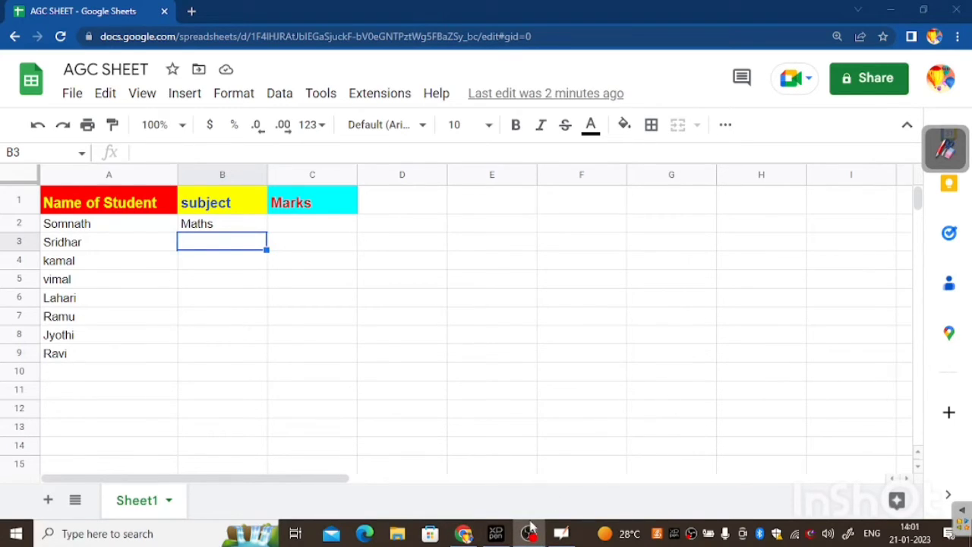
left_click(464, 532)
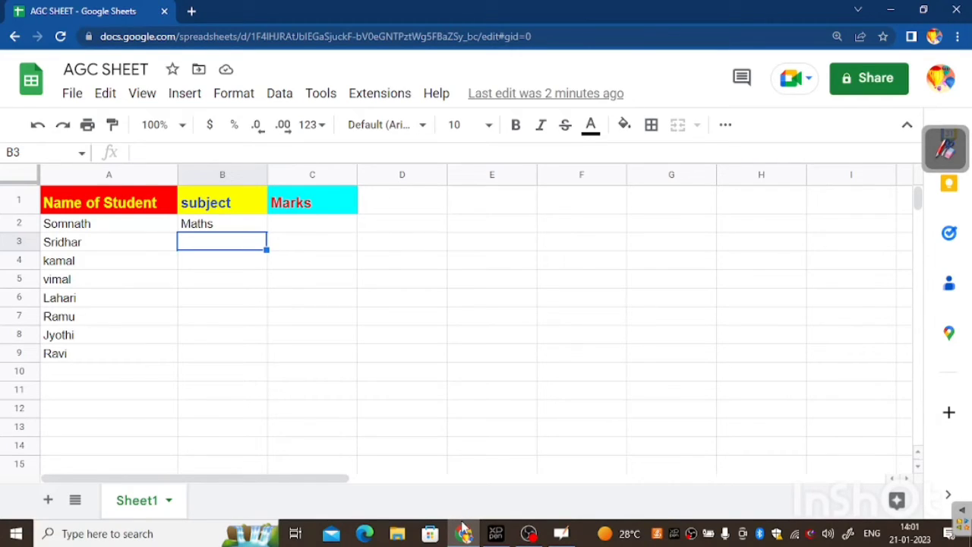
Step: Fill the subject Maths from cell B2 down through B13
key("Up")
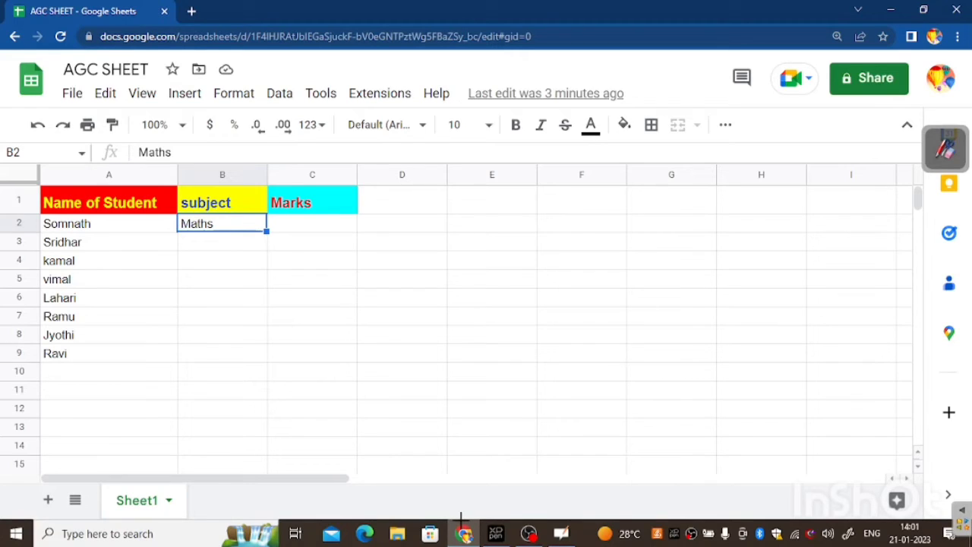
key("shift+F10")
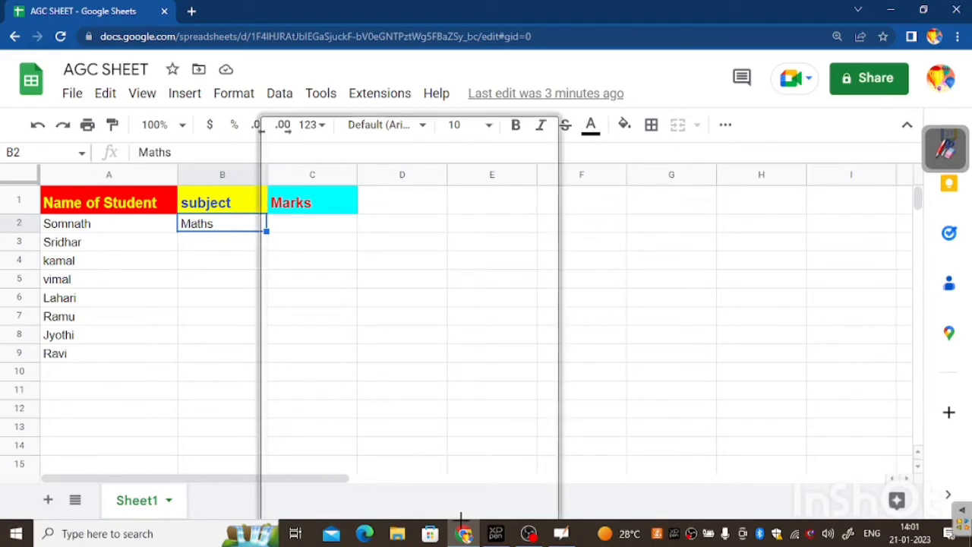
key("Escape")
key("Down")
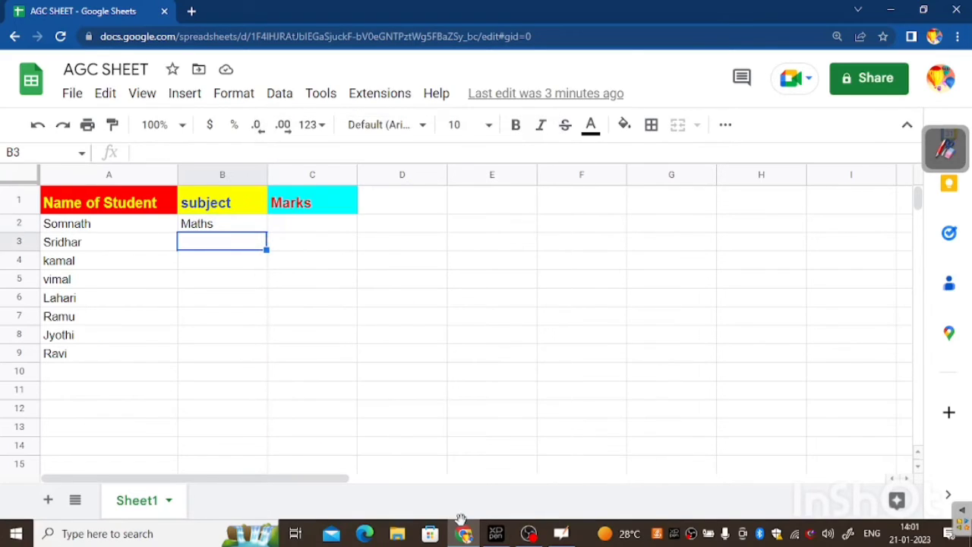
key("Up")
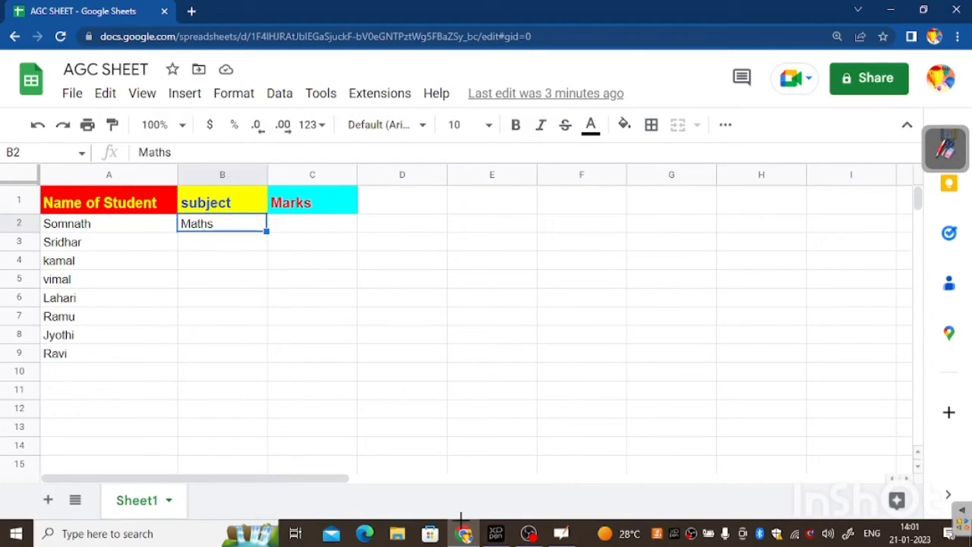
left_click_drag(267, 230, 266, 360)
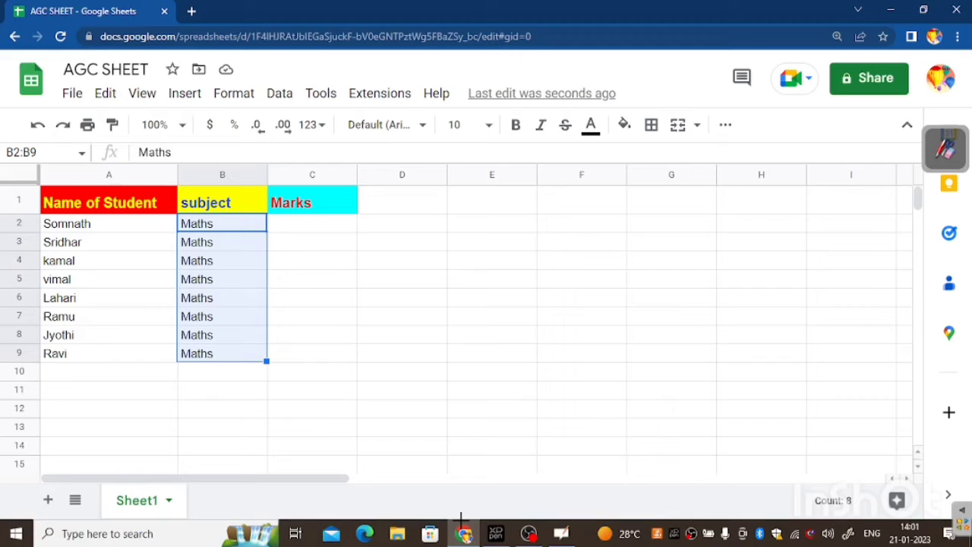
left_click_drag(266, 361, 266, 430)
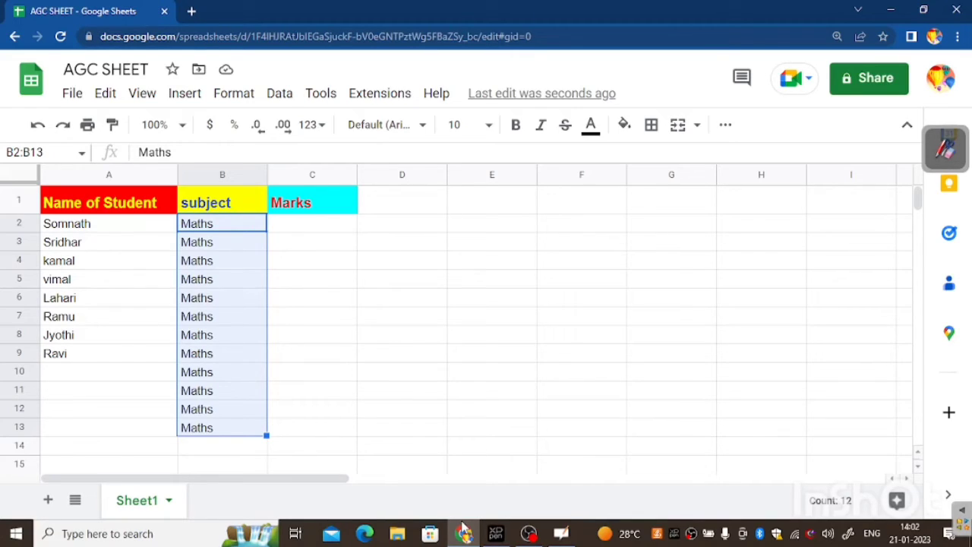
Step: Enter the numbers 1, 2 and 3 in cells E1 to E3
left_click(492, 242)
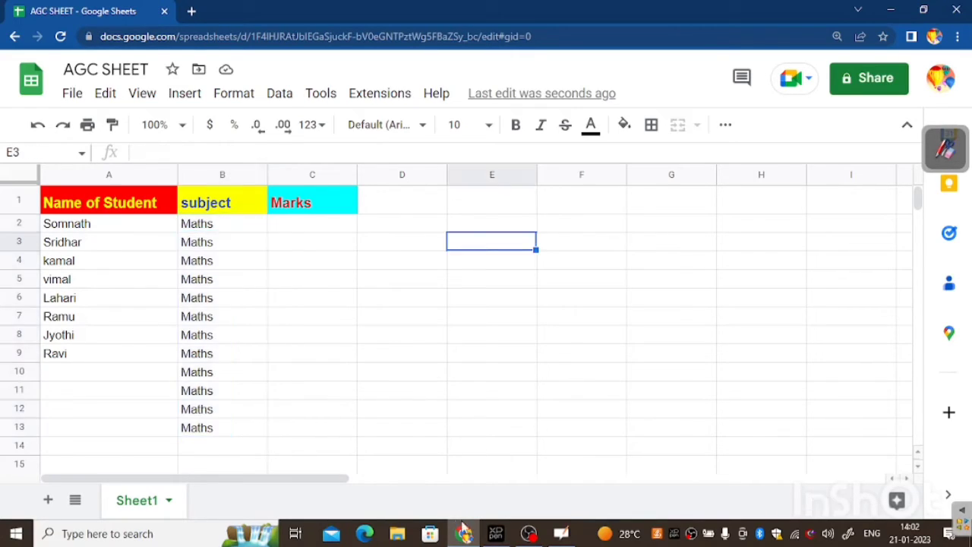
left_click(491, 200)
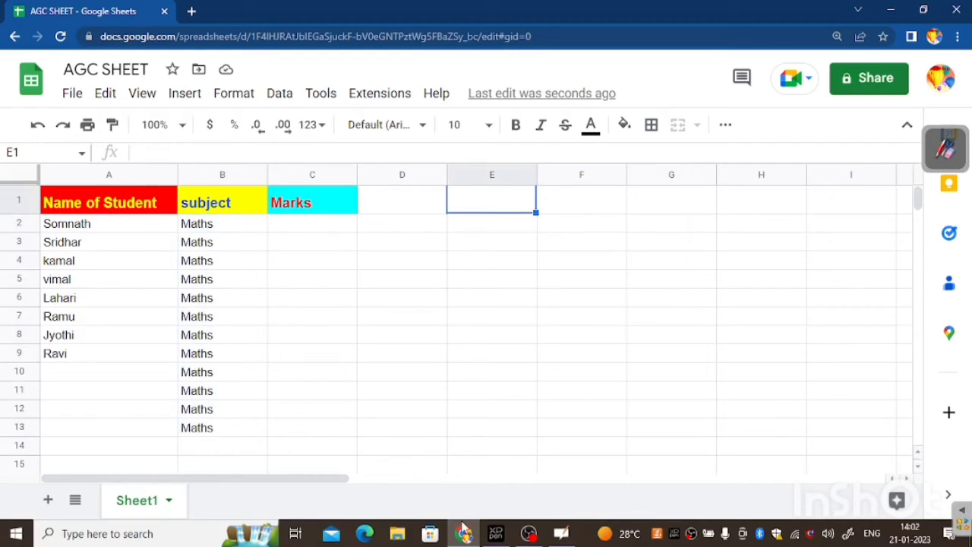
type("1")
key("Return")
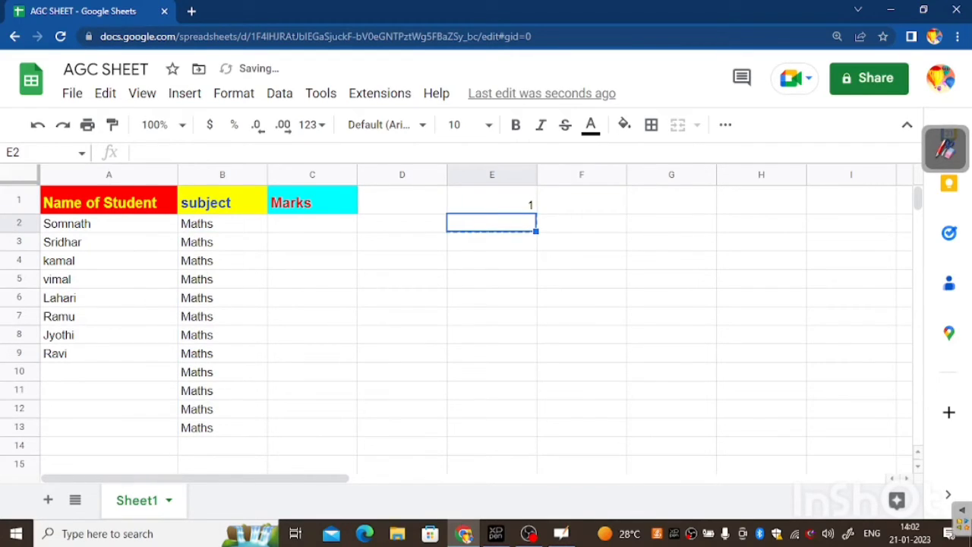
type("2")
key("Return")
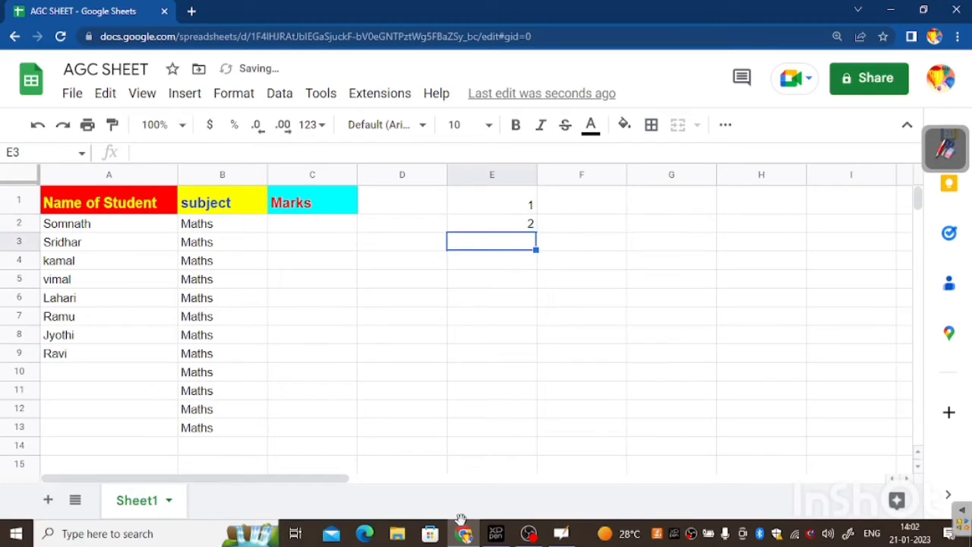
type("3")
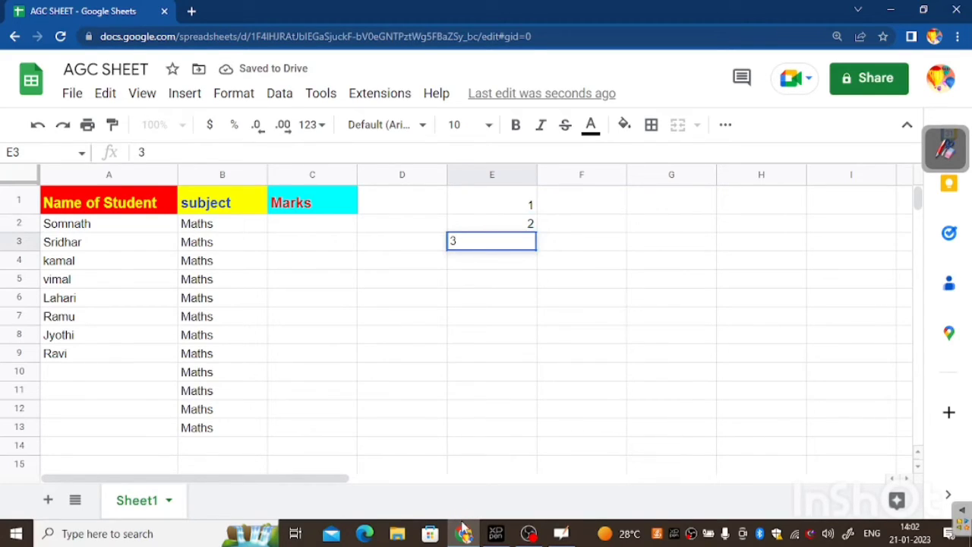
key("Return")
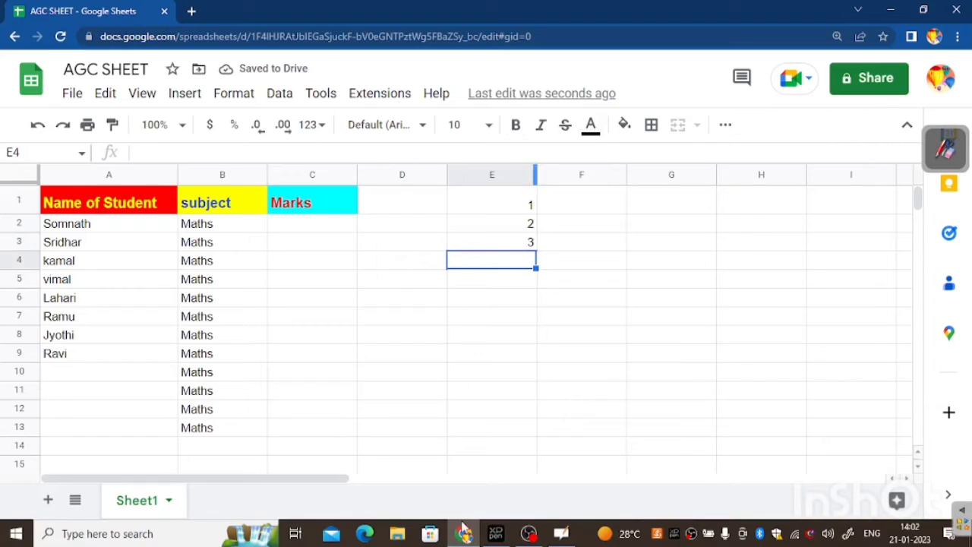
Step: Try filling the value of E1 down through E13, and undo the fill
key("Up")
key("Up")
key("Up")
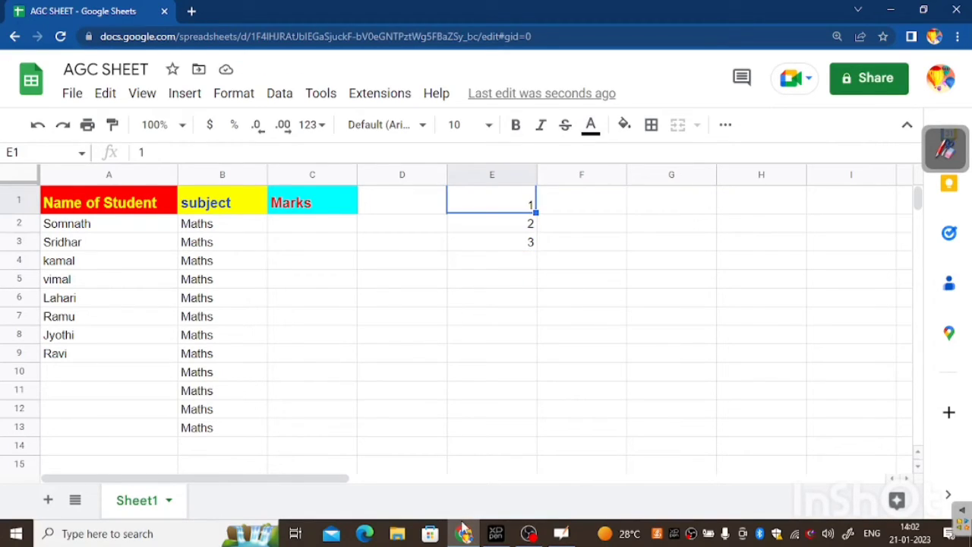
key("ctrl+c")
left_click_drag(535, 243, 535, 262)
left_click_drag(535, 261, 535, 435)
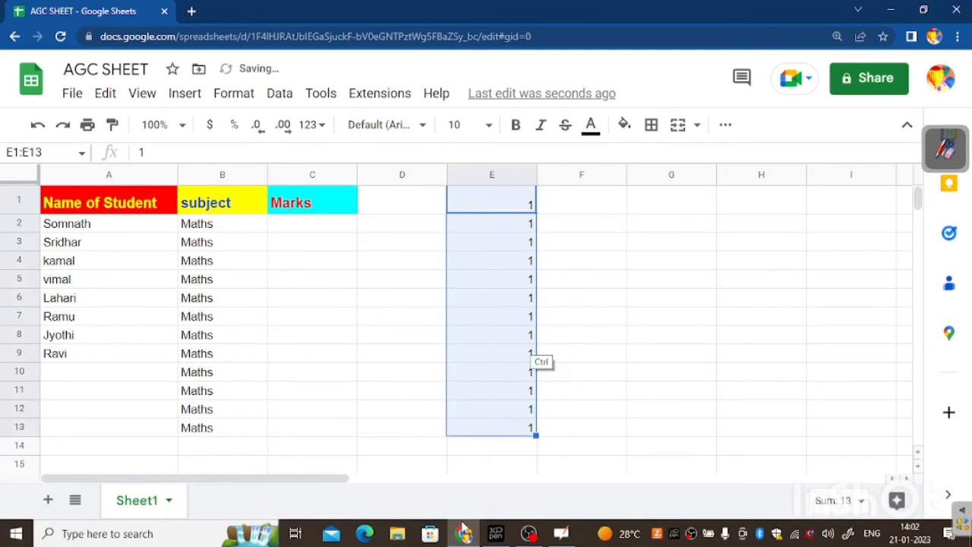
key("ctrl+z")
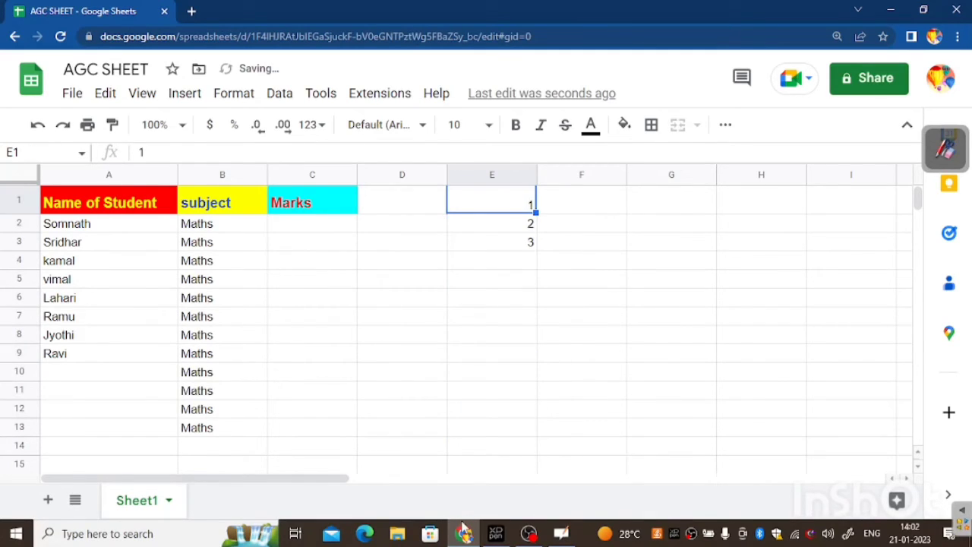
key("Down")
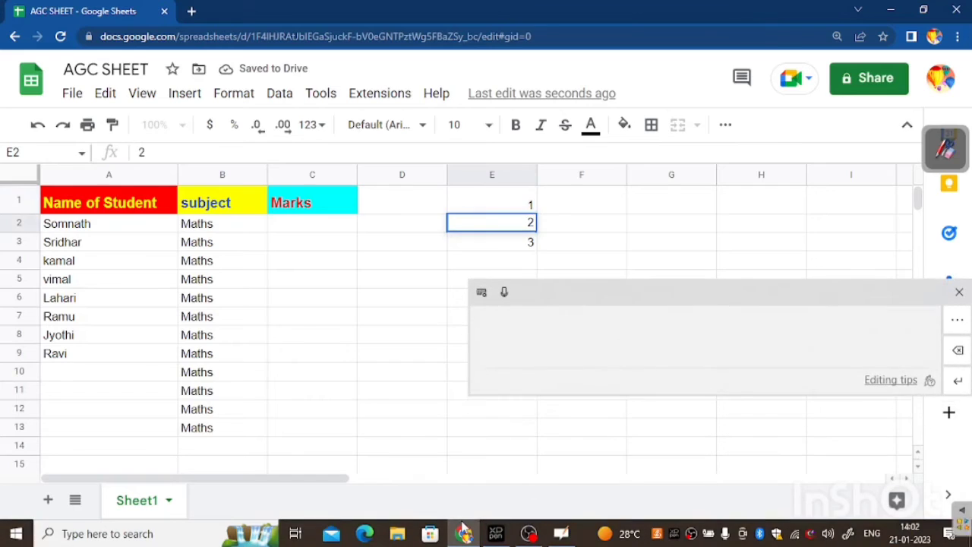
key("Up")
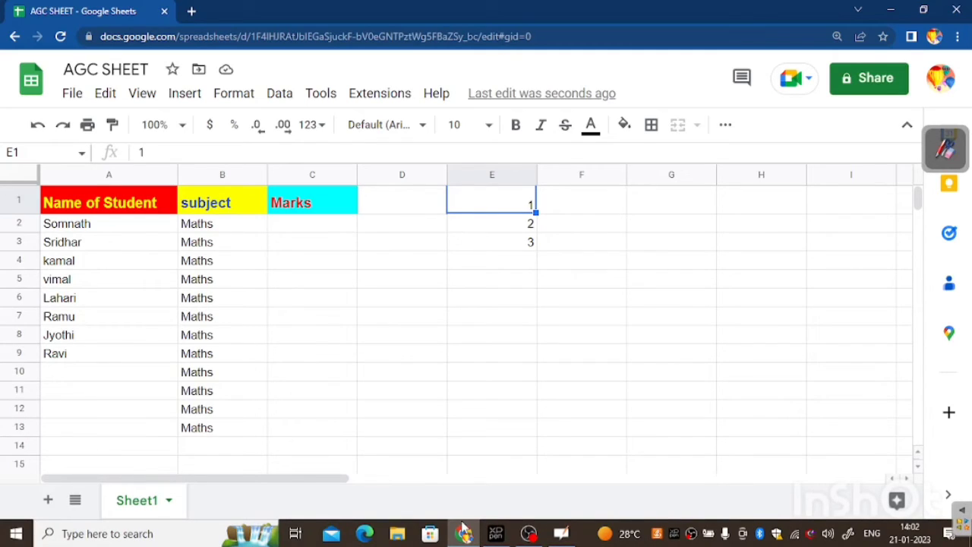
left_click(521, 244)
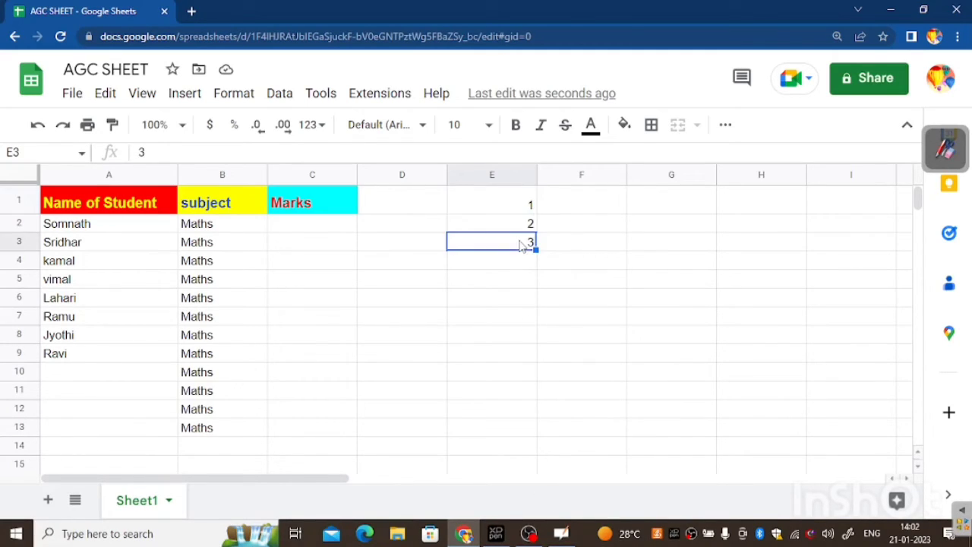
left_click(479, 207)
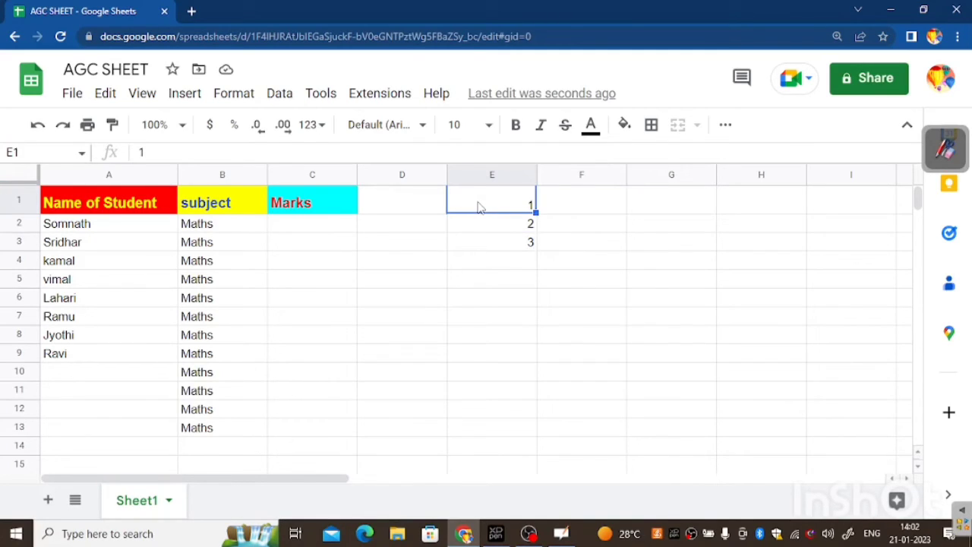
left_click_drag(478, 207, 516, 351)
left_click(514, 343)
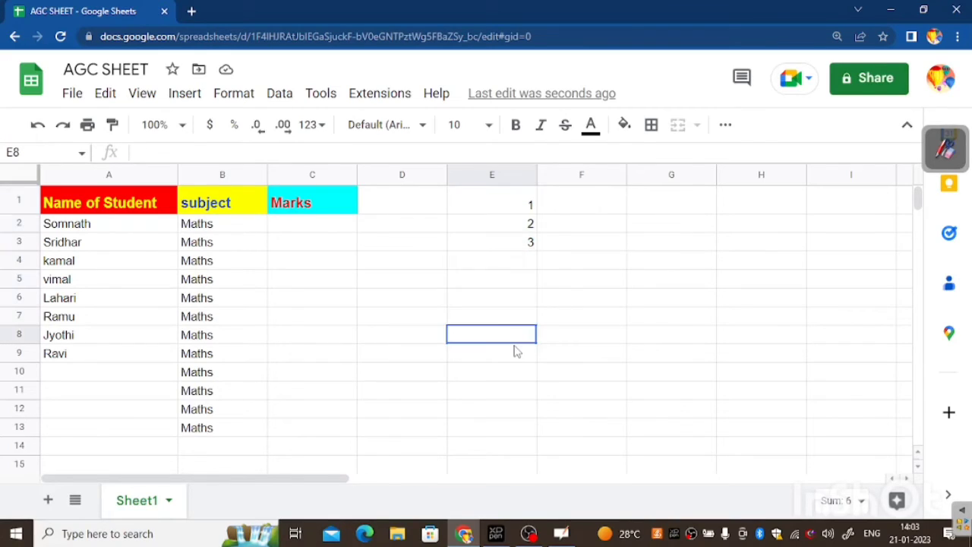
Step: Try filling the value of E1 down to E4, and undo the fill
left_click(511, 213)
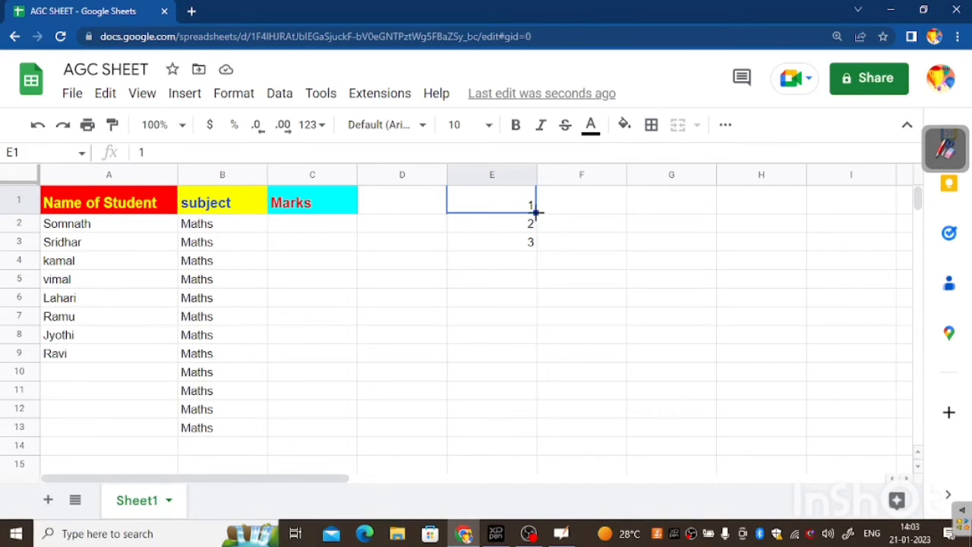
left_click_drag(536, 213, 542, 272)
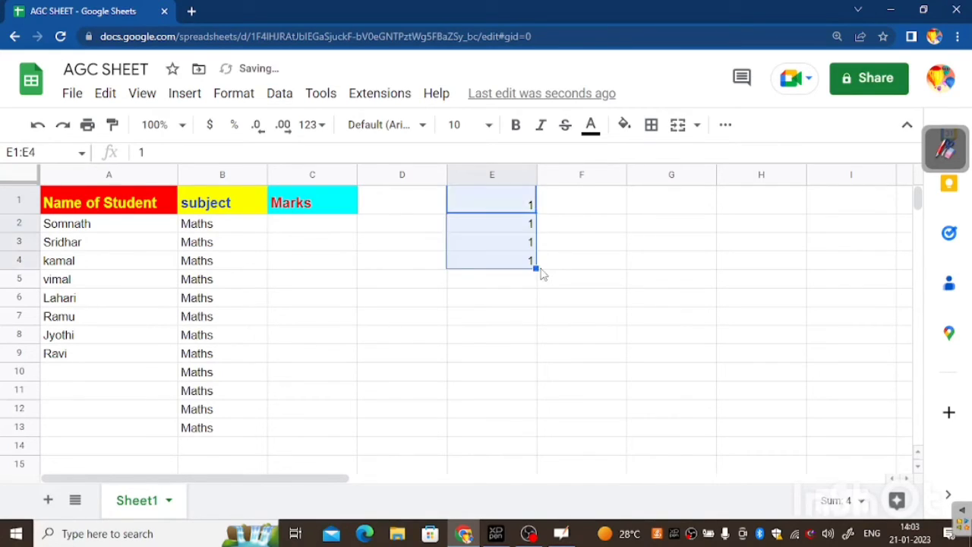
key("ctrl+z")
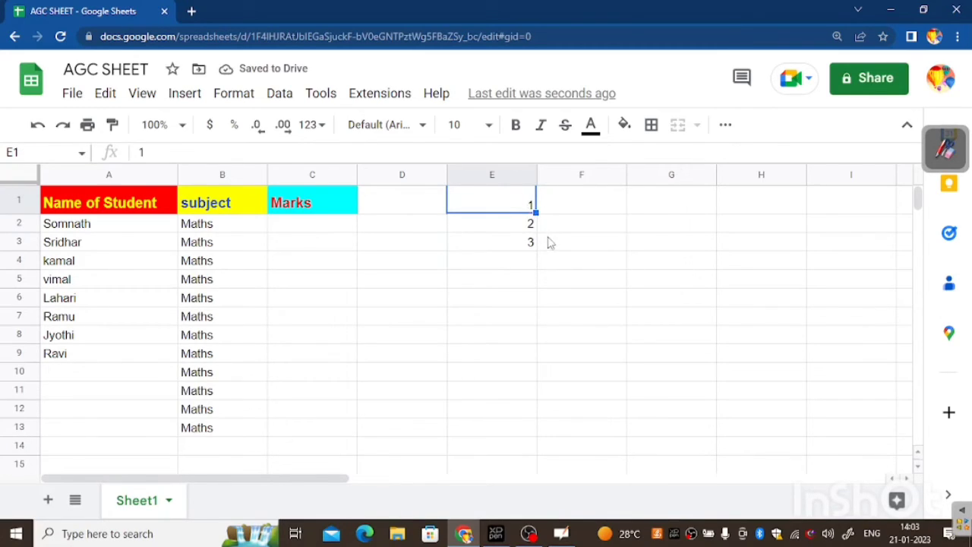
Step: Select the three numbers in E1:E3 and move them to F4:F6
left_click(535, 246)
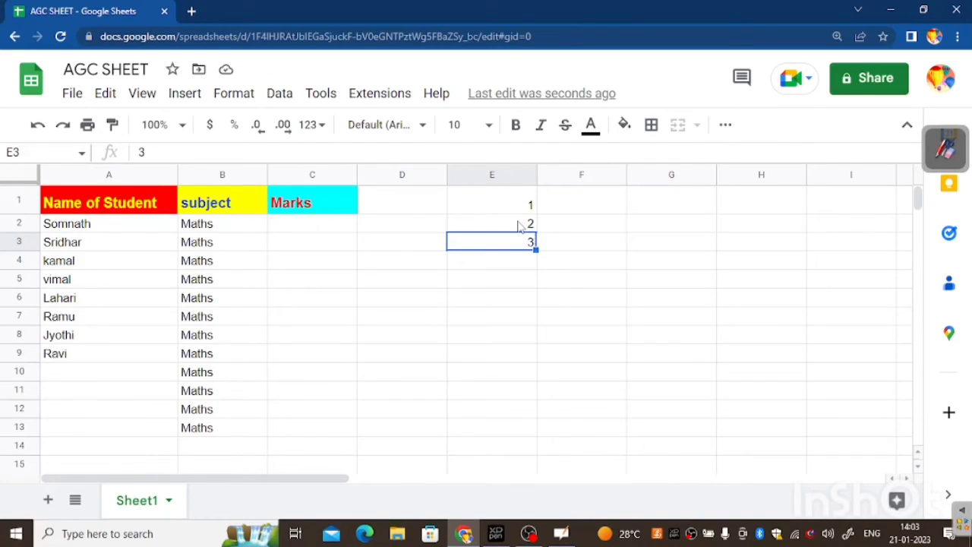
left_click(521, 225)
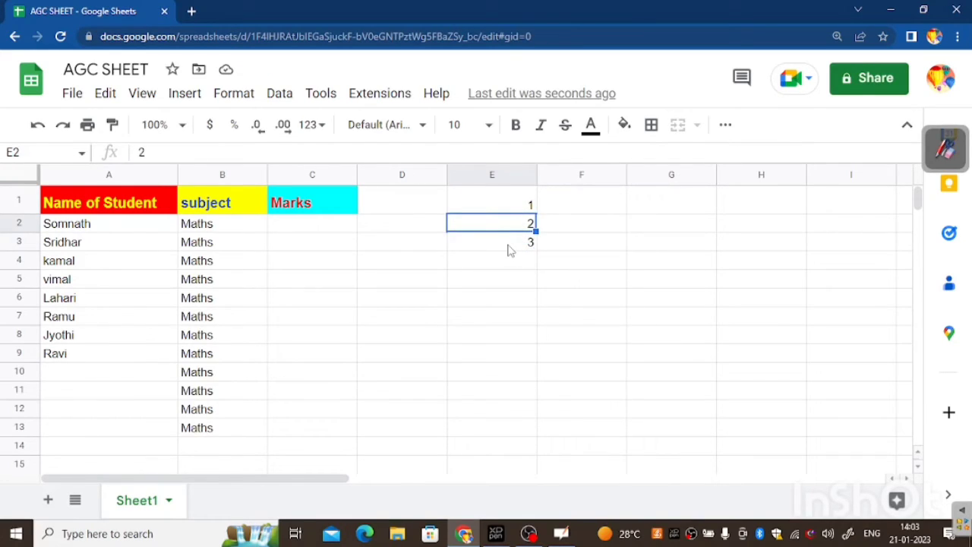
left_click(509, 250)
left_click(500, 203, "shift")
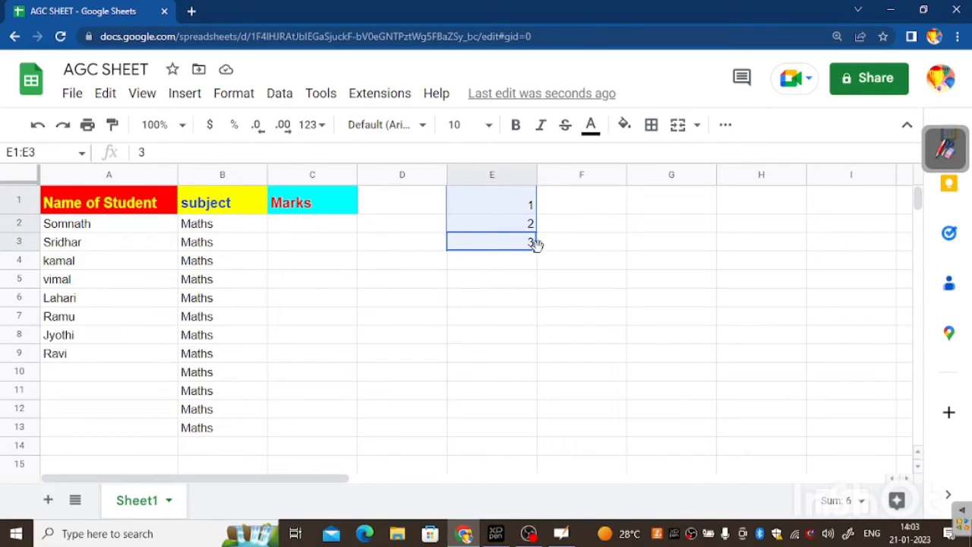
left_click_drag(536, 244, 542, 301)
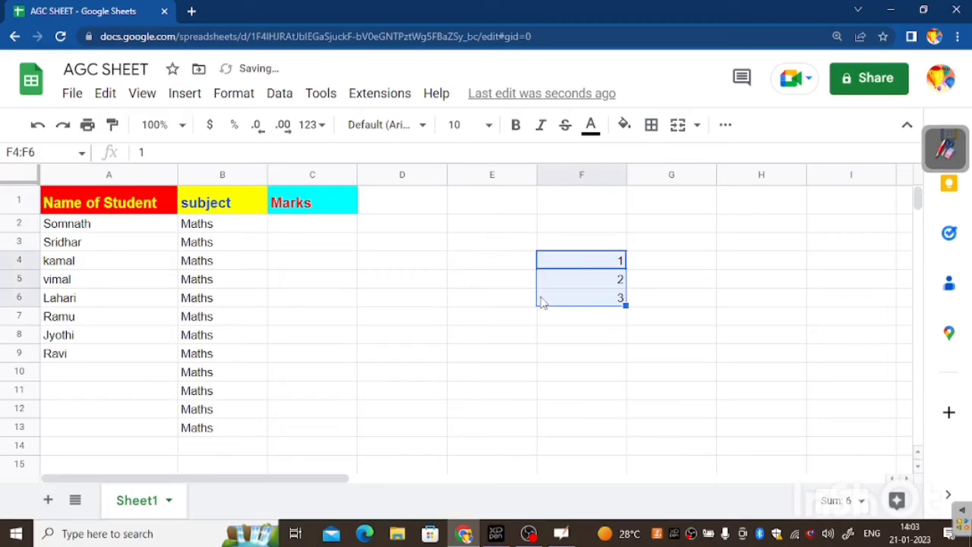
Step: Undo the move of the numbers and their entry in cells E1 to E3
key("ctrl+z")
key("ctrl+z")
key("ctrl+z")
key("ctrl+z")
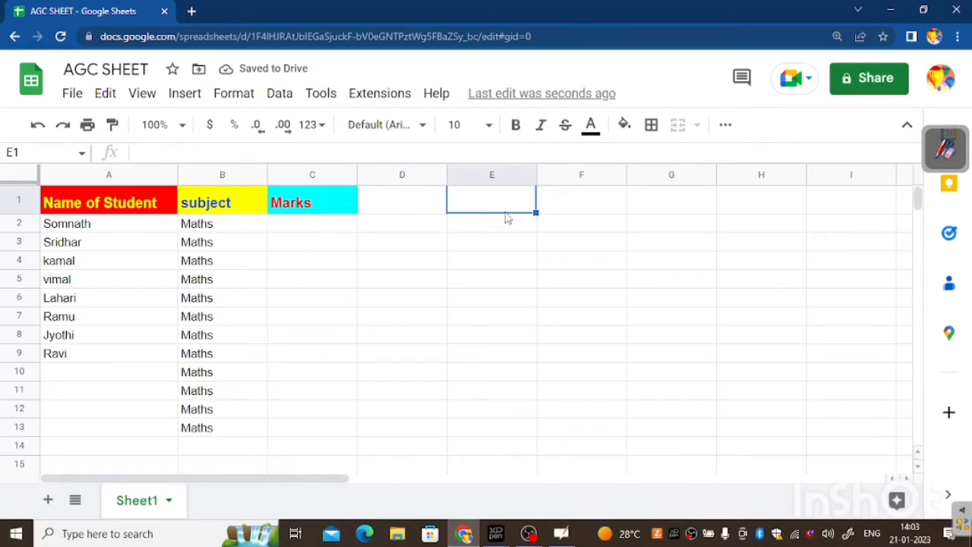
Step: Enter the numbers 1, 2, 3 and 4 in cells E1 to E4
type("1")
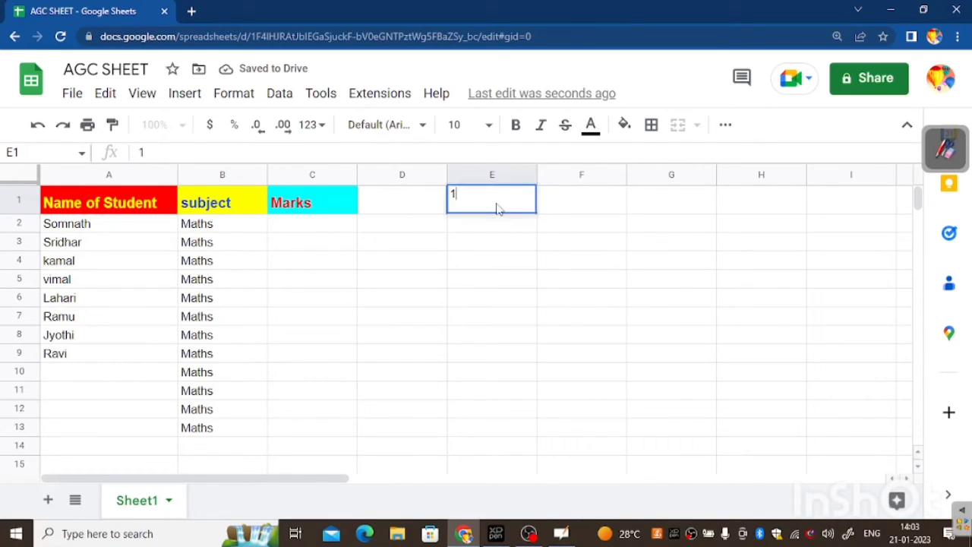
key("Return")
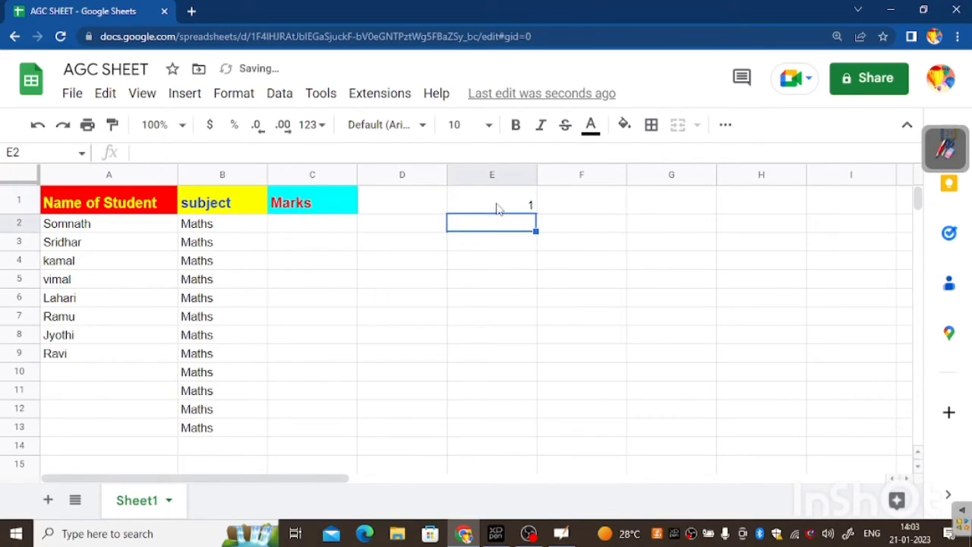
type("2")
key("Return")
type("3")
key("Return")
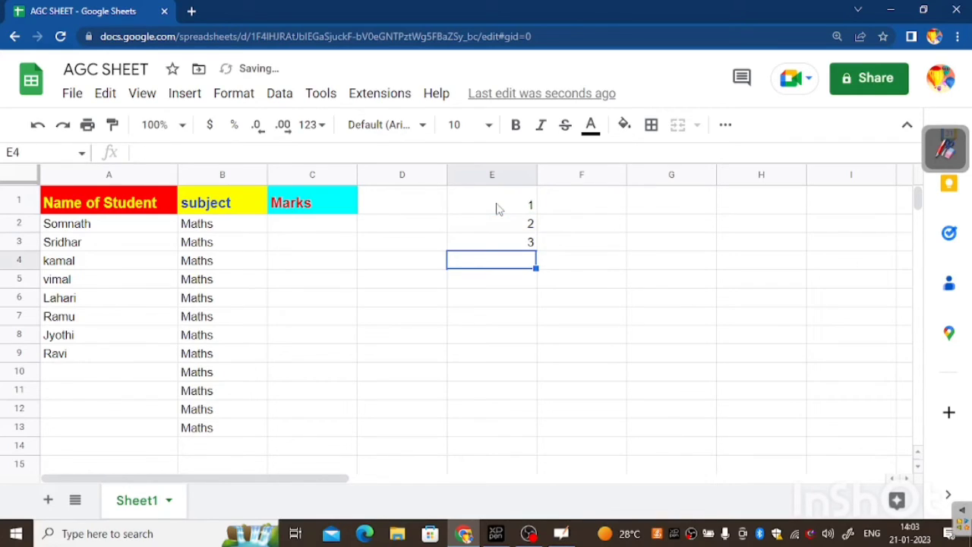
type("4")
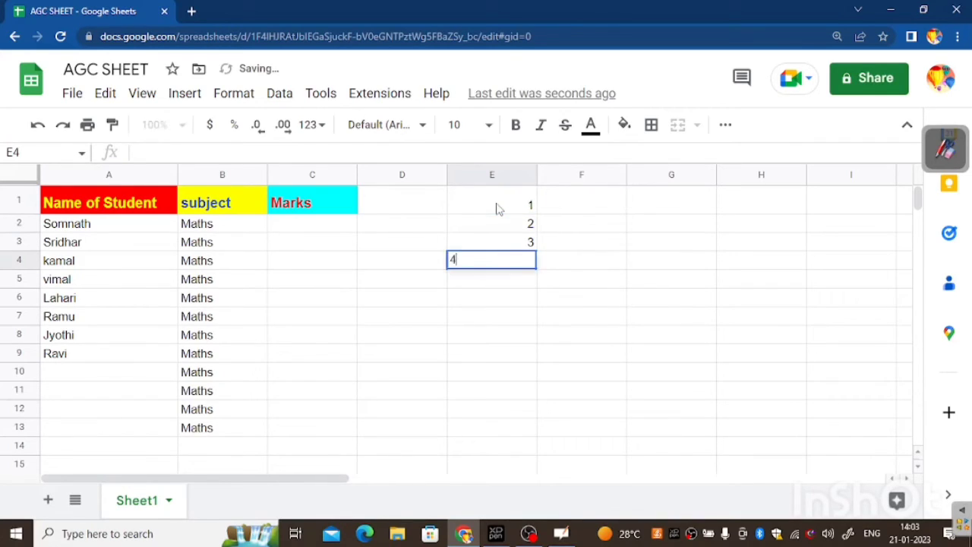
key("Return")
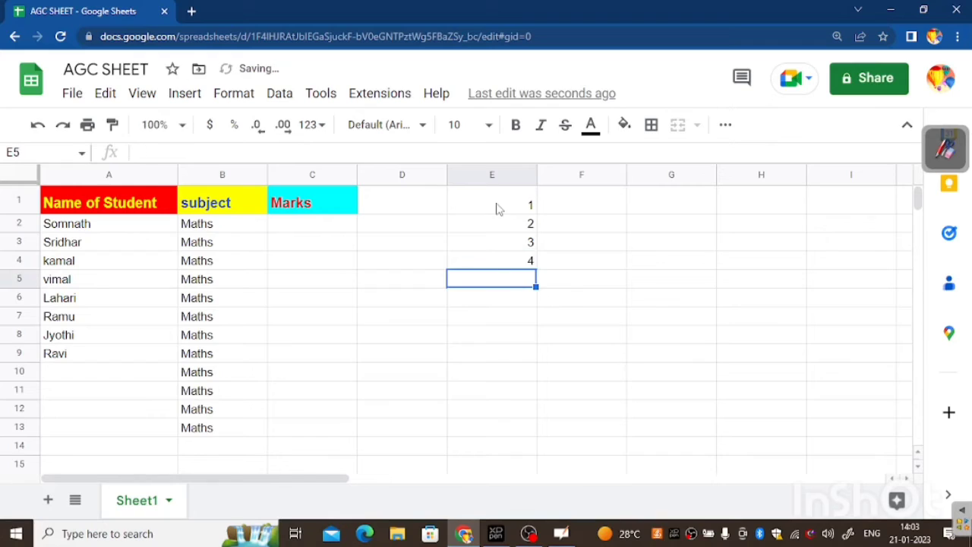
left_click(526, 211)
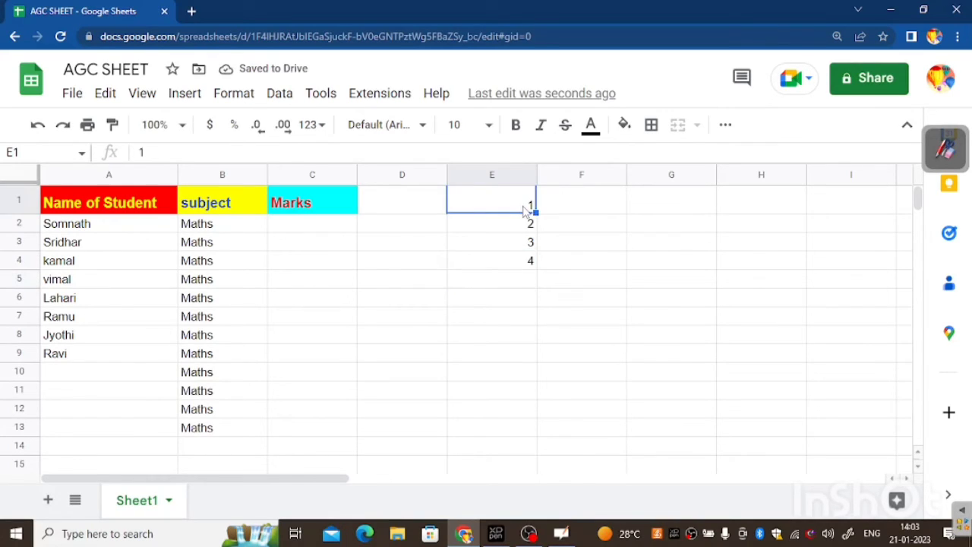
left_click_drag(527, 211, 504, 422)
left_click(518, 203)
left_click(503, 416)
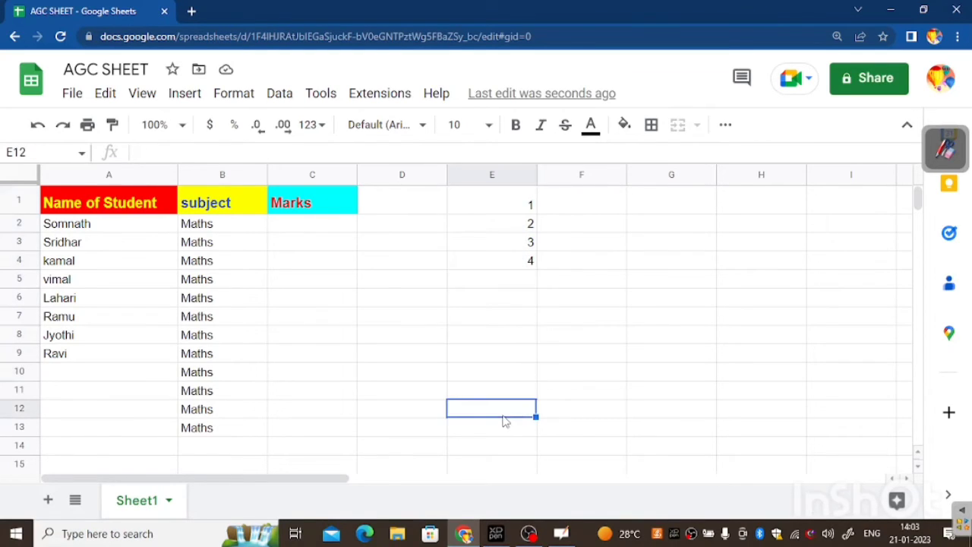
Step: Try filling the value of E4 down to E7, and undo the fill
left_click(522, 266)
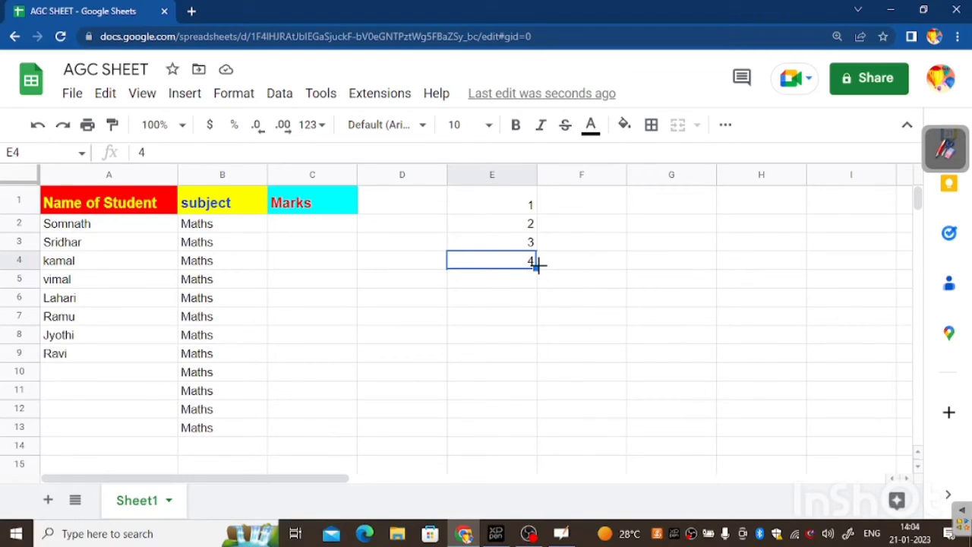
left_click_drag(537, 264, 533, 327)
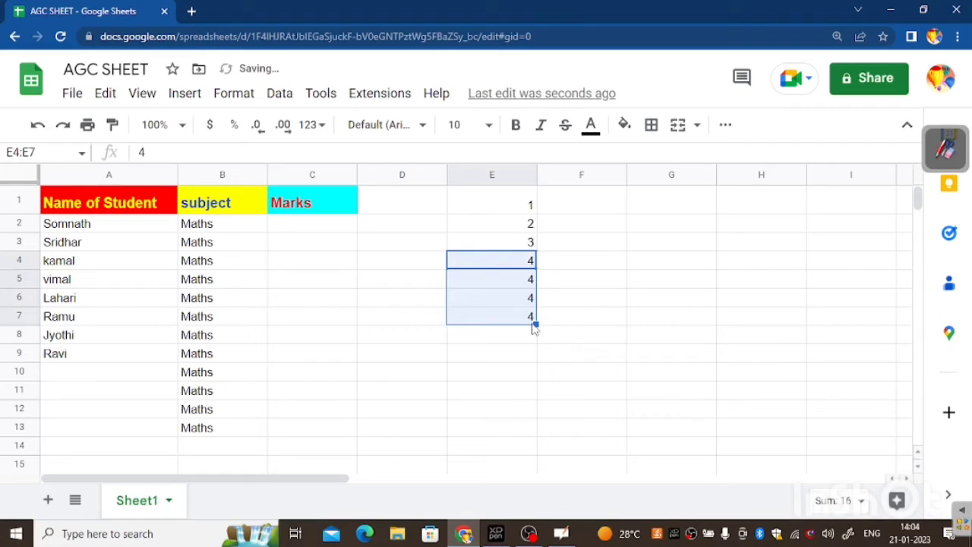
key("ctrl+z")
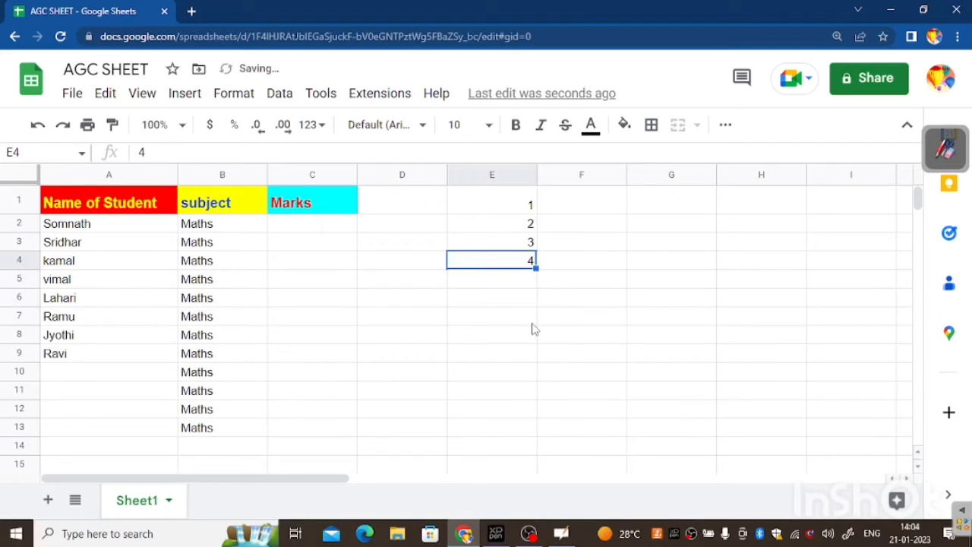
Step: Try filling the value of E1 down over the numbers to E4, and undo the fill
left_click(524, 211)
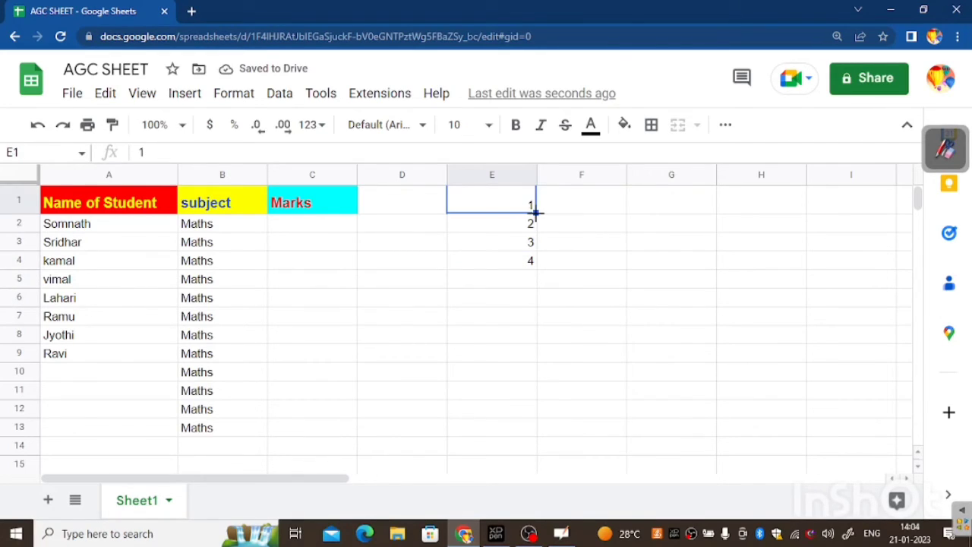
left_click_drag(535, 213, 533, 264)
key("ctrl+z")
key("Return")
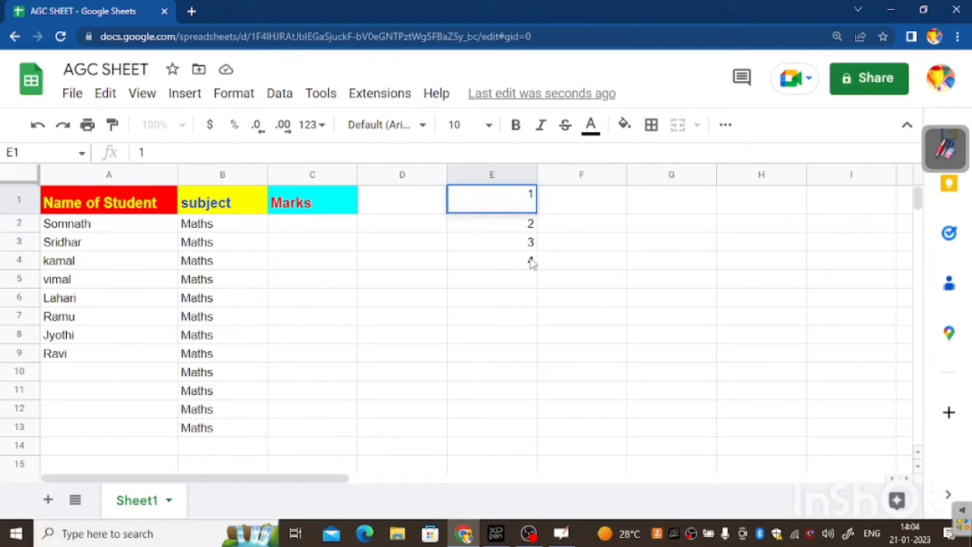
Step: Fill the value of E4 down to E9
key("Return")
key("Down")
key("Down")
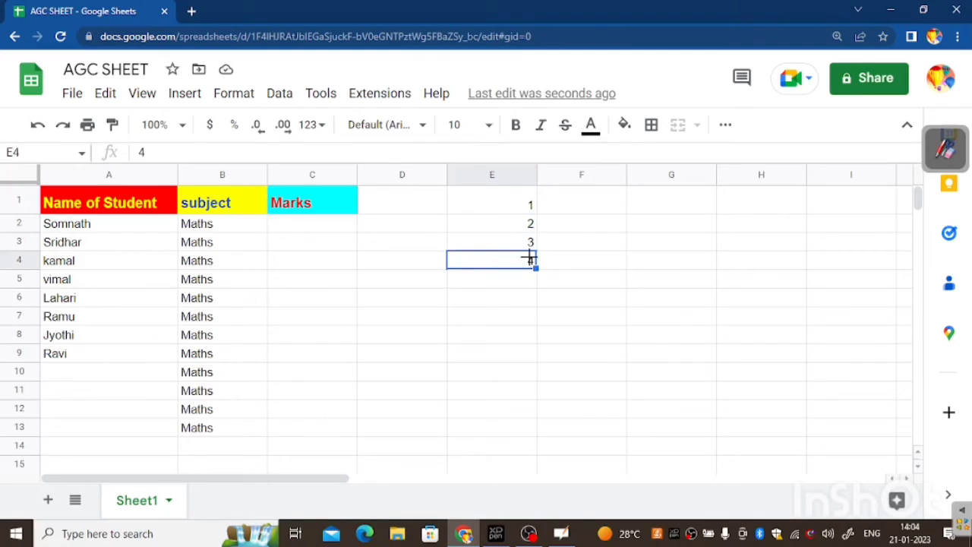
left_click_drag(530, 259, 533, 354)
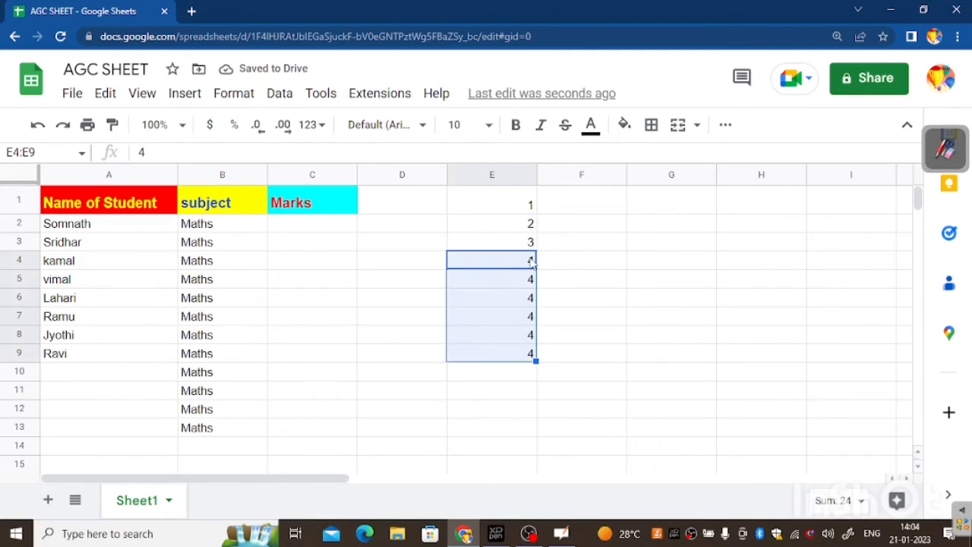
Step: Undo the fill below E4 and the entry of the numbers in cells E1 to E4
key("ctrl+z")
key("ctrl+z")
key("ctrl+z")
key("ctrl+z")
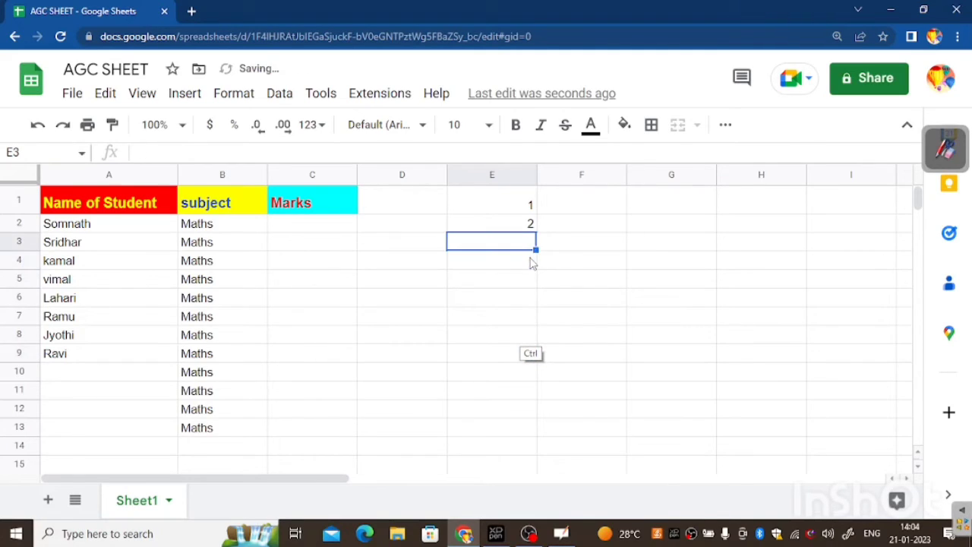
key("ctrl+z")
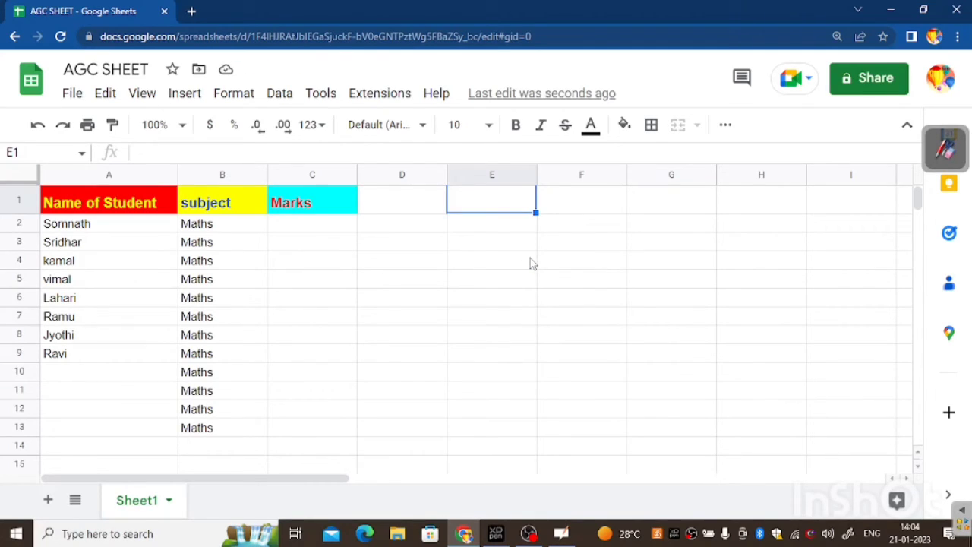
key("ctrl+z")
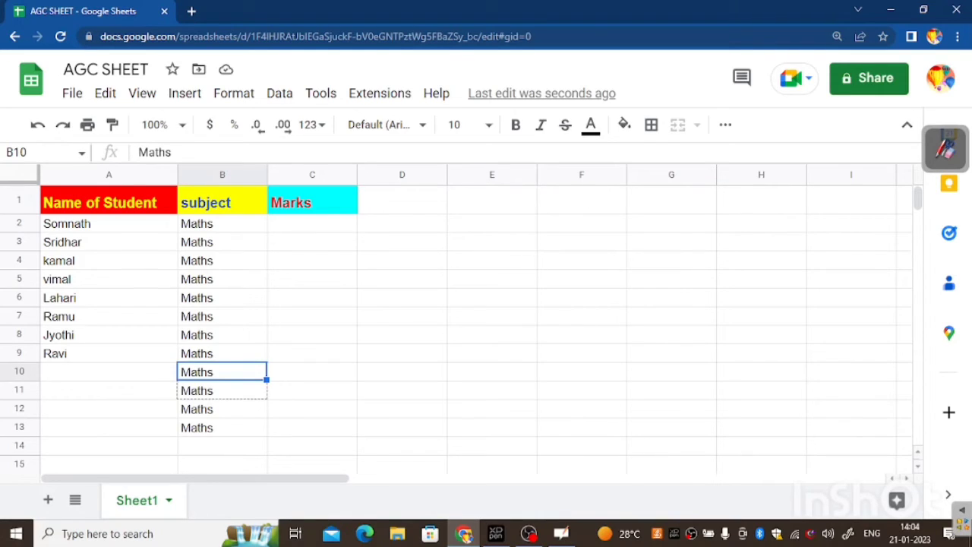
Step: Delete the extra Maths entries in B10:B13, below the last student's row
key("shift+Down")
key("shift+Down")
key("shift+Down")
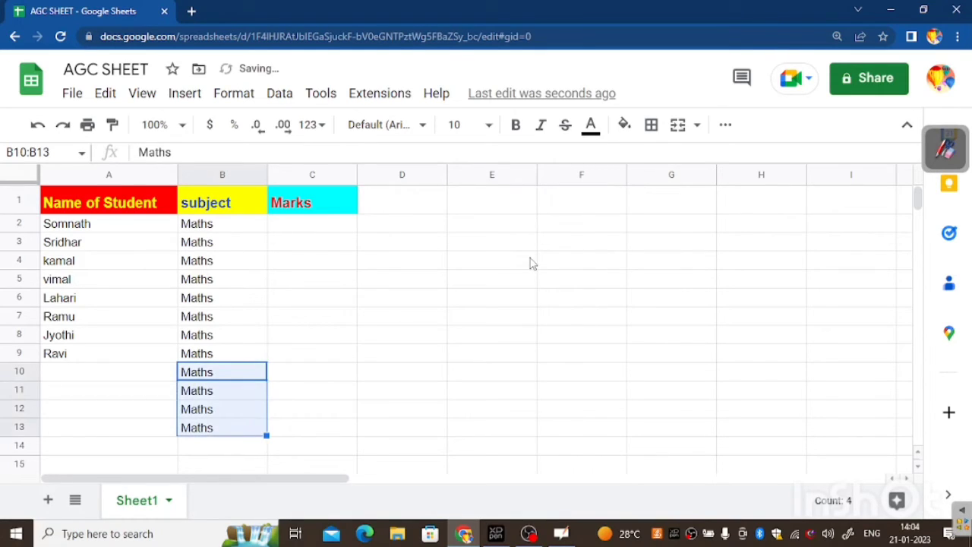
key("Delete")
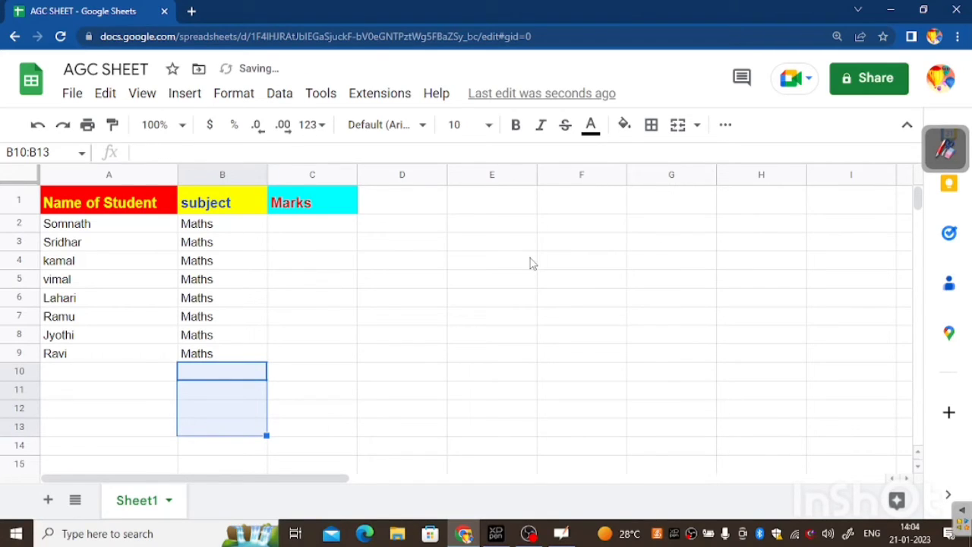
Step: Enter the marks 98, 87, 67 and 56 for the first four students in cells C2 to C5
left_click(312, 223)
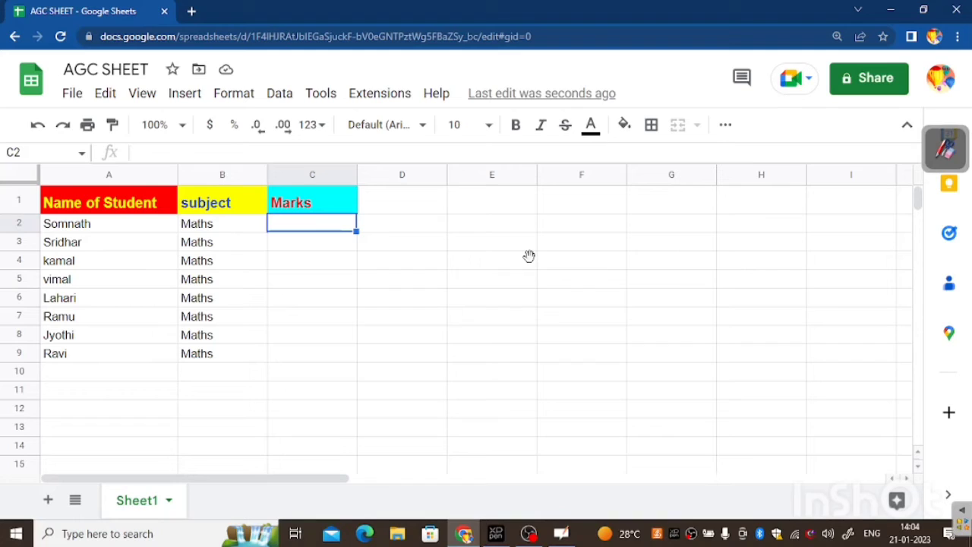
type("98")
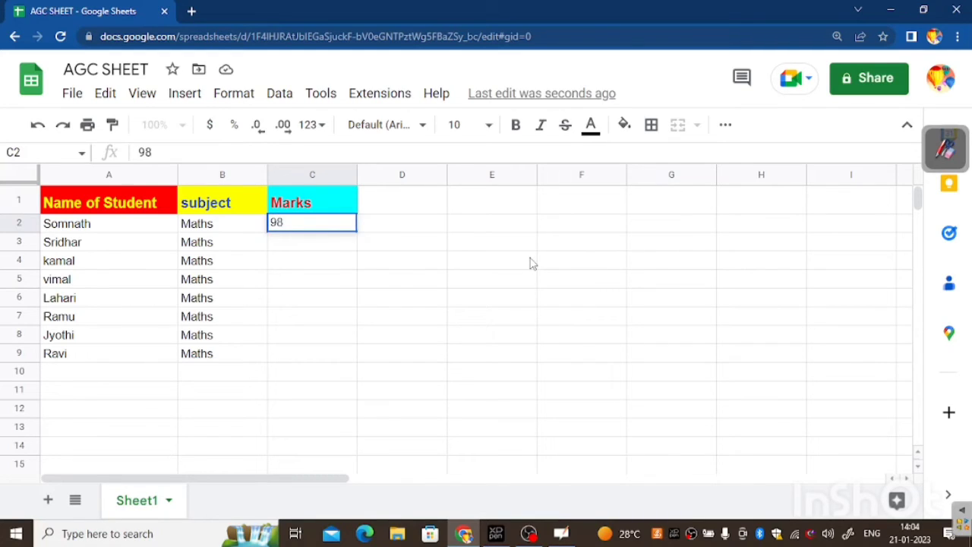
key("Return")
type("87")
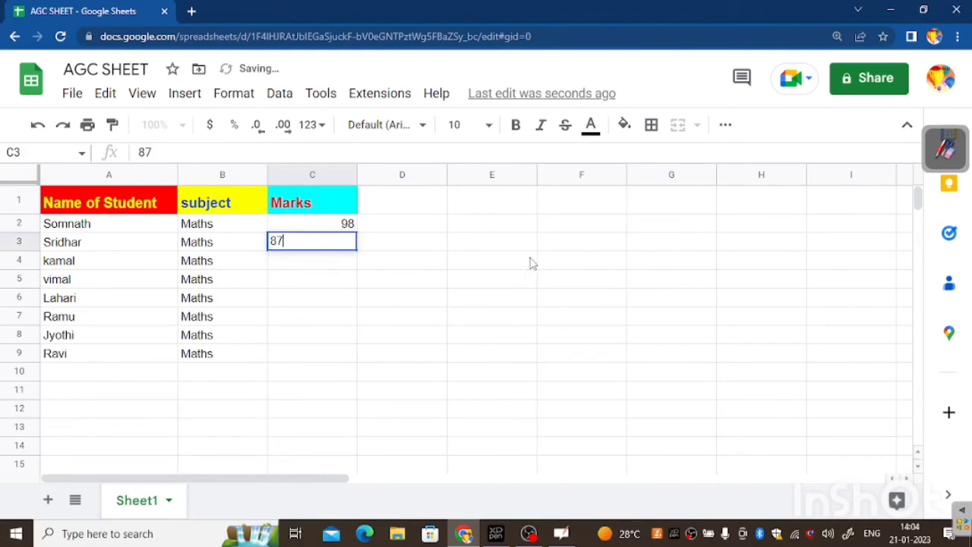
key("Return")
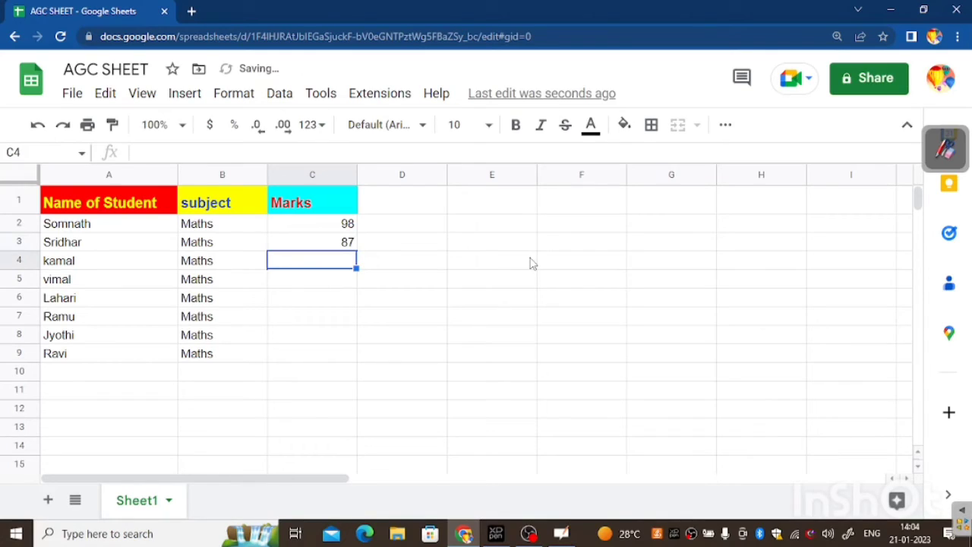
type("67")
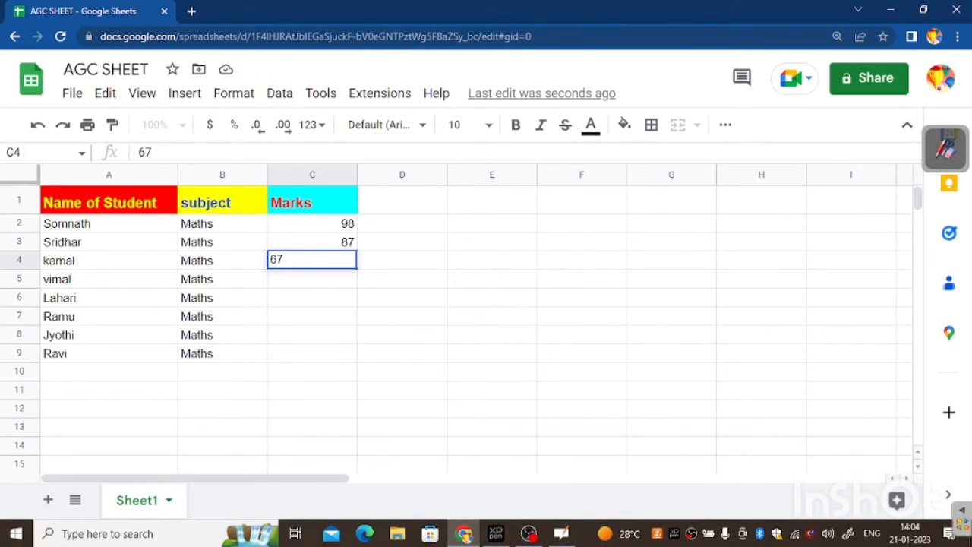
key("Return")
type("56")
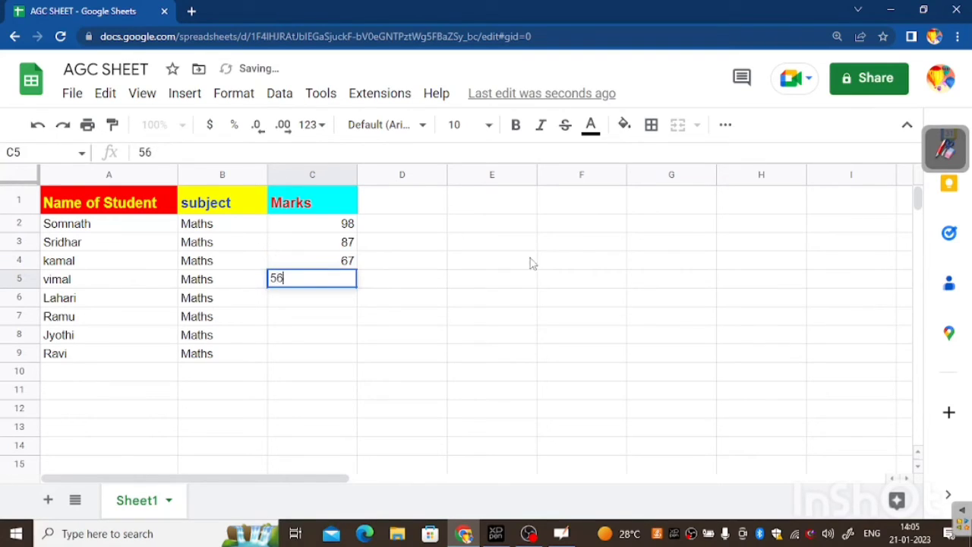
key("Return")
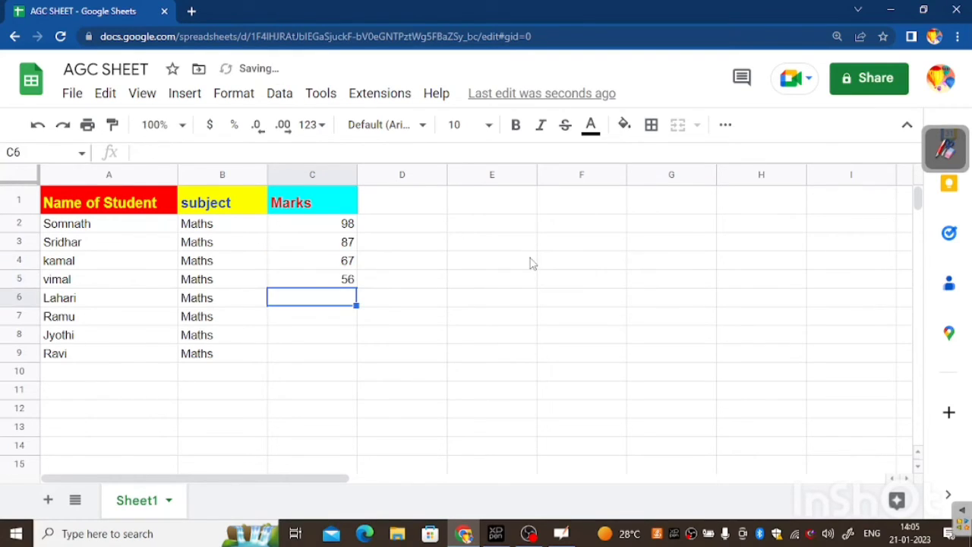
Step: Enter the marks 65, 87, 45 and 43 for the remaining students in cells C6 to C9
type("65")
key("Return")
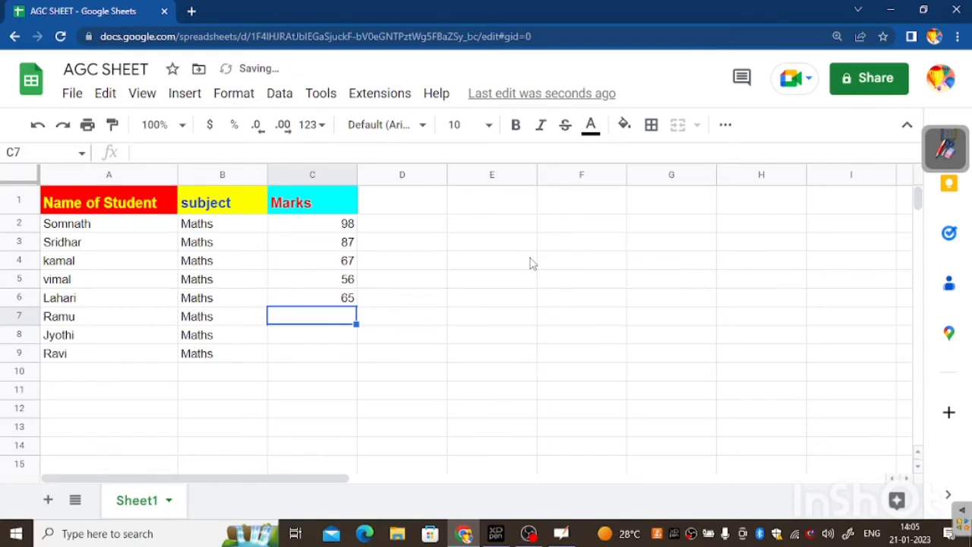
type("87")
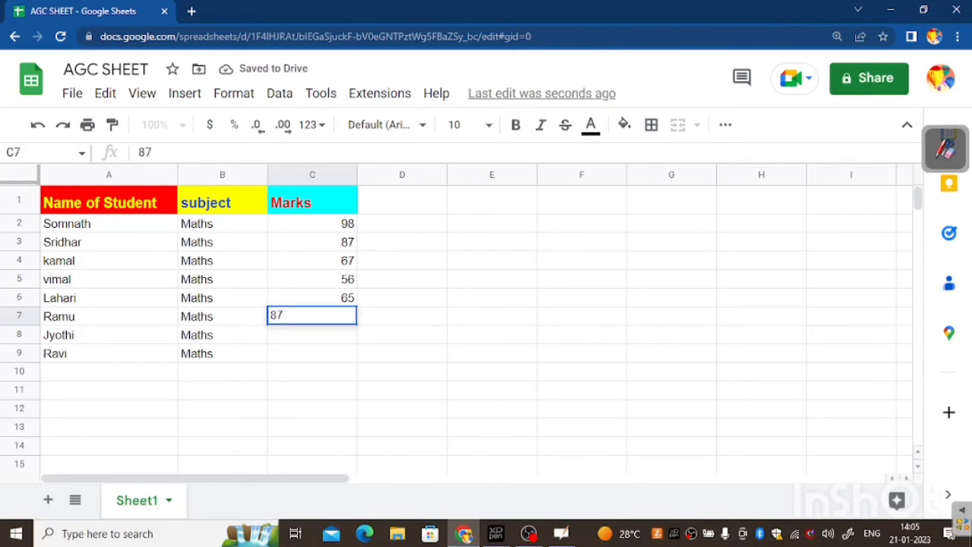
key("Return")
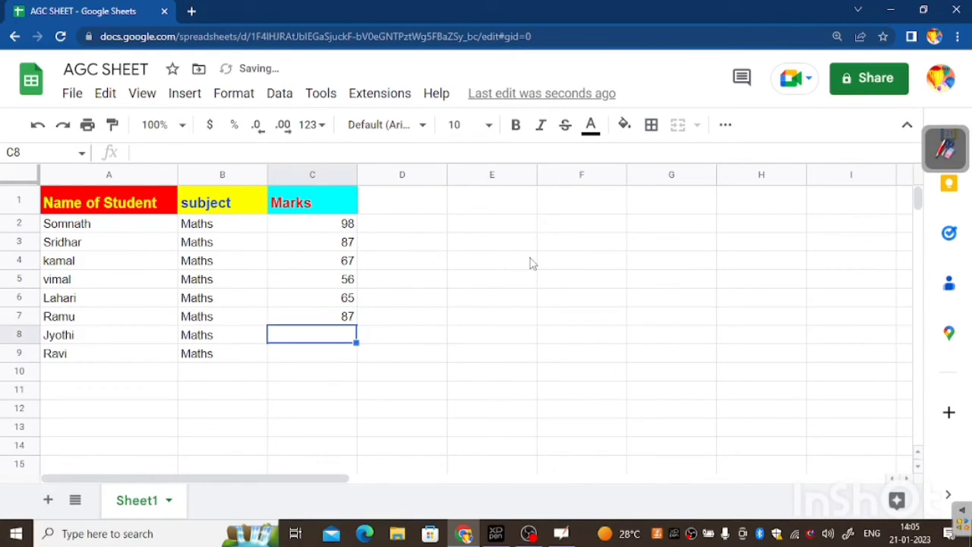
type("45")
key("Return")
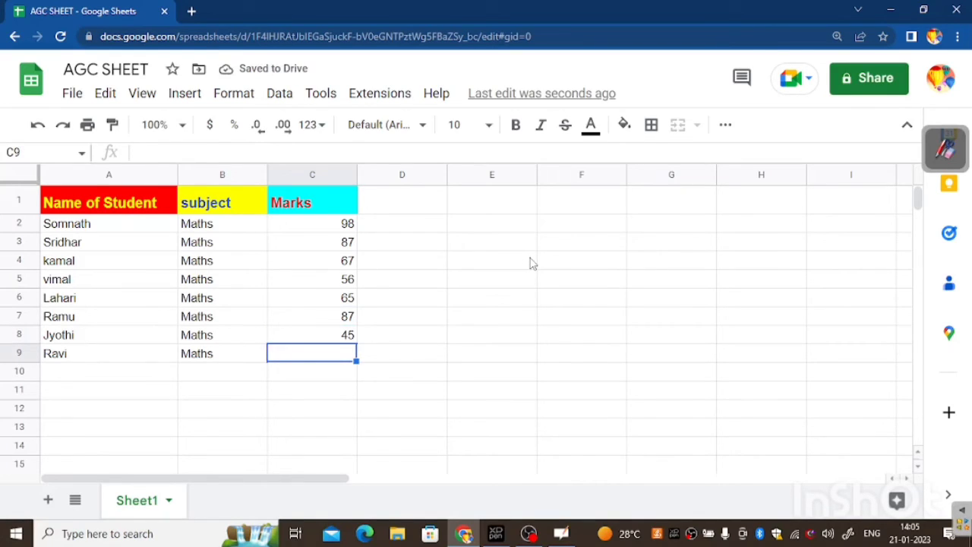
type("43")
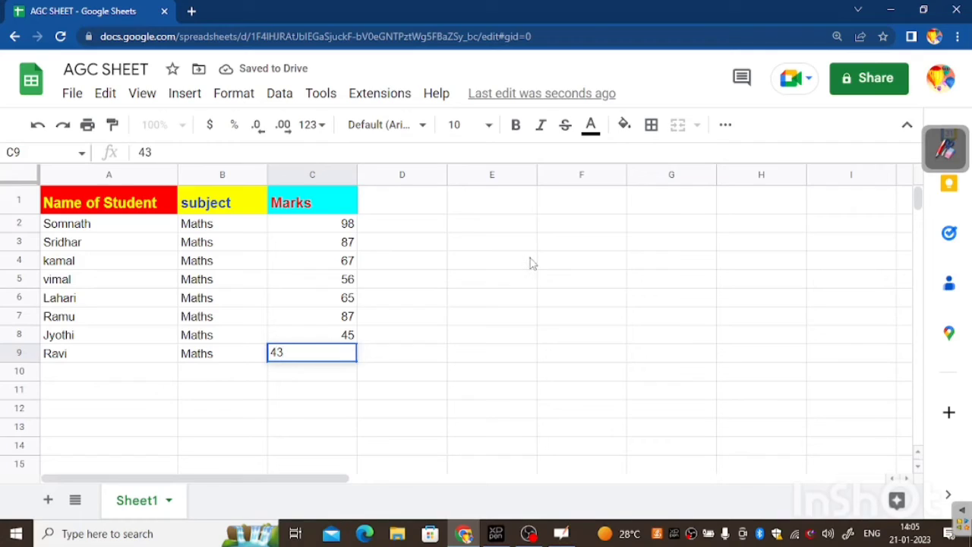
key("Return")
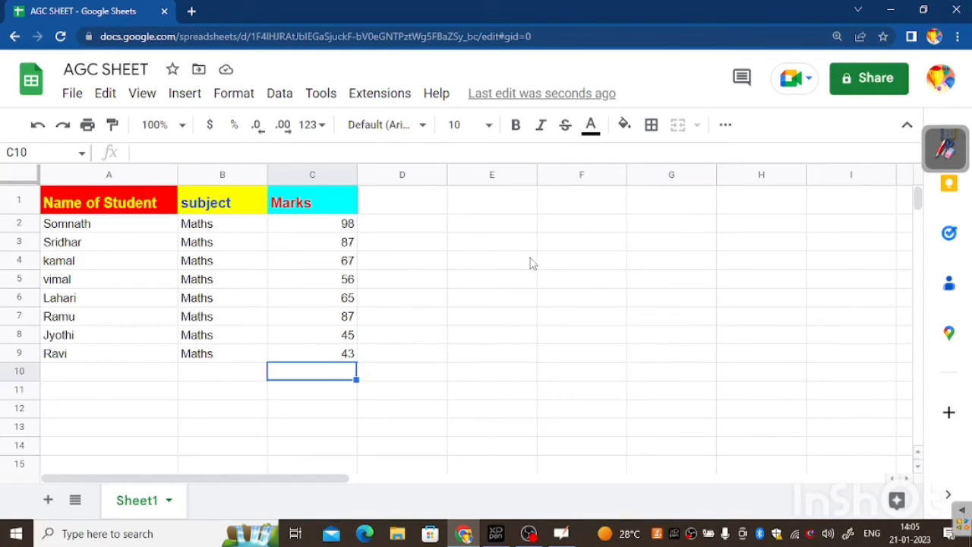
Step: Start a SUM formula in cell C10 below the marks
type("=")
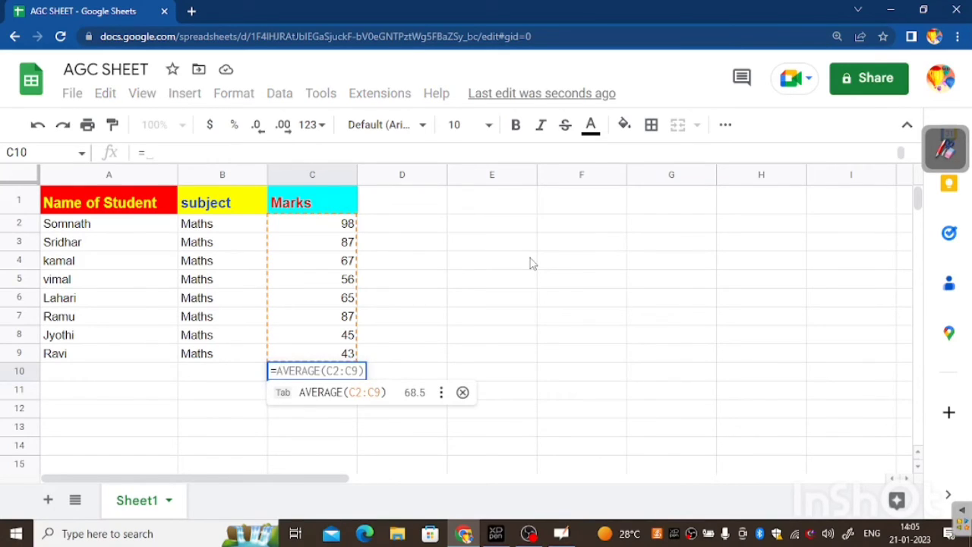
key("Caps_Lock")
type("S")
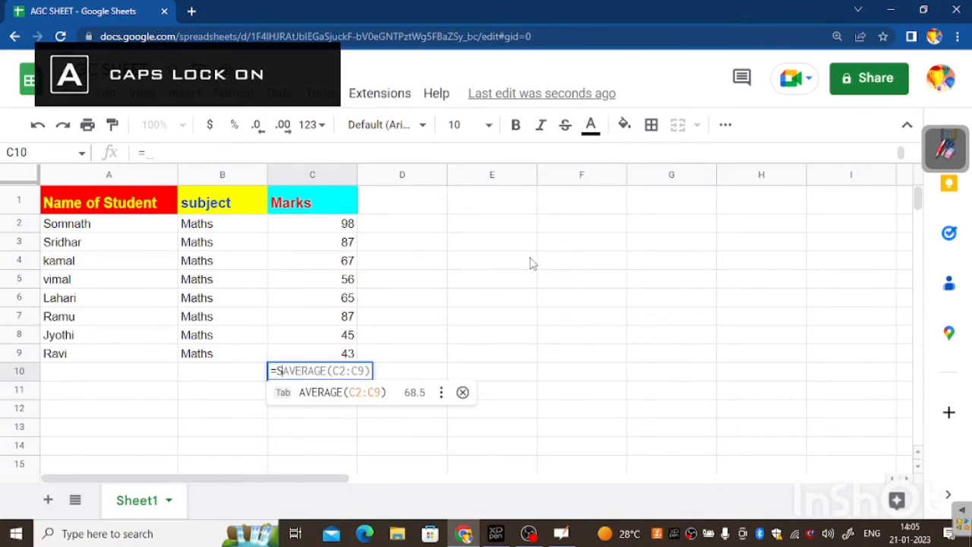
type("UN")
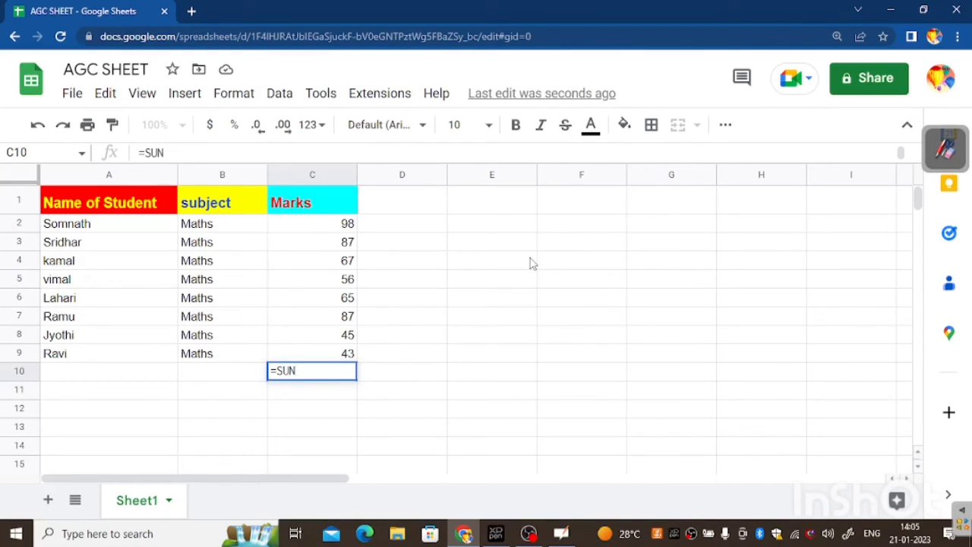
key("BackSpace")
type("M")
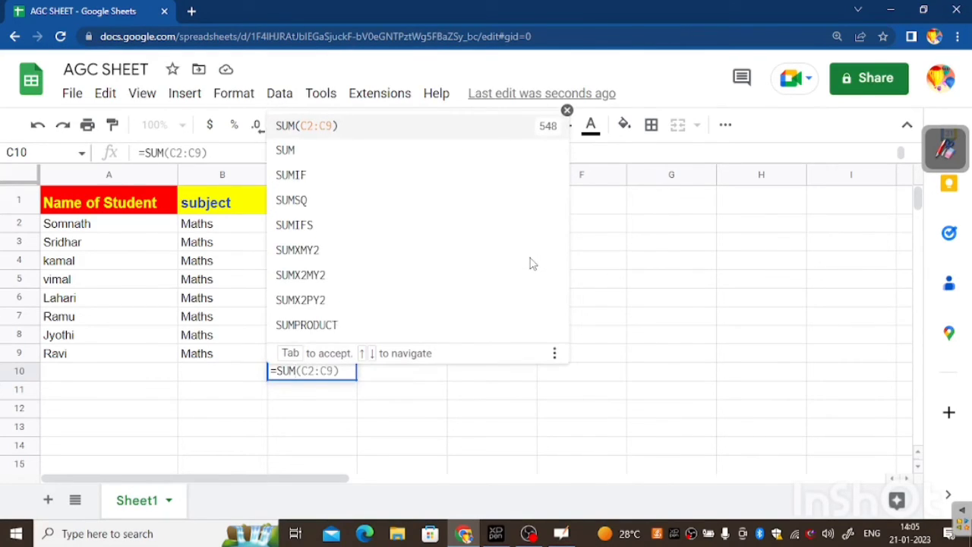
Step: Look through the suggested SUM functions and complete the C10 formula as =SUM(C2:C9)
key("Up")
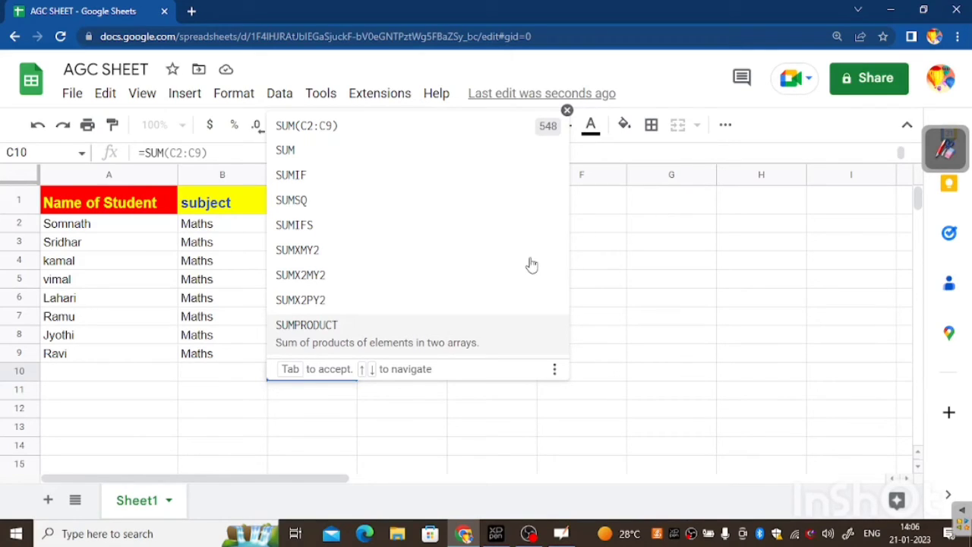
key("Up")
key("Up")
key("Up")
key("Up")
key("Up")
key("Up")
key("Up")
key("Up")
key("Down")
key("Down")
key("Up")
key("Up")
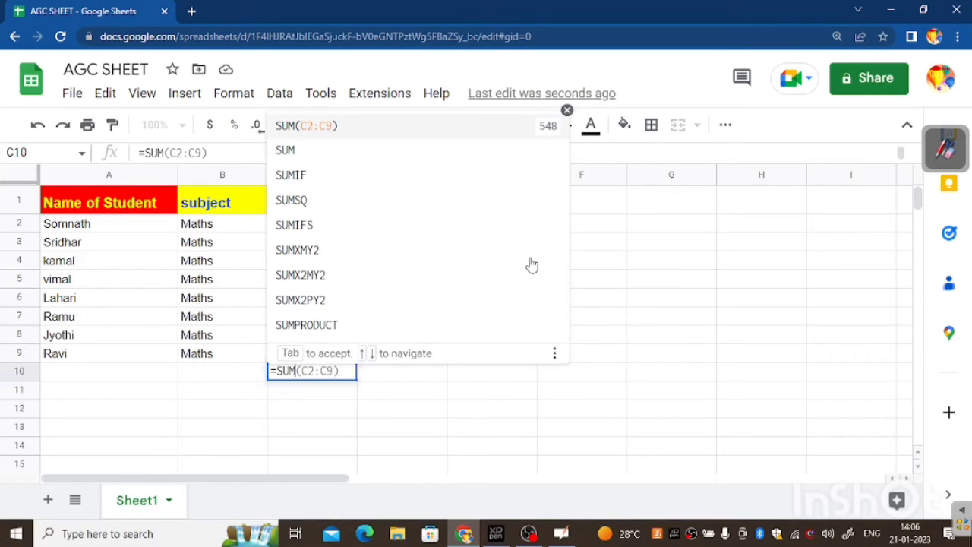
key("Tab")
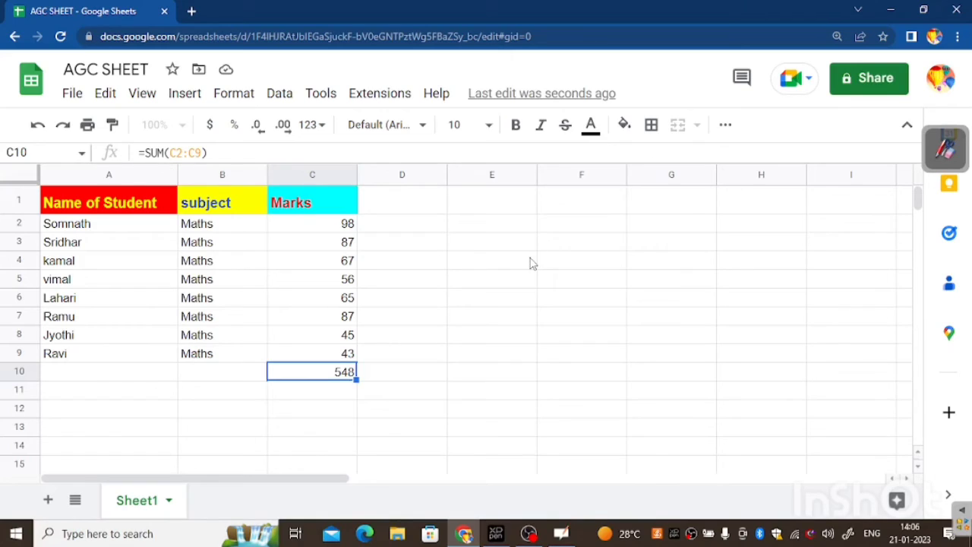
left_click(955, 156)
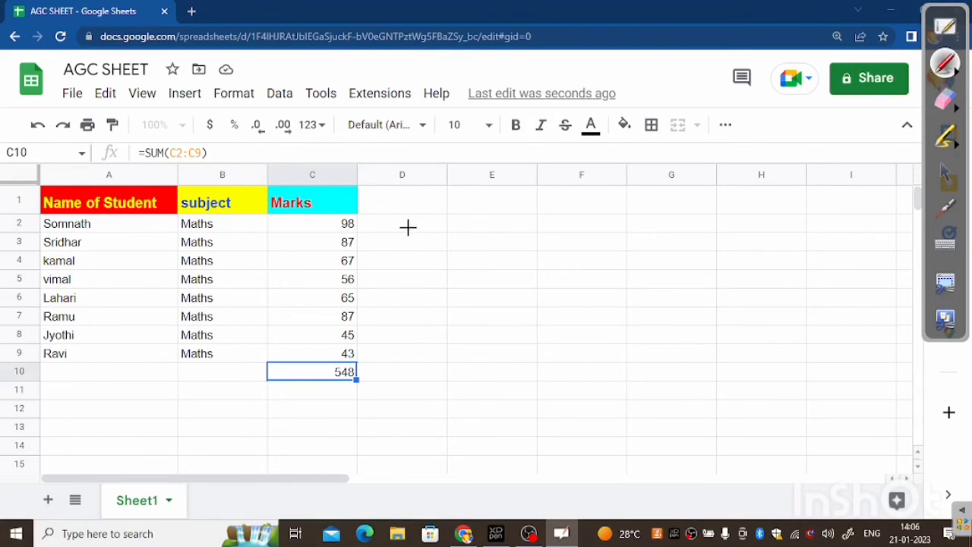
left_click_drag(408, 228, 412, 235)
left_click(951, 105)
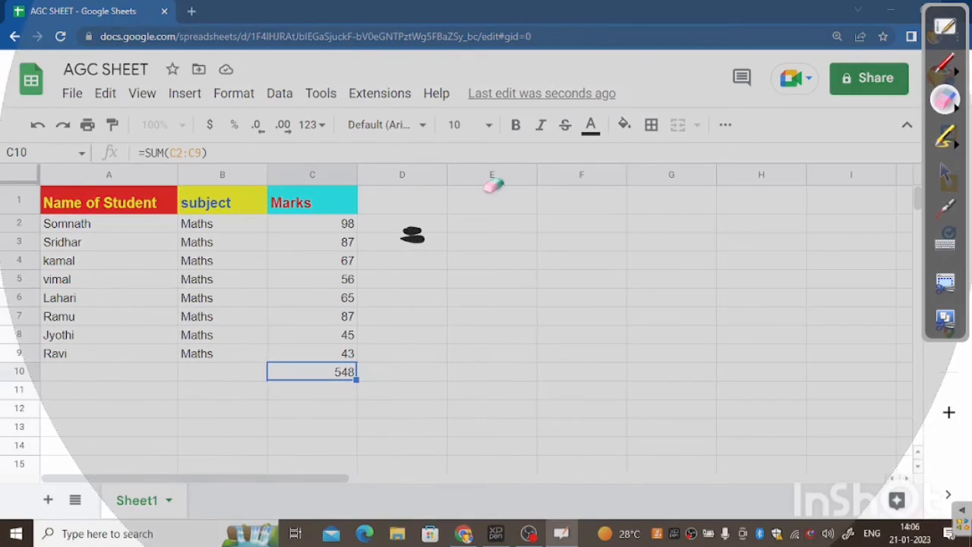
left_click_drag(417, 235, 405, 238)
Step: Set the annotation pen to its thinnest stroke and handwrite =SUM(C2:C9) over the empty cells beside the marks
left_click(950, 66)
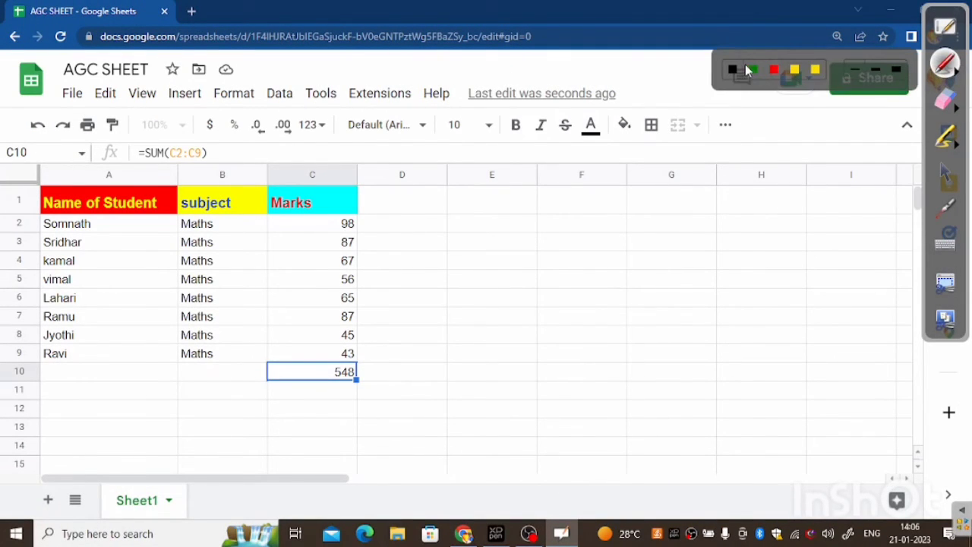
left_click(854, 74)
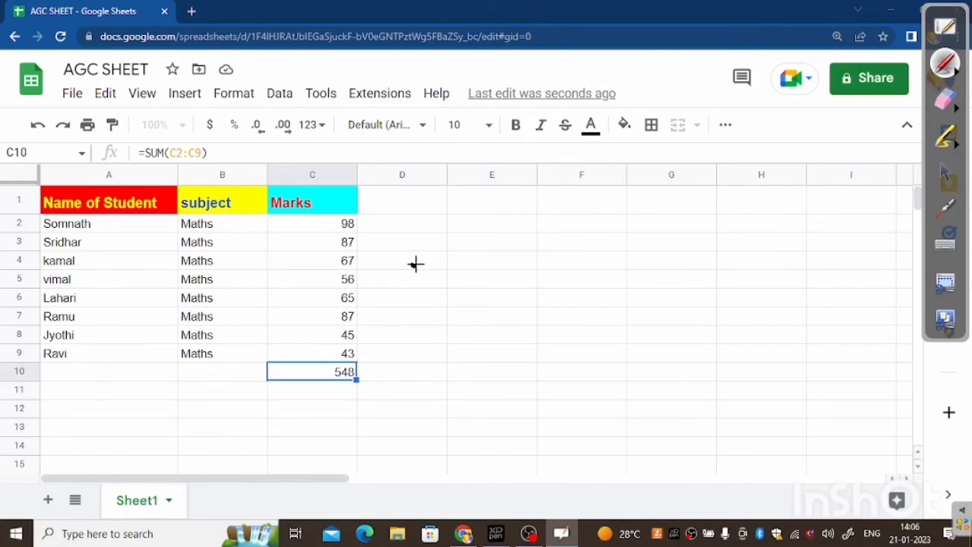
mouse_move(416, 264)
left_mouse_down()
mouse_move(433, 263)
mouse_move(434, 278)
left_mouse_up()
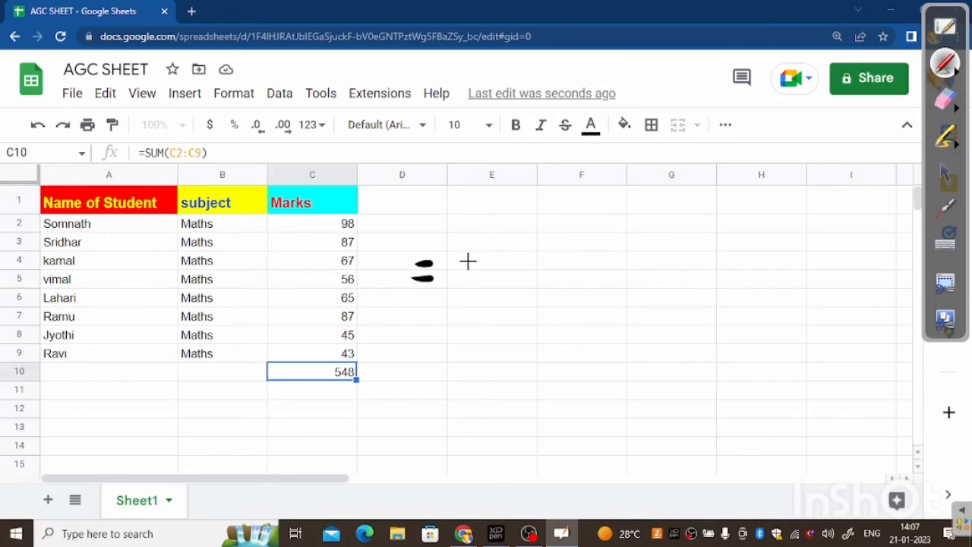
mouse_move(459, 259)
left_mouse_down()
mouse_move(442, 283)
mouse_move(486, 262)
mouse_move(513, 283)
left_mouse_up()
mouse_move(541, 253)
left_mouse_down()
mouse_move(524, 293)
mouse_move(565, 258)
mouse_move(572, 284)
mouse_move(612, 286)
left_mouse_up()
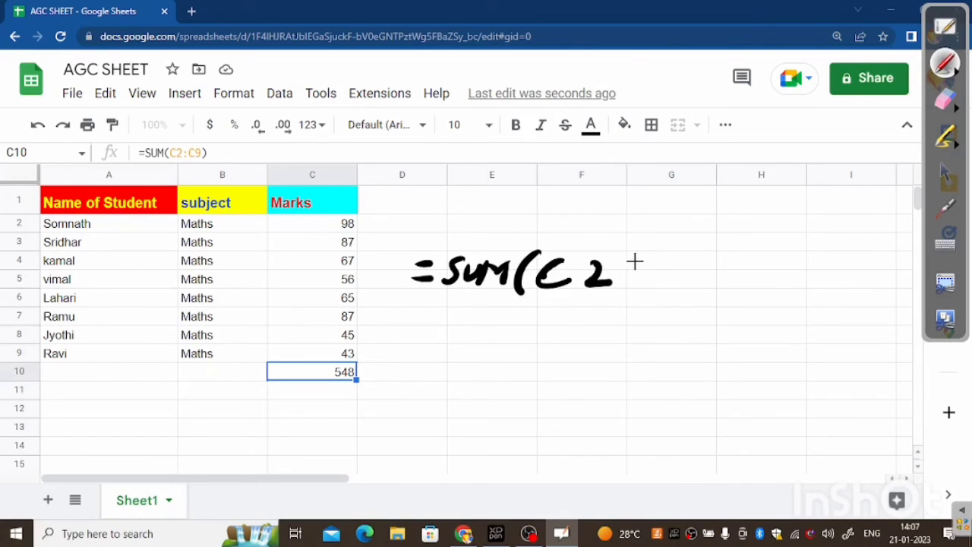
mouse_move(642, 253)
left_mouse_down()
mouse_move(636, 267)
mouse_move(693, 287)
left_mouse_up()
mouse_move(722, 257)
left_mouse_down()
mouse_move(734, 256)
mouse_move(731, 283)
left_mouse_up()
mouse_move(751, 233)
left_mouse_down()
mouse_move(765, 257)
mouse_move(754, 293)
left_mouse_up()
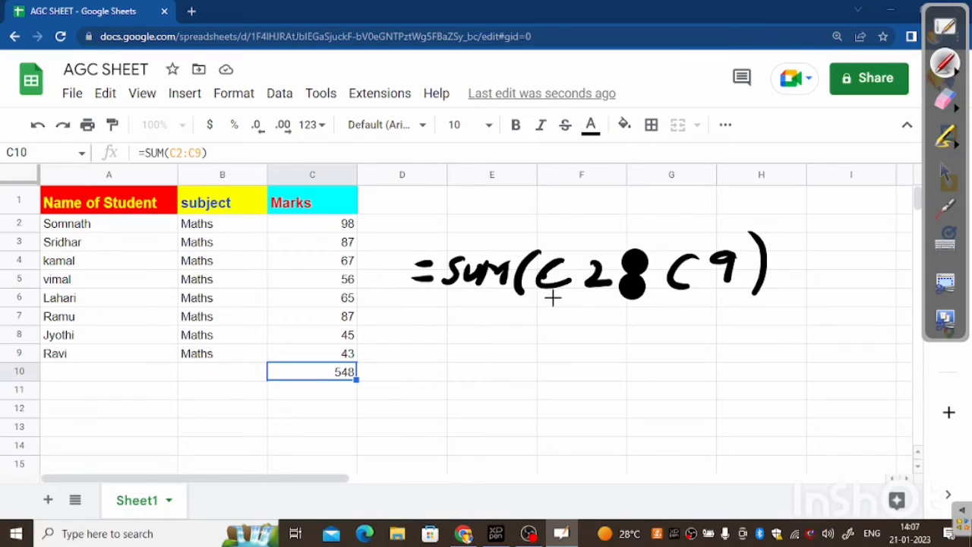
Step: Annotate the handwritten formula's first reference with C and R beneath it, and mark R2 beside the first student's marks
mouse_move(553, 297)
left_mouse_down()
mouse_move(553, 328)
mouse_move(545, 325)
mouse_move(555, 327)
mouse_move(538, 369)
left_mouse_up()
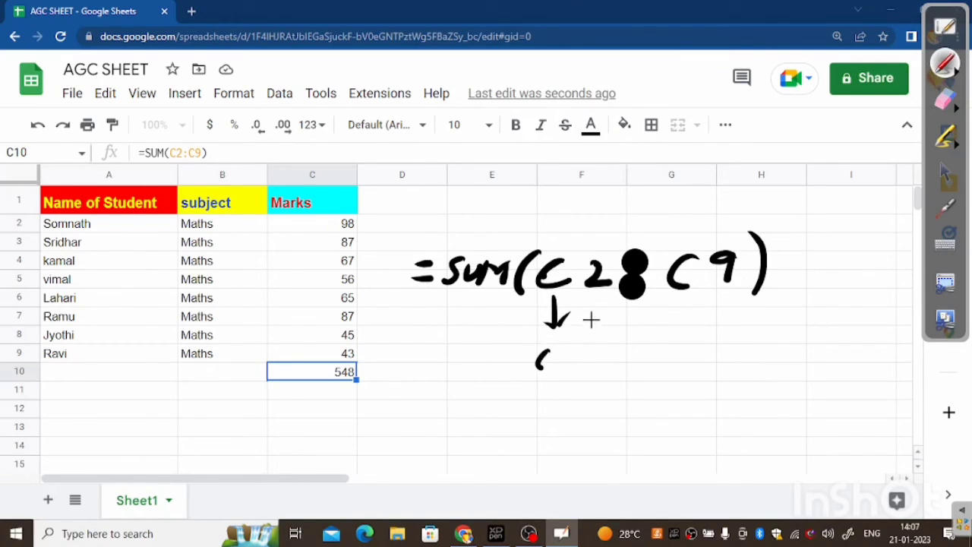
left_click_drag(588, 314, 581, 378)
mouse_move(584, 352)
left_mouse_down()
mouse_move(596, 351)
mouse_move(606, 376)
left_mouse_up()
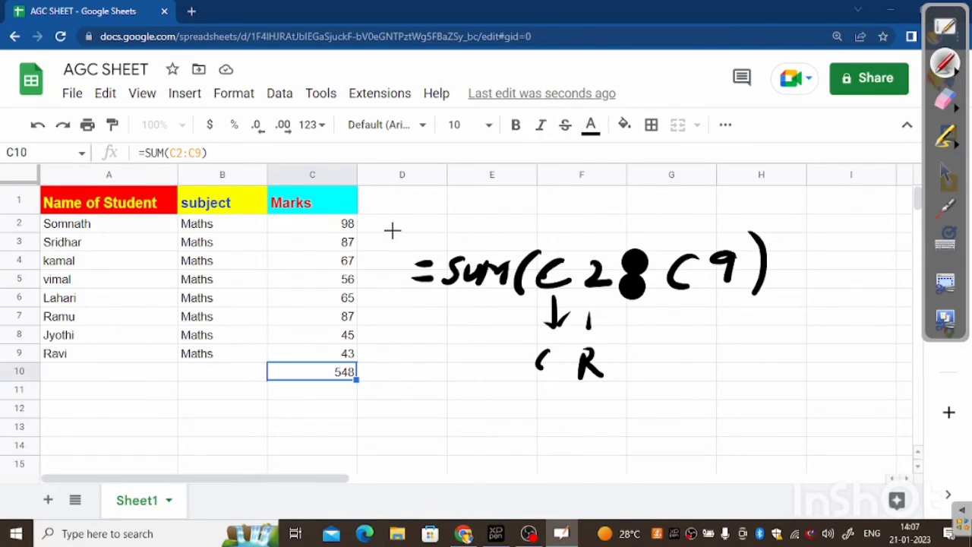
left_click_drag(369, 226, 419, 226)
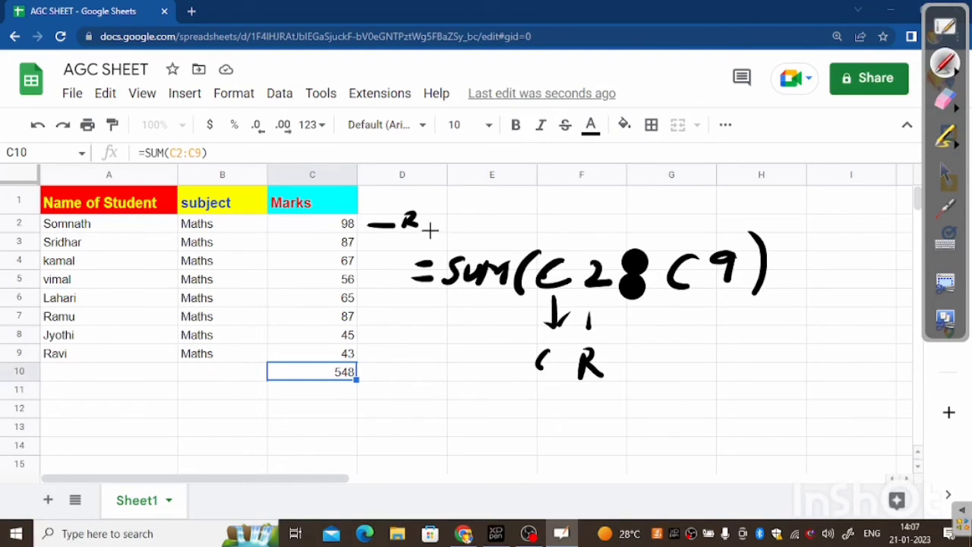
left_click_drag(427, 222, 439, 234)
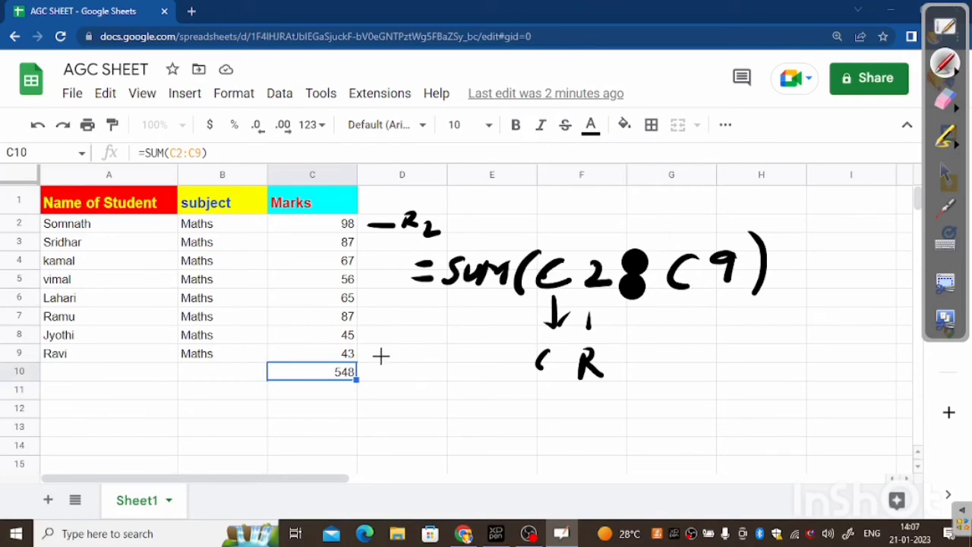
Step: Handwrite C9 beside the last student's marks and C2 to C9 above the handwritten formula
mouse_move(383, 351)
left_mouse_down()
mouse_move(376, 363)
mouse_move(401, 350)
mouse_move(396, 375)
left_mouse_up()
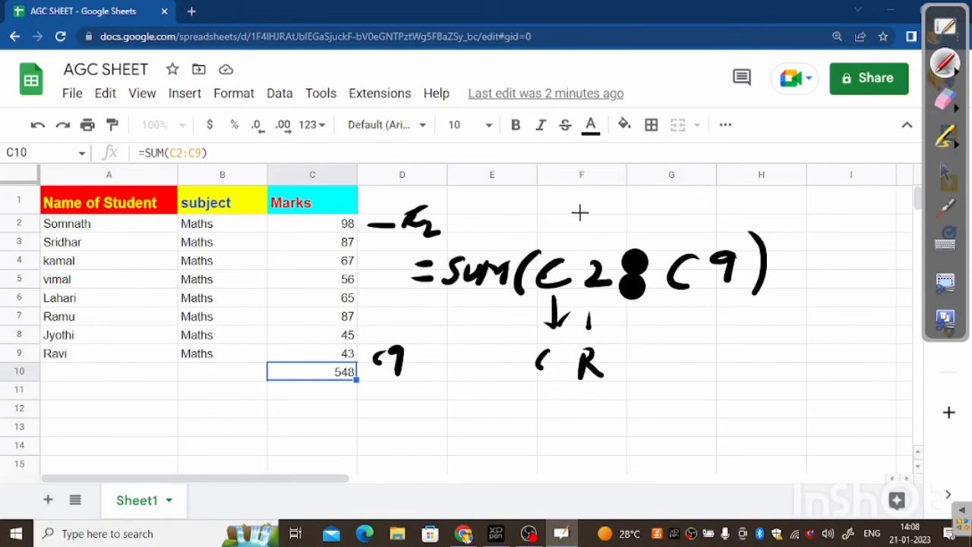
mouse_move(577, 204)
left_mouse_down()
mouse_move(575, 225)
mouse_move(594, 229)
mouse_move(629, 214)
mouse_move(621, 227)
mouse_move(673, 222)
left_mouse_up()
left_click_drag(708, 191, 706, 220)
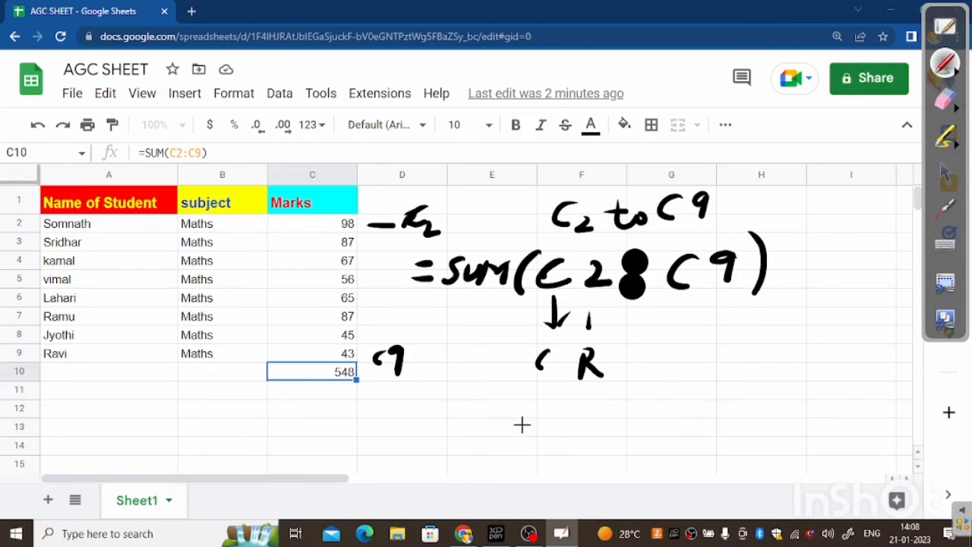
Step: Handwrite a second =SUM(C2:C9) below the first one, with a bold colon between the cell references
mouse_move(492, 423)
left_mouse_down()
mouse_move(514, 422)
mouse_move(525, 437)
mouse_move(566, 411)
mouse_move(614, 435)
left_mouse_up()
left_click_drag(632, 390, 637, 450)
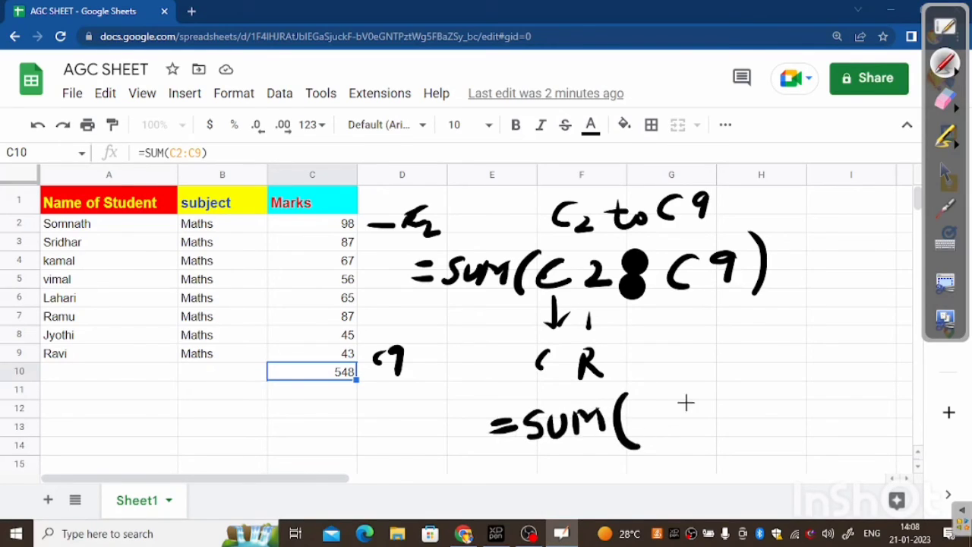
mouse_move(661, 396)
left_mouse_down()
mouse_move(658, 425)
mouse_move(675, 410)
mouse_move(688, 425)
left_mouse_up()
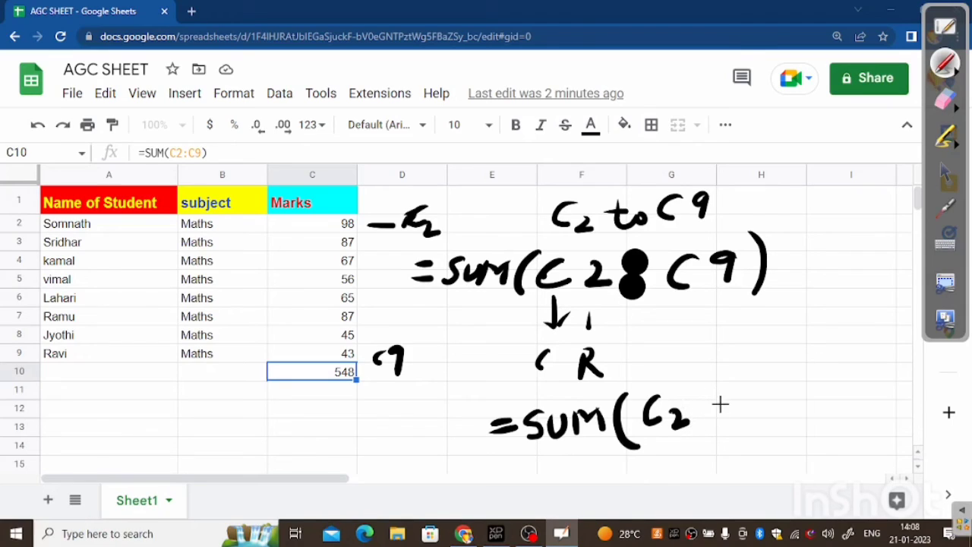
left_click_drag(709, 404, 773, 397)
left_click(703, 380)
left_click_drag(780, 341, 790, 418)
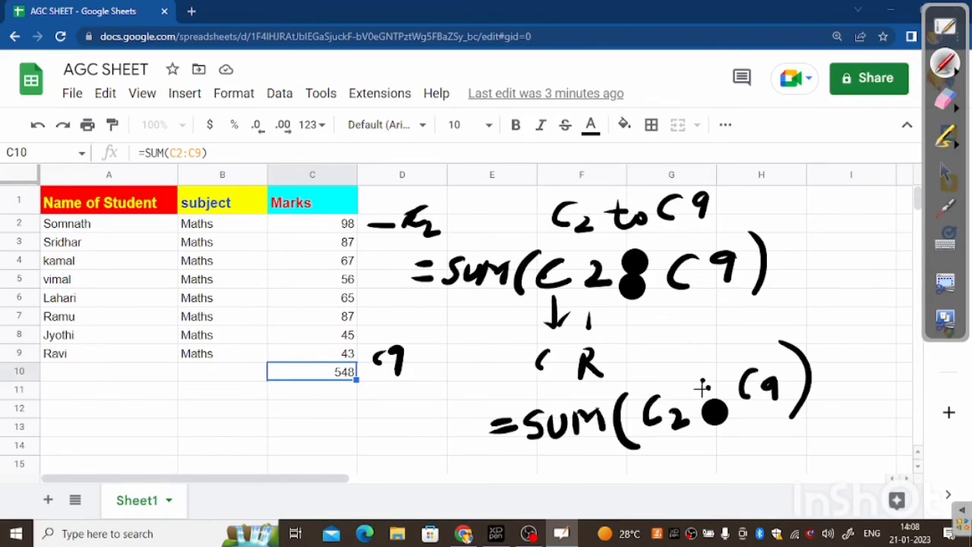
mouse_move(698, 386)
left_mouse_down()
mouse_move(718, 376)
mouse_move(710, 380)
left_mouse_up()
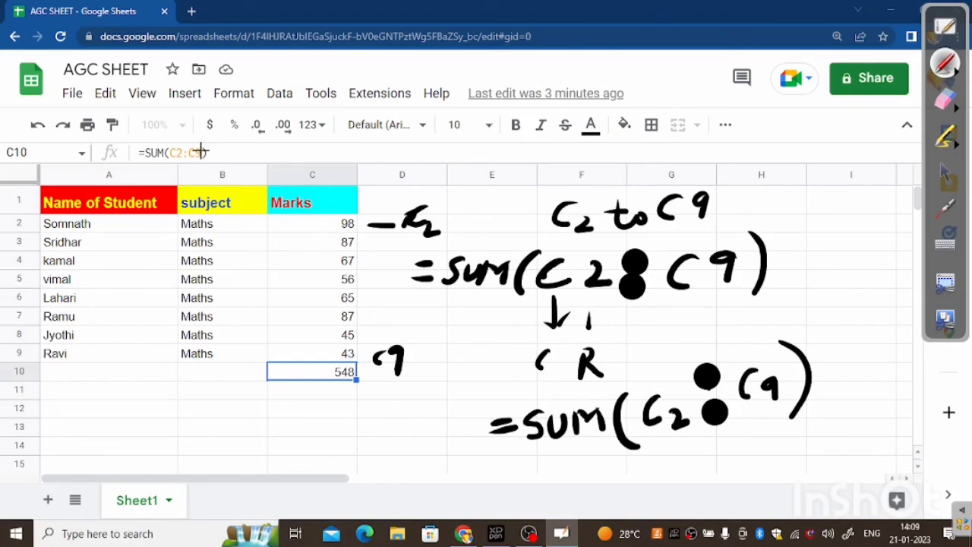
Step: Circle the cell formula =SUM(C2:C9) in ink, then erase all annotations and return to the normal pointer
mouse_move(218, 138)
left_mouse_down()
mouse_move(123, 136)
mouse_move(234, 156)
mouse_move(150, 128)
left_mouse_up()
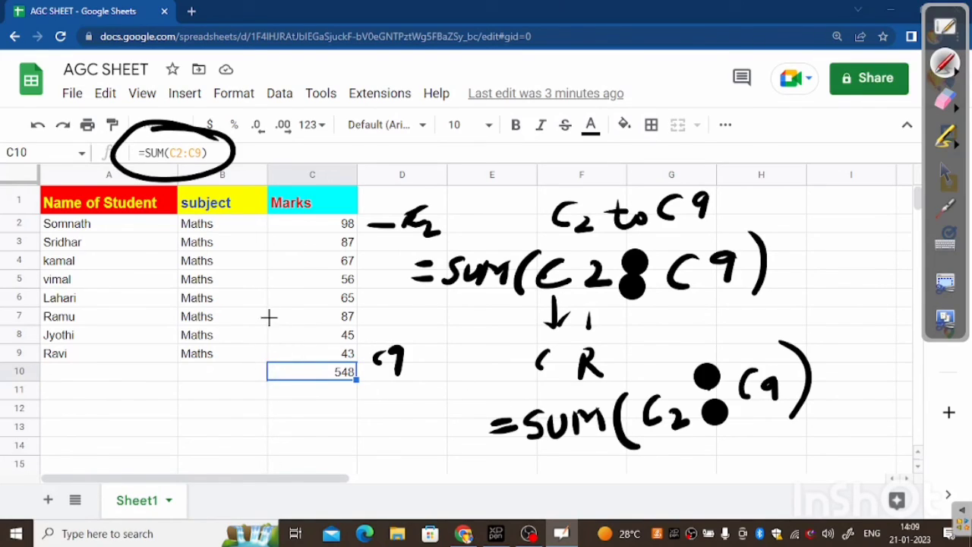
left_click(946, 102)
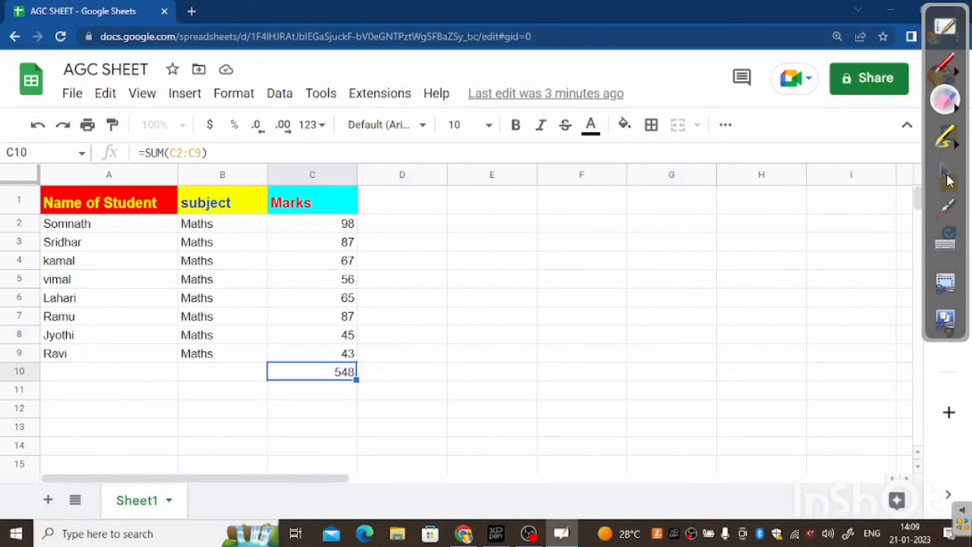
left_click(945, 171)
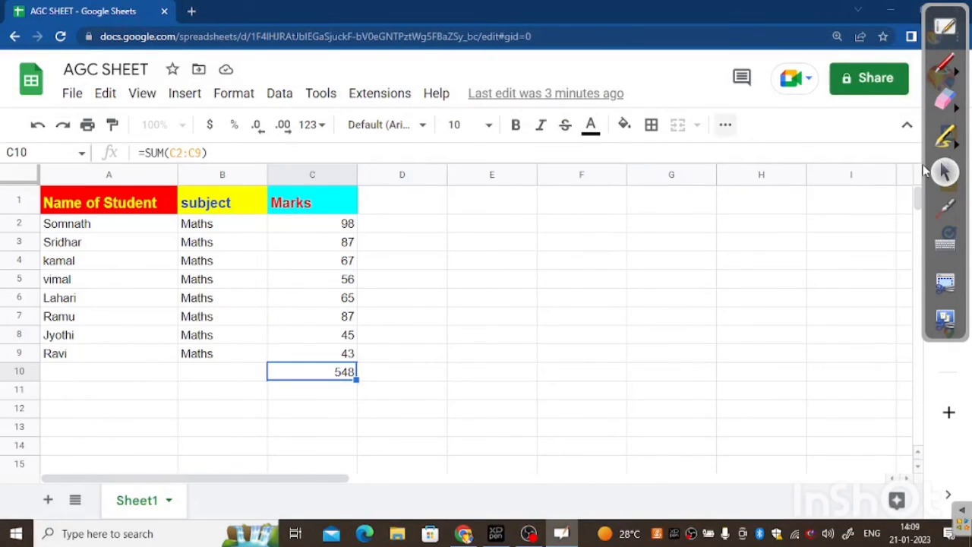
Step: Enter the label TOTAL MARKS in cell A10 and AVERAGE in cell A11
left_click(222, 371)
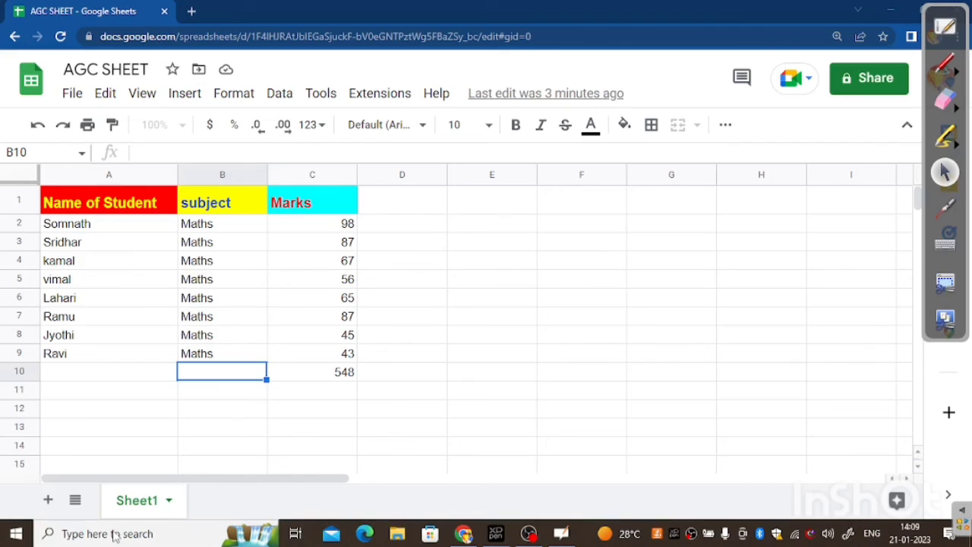
key("Left")
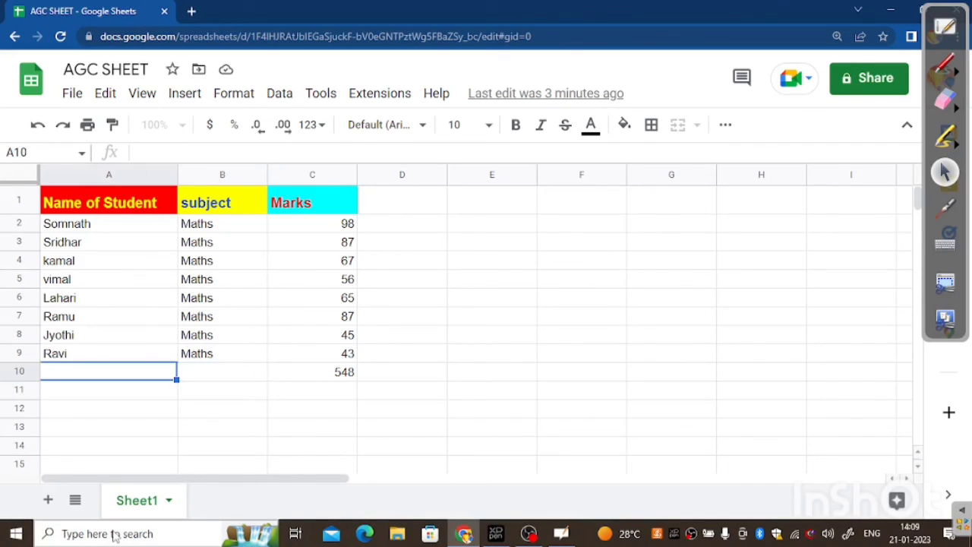
type("TOTAL MA")
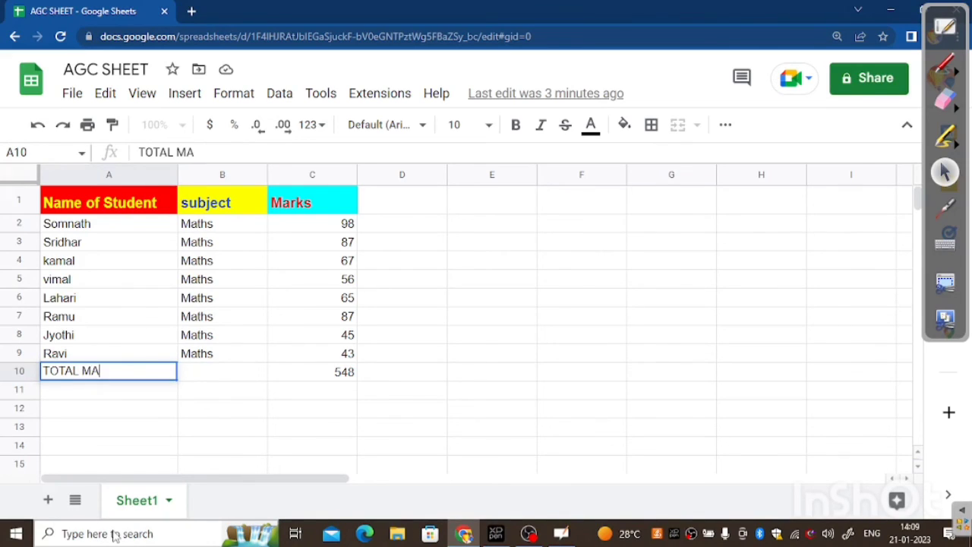
type("RKS")
key("Return")
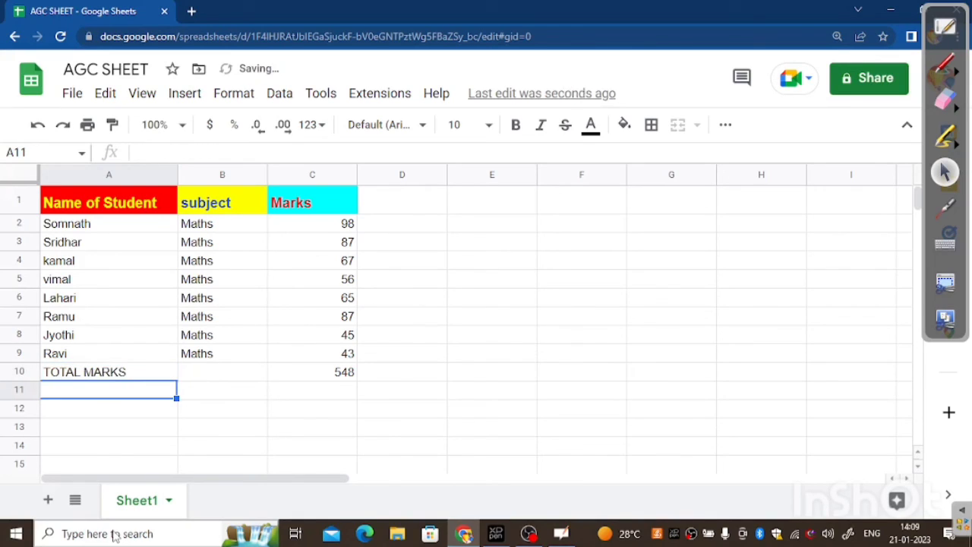
type("A")
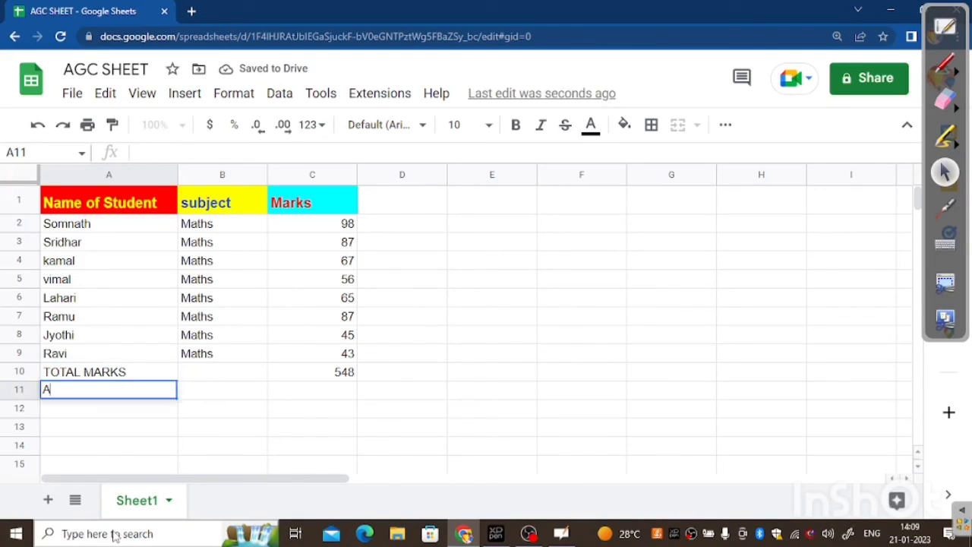
type("VERAGE")
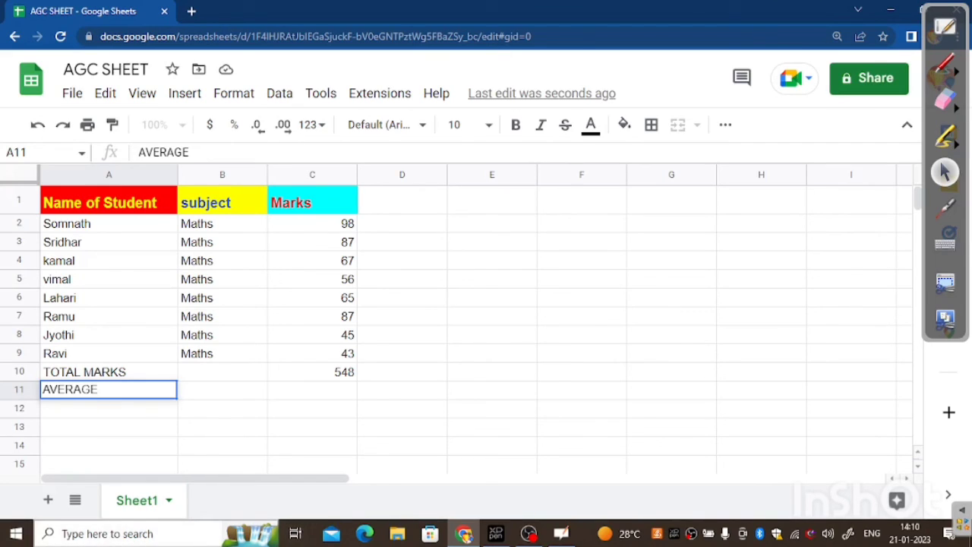
Step: Enter the formula =AVERAGE(C2:C9) in cell C11 using the suggested AVERAGE function
left_click(338, 384)
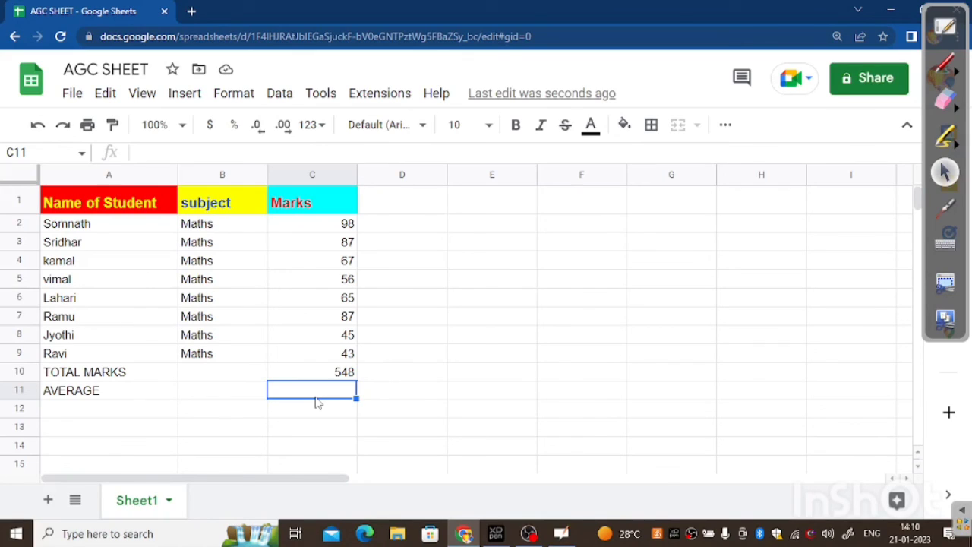
type("=")
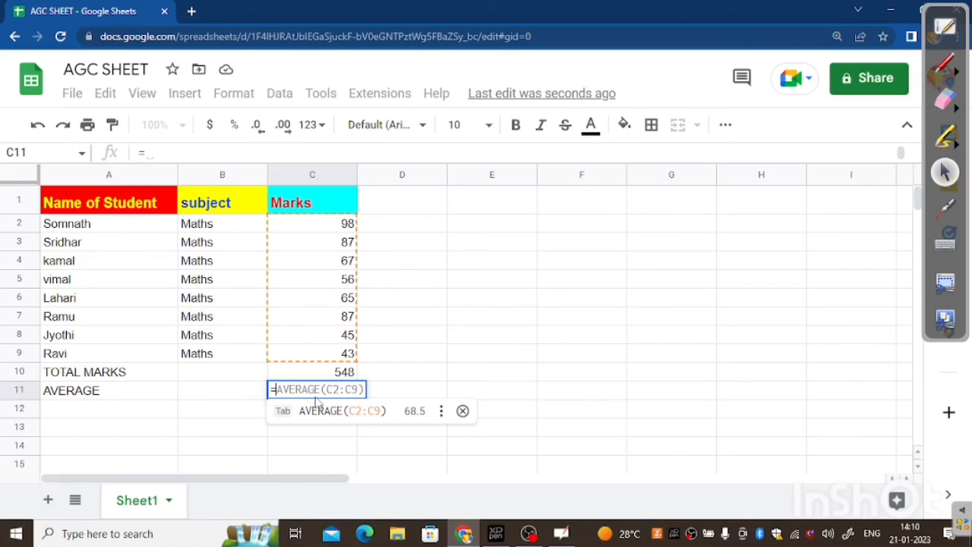
type("AVER")
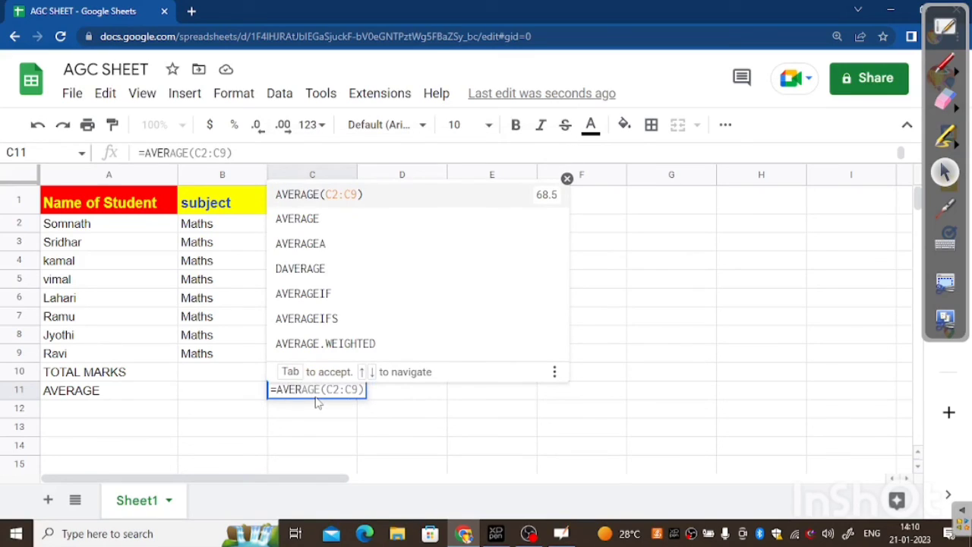
type("AGE")
key("Down")
key("Down")
key("Up")
key("Up")
key("Return")
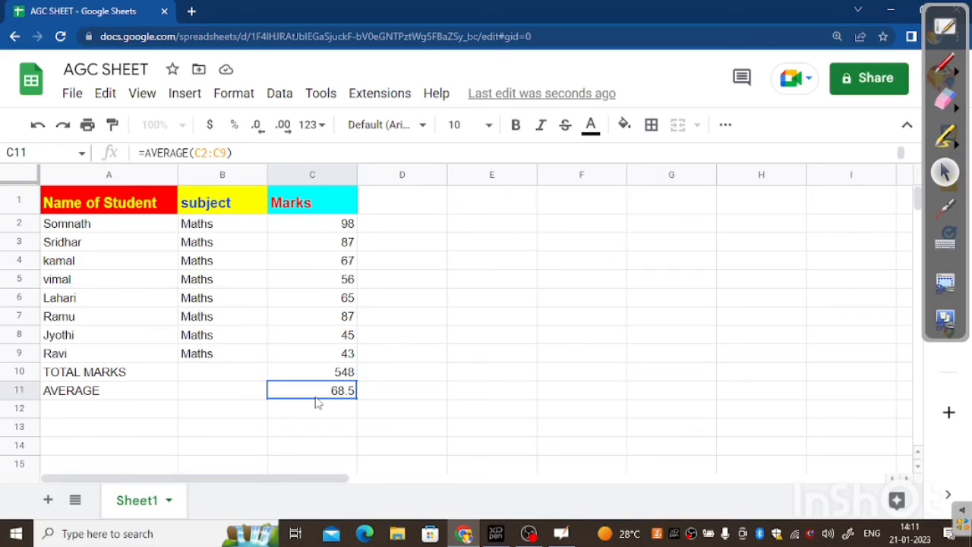
left_click(935, 75)
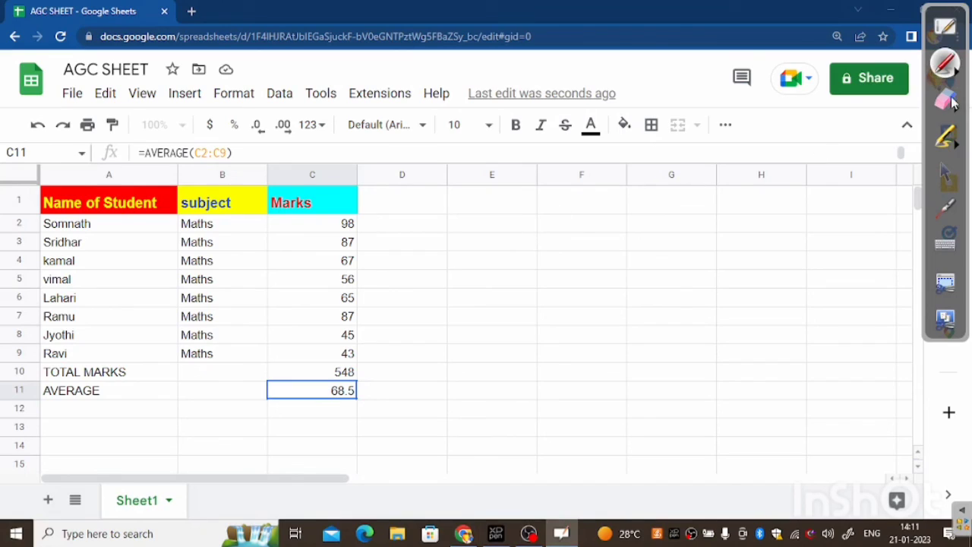
left_click(954, 74)
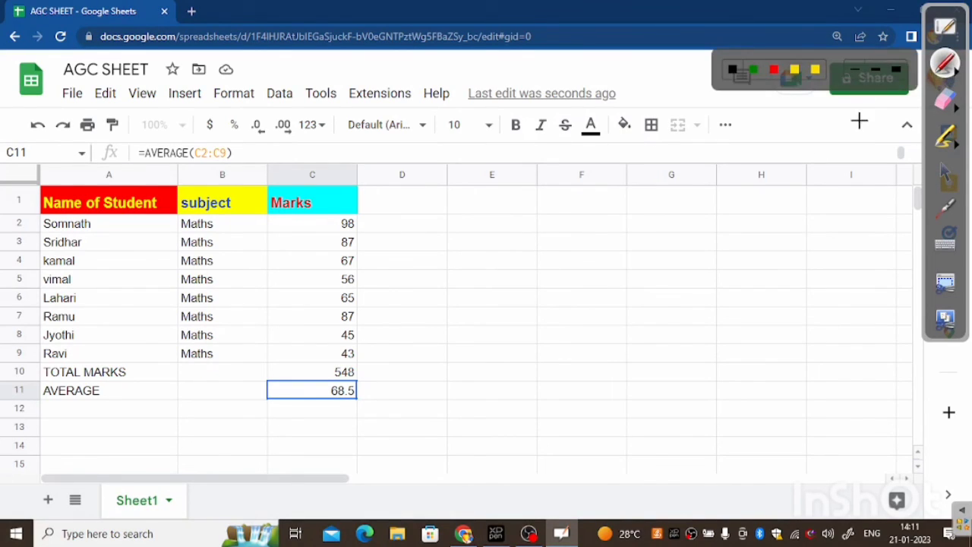
left_click(854, 70)
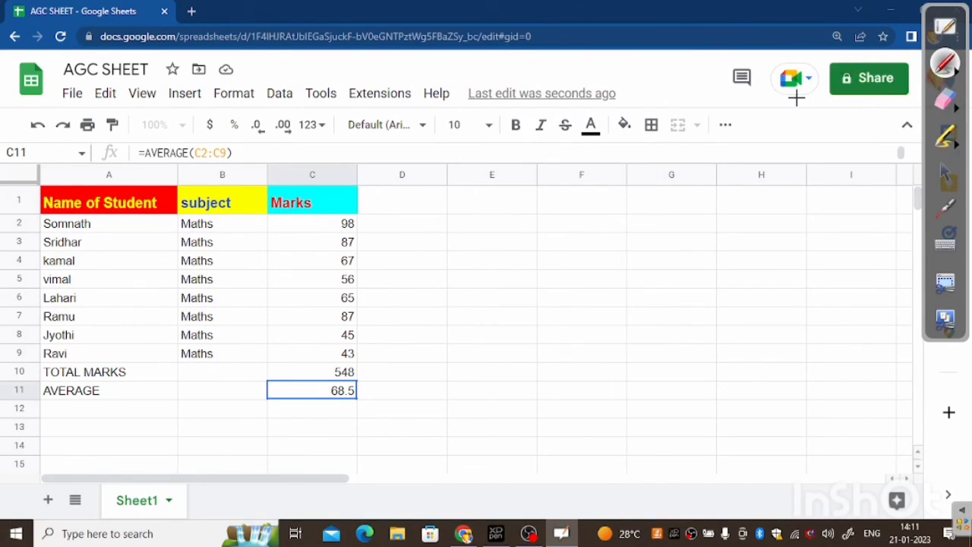
mouse_move(537, 232)
left_mouse_down()
mouse_move(531, 250)
mouse_move(548, 250)
left_mouse_up()
mouse_move(588, 226)
left_mouse_down()
mouse_move(560, 278)
mouse_move(575, 232)
left_mouse_up()
left_click_drag(583, 272, 589, 281)
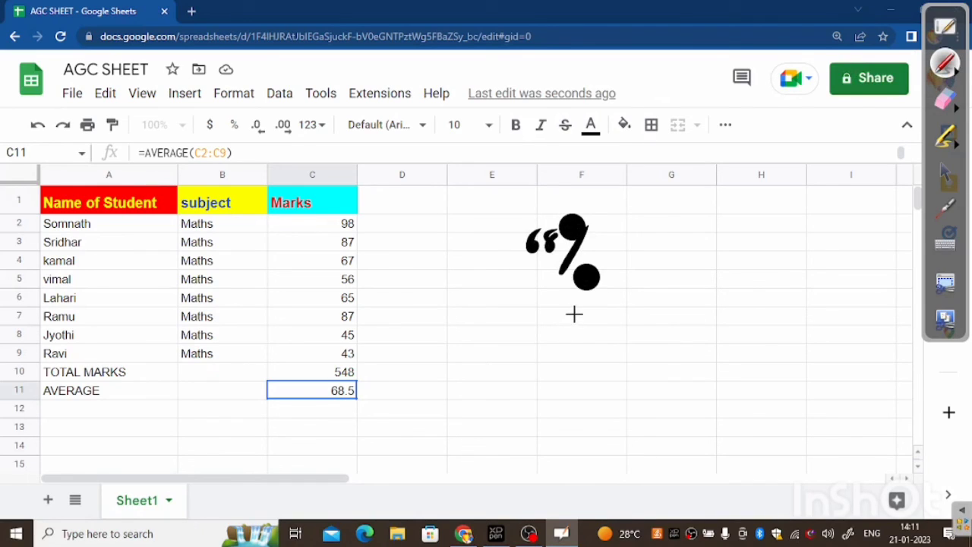
left_click(946, 102)
left_click_drag(583, 228, 583, 277)
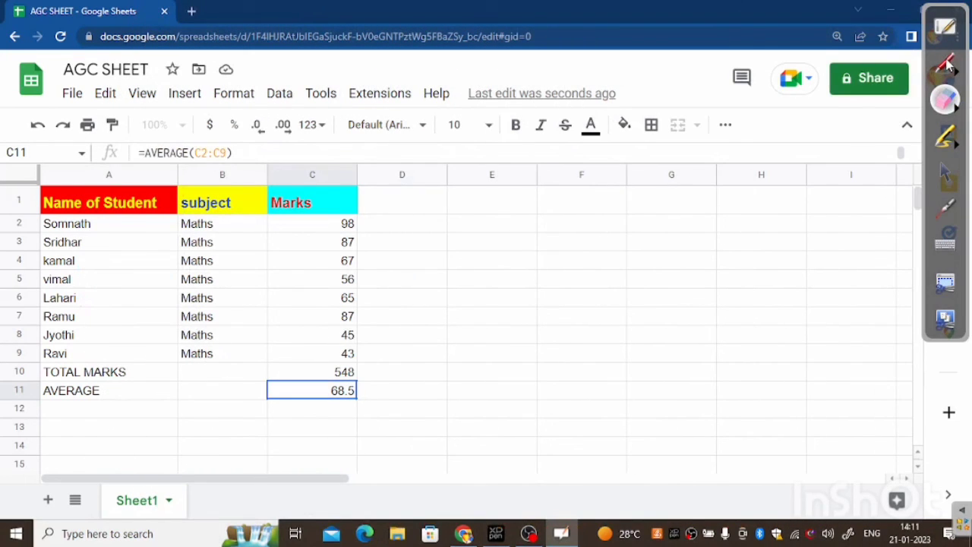
Step: Handwrite =AVERAGE with an opening bracket in ink on the blank area beside the marks table
left_click(946, 64)
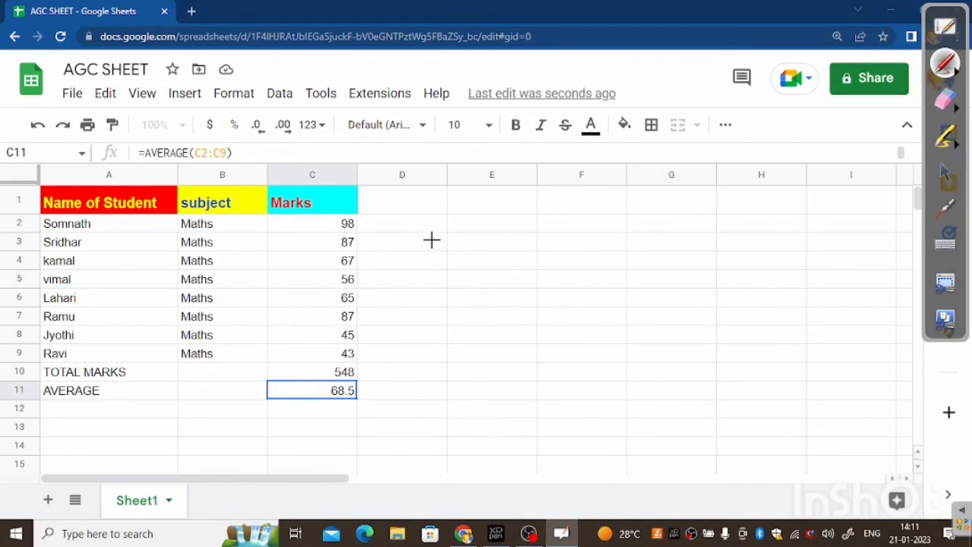
mouse_move(424, 240)
left_mouse_down()
mouse_move(447, 240)
mouse_move(447, 251)
mouse_move(479, 237)
mouse_move(488, 257)
mouse_move(483, 247)
left_mouse_up()
mouse_move(493, 235)
left_mouse_down()
mouse_move(502, 260)
mouse_move(515, 233)
left_mouse_up()
mouse_move(524, 232)
left_mouse_down()
mouse_move(520, 262)
mouse_move(539, 231)
mouse_move(534, 259)
mouse_move(582, 240)
mouse_move(606, 259)
mouse_move(607, 277)
left_mouse_up()
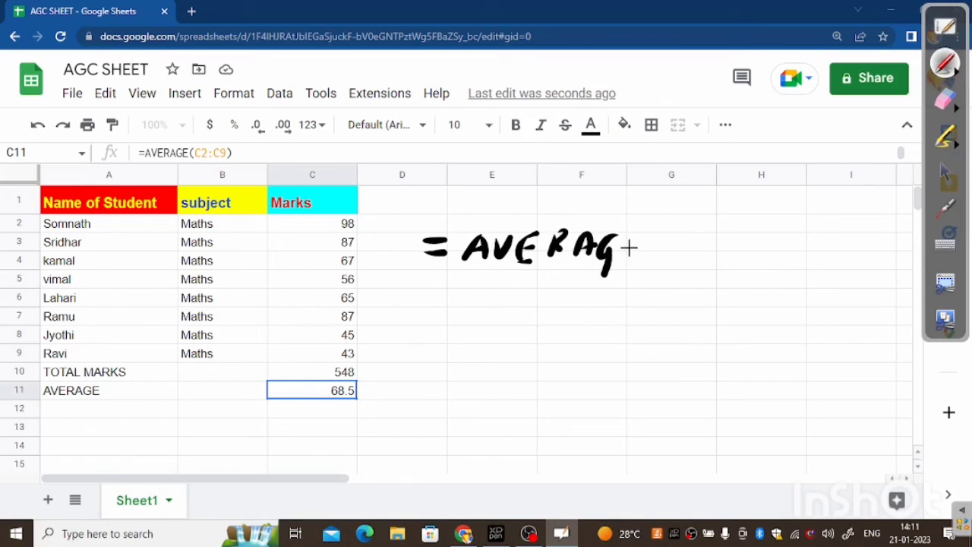
mouse_move(629, 240)
left_mouse_down()
mouse_move(642, 260)
mouse_move(644, 237)
left_mouse_up()
left_click_drag(627, 250, 641, 247)
left_click_drag(684, 218, 659, 275)
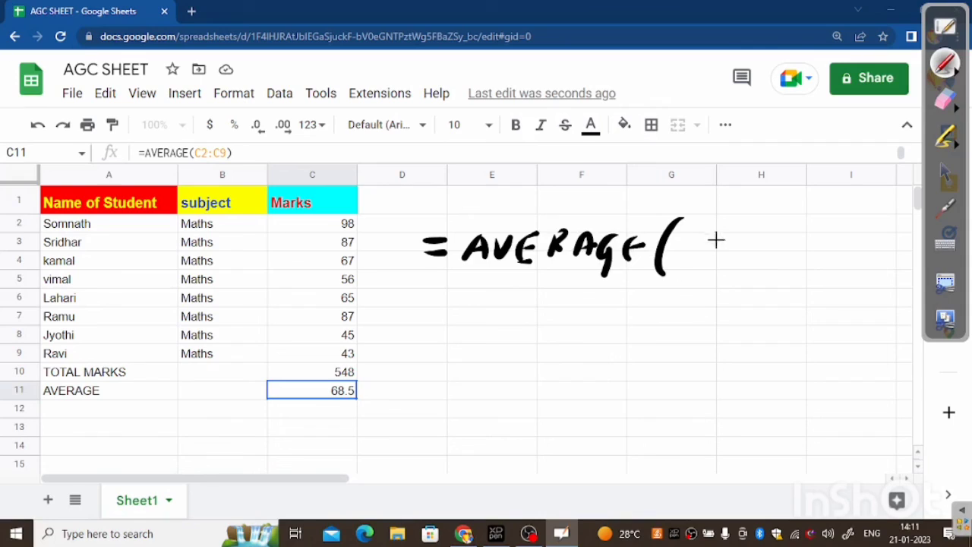
Step: Complete the handwritten AVERAGE formula with the range C2:C9 and a closing bracket, using large bold dots for the colon
mouse_move(698, 234)
left_mouse_down()
mouse_move(683, 250)
mouse_move(697, 255)
left_mouse_up()
left_click_drag(707, 252, 701, 269)
left_click(743, 237)
left_click(741, 256)
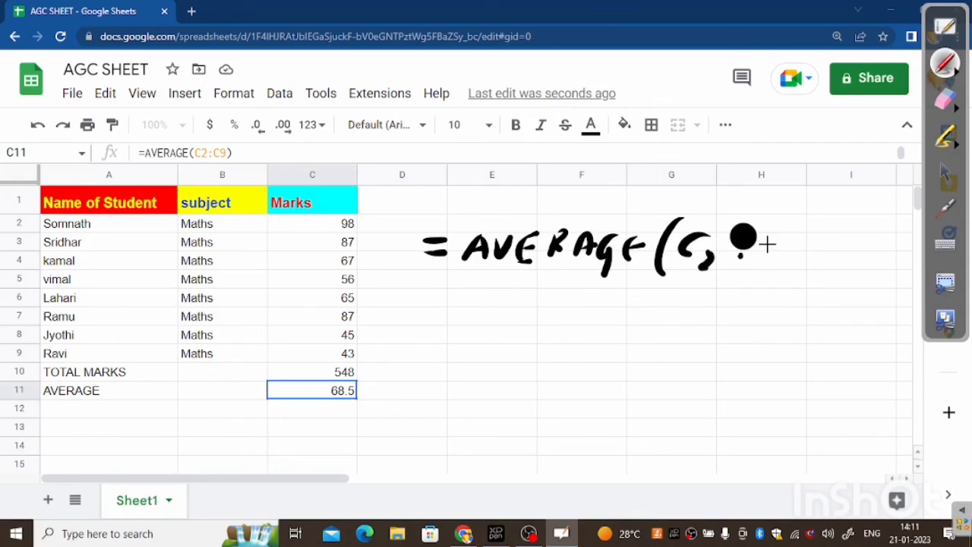
left_click_drag(740, 262, 742, 271)
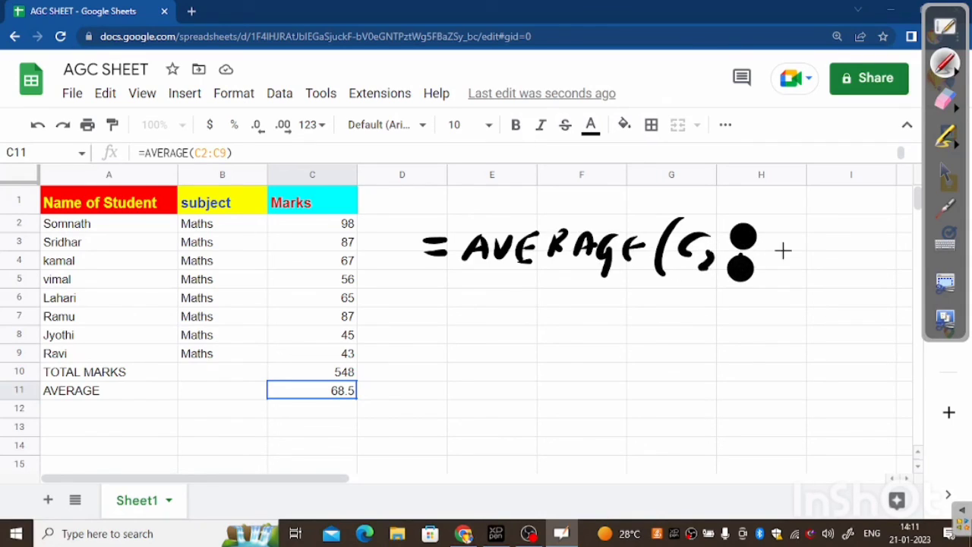
mouse_move(790, 238)
left_mouse_down()
mouse_move(776, 256)
mouse_move(808, 273)
left_mouse_up()
left_click_drag(833, 213, 830, 283)
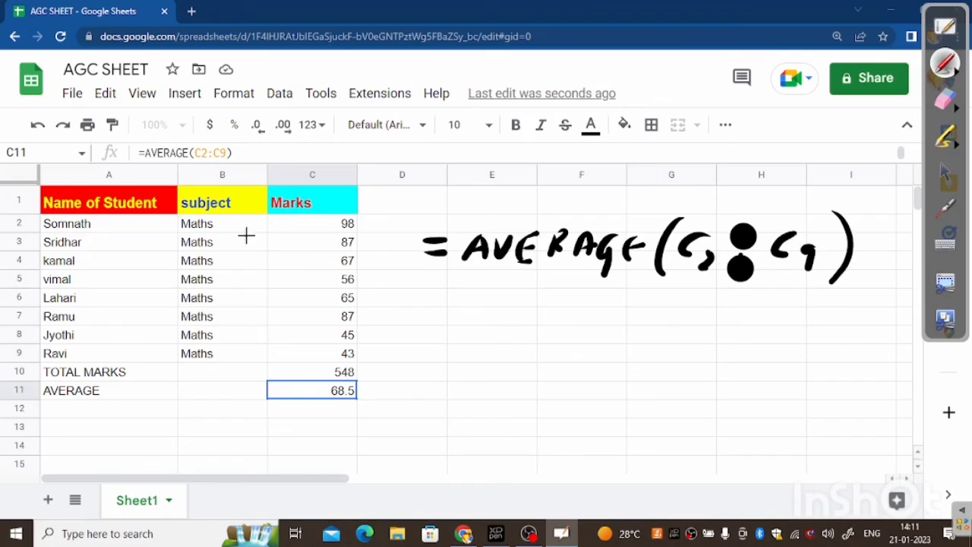
Step: Mark rows 2 and 9 and underline the handwritten AVERAGE in ink, then erase all annotations and return to the normal pointer
left_click_drag(371, 226, 415, 209)
left_click_drag(374, 355, 439, 330)
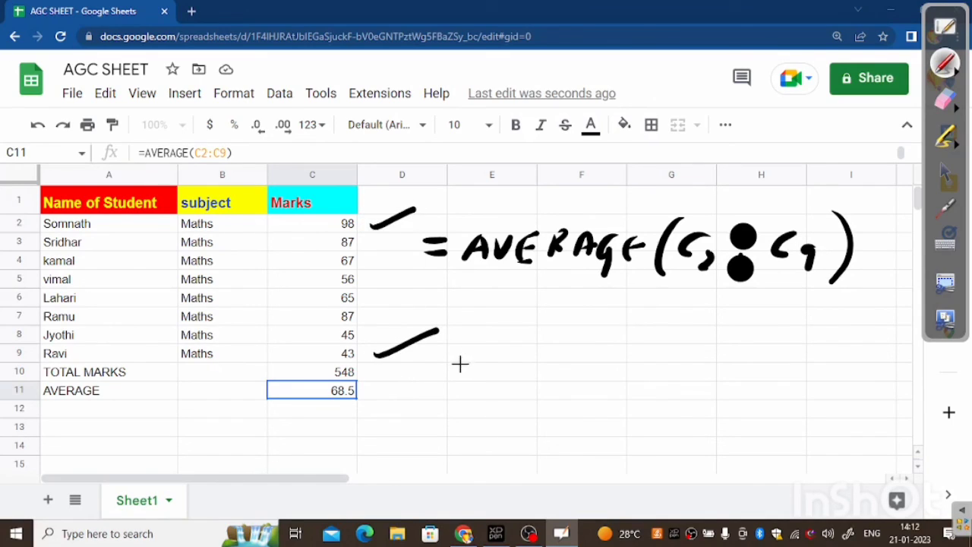
left_click_drag(468, 279, 594, 276)
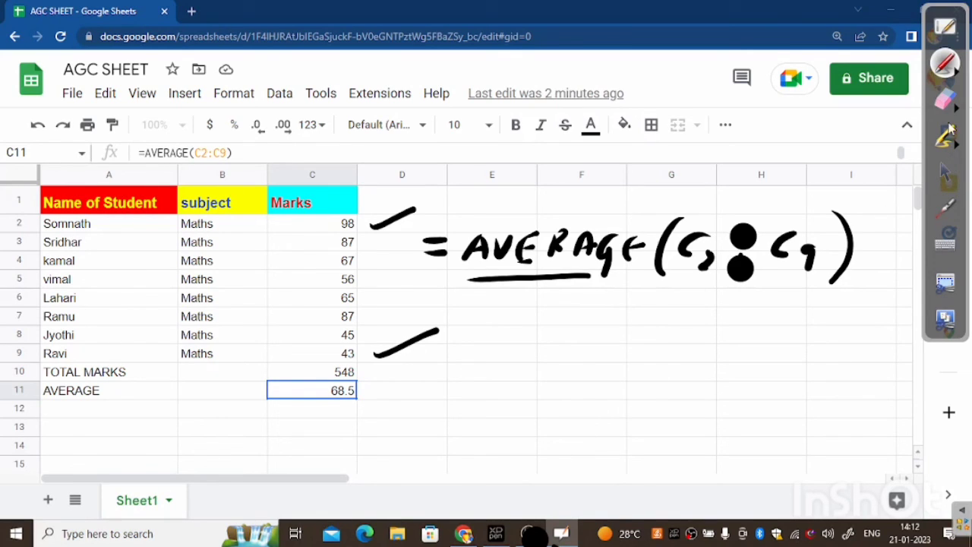
left_click(945, 100)
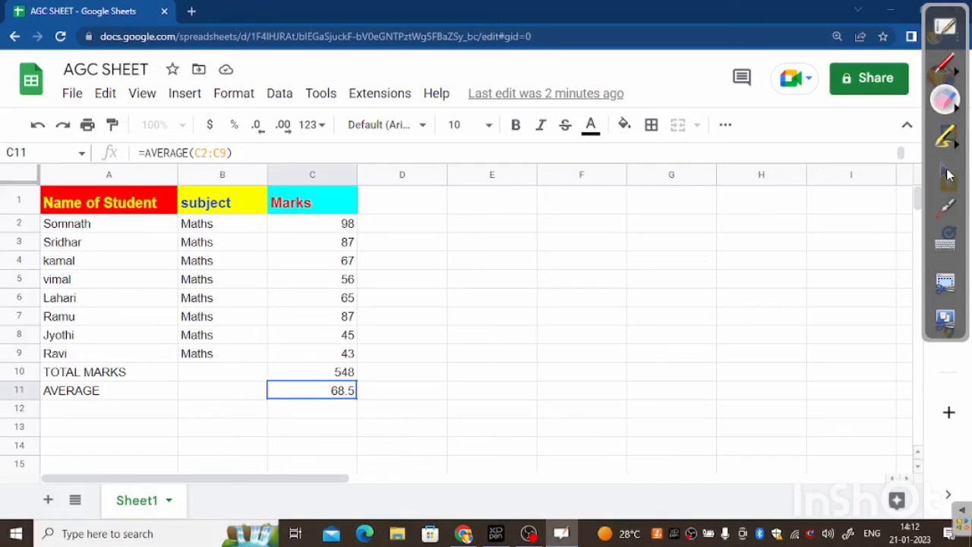
left_click(946, 174)
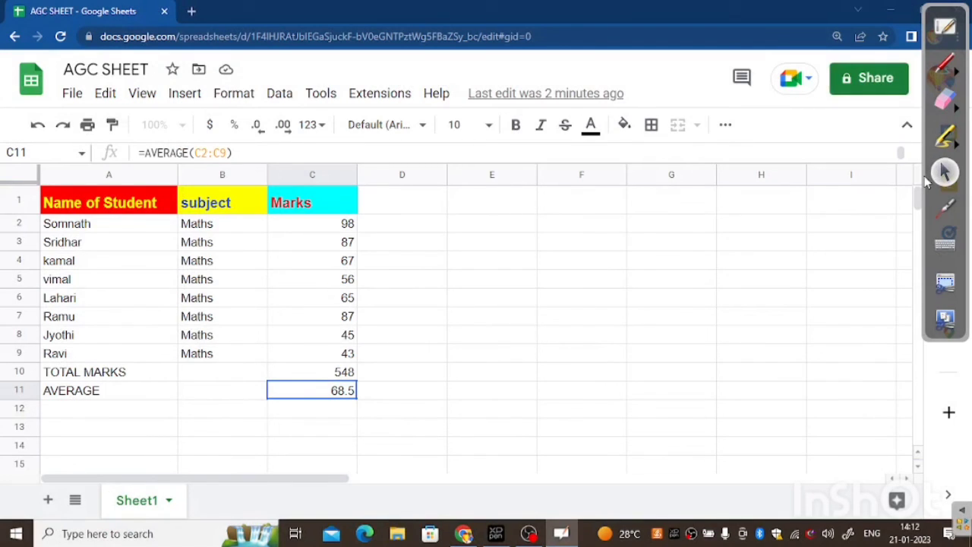